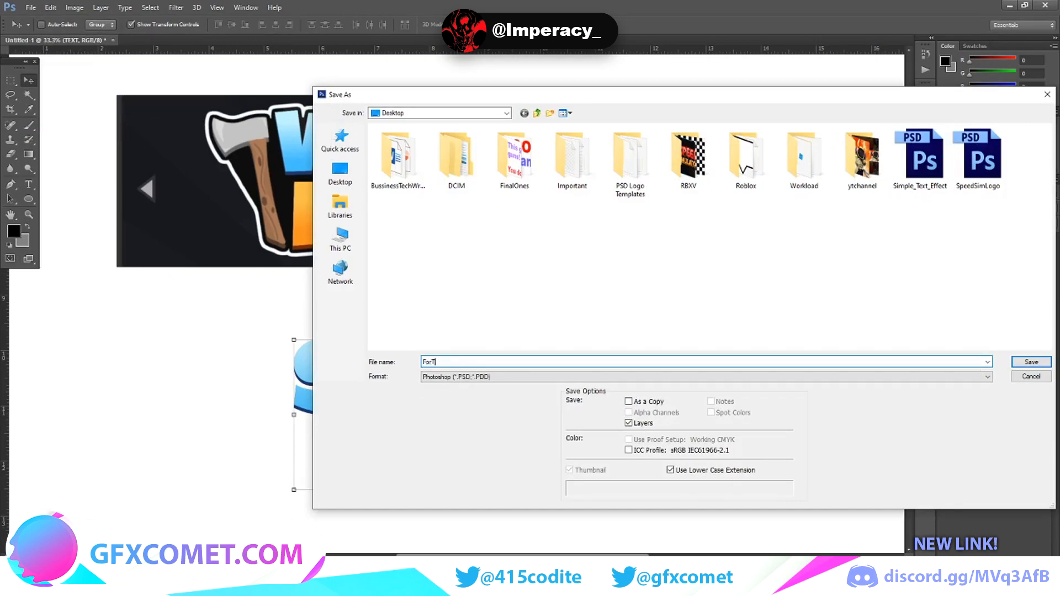
Step: Save the document as ForTUT.psd with maximum compatibility and launch Illustrator
key(Return)
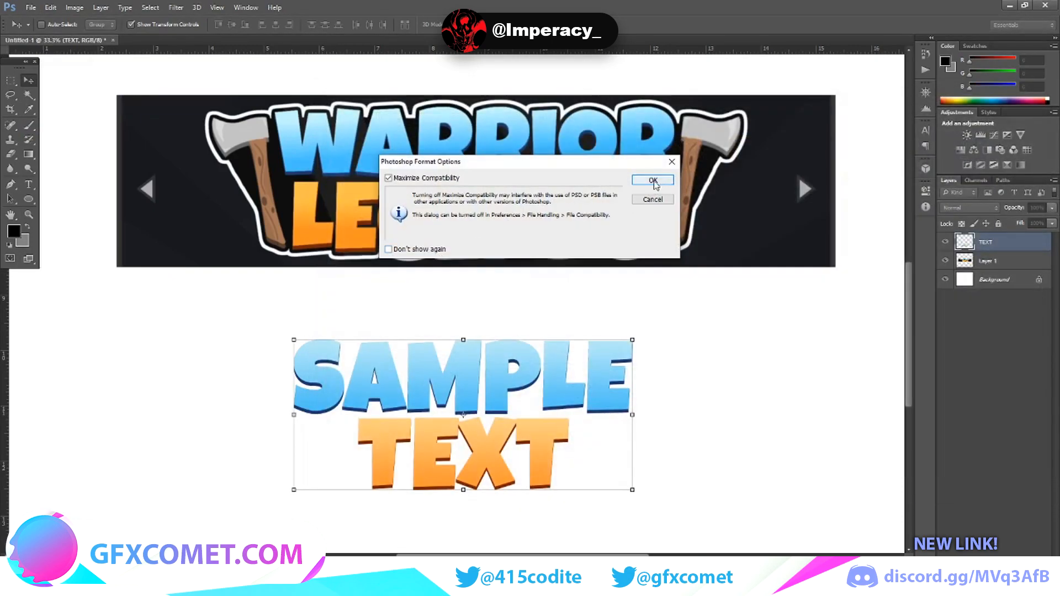
click(653, 181)
key(super)
text(ill)
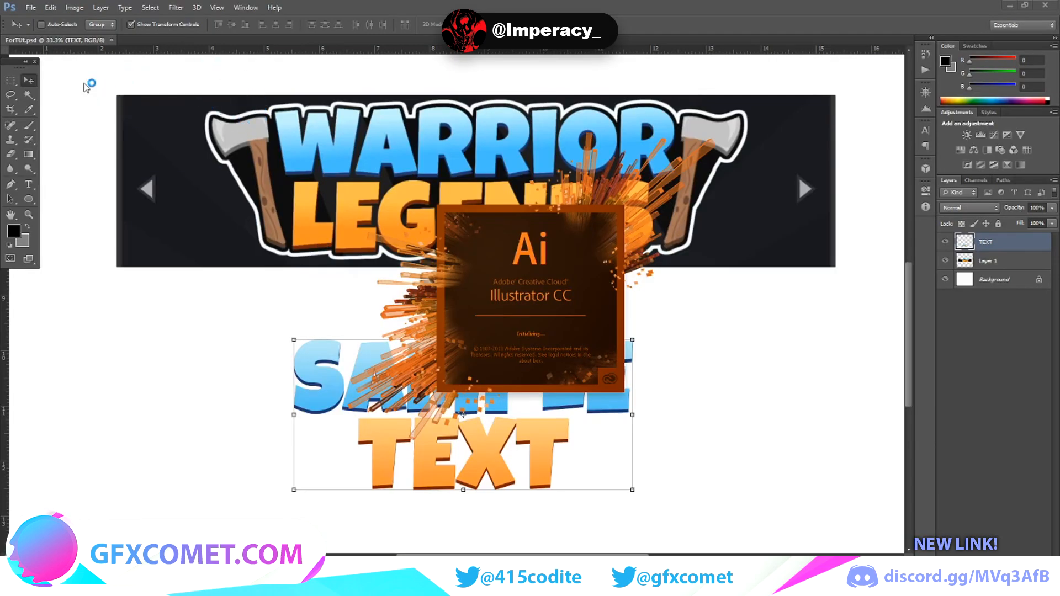
Step: Select the WARRIOR LEGENDS banner on Layer 1 with the Rectangular Marquee and copy it
key(m)
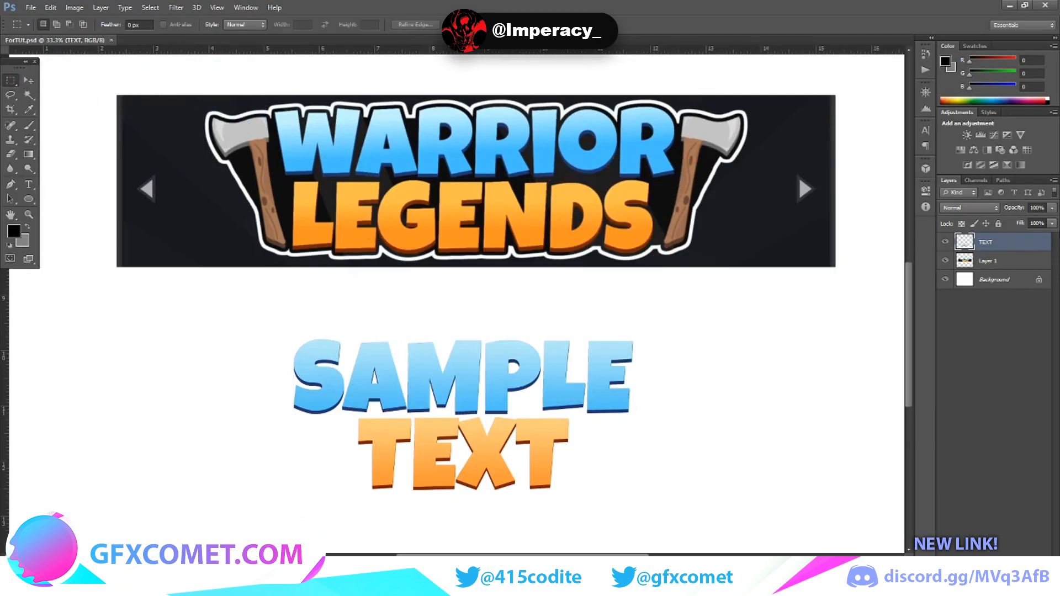
click(997, 265)
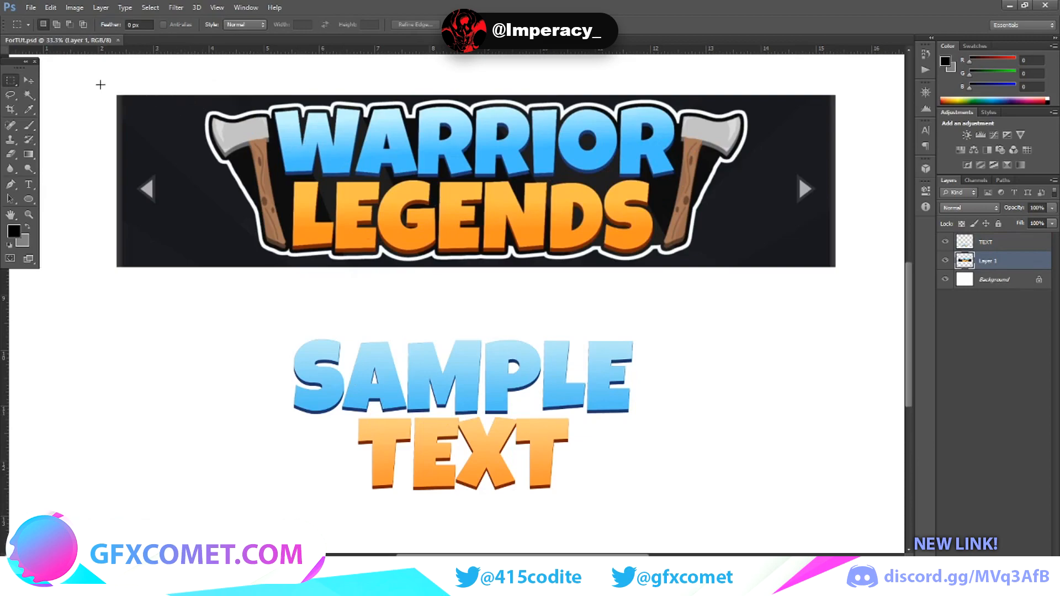
drag(94, 74, 858, 279)
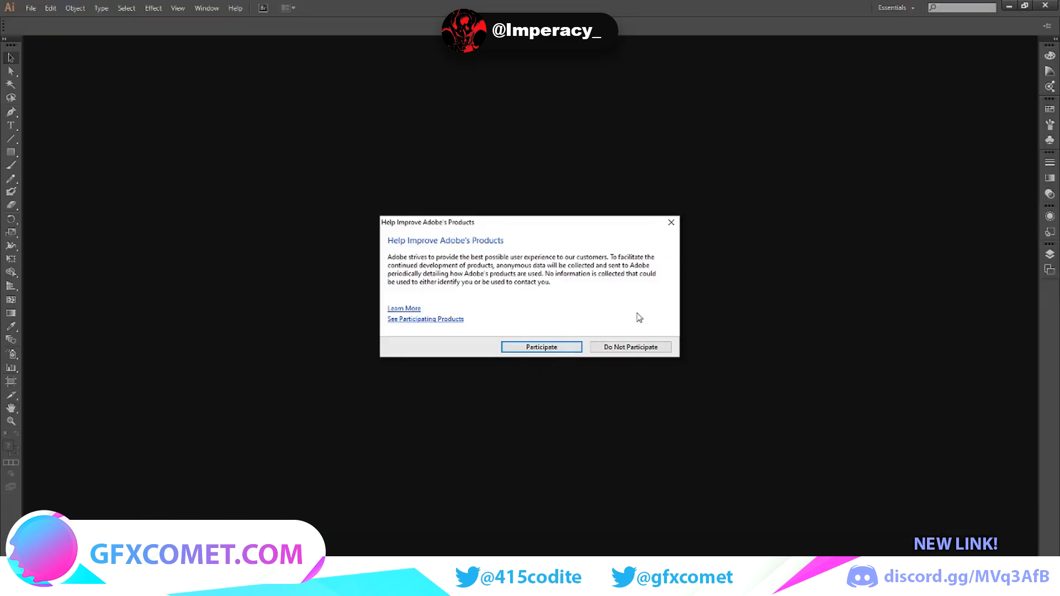
Step: Switch to Illustrator, dismiss the product improvement notice, and paste the banner into a new default document
click(672, 225)
click(32, 7)
click(42, 22)
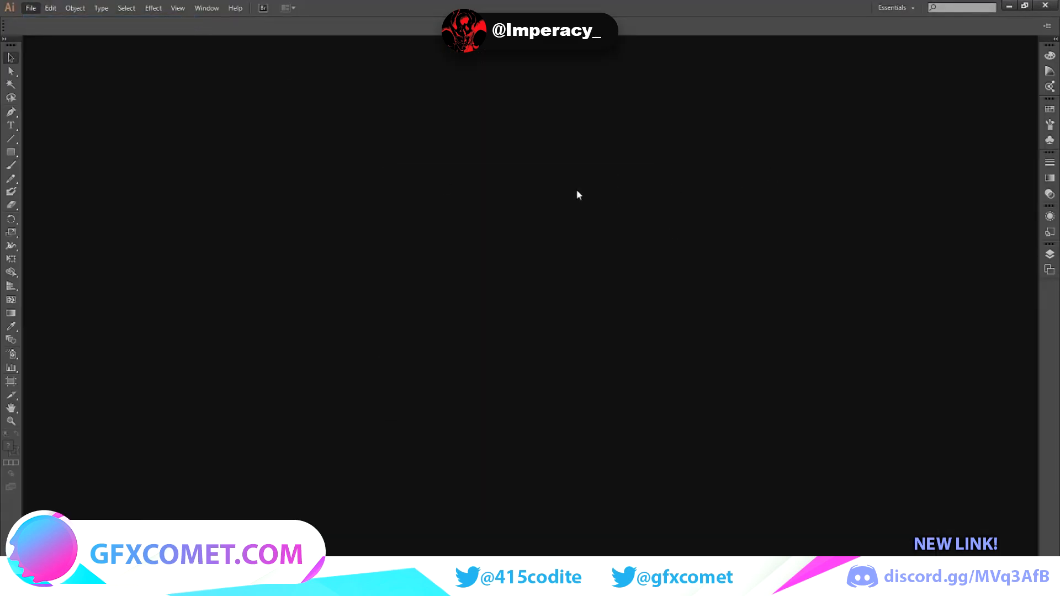
click(593, 399)
key(ctrl+v)
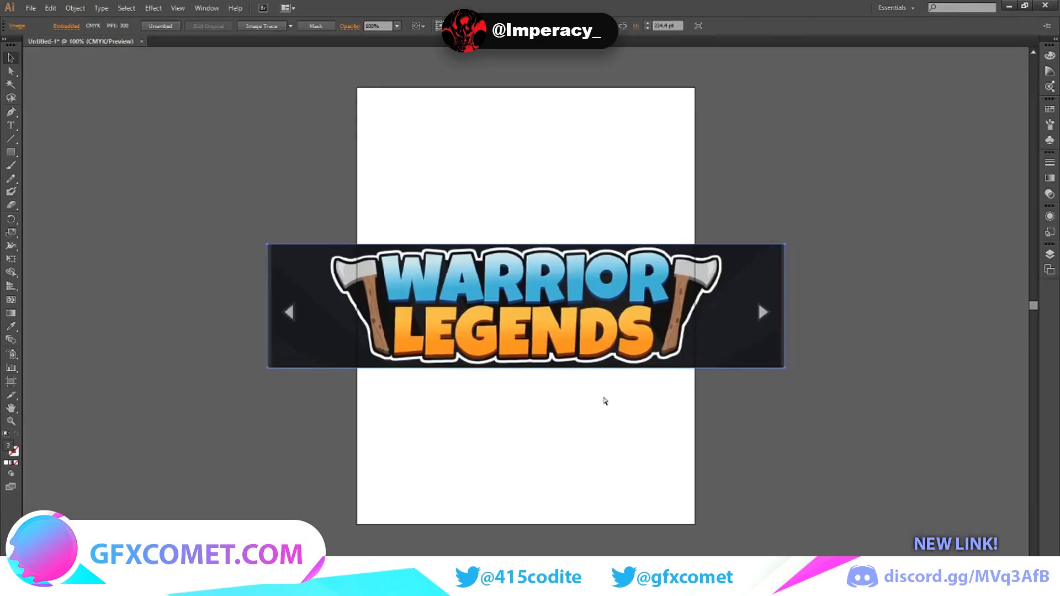
Step: Enlarge the pasted banner proportionally and place it so that it extends past the artboard's right edge
drag(284, 293, 453, 293)
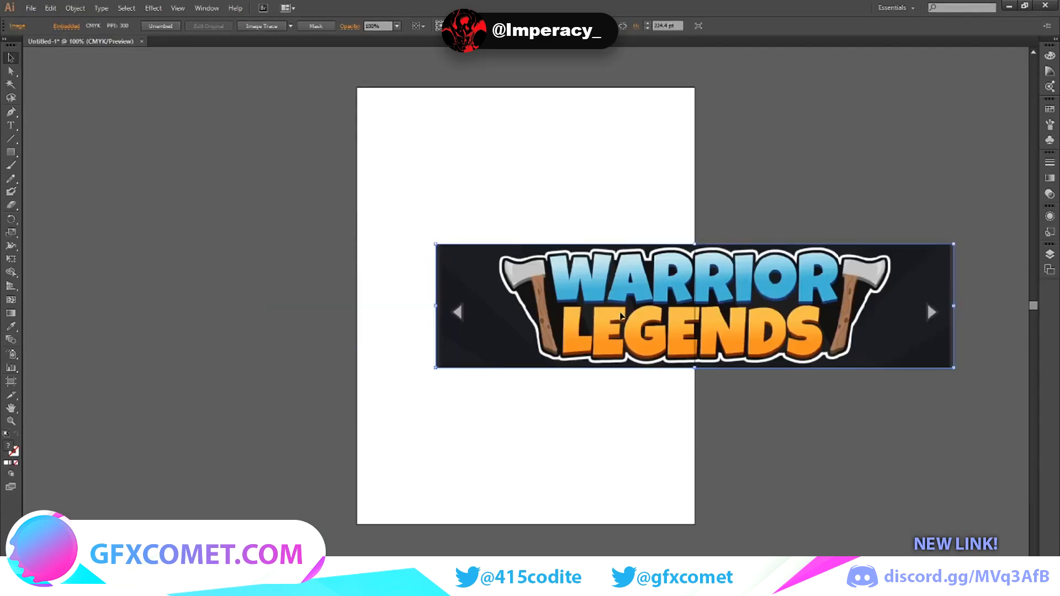
drag(435, 244, 311, 168)
drag(470, 284, 590, 307)
click(655, 406)
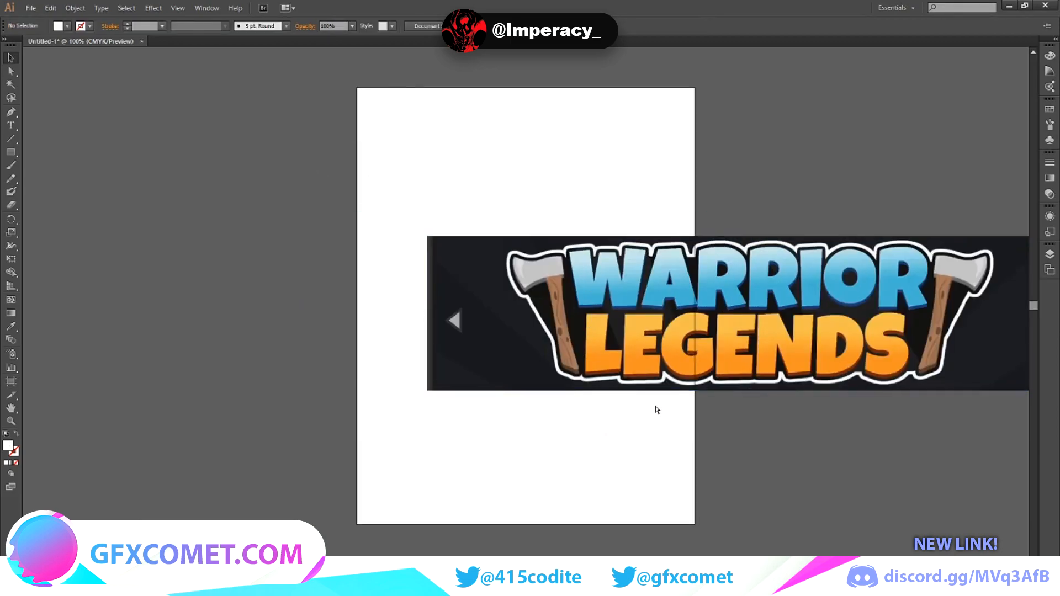
Step: Trace the left axe head's curved cutting edge, underside and straight back edge with the Pen tool
key(ctrl+plus)
key(ctrl+plus)
key(ctrl+plus)
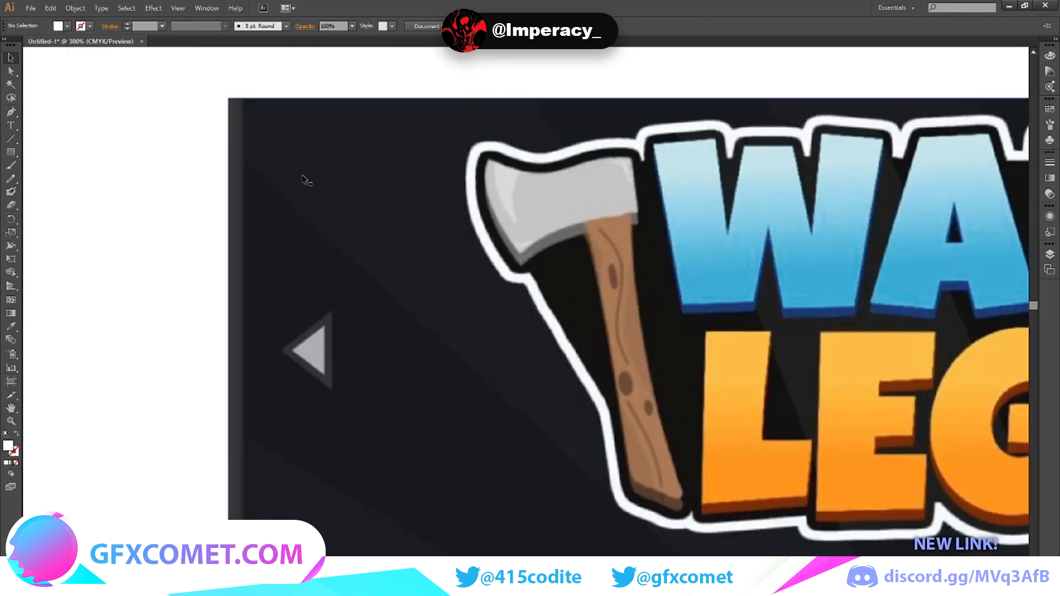
scroll(398, 258, down, 1)
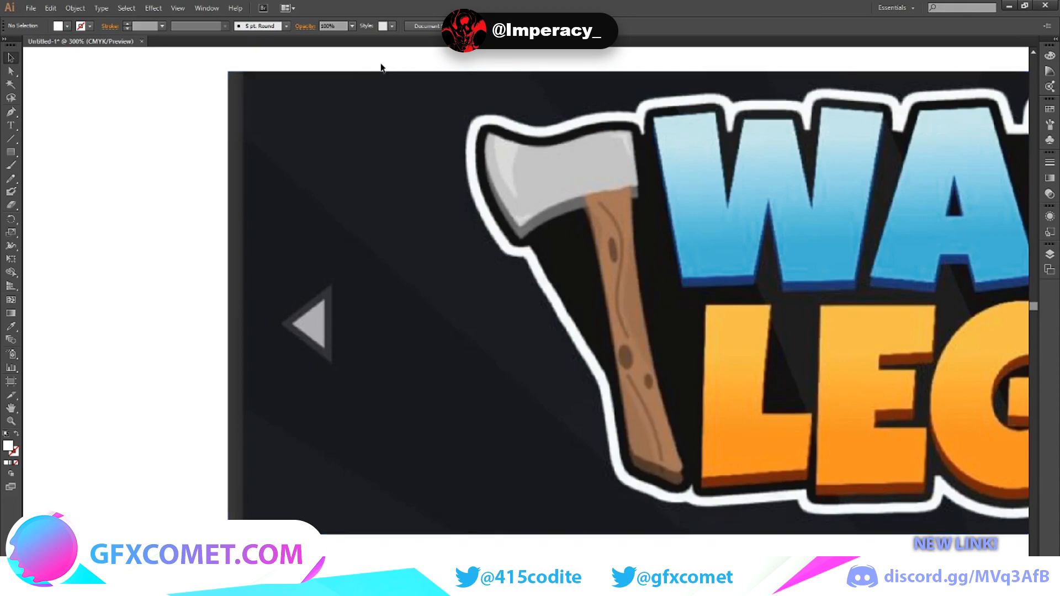
click(11, 113)
click(488, 134)
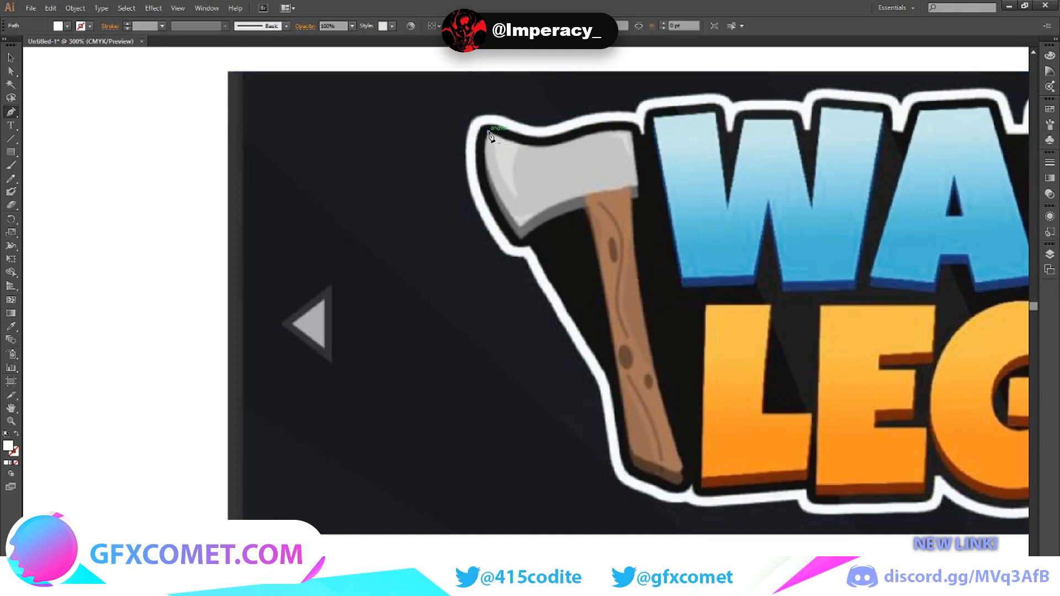
drag(521, 229, 575, 275)
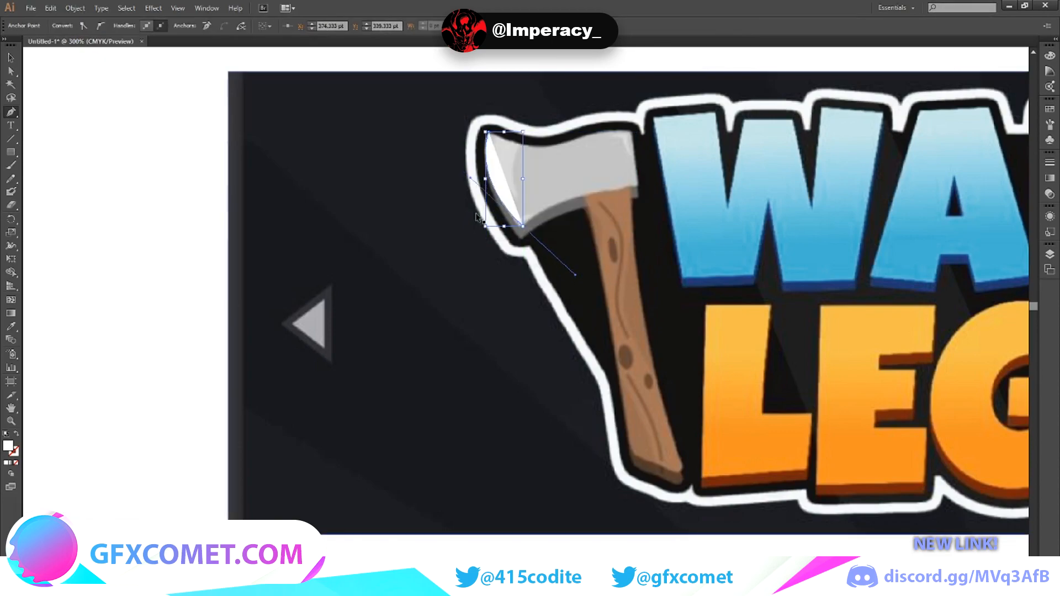
click(525, 232)
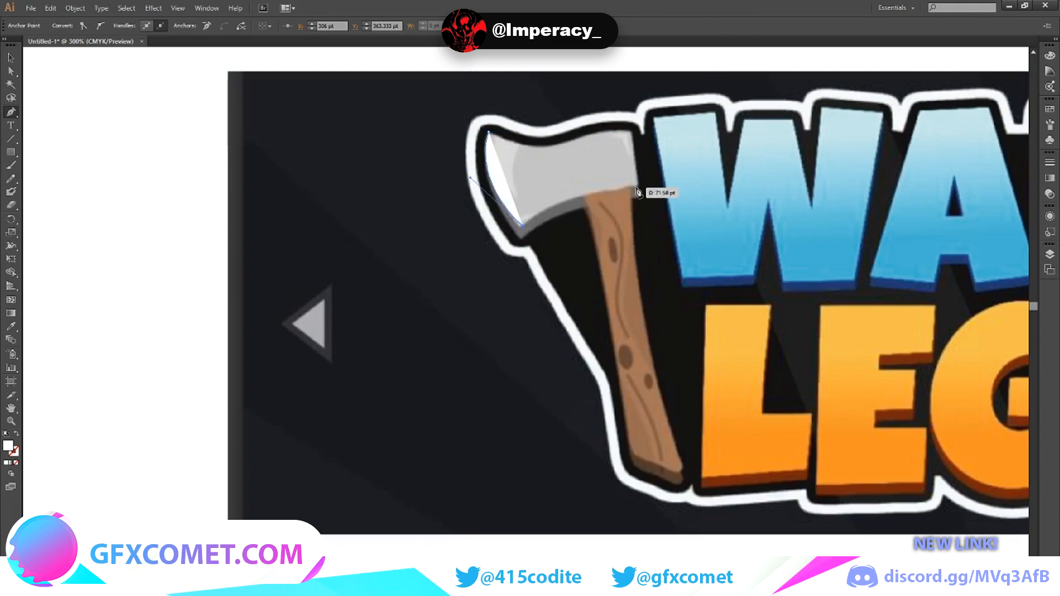
drag(661, 203, 719, 179)
click(639, 189)
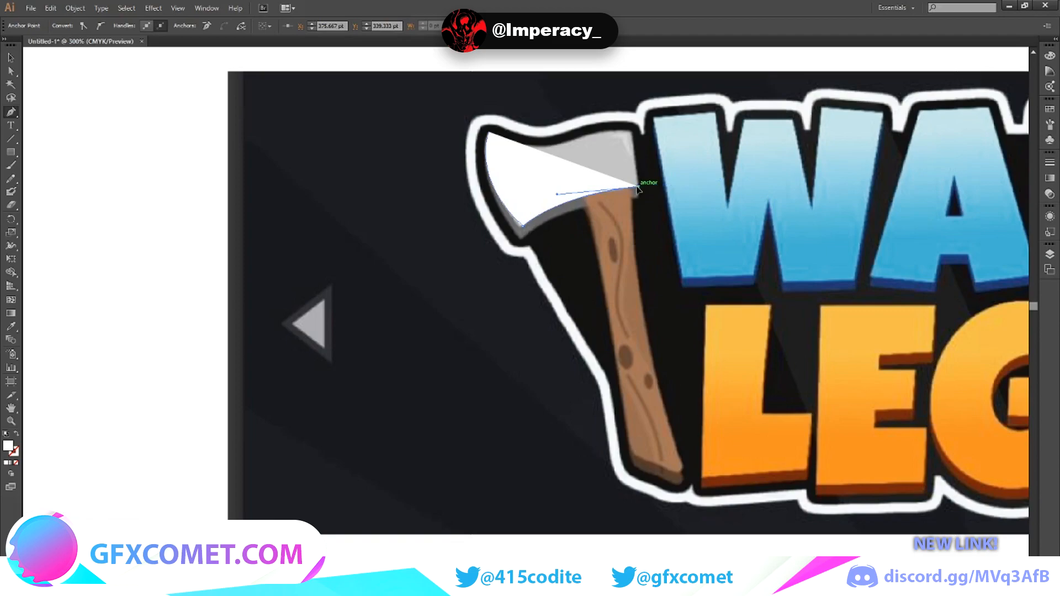
click(634, 133)
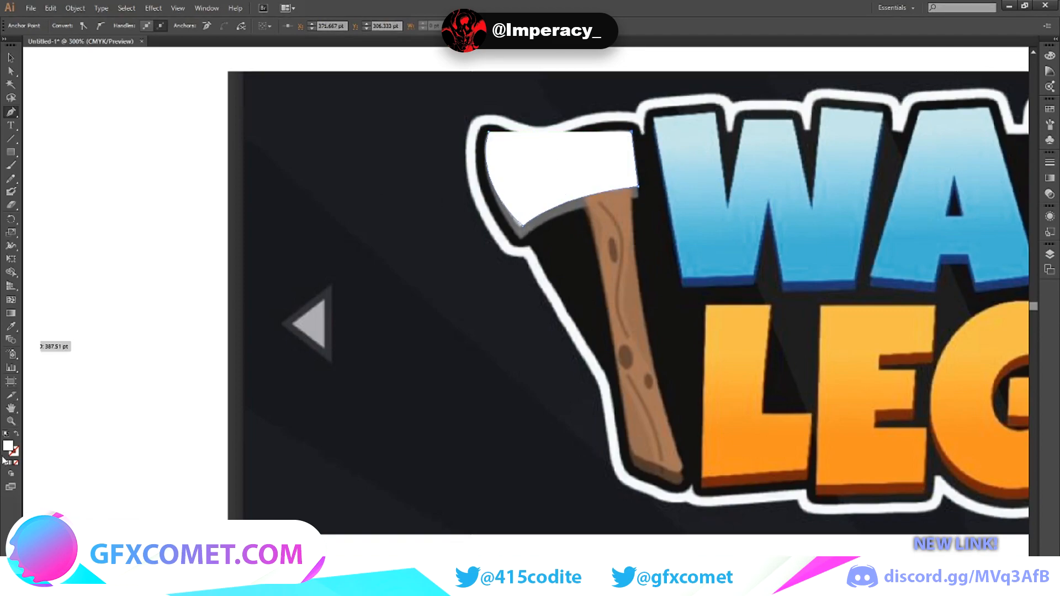
Step: Close the axe head outline along its curved top edge with the fill swapped to stroke, and restore the white fill
click(17, 434)
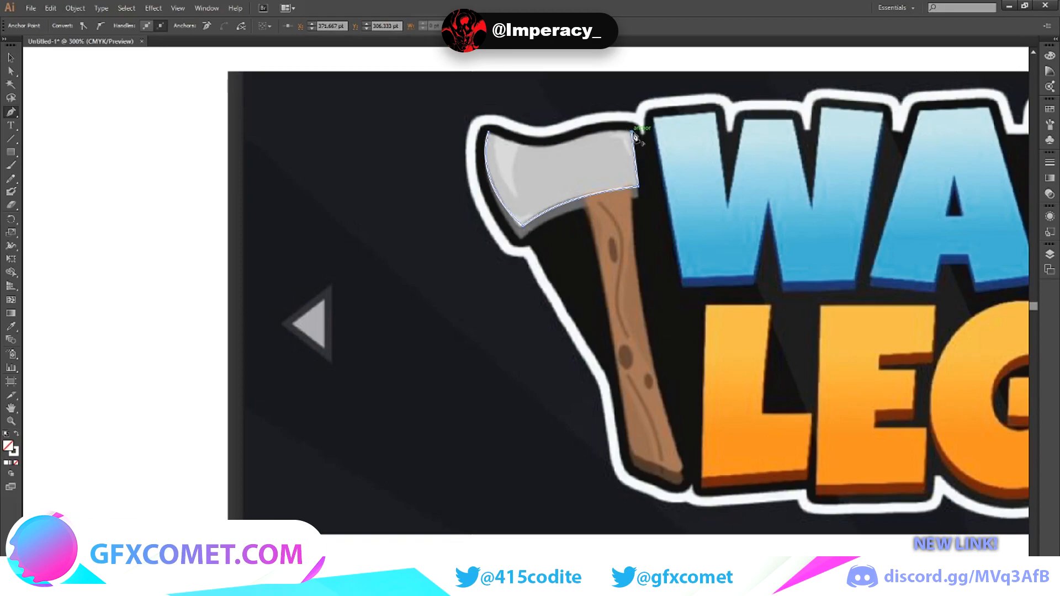
click(546, 148)
drag(546, 151, 496, 160)
key(ctrl+z)
drag(569, 137, 570, 147)
drag(530, 156, 531, 156)
click(570, 141)
drag(489, 134, 469, 177)
click(16, 435)
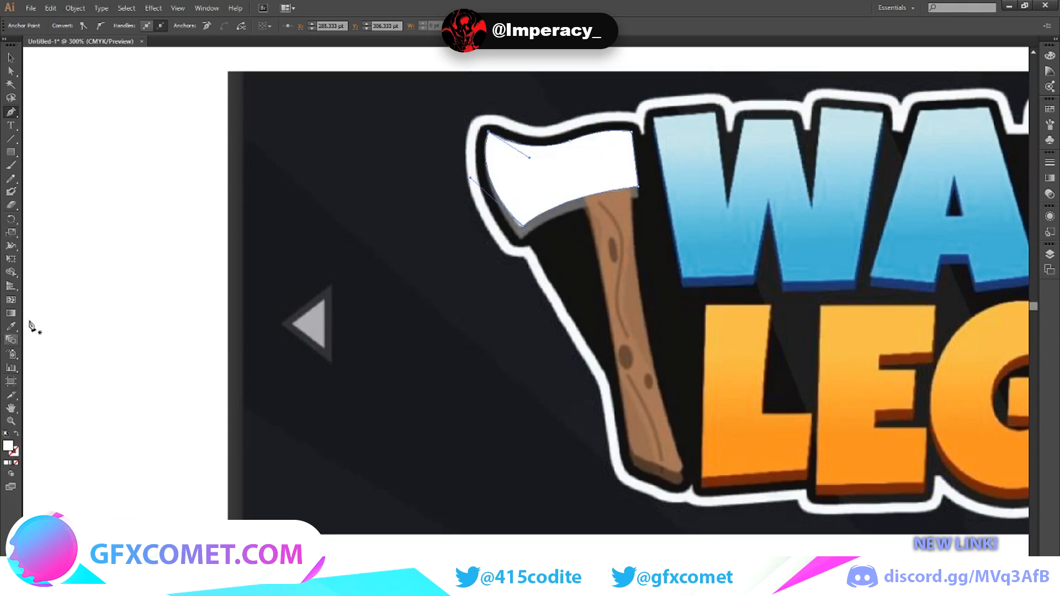
Step: Move the traced axe head onto the blank area beside the banner and fill it with the original blade's light gray
click(11, 58)
drag(589, 173, 154, 242)
click(10, 326)
click(567, 156)
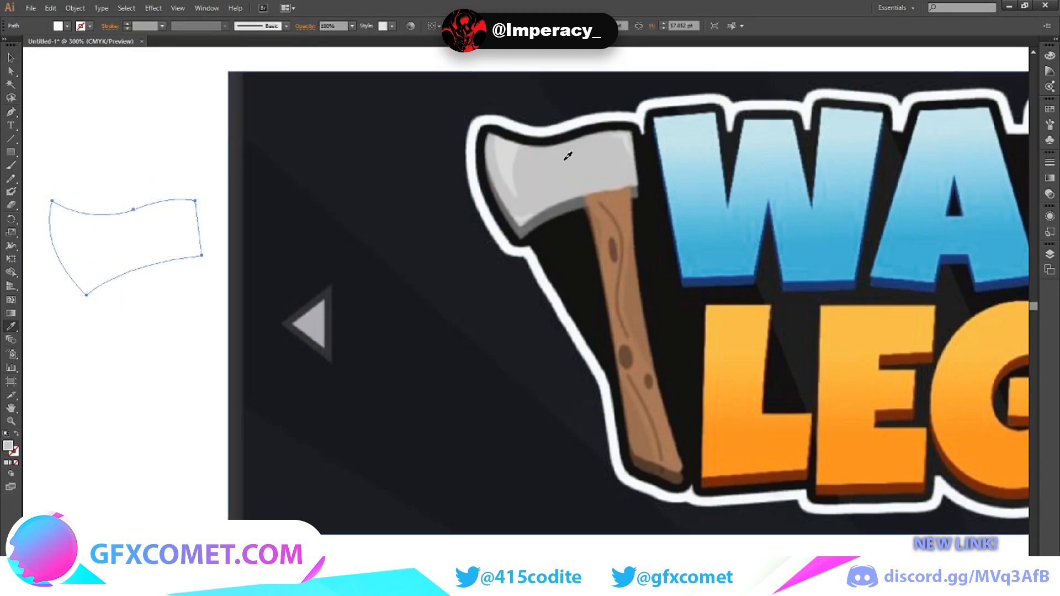
click(11, 57)
click(116, 86)
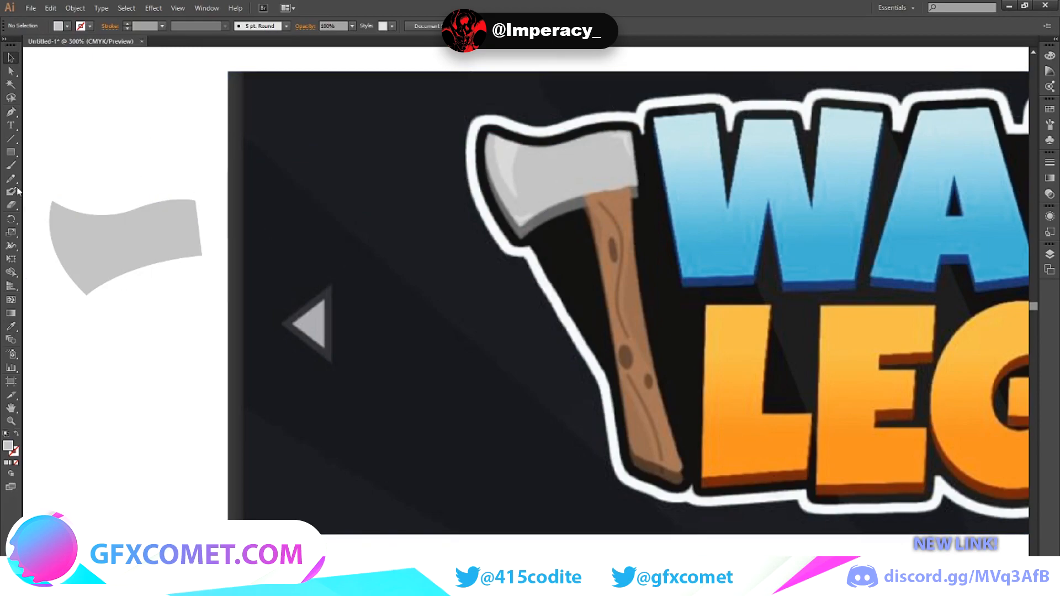
Step: Start the axe handle outline with the Pen tool across its upper end, beneath the blade
click(11, 111)
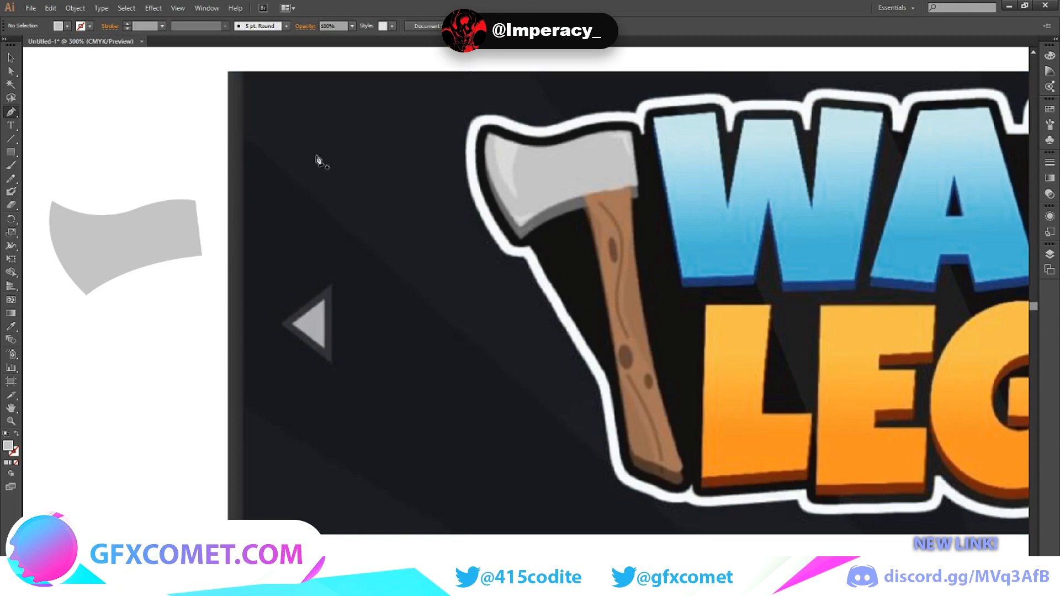
click(584, 197)
click(631, 186)
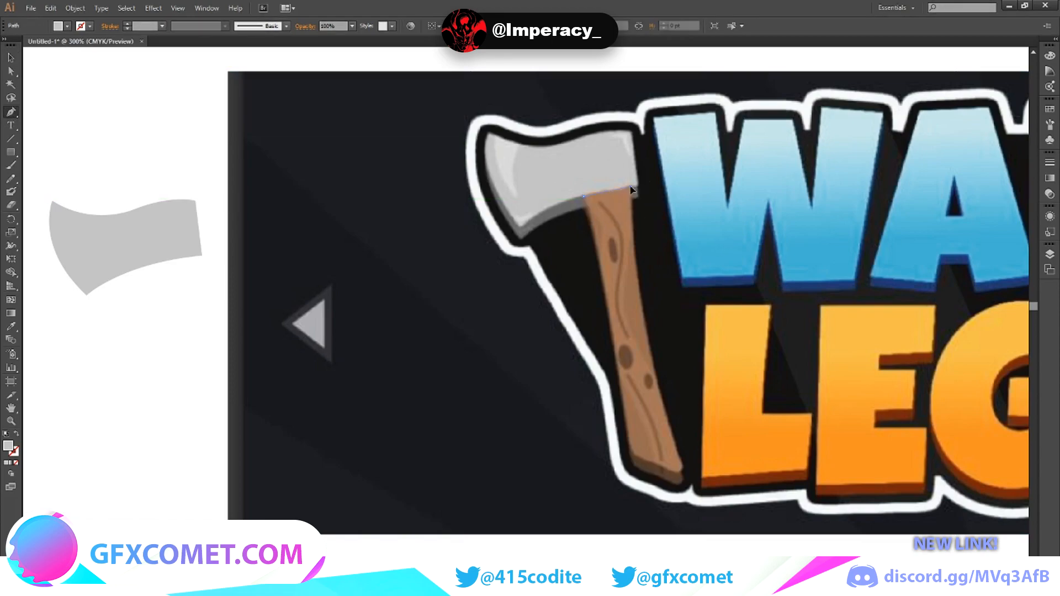
click(683, 468)
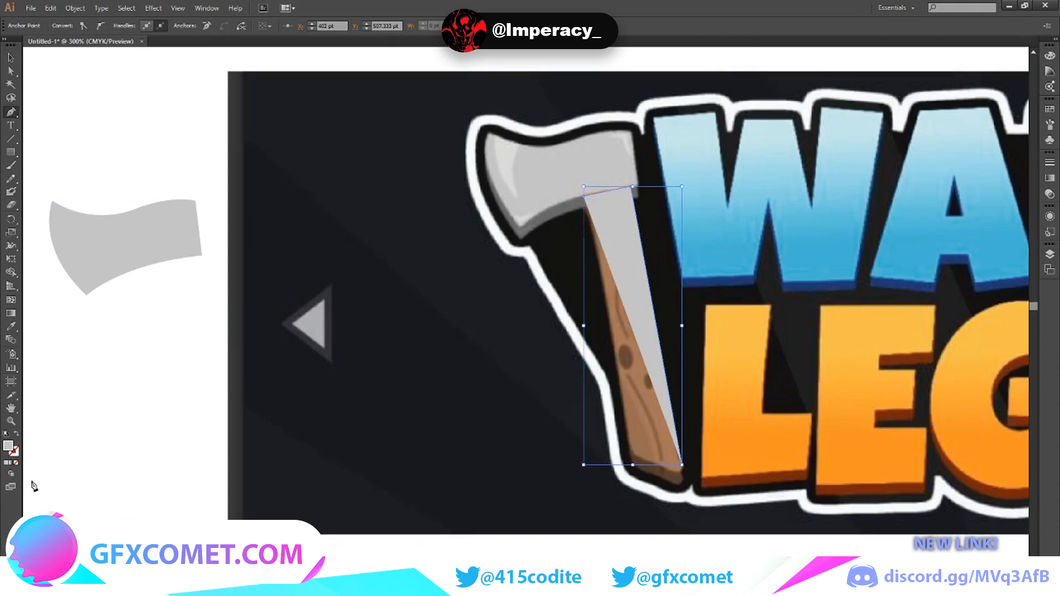
click(17, 434)
key(ctrl+z)
key(ctrl+z)
Step: Trace the handle's right edge as a curve down to its lower corner, using a stroke without fill
click(630, 187)
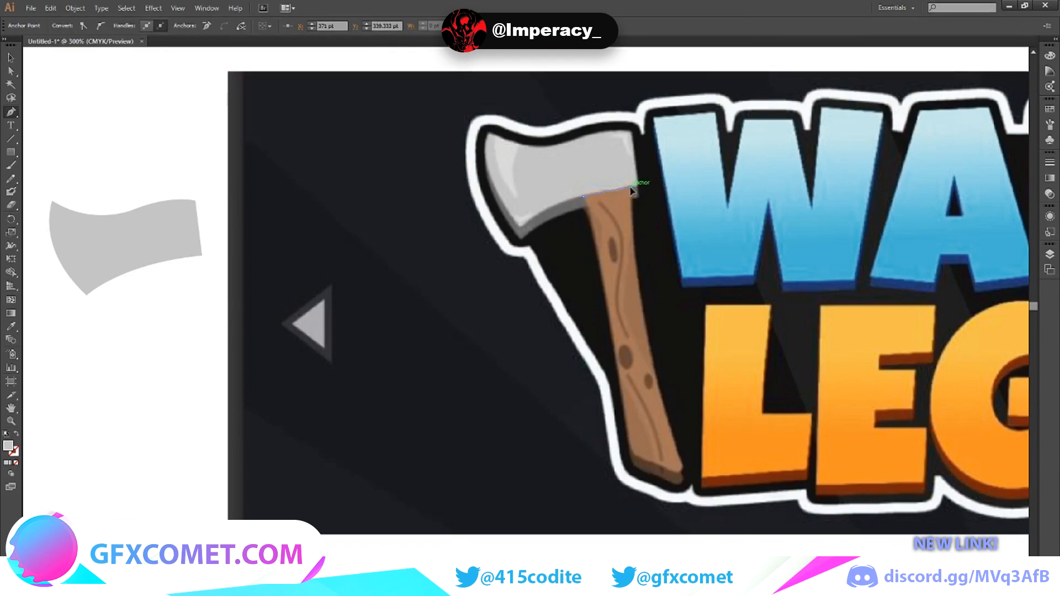
click(684, 470)
drag(684, 470, 727, 534)
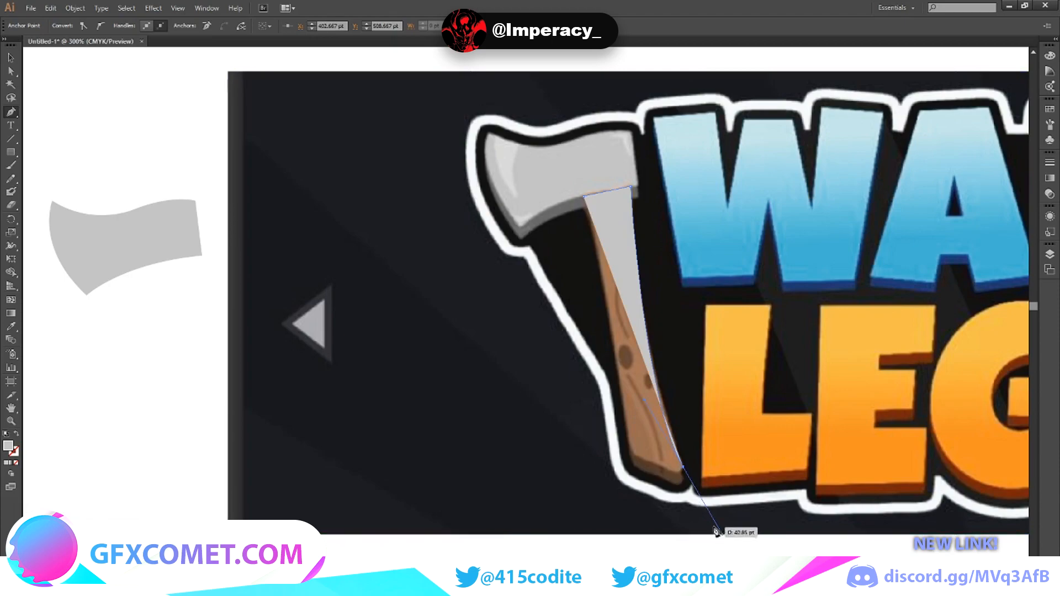
click(17, 436)
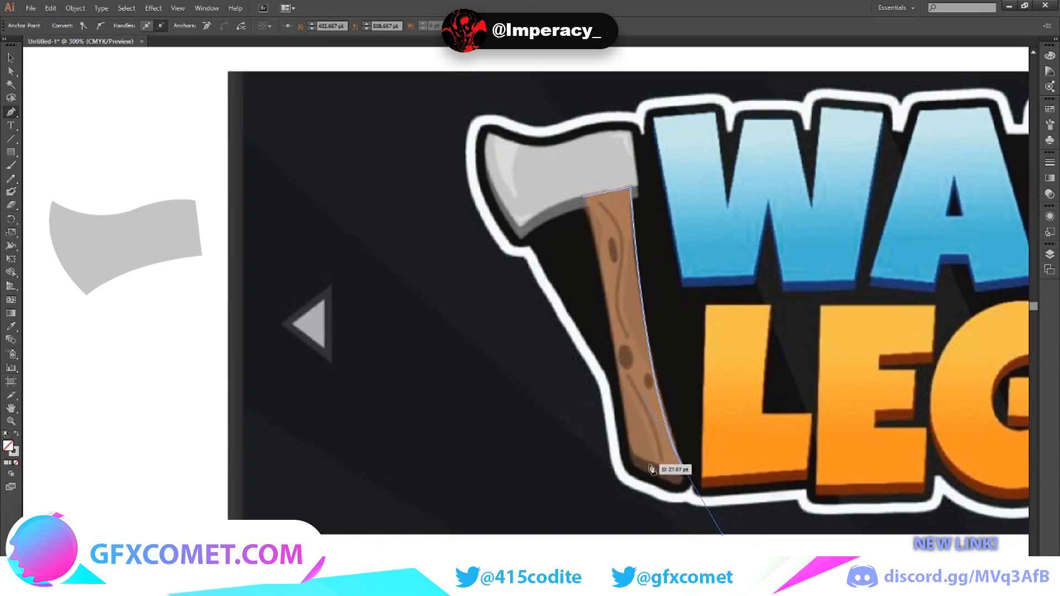
drag(657, 467, 674, 500)
key(ctrl+z)
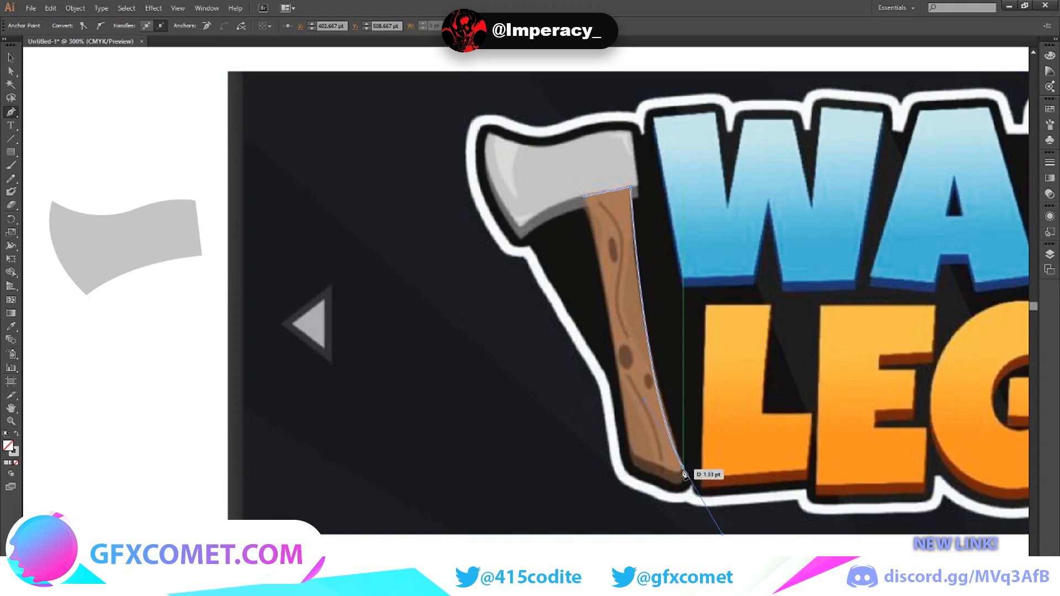
click(684, 470)
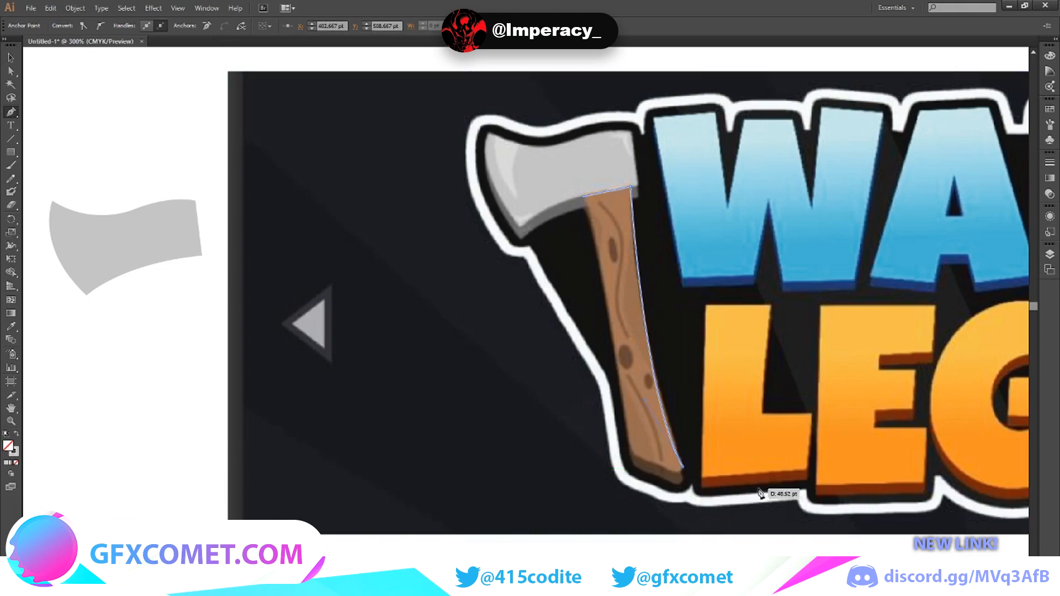
Step: Continue the handle outline around its rounded lower right corner and onto the bottom edge
scroll(749, 492, down, 5)
key(ctrl+plus)
key(ctrl+plus)
key(ctrl+plus)
key(ctrl+plus)
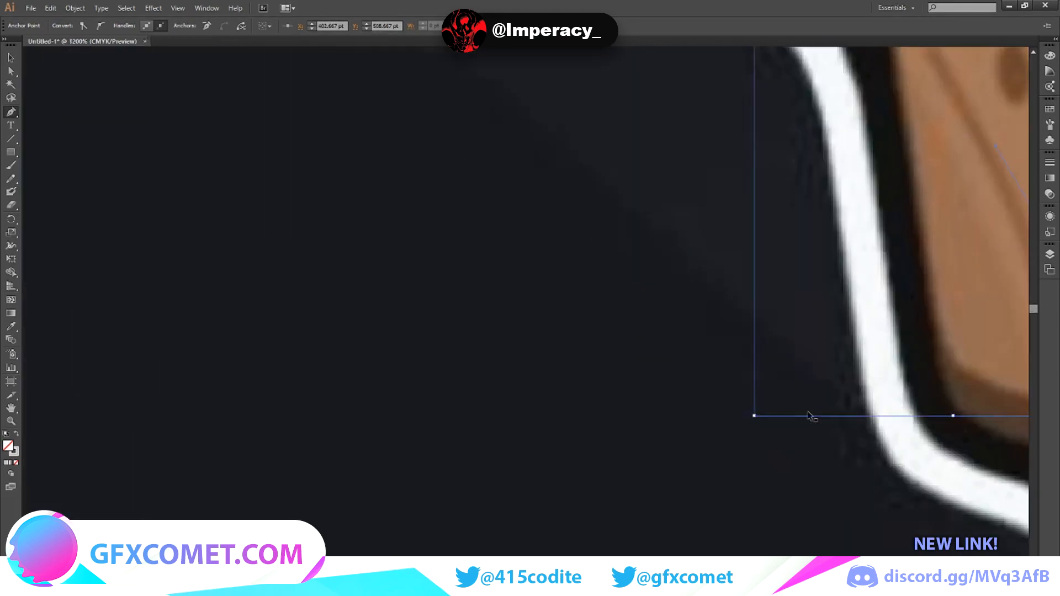
scroll(521, 476, right, 8)
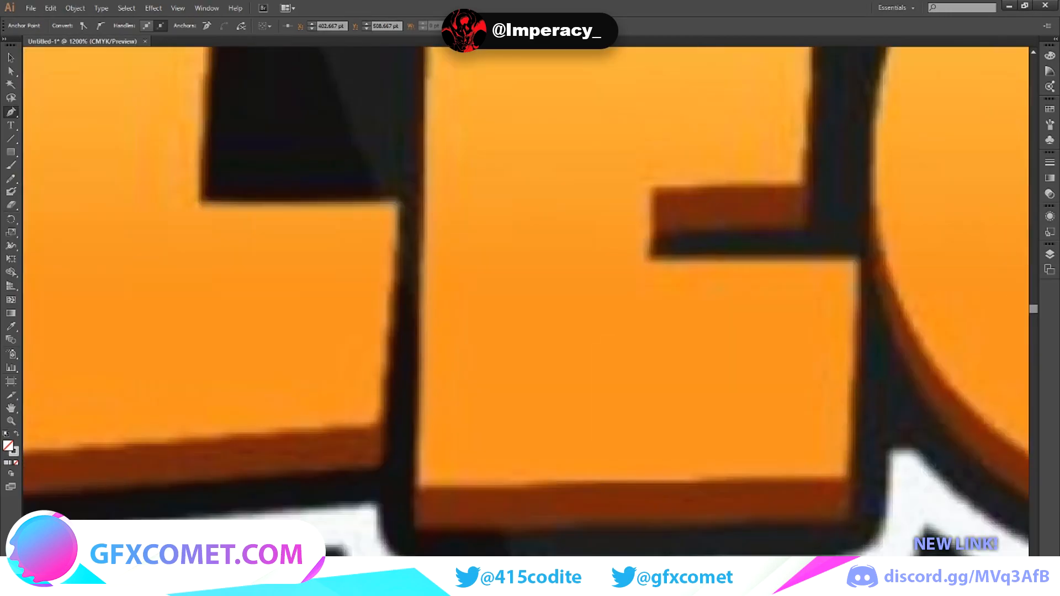
scroll(522, 475, left, 4)
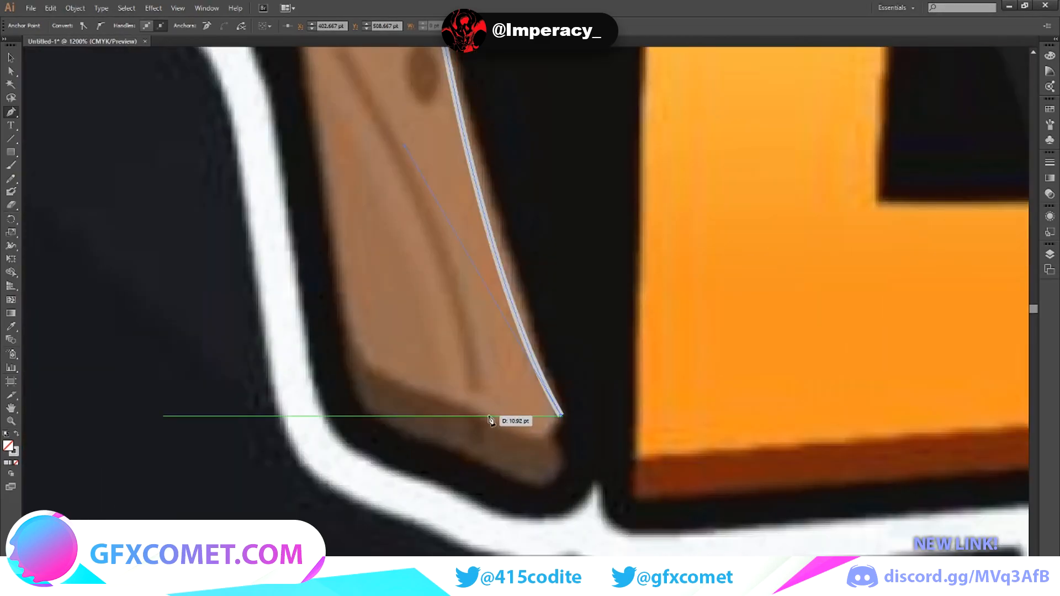
drag(483, 415, 389, 372)
click(390, 374)
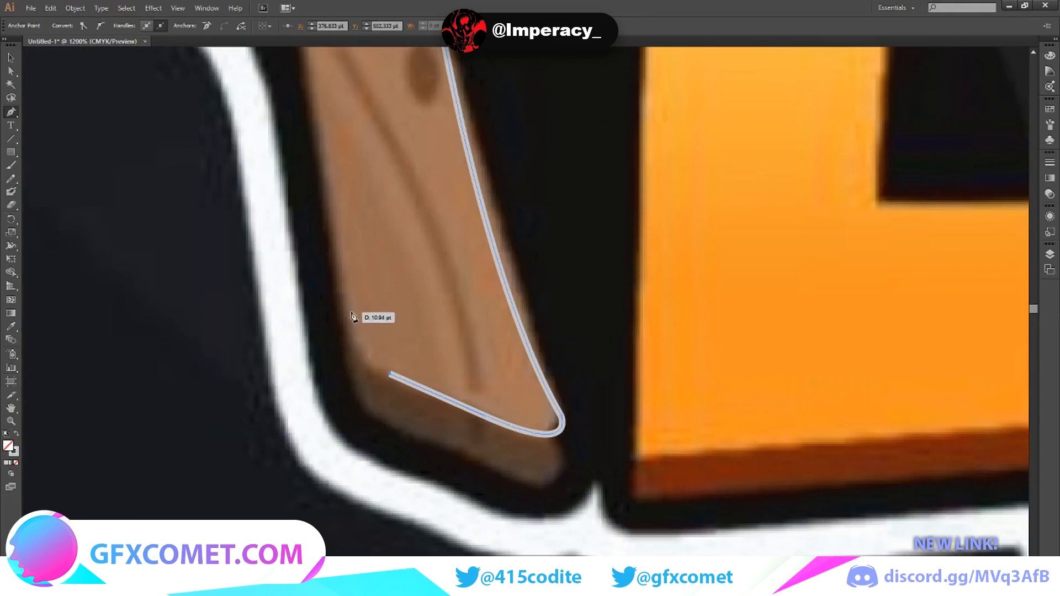
click(338, 284)
drag(326, 219, 326, 189)
key(ctrl+z)
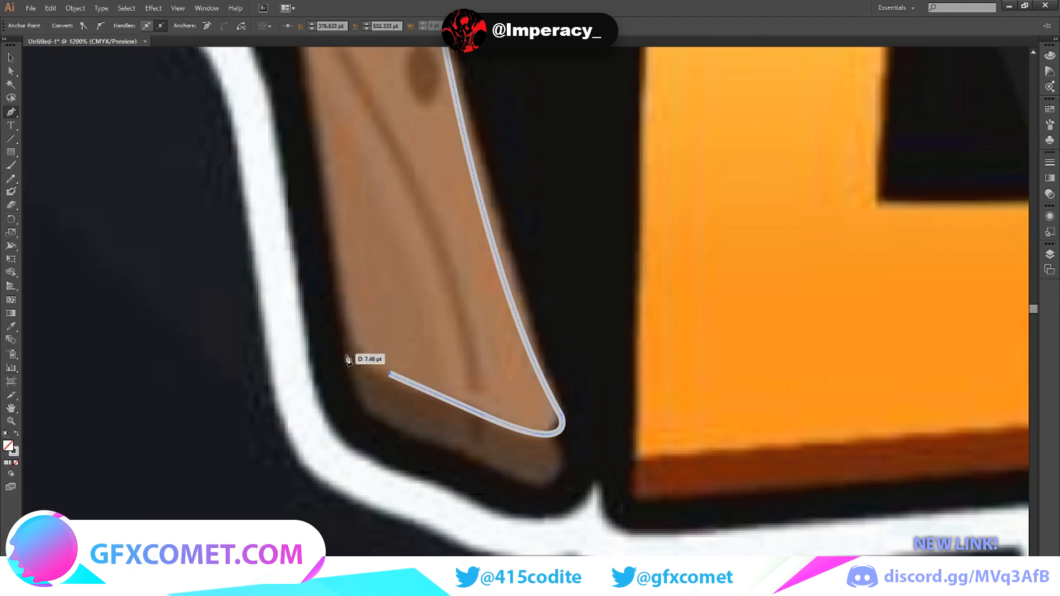
key(ctrl+z)
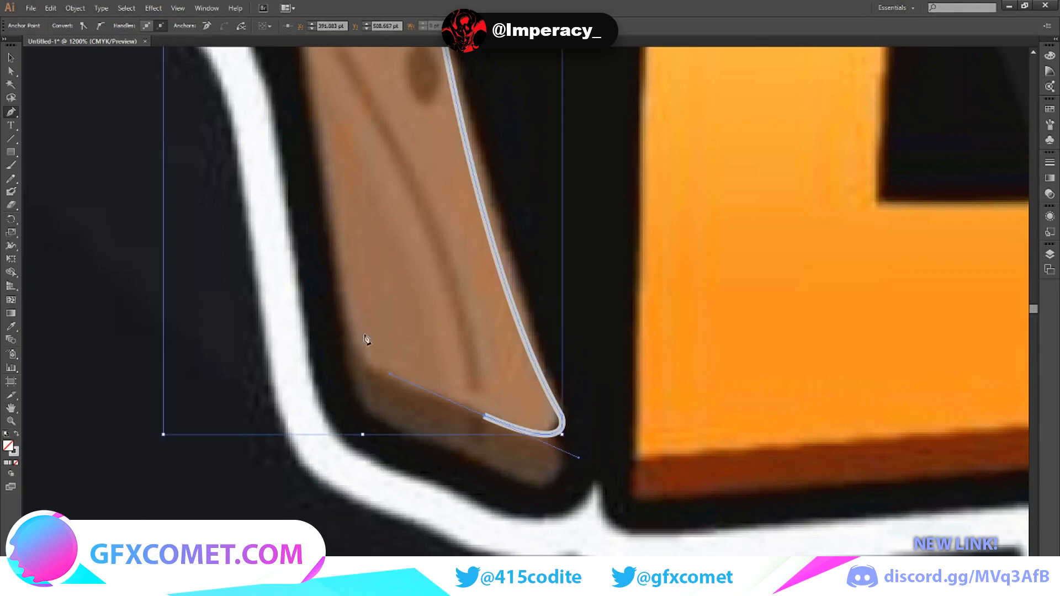
Step: Continue the handle outline around its lower left corner and up the left edge, closing it beneath the blade
mouse_move(350, 344)
mouse_down()
mouse_move(339, 276)
mouse_move(338, 317)
mouse_move(345, 310)
mouse_up()
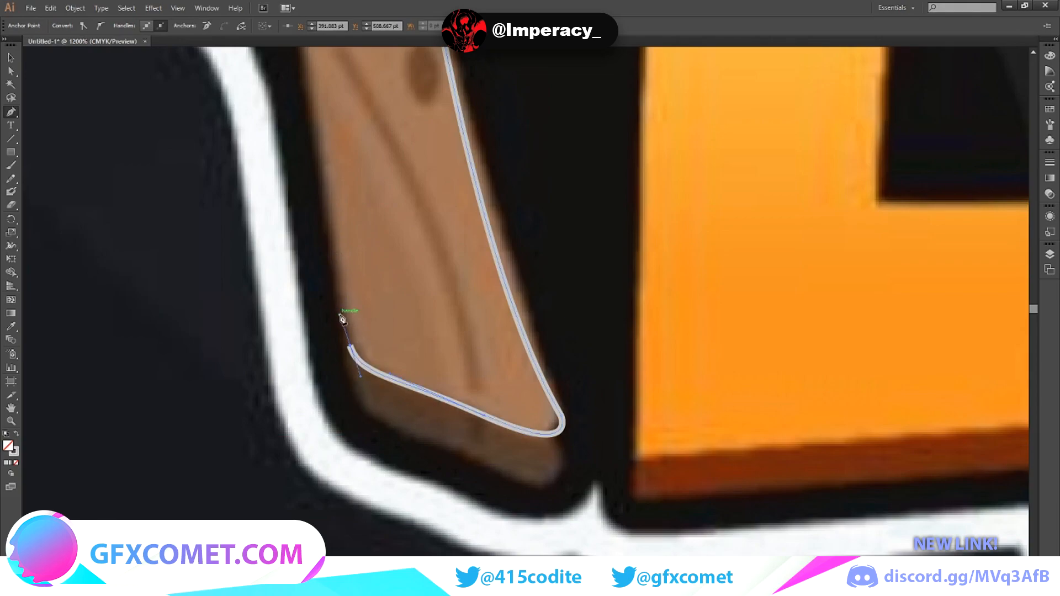
scroll(339, 293, up, 5)
click(285, 188)
scroll(342, 265, down, 3)
scroll(390, 174, down, 4)
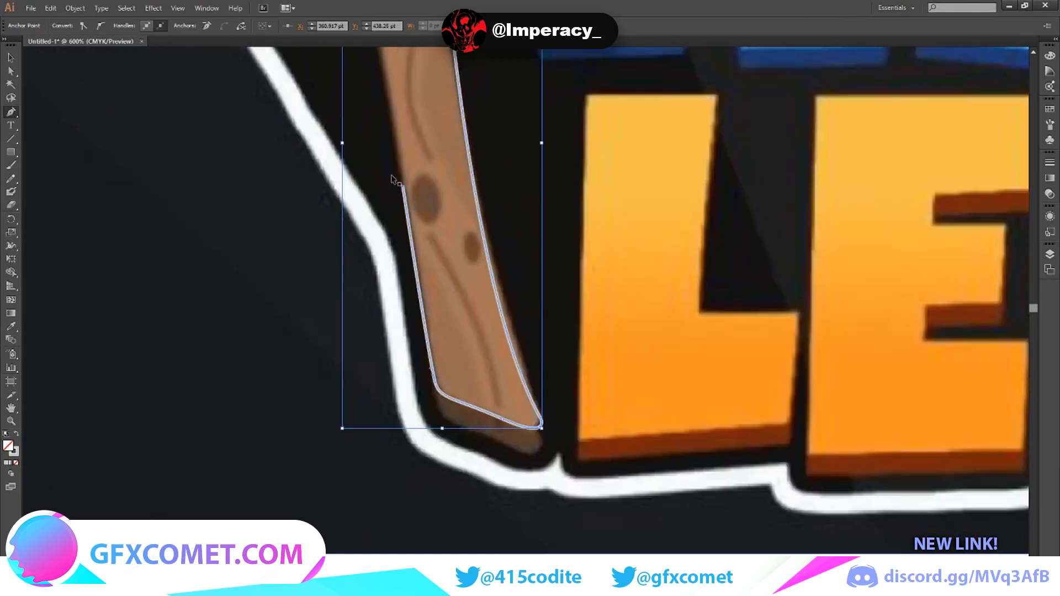
scroll(440, 210, up, 4)
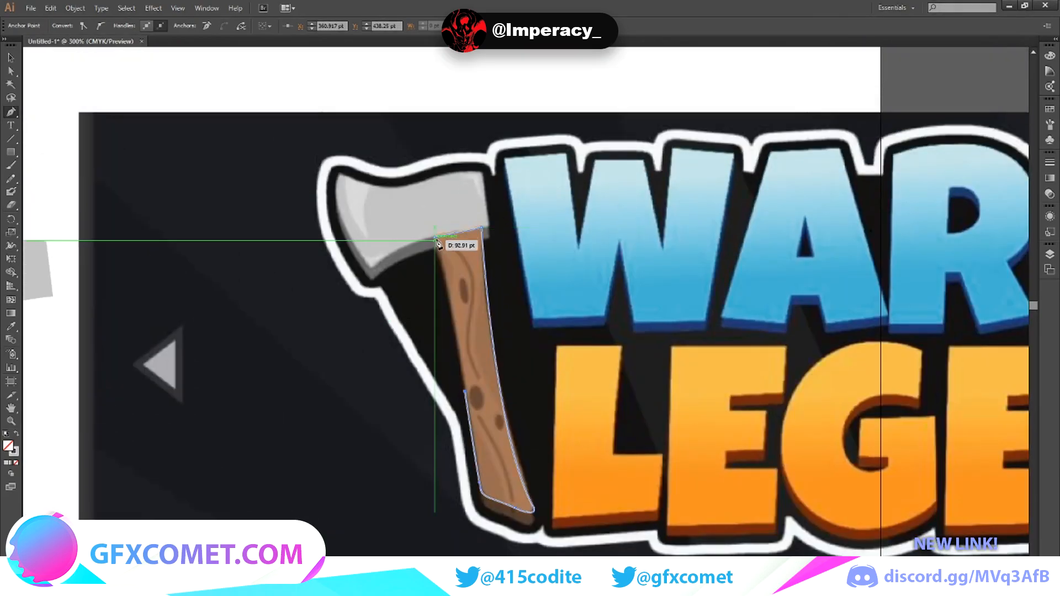
click(436, 243)
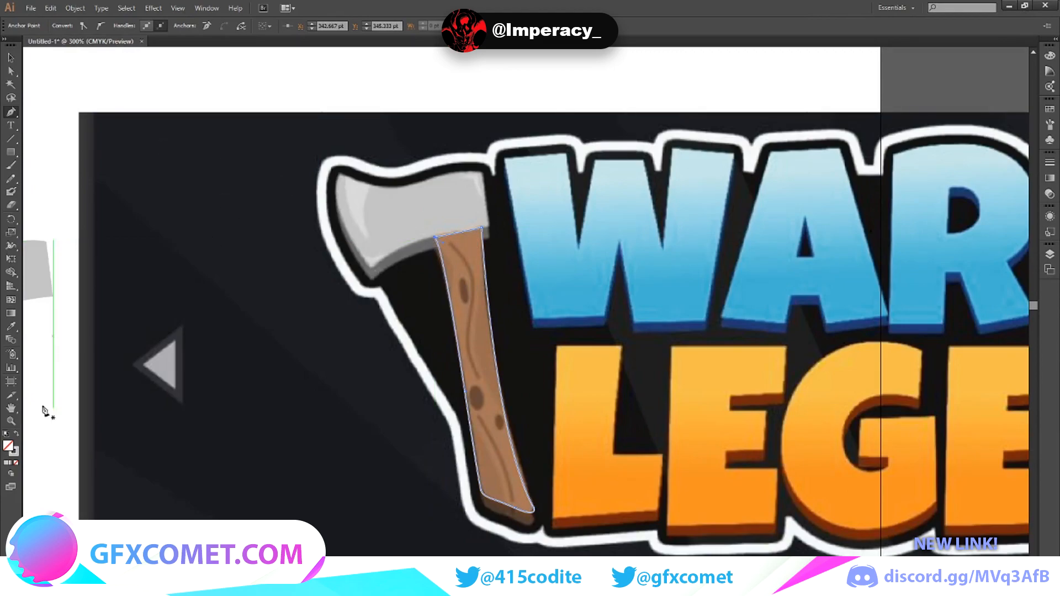
Step: Swap the handle outline's stroke and fill, and move the handle beneath the traced axe head beside the banner
click(17, 435)
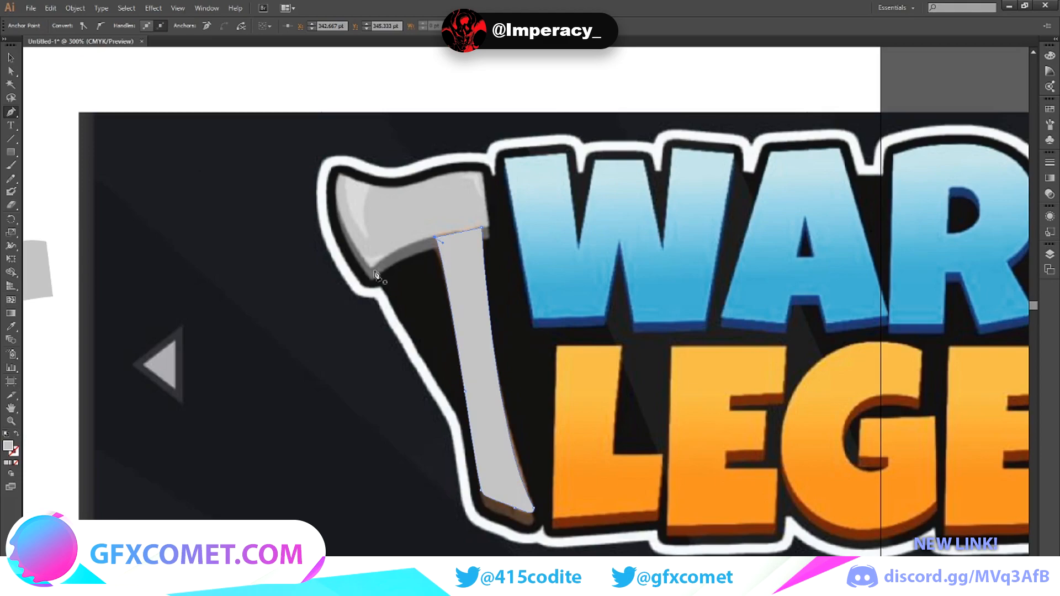
click(10, 56)
scroll(466, 369, down, 1)
scroll(466, 370, down, 1)
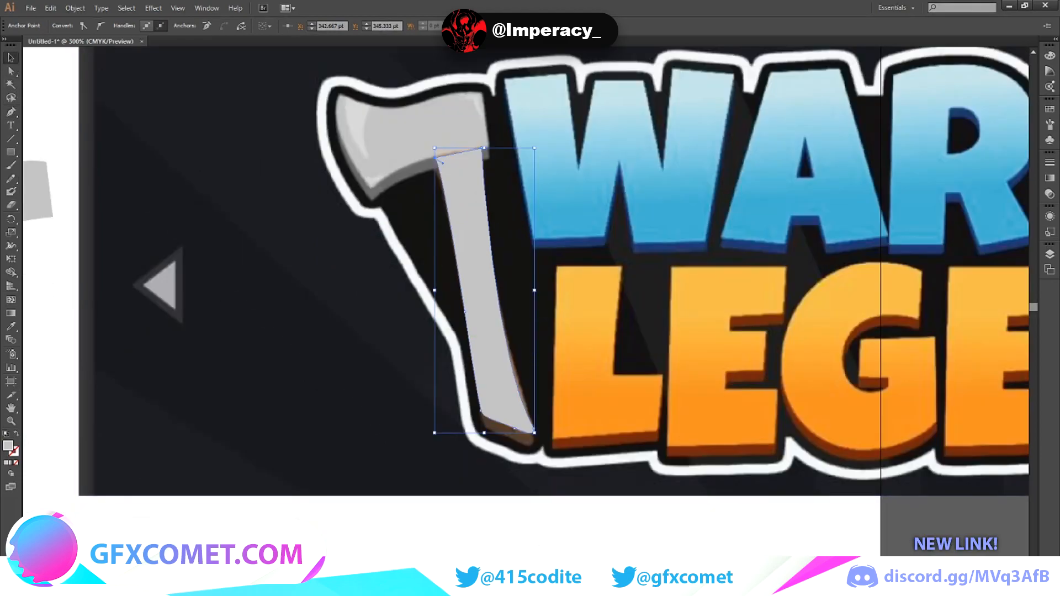
scroll(525, 271, left, 5)
drag(797, 336, 359, 409)
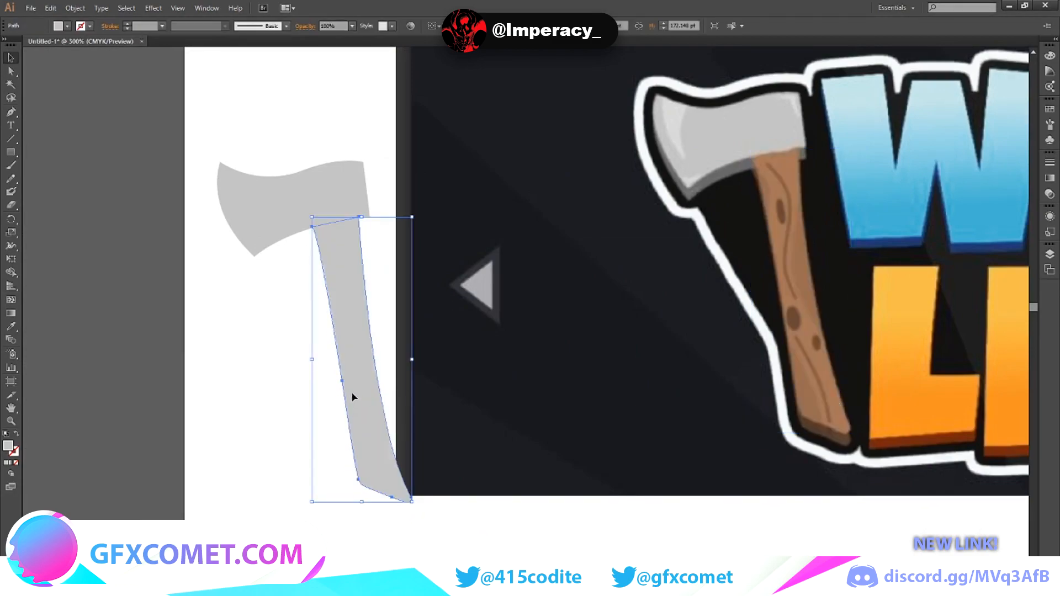
Step: Fill the traced handle with the brown sampled from the reference axe's handle, and deselect it
click(279, 433)
click(355, 381)
click(10, 328)
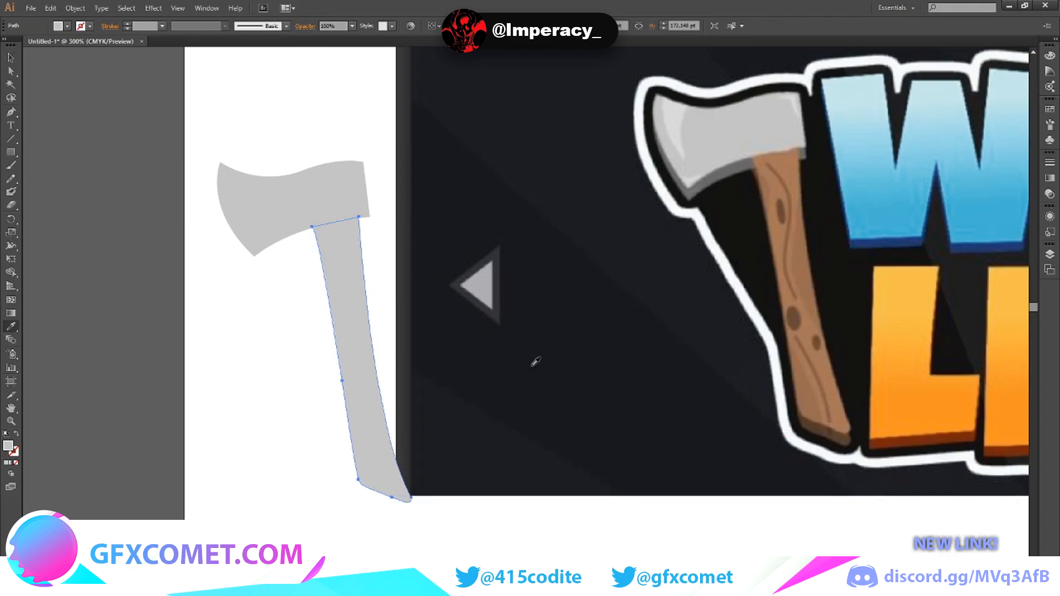
click(811, 320)
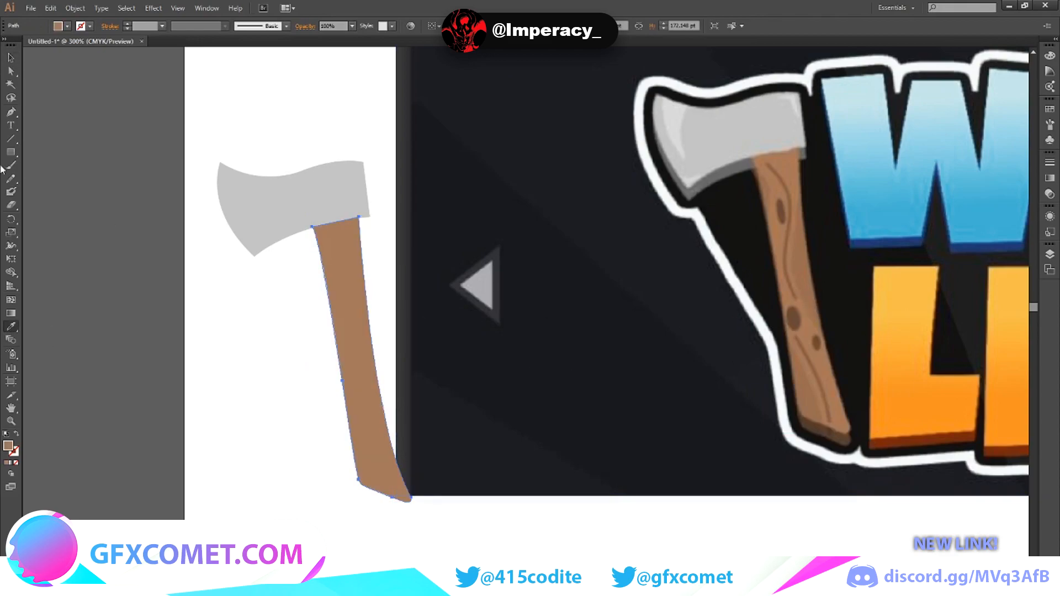
click(11, 57)
click(257, 323)
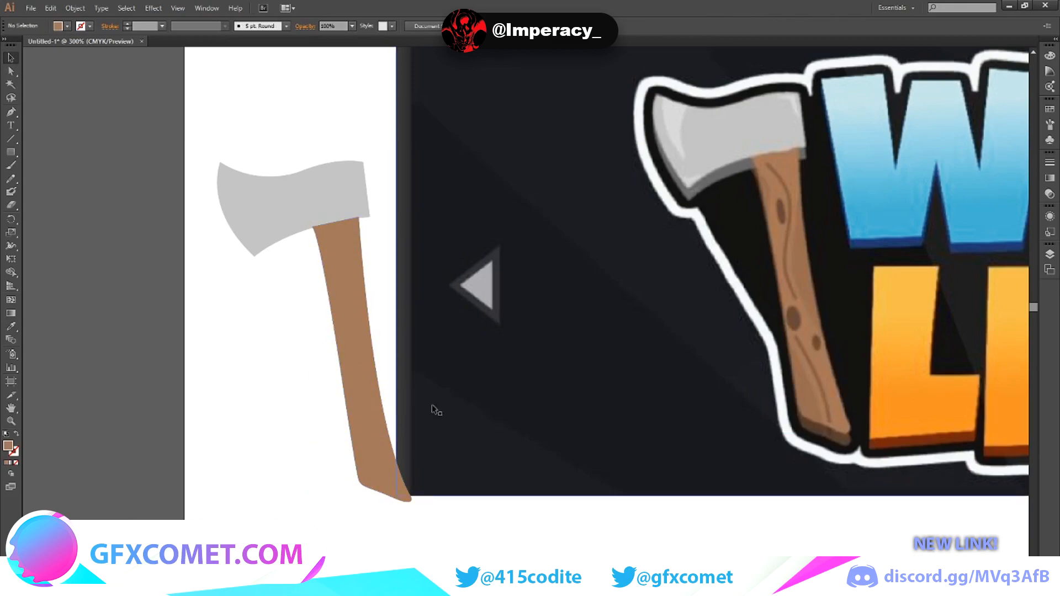
Step: Shift the reference banner image away from the traced axe so it no longer touches the handle, and deselect it
scroll(557, 470, up, 3)
scroll(558, 471, down, 2)
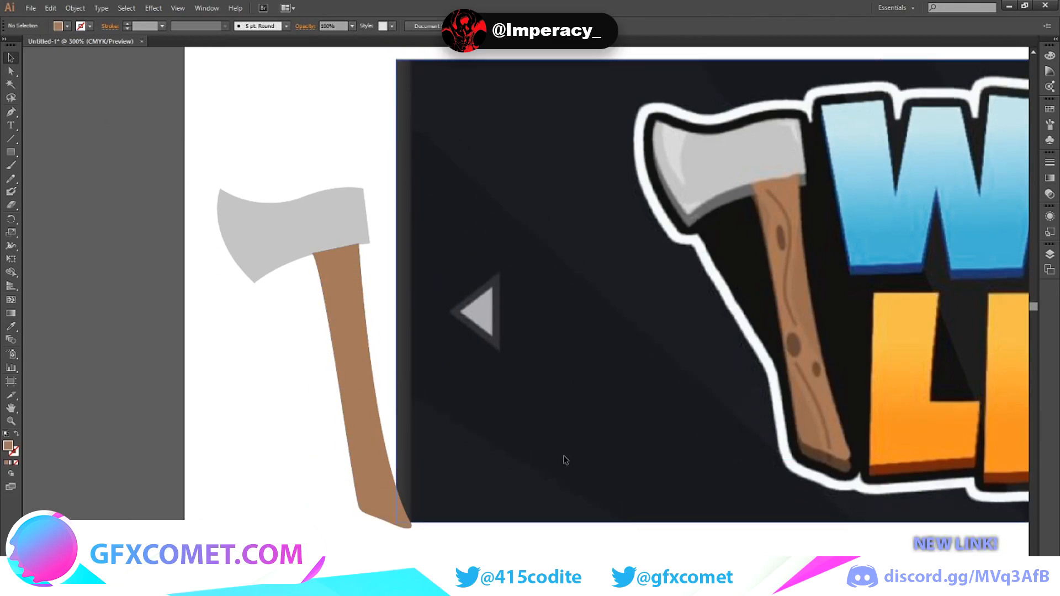
drag(565, 460, 588, 457)
drag(729, 516, 741, 364)
click(691, 456)
scroll(704, 446, up, 2)
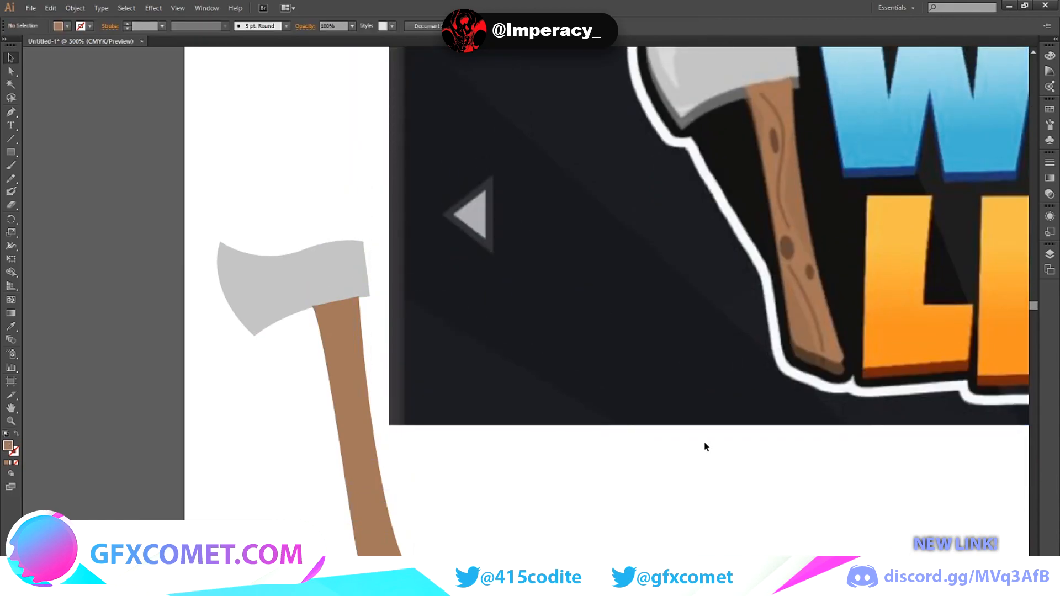
drag(478, 402, 493, 448)
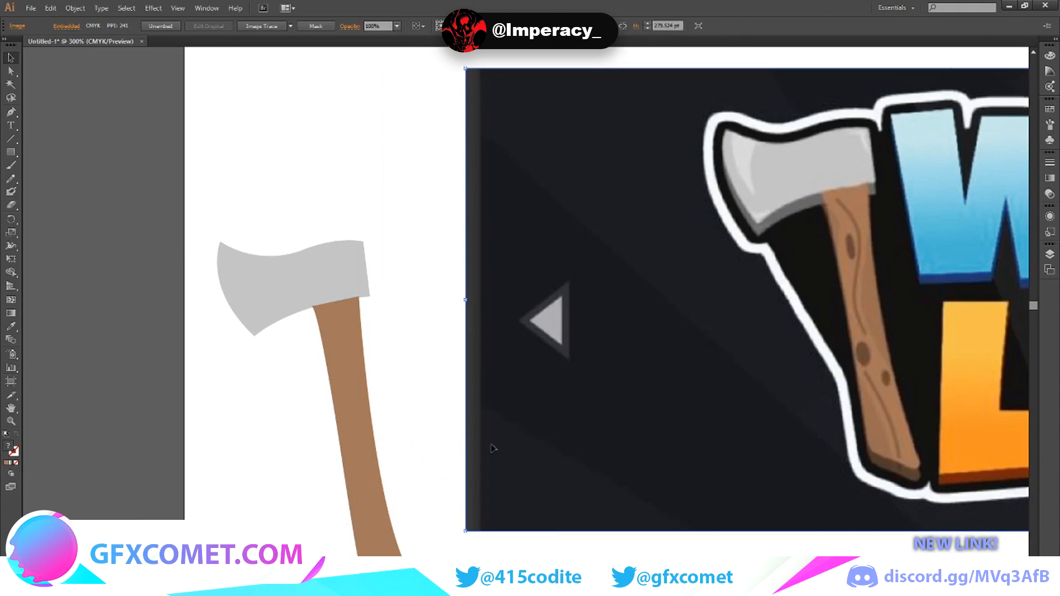
click(417, 363)
Step: Select the traced axe head and handle together, copy them, and switch to the ForTUT.psd document in Photoshop
scroll(417, 362, down, 3)
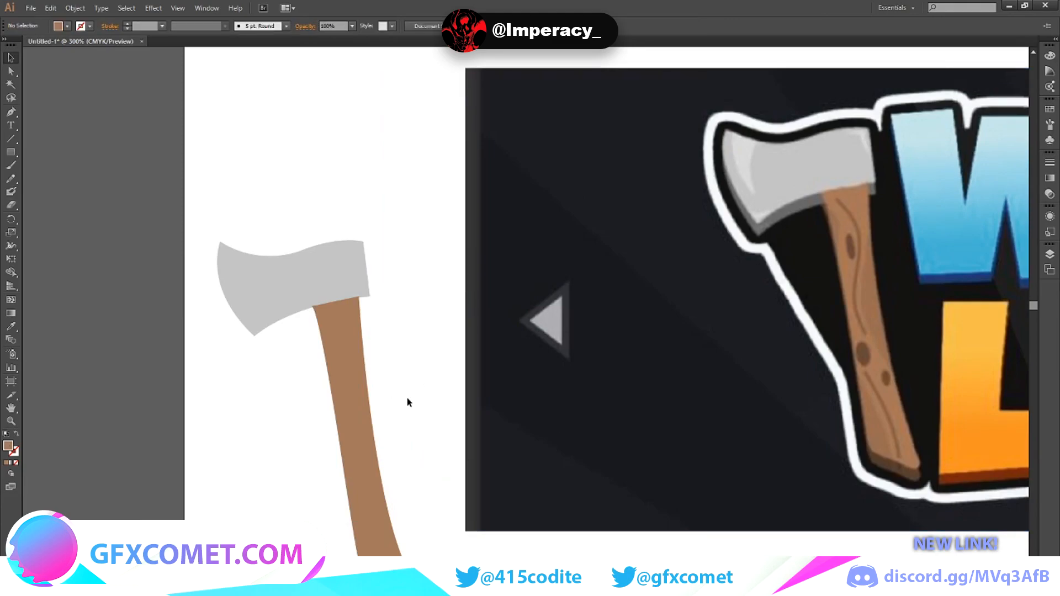
drag(267, 270, 439, 531)
click(565, 532)
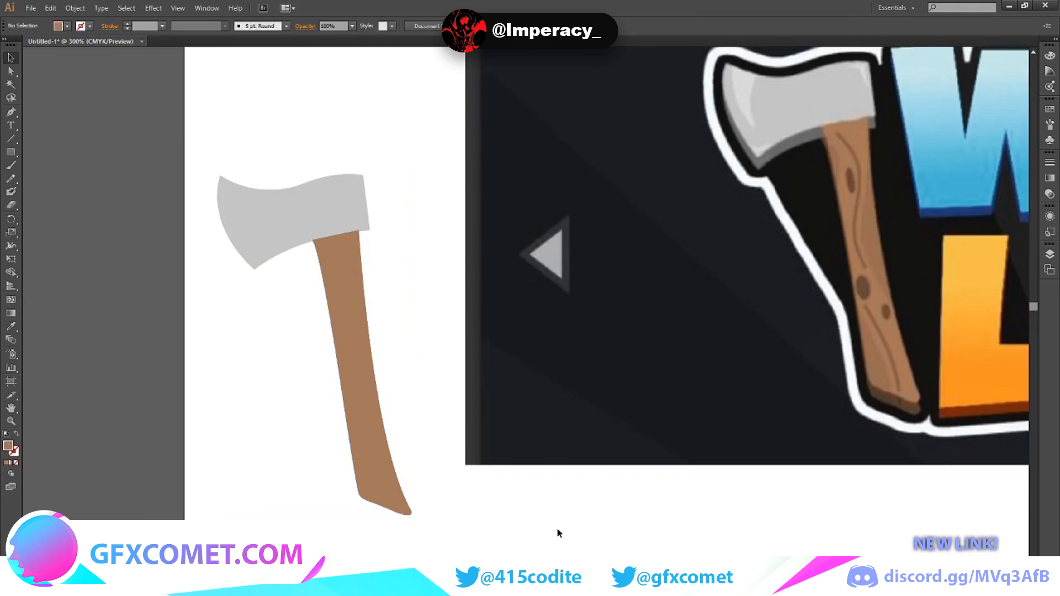
drag(368, 390, 380, 394)
click(427, 364)
drag(354, 328, 356, 325)
key(ctrl+minus)
key(ctrl+minus)
drag(446, 262, 567, 481)
key(alt+Tab)
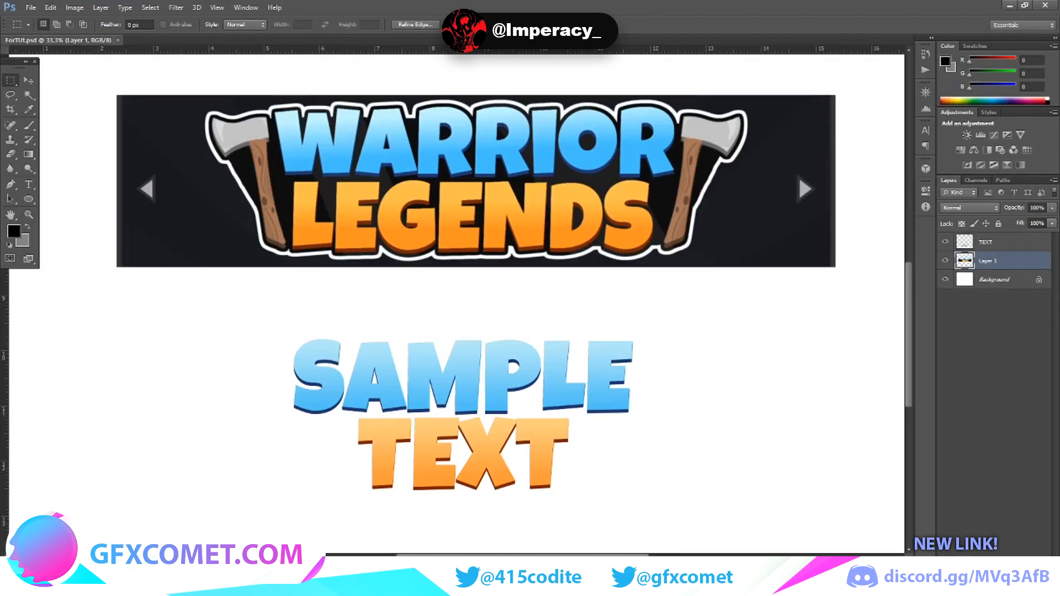
Step: Paste and place the copied axe on a new layer and move it beside the SAMPLE TEXT lettering
scroll(684, 409, down, 1)
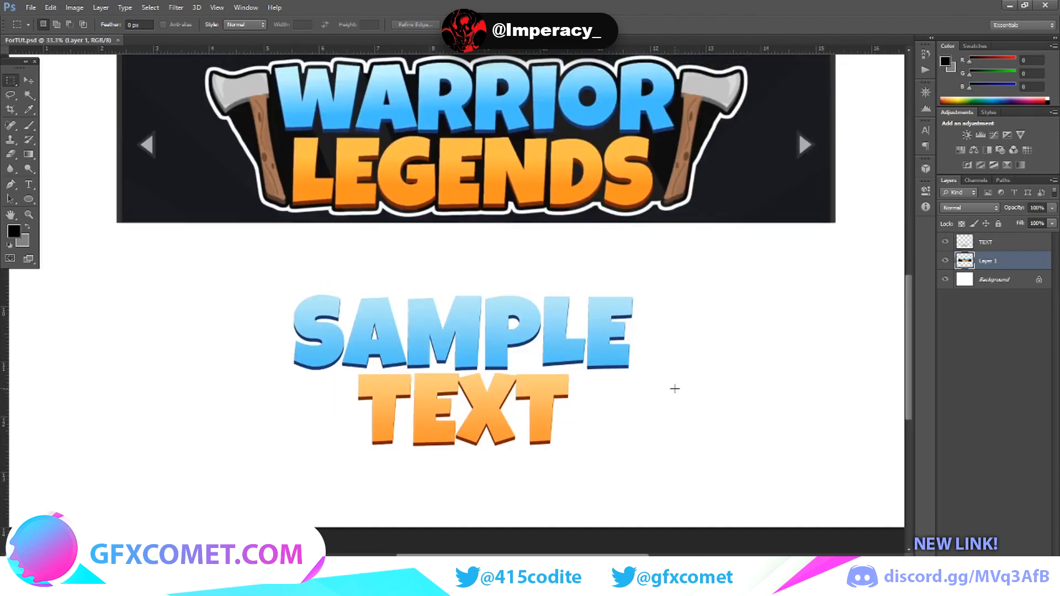
key(ctrl+v)
click(565, 190)
click(29, 80)
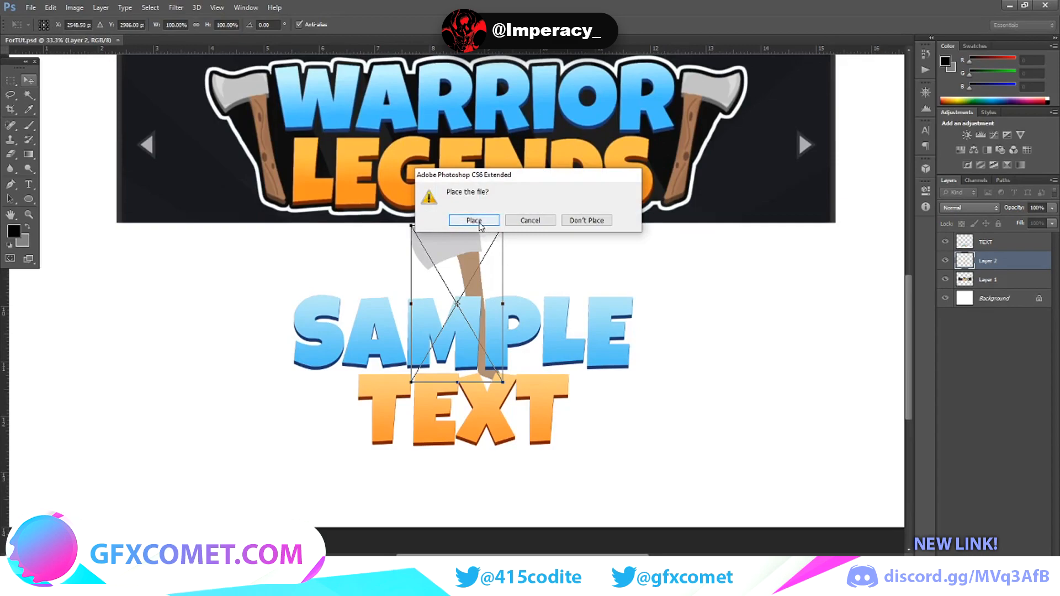
click(477, 218)
drag(485, 267, 174, 275)
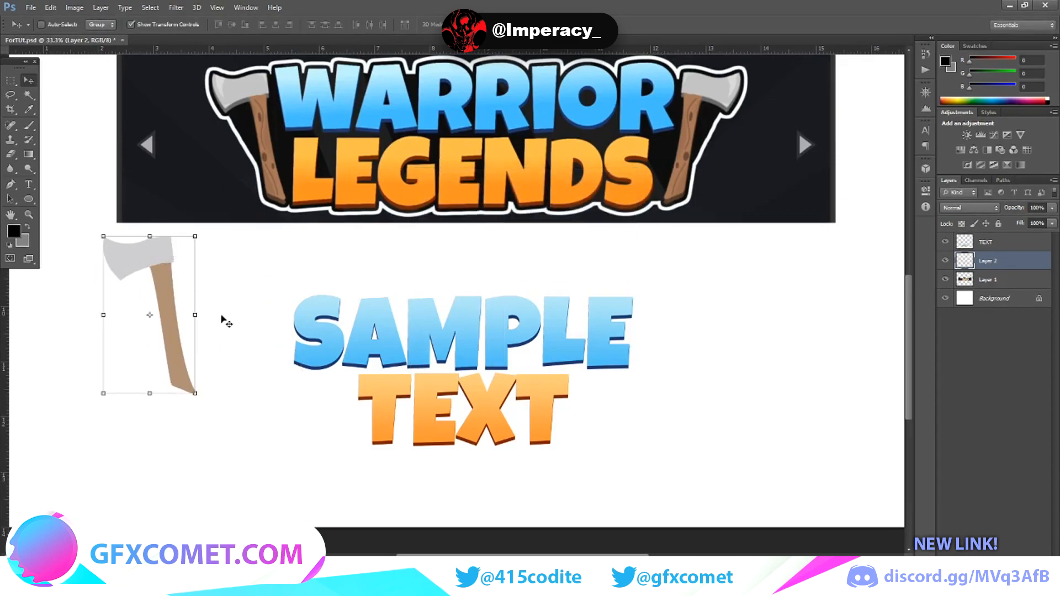
Step: Move the pasted axe onto the banner's dark area, level with the original axe beside the WARRIOR LEGENDS lettering
scroll(247, 353, up, 3)
scroll(247, 357, up, 2)
drag(166, 362, 190, 229)
scroll(248, 364, up, 3)
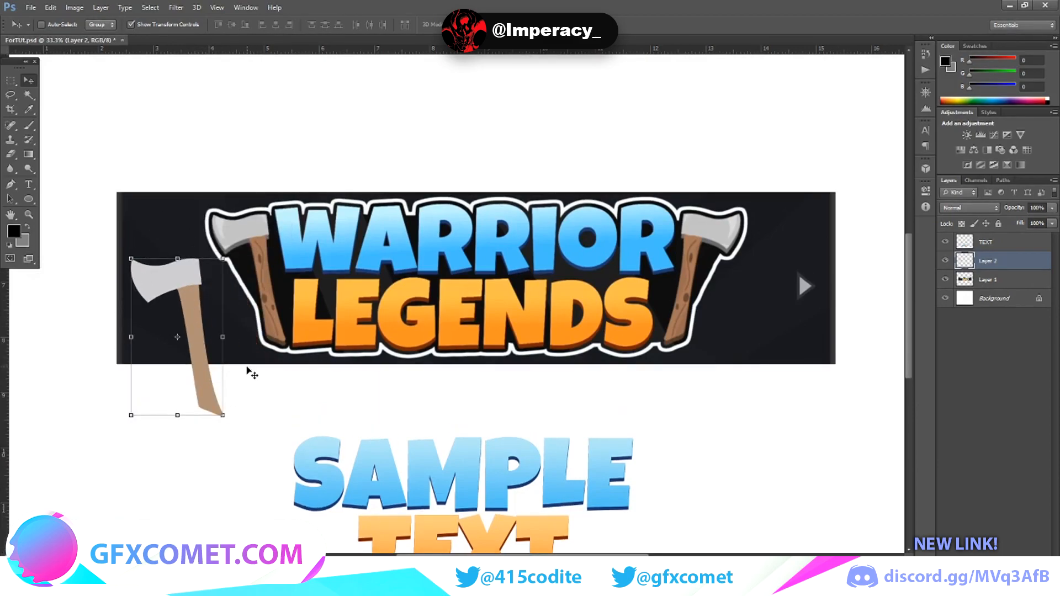
key(ctrl+plus)
key(ctrl+plus)
drag(477, 555, 388, 554)
scroll(431, 425, up, 3)
drag(343, 440, 341, 349)
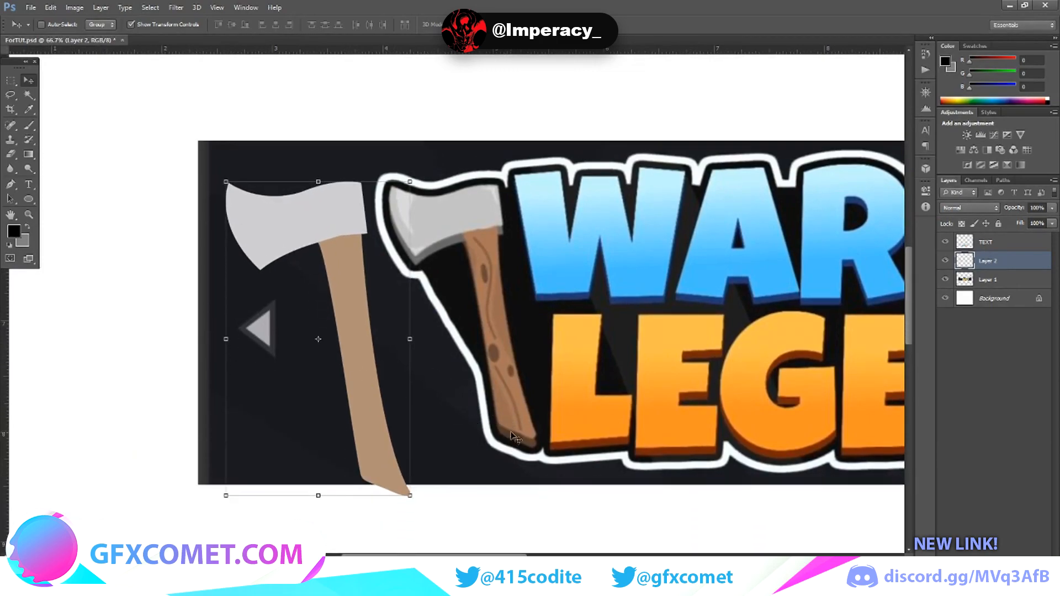
Step: Examine the shading and wood details on the reference axe next to the flat axe at 100% zoom
scroll(533, 431, down, 2)
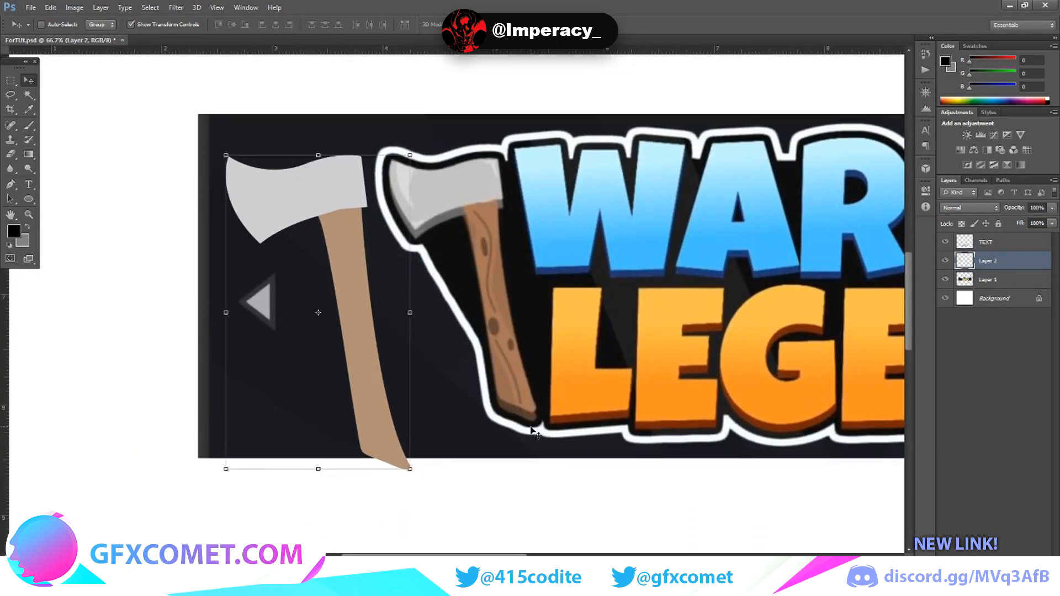
key(ctrl+plus)
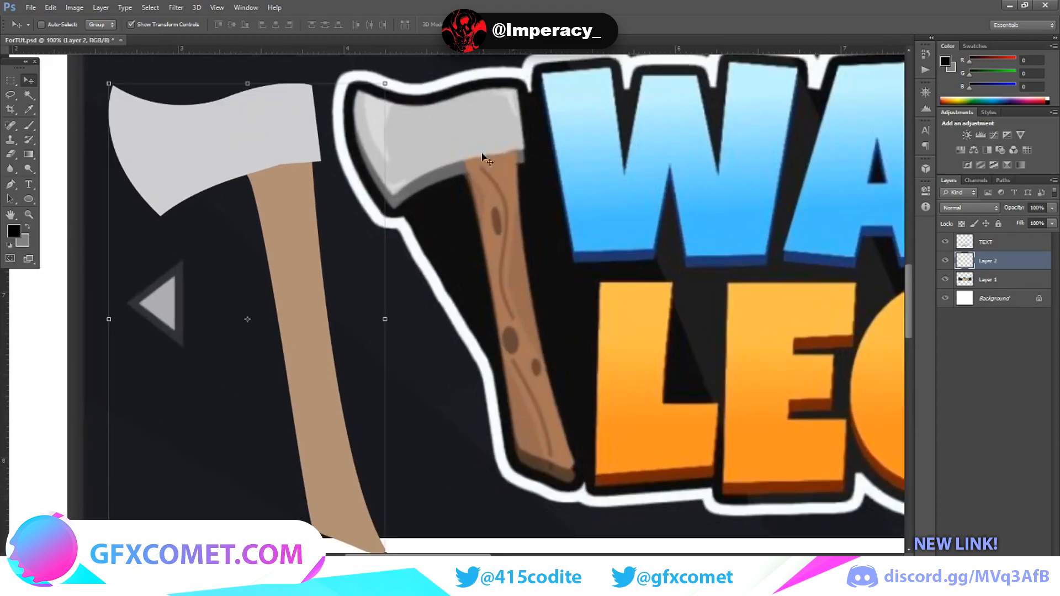
click(10, 80)
scroll(403, 282, up, 2)
drag(366, 184, 602, 421)
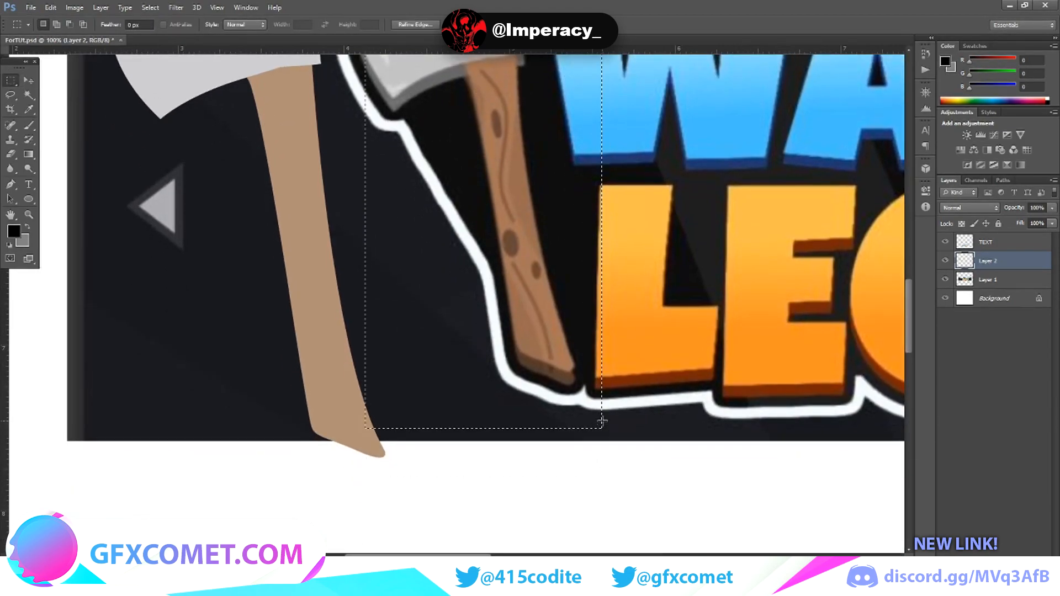
scroll(650, 468, down, 5)
scroll(416, 426, up, 6)
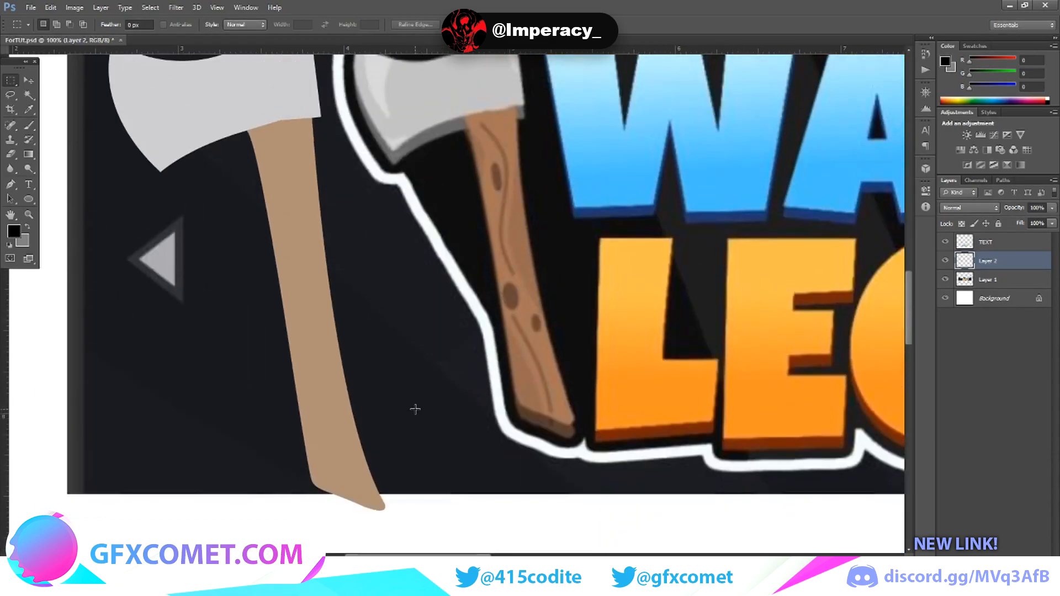
scroll(415, 409, up, 3)
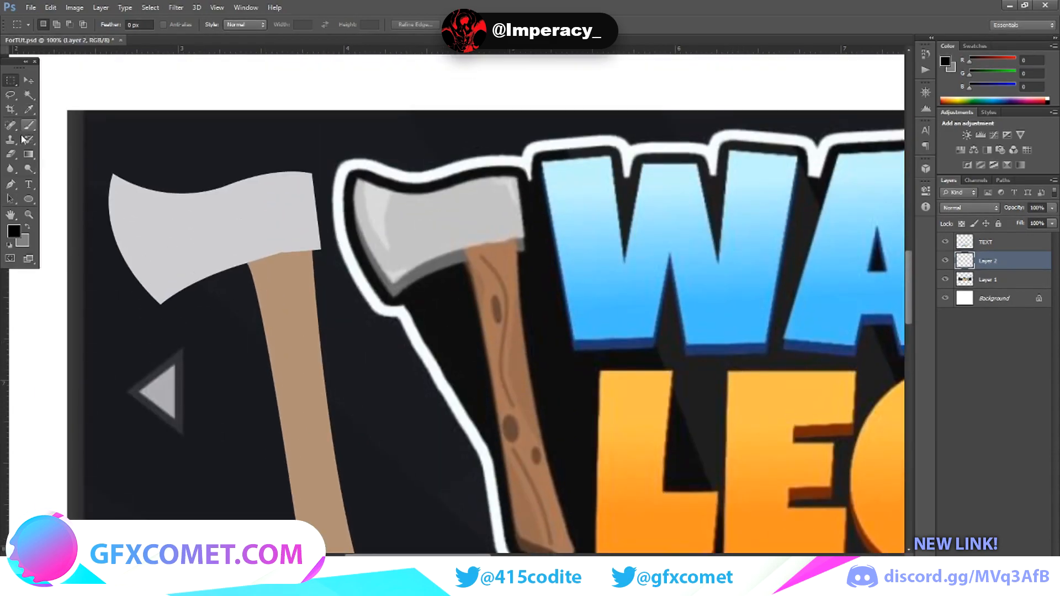
Step: Draw a small white triangular highlight with the Pen tool over the blade's upper right corner, above the axe layer
click(10, 184)
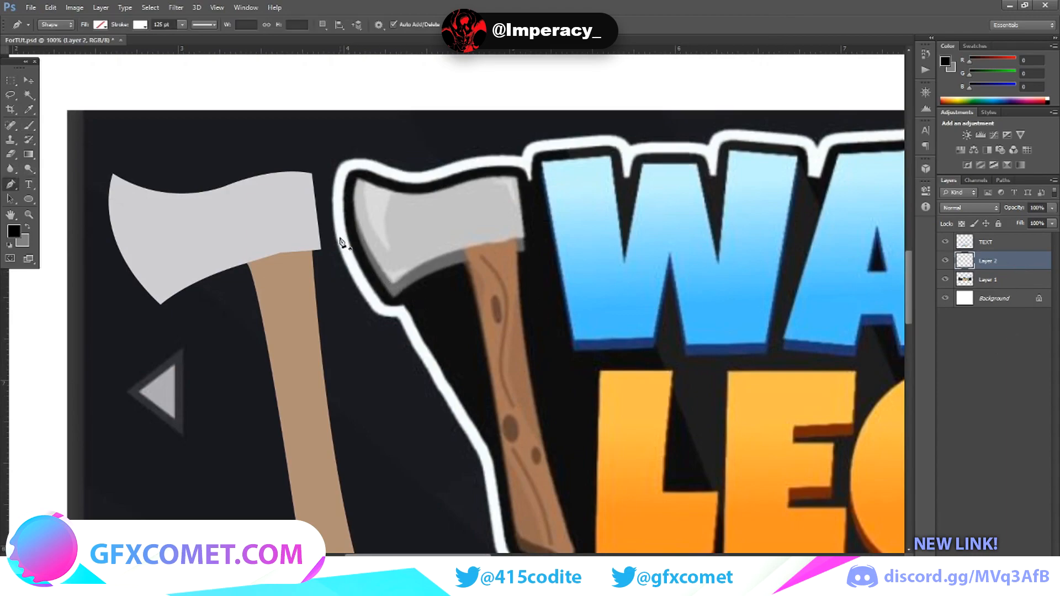
click(1034, 567)
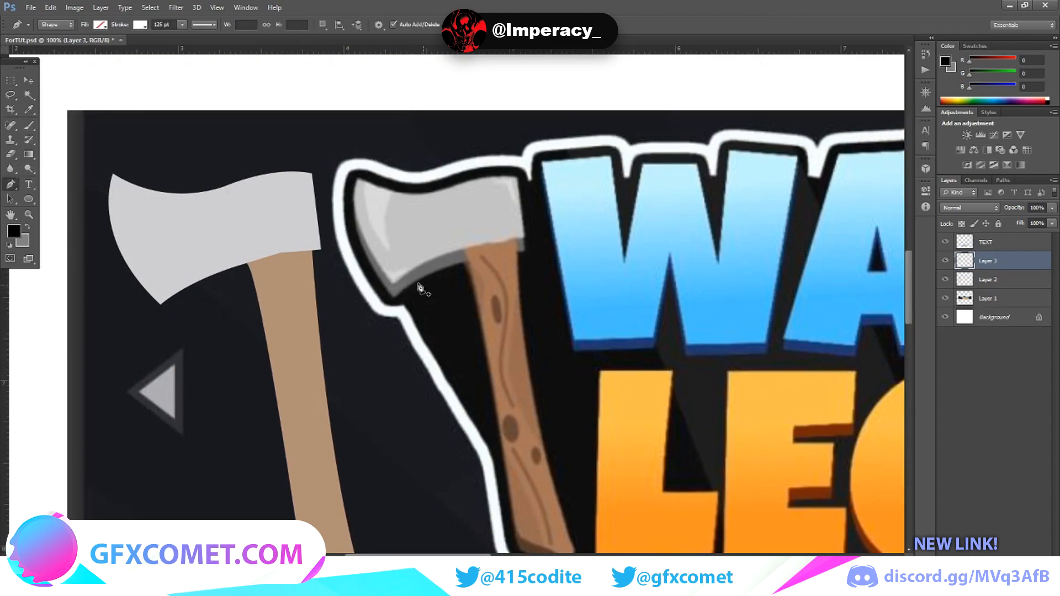
click(299, 174)
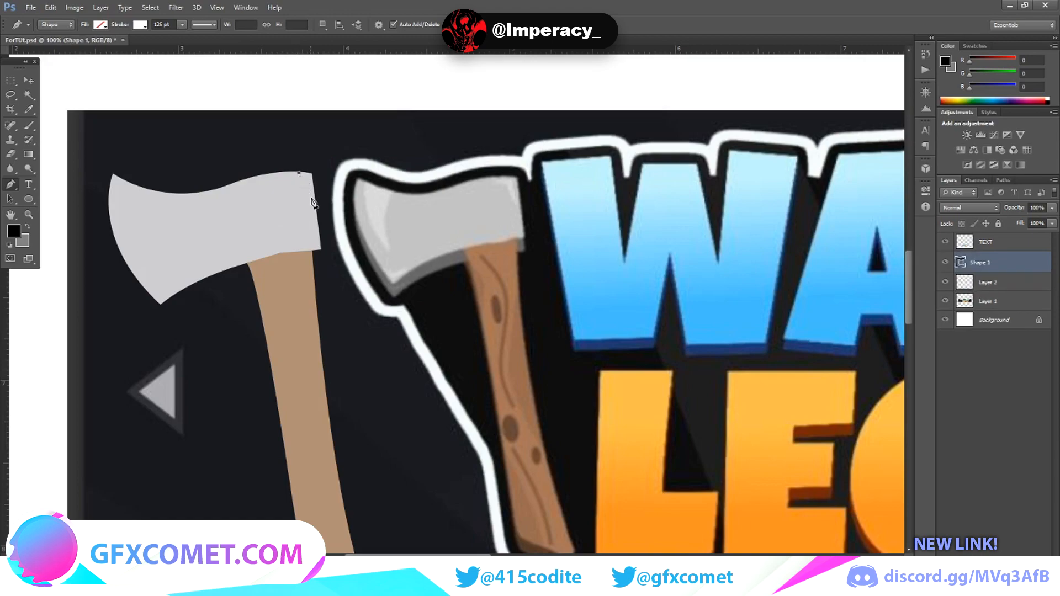
mouse_move(316, 204)
mouse_down()
mouse_move(331, 213)
mouse_move(322, 214)
mouse_up()
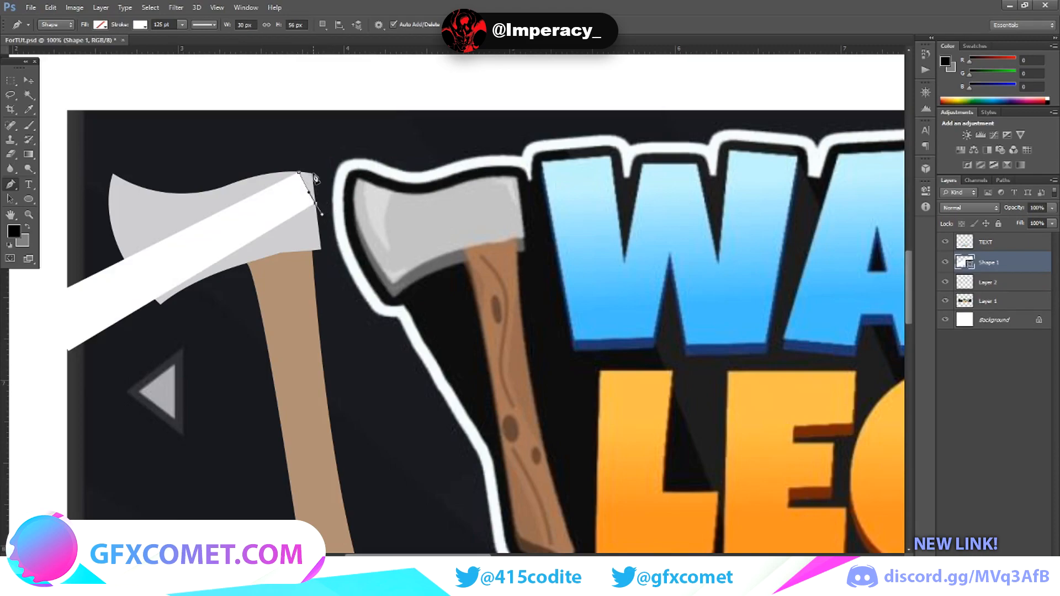
click(314, 177)
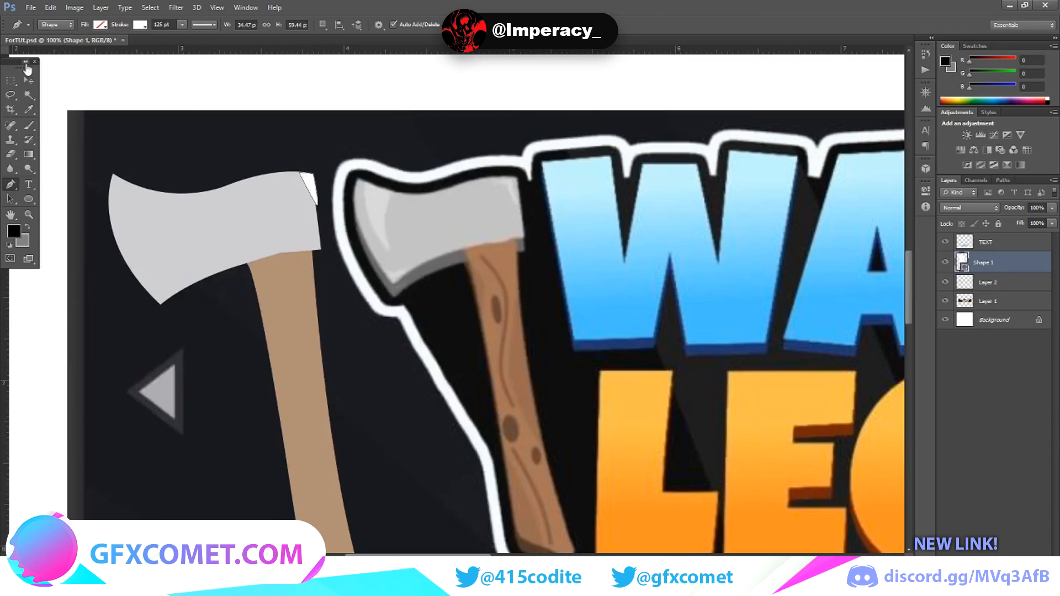
Step: Delete the trial white highlight shape from the blade
click(28, 80)
key(ctrl+t)
drag(298, 171, 297, 165)
click(28, 80)
click(474, 217)
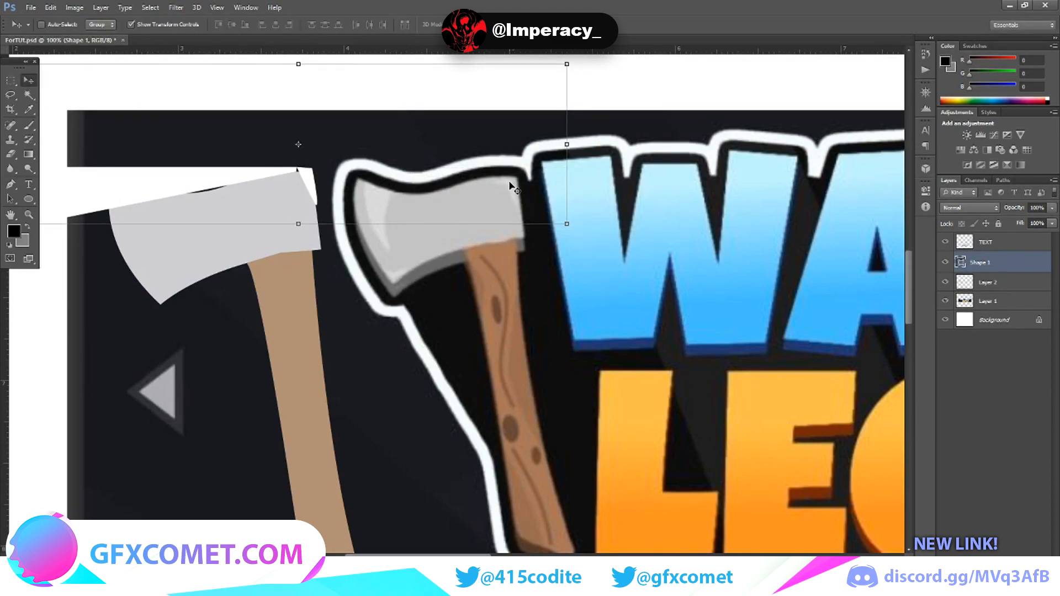
key(Delete)
drag(418, 555, 397, 555)
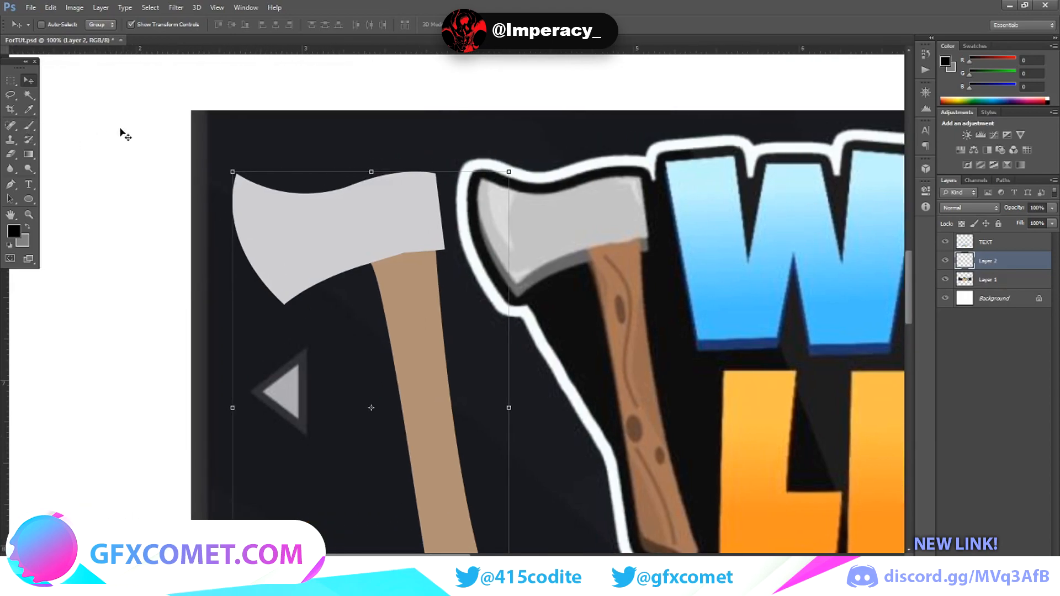
click(9, 81)
click(10, 184)
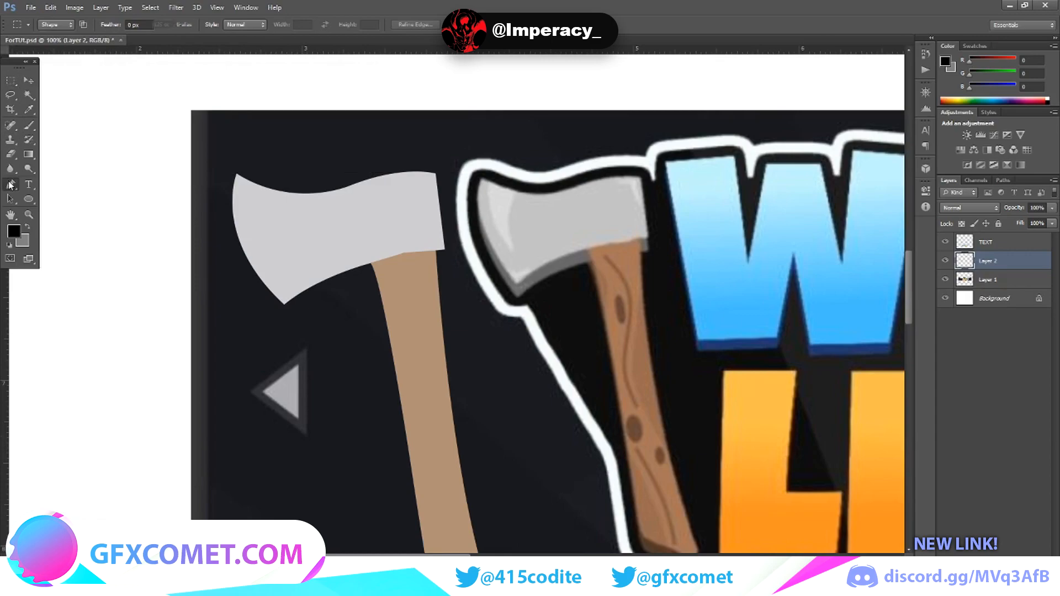
click(267, 191)
key(ctrl+z)
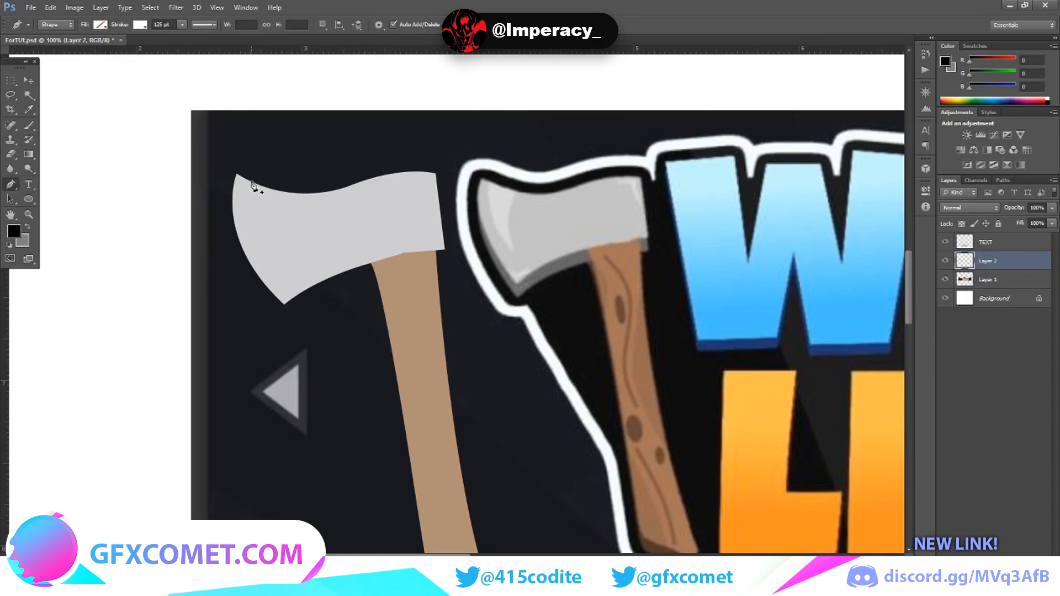
click(249, 182)
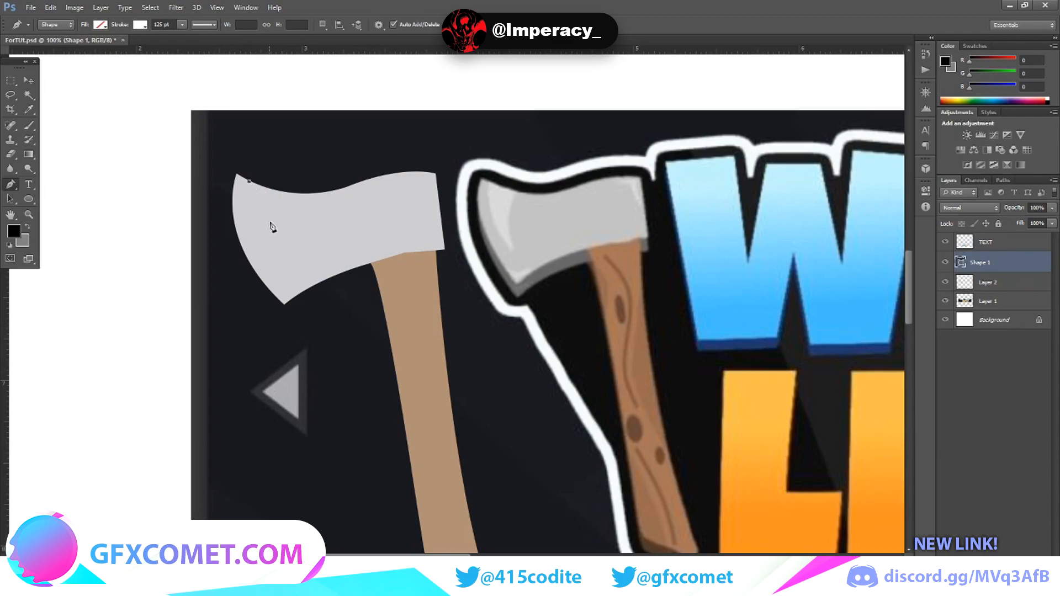
drag(282, 219, 304, 246)
key(ctrl+z)
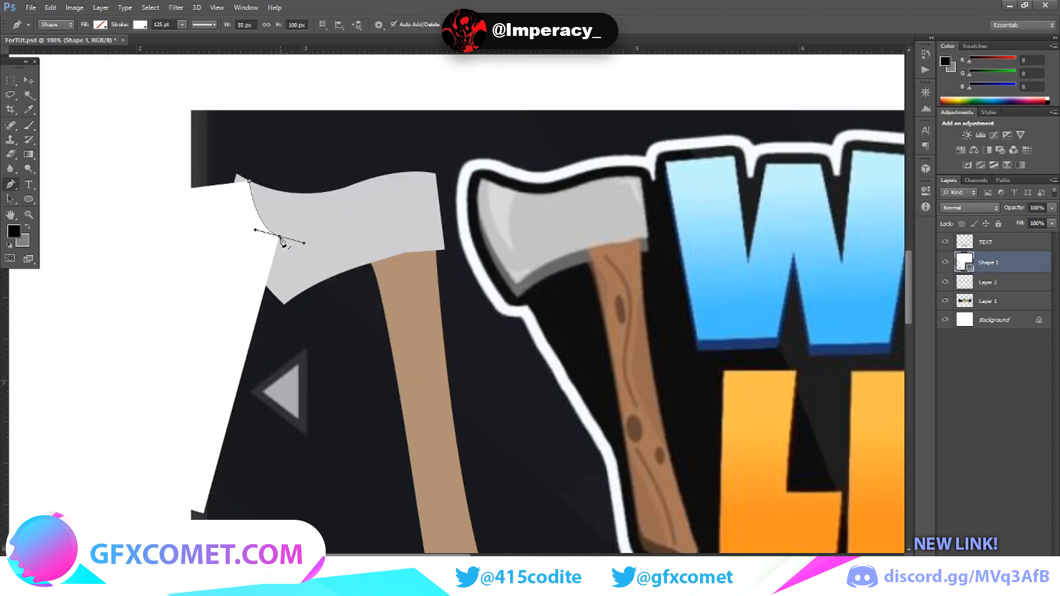
click(27, 97)
click(9, 82)
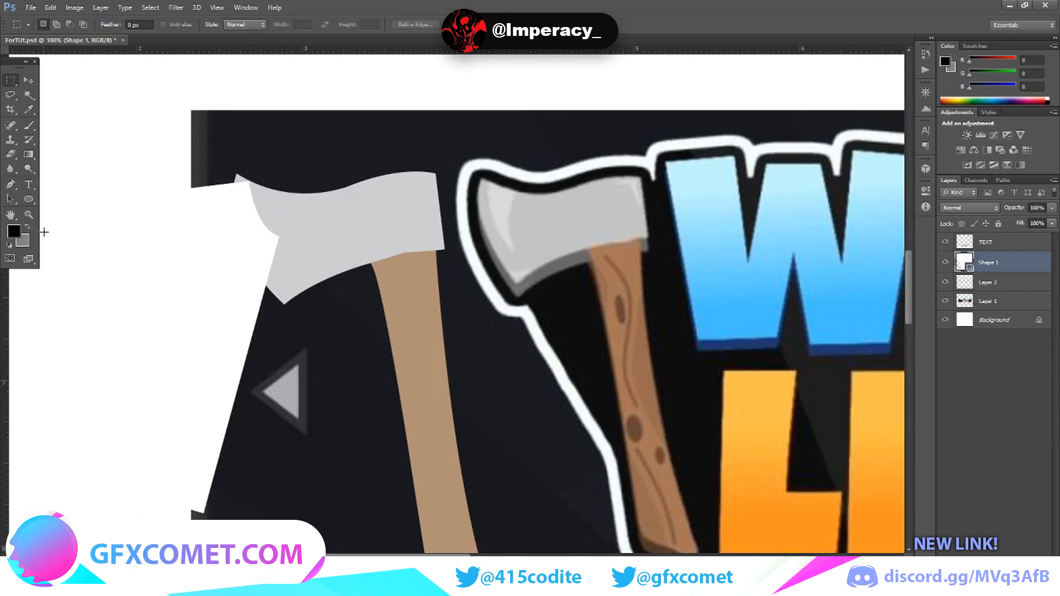
key(Delete)
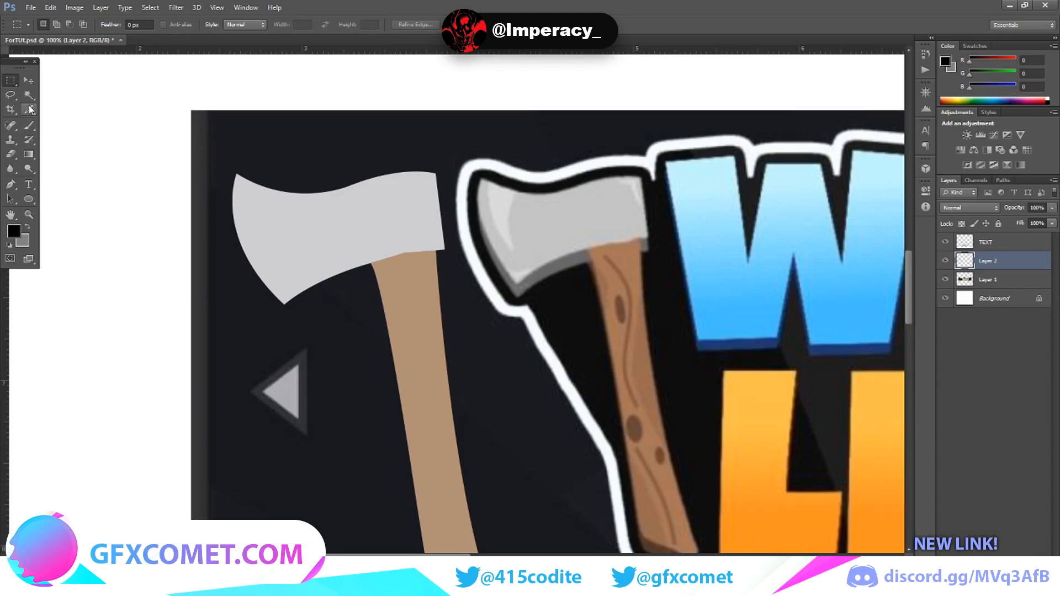
Step: With fill and stroke set to none, draw a crescent about 63 × 116 px with the Pen tool near the blade's cutting edge
click(11, 184)
click(143, 25)
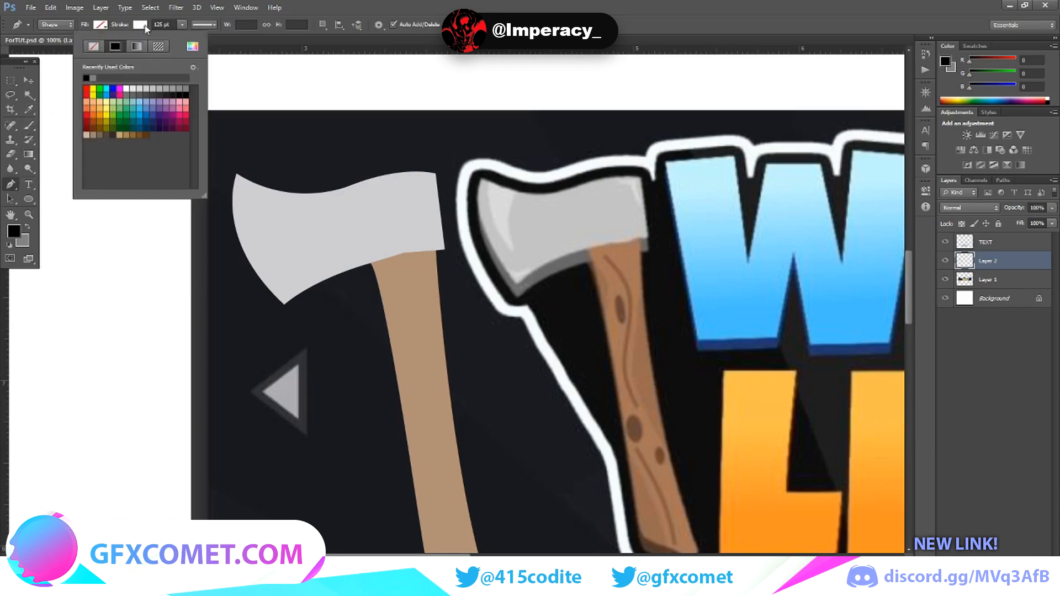
click(93, 48)
click(100, 24)
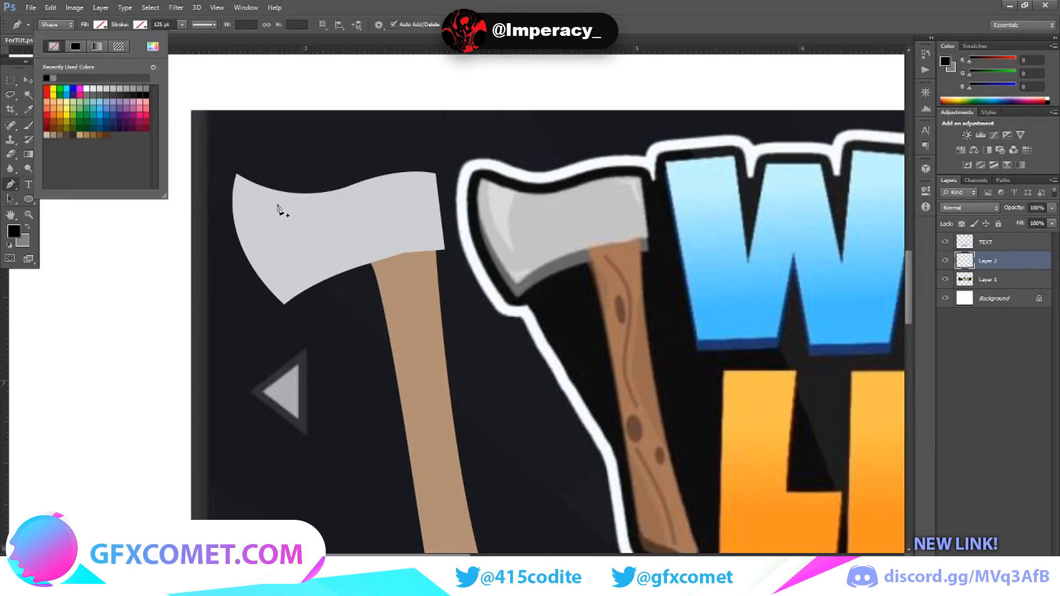
click(260, 187)
click(260, 187)
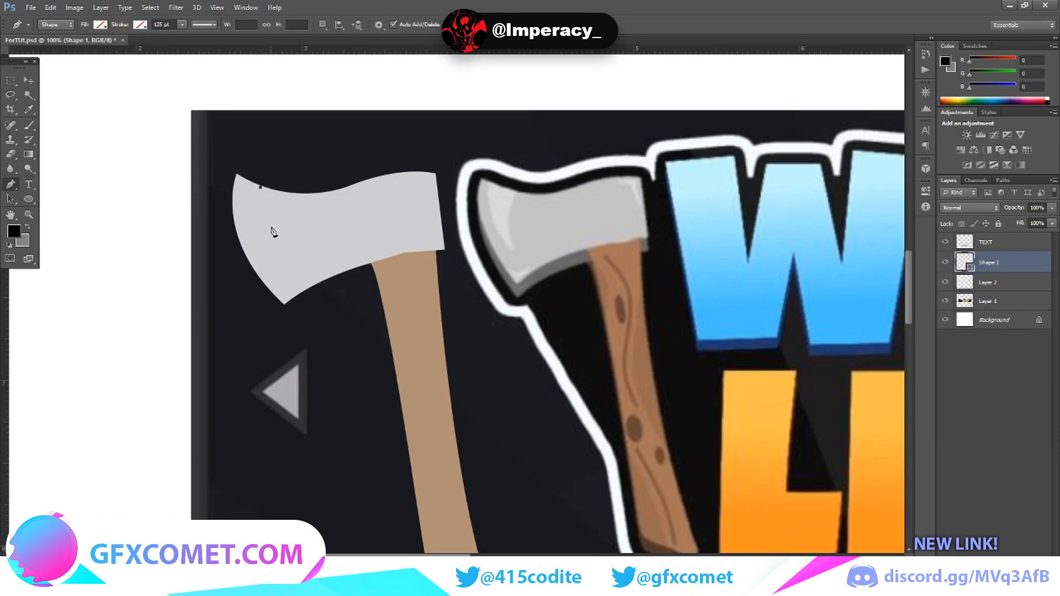
click(284, 192)
click(290, 191)
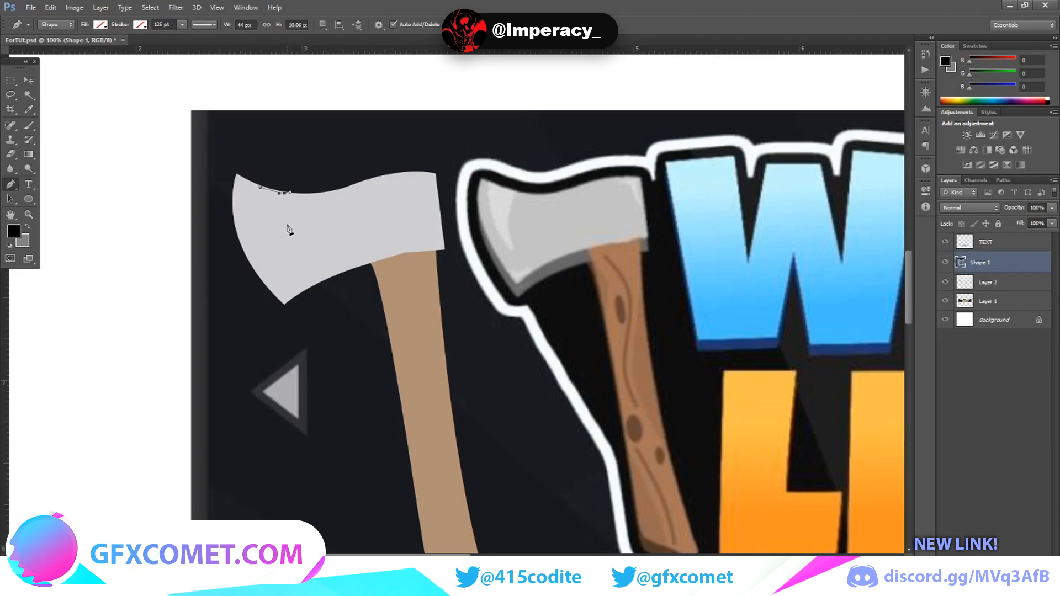
drag(281, 227, 304, 260)
key(ctrl+z)
key(ctrl+z)
drag(289, 246, 307, 259)
drag(260, 188, 278, 129)
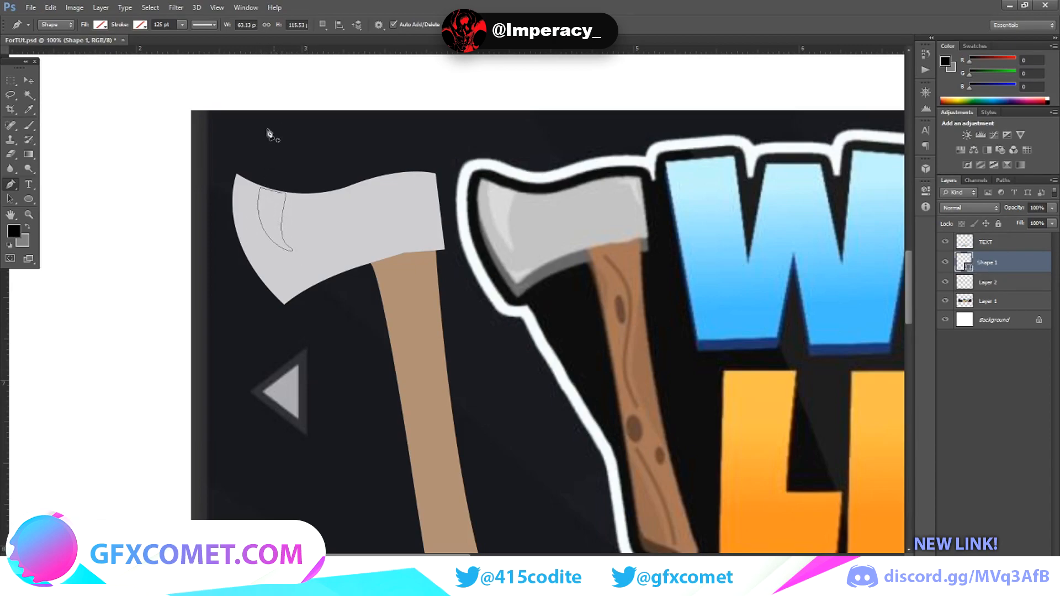
Step: Apply a white Color Overlay at 100% opacity to the crescent shape on the blade
key(v)
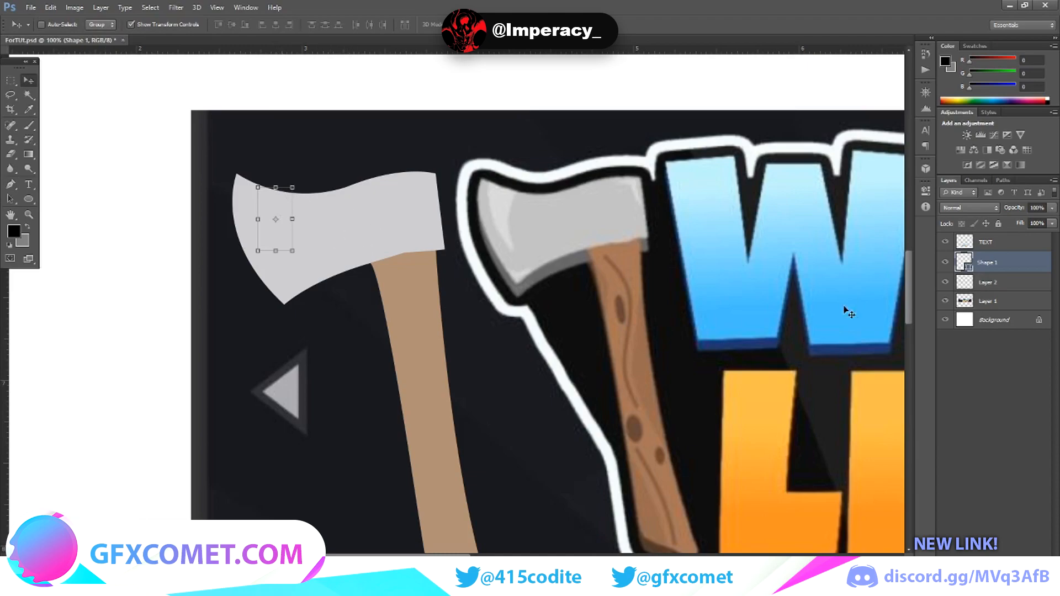
right_click(993, 264)
click(862, 164)
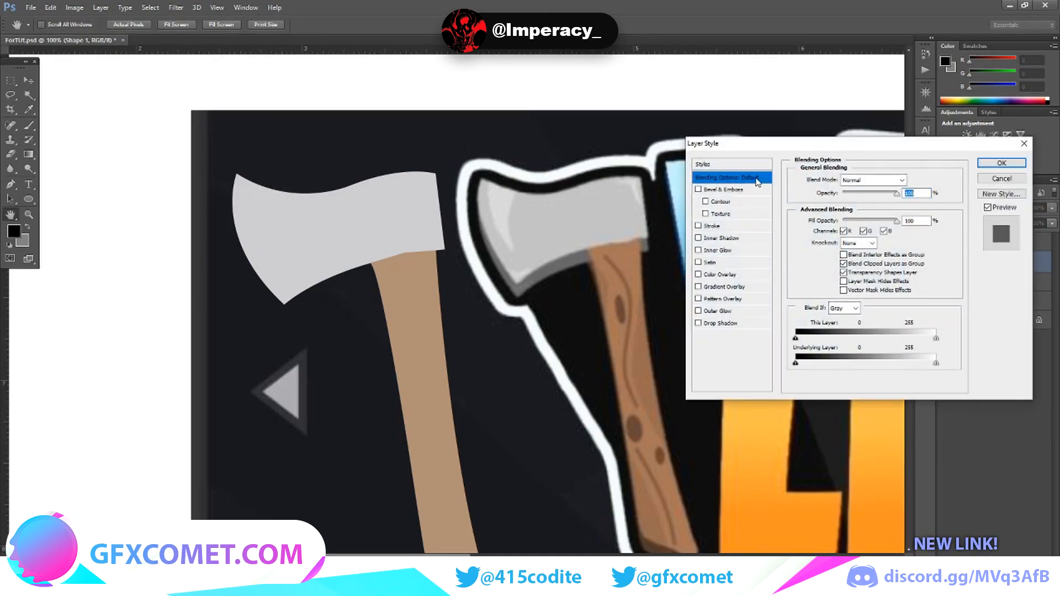
click(726, 275)
click(908, 181)
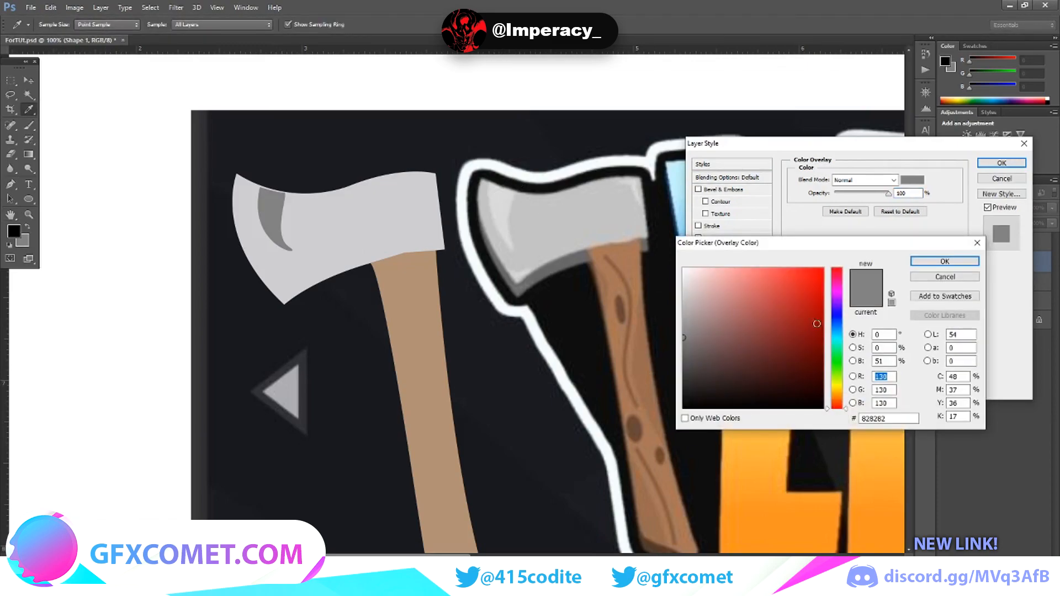
drag(713, 329, 648, 249)
click(959, 263)
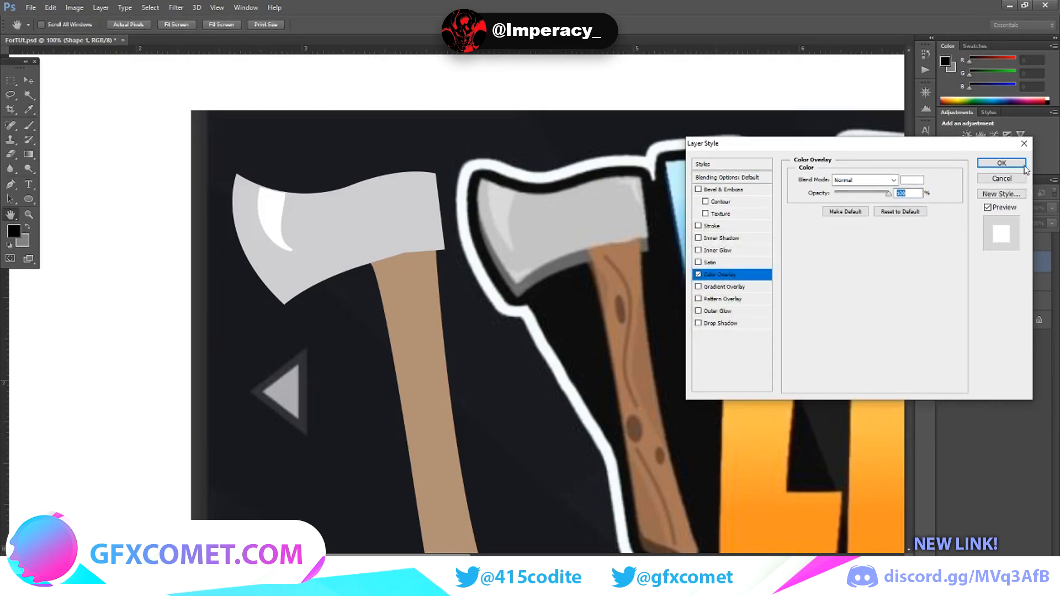
click(1002, 164)
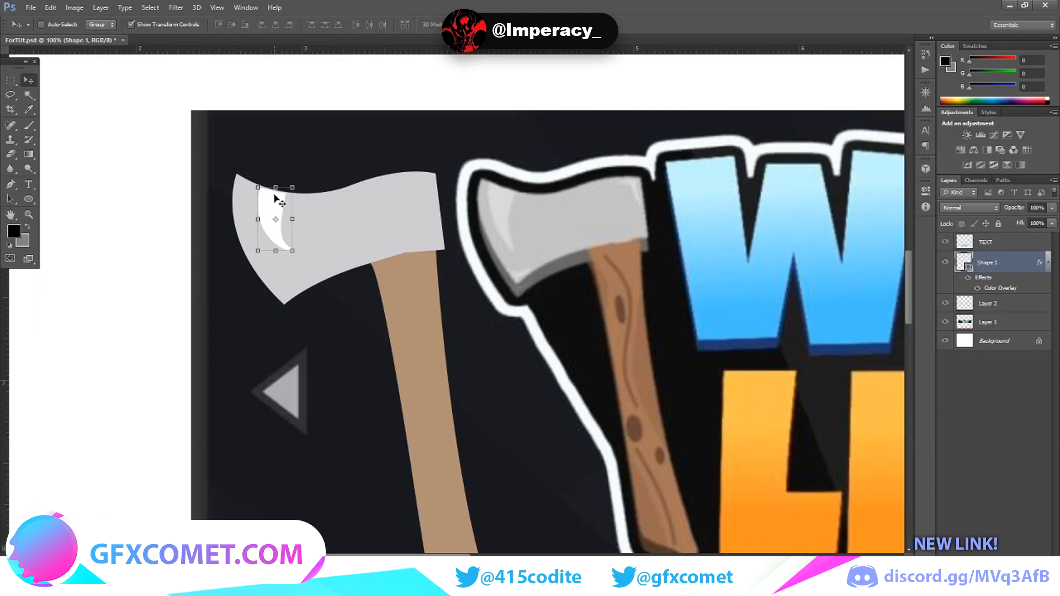
Step: Nudge the white crescent highlight slightly upward and rasterize its layer style
key(Up)
key(Up)
click(10, 80)
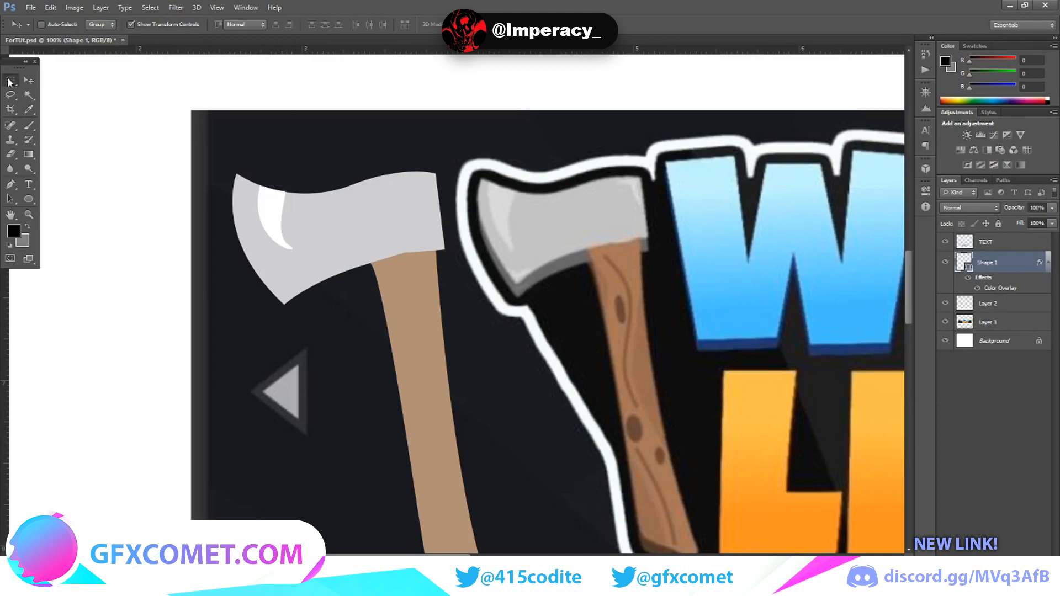
right_click(988, 263)
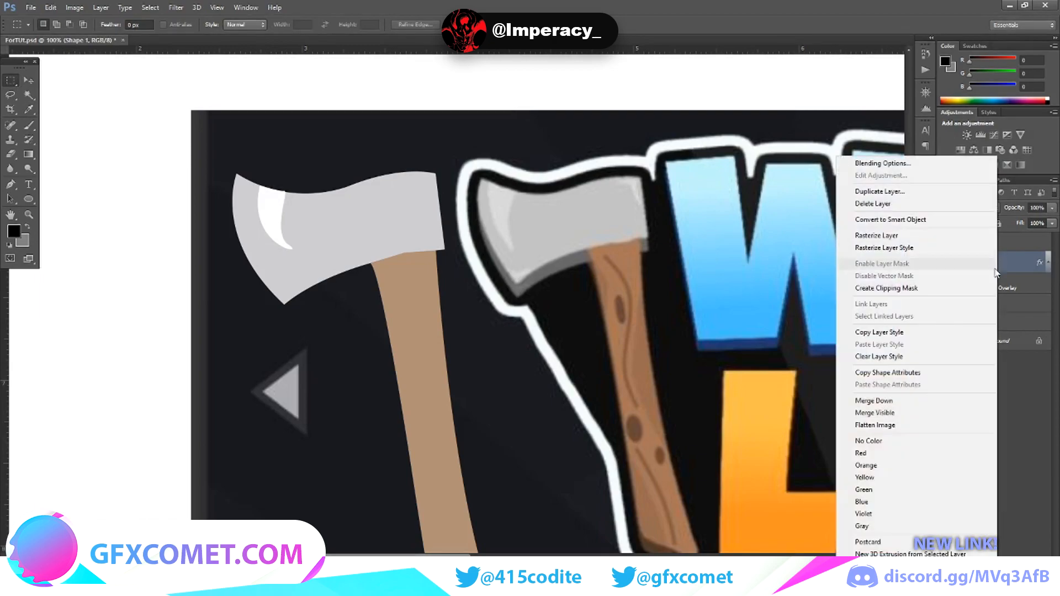
click(921, 334)
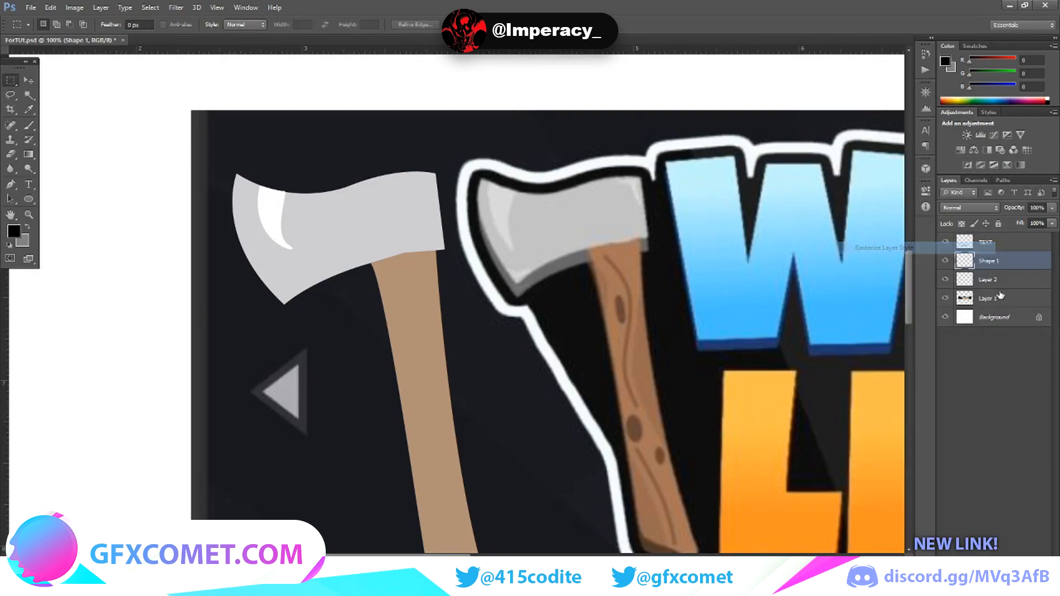
Step: Select the axe layer's pixels, cut the part of the white highlight inside that outline, and paste it onto a new layer
click(968, 284)
right_click(968, 284)
click(977, 310)
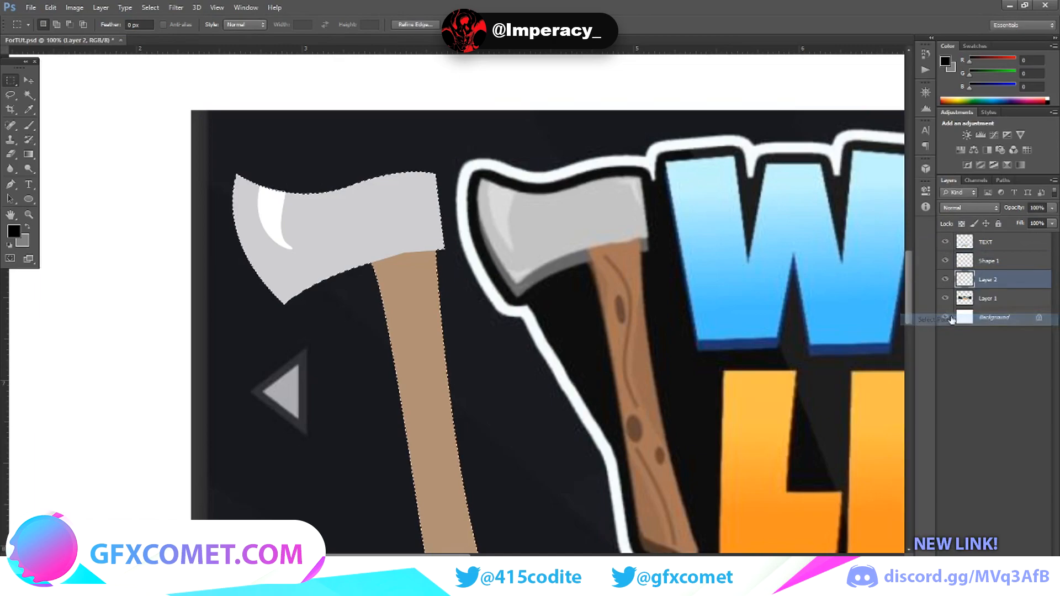
click(965, 265)
key(ctrl+x)
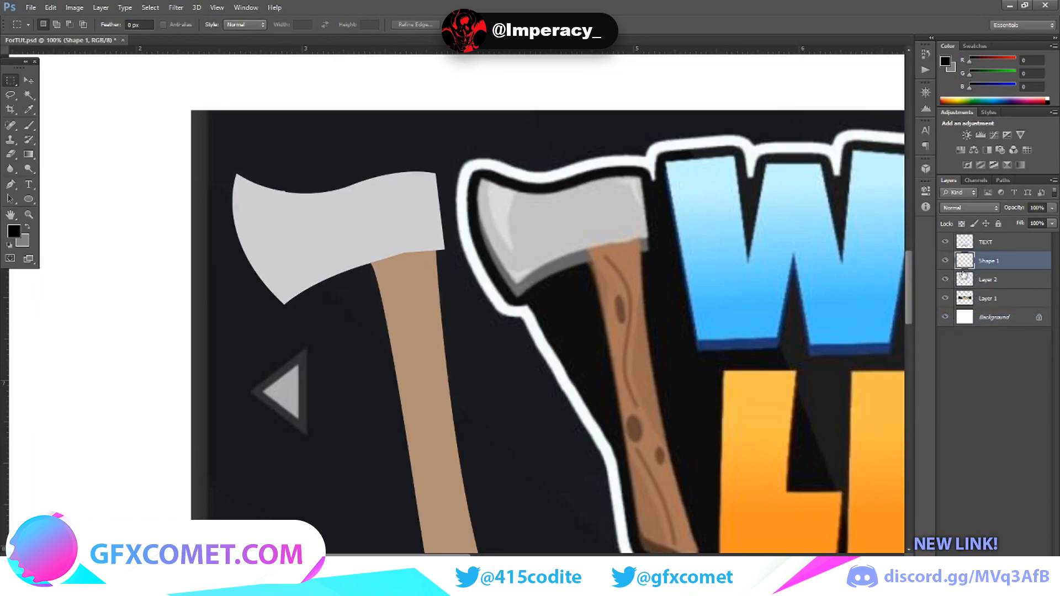
key(ctrl+v)
Step: Delete the leftover Shape 1 layer and move the pasted highlight back onto the blade near its cutting edge
click(997, 283)
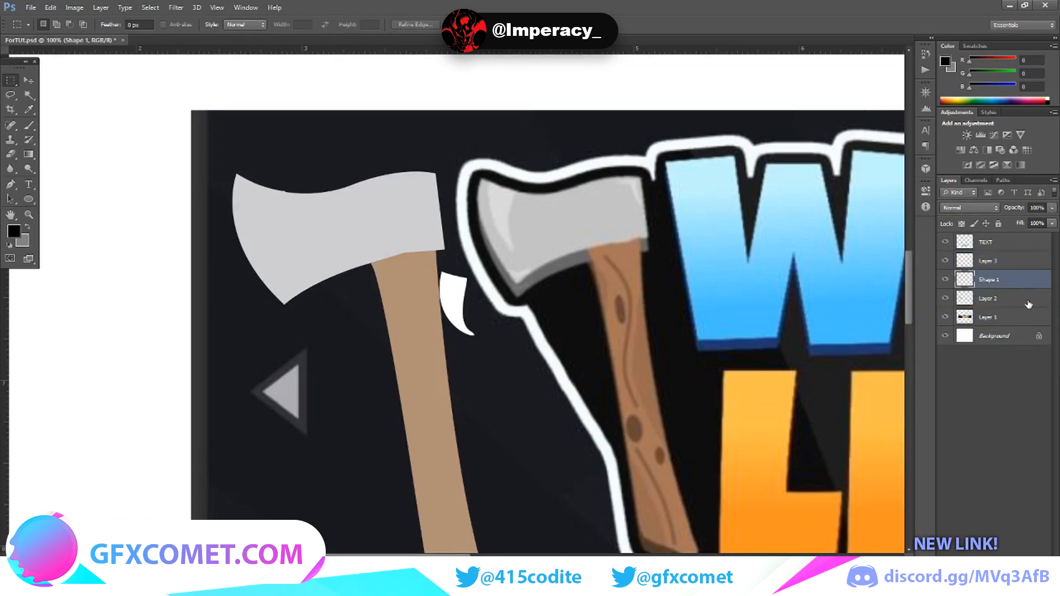
key(Delete)
click(1028, 262)
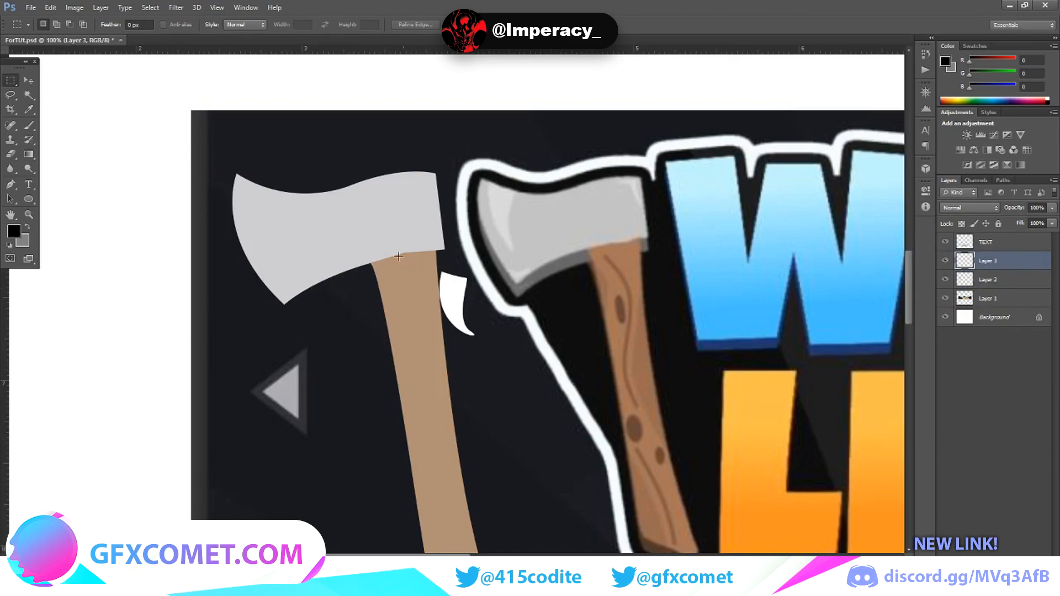
click(28, 80)
drag(451, 313, 275, 233)
key(m)
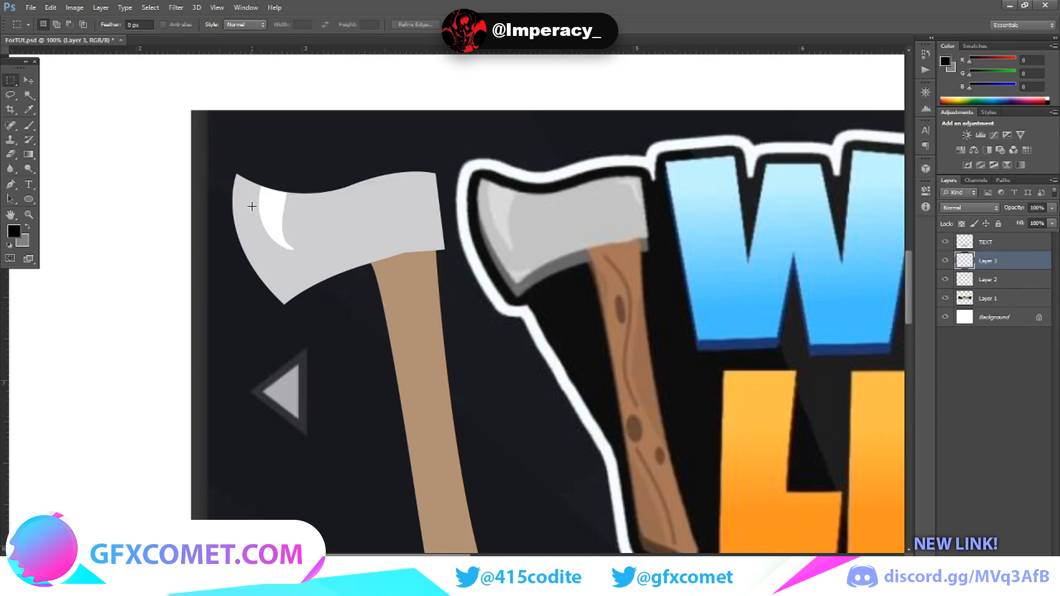
Step: Draw a triangular shading shape about 72 × 37 px with the Pen tool over the blade's lower tip
scroll(514, 302, up, 3)
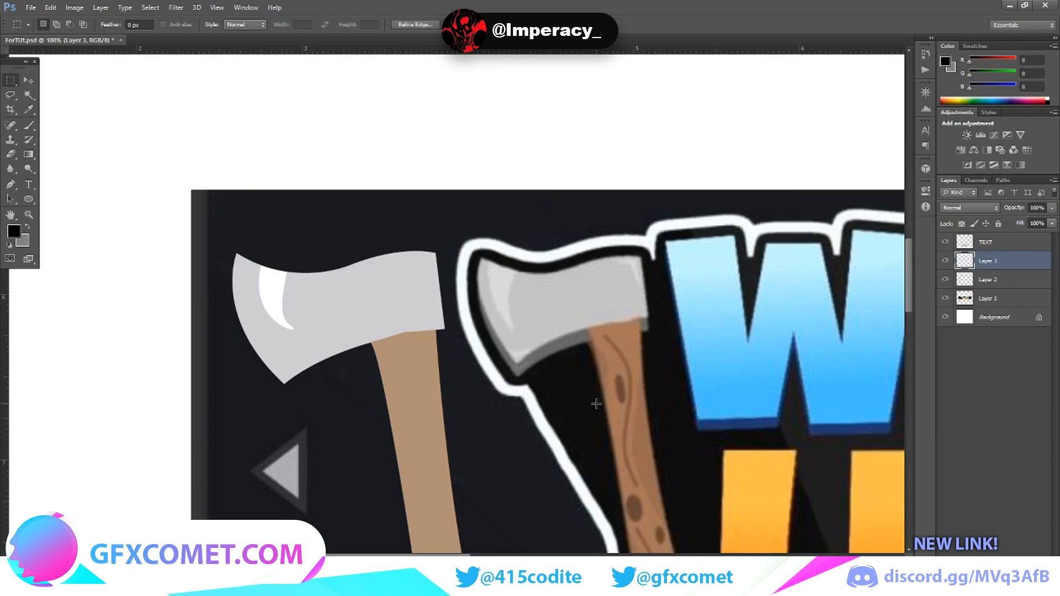
scroll(218, 294, down, 2)
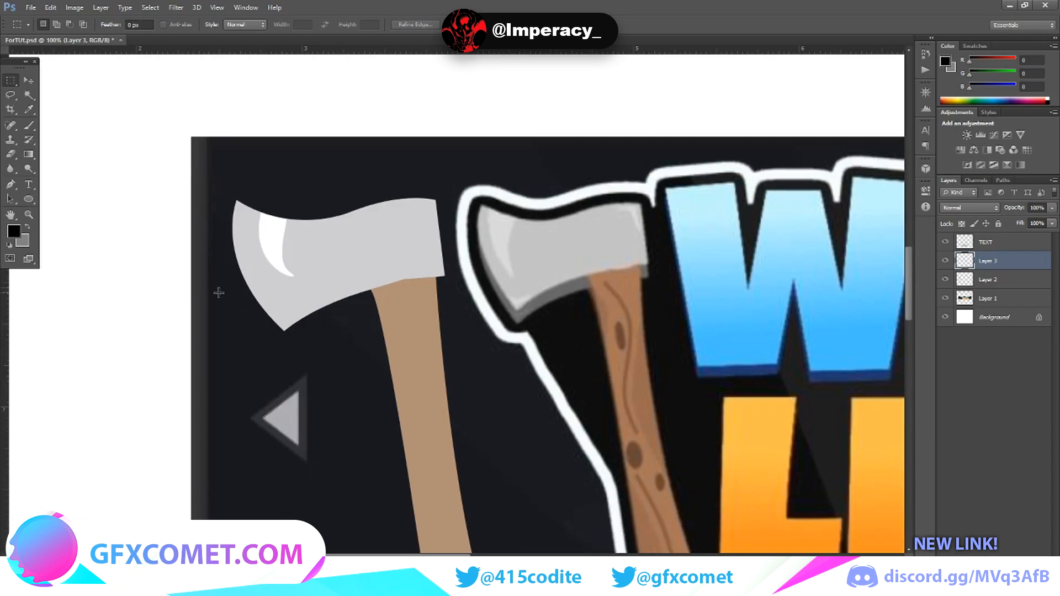
click(11, 183)
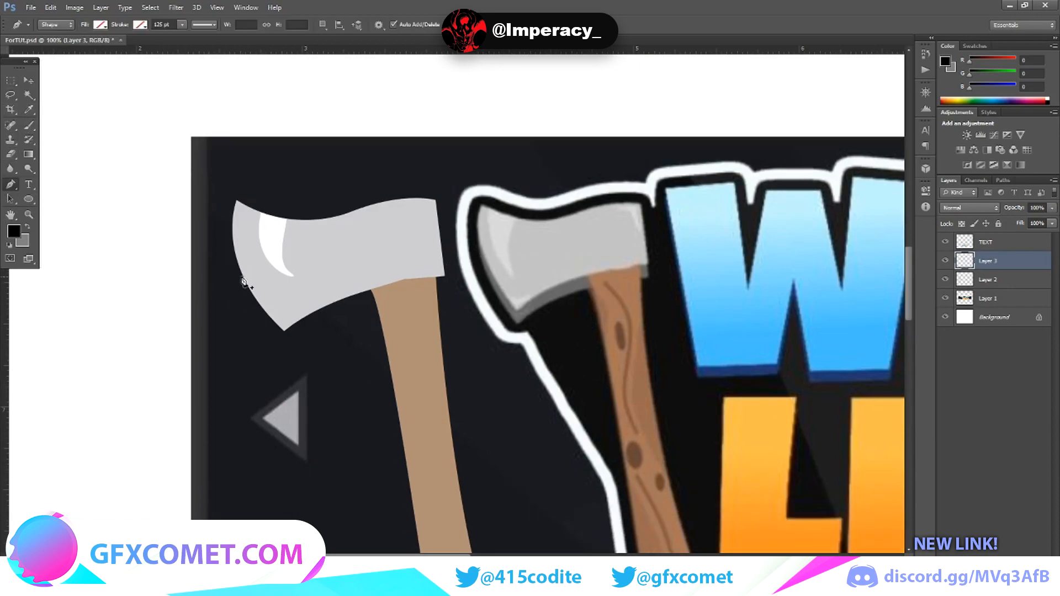
click(258, 302)
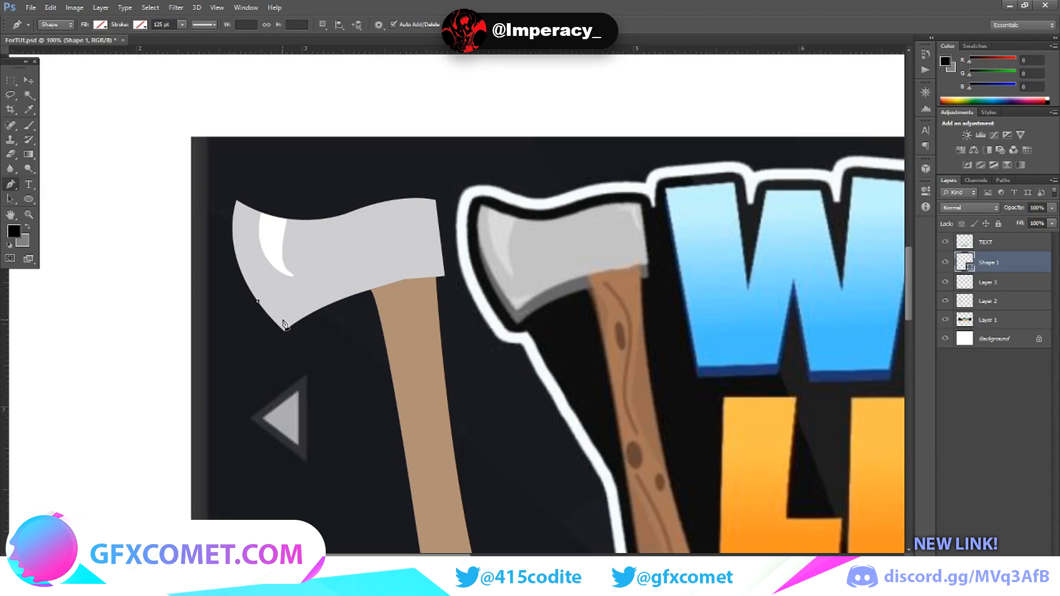
key(ctrl+z)
click(266, 313)
click(284, 320)
click(292, 320)
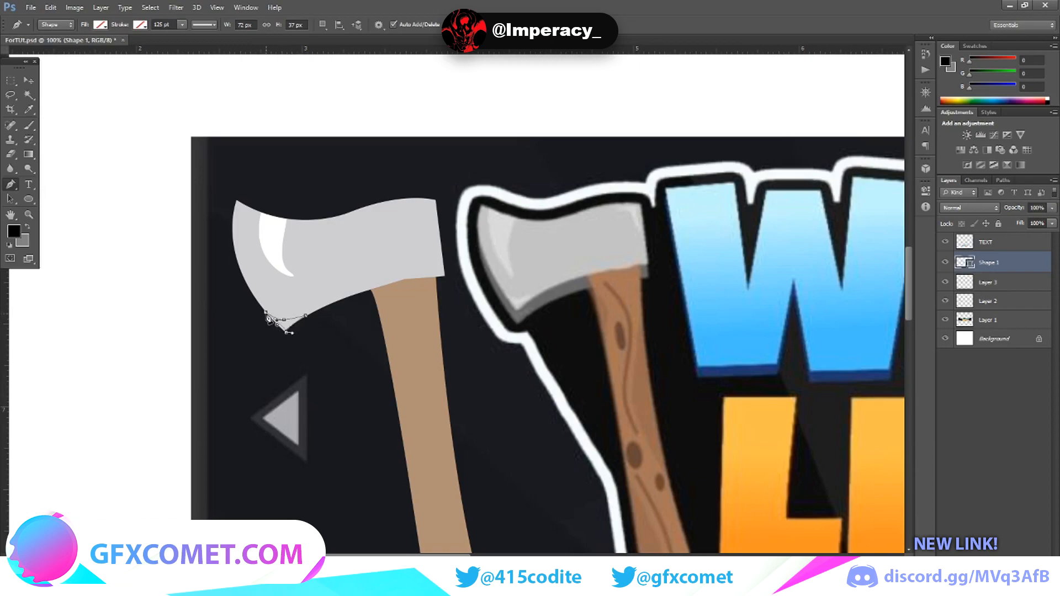
key(ctrl+z)
Step: Apply a gray Color Overlay at 100% opacity to the shape on the blade's lower tip
click(29, 80)
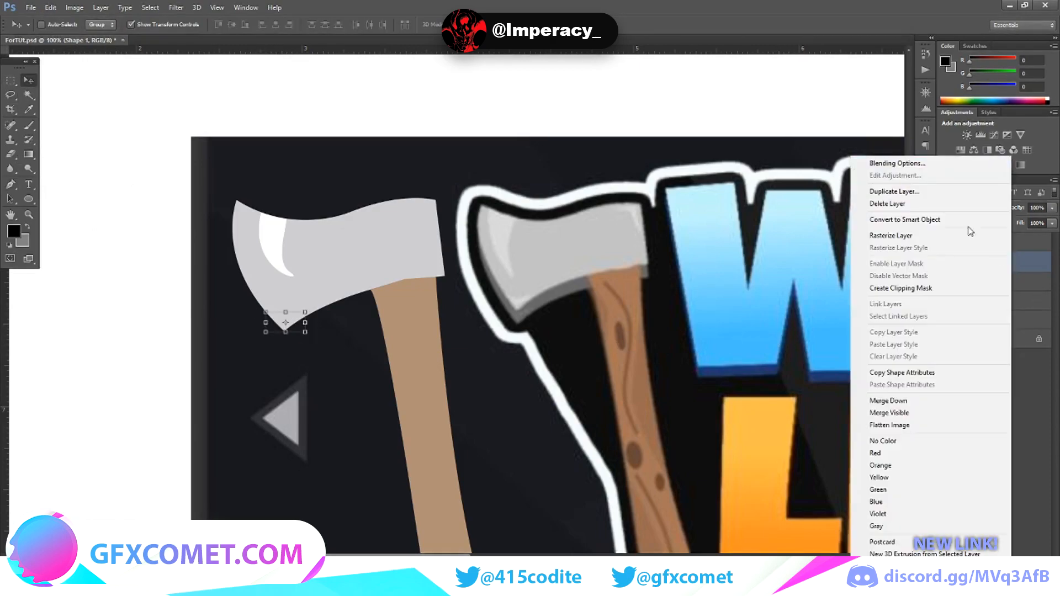
click(897, 163)
click(728, 275)
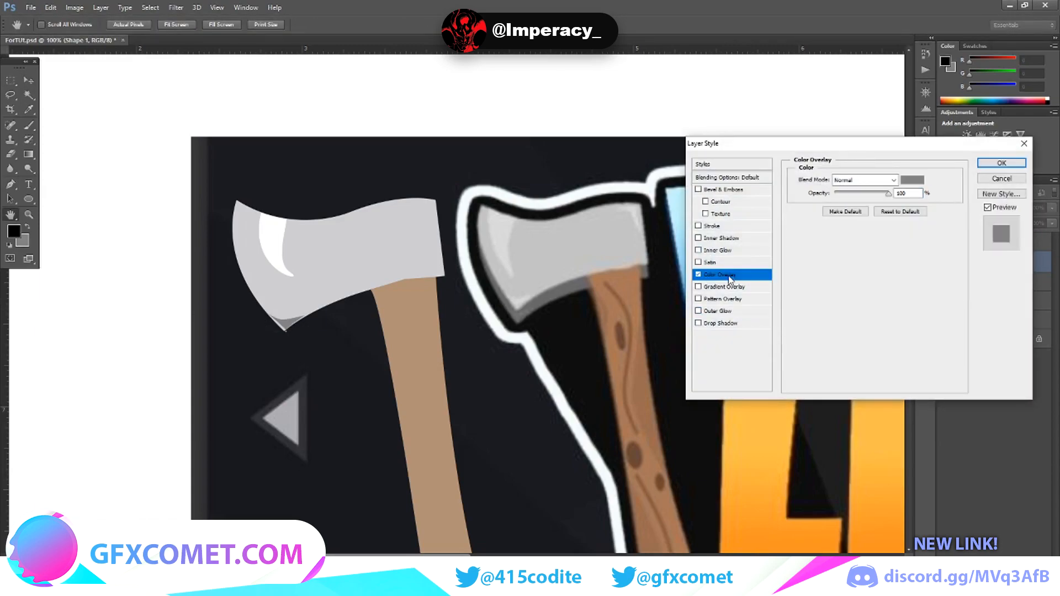
click(1001, 163)
Step: Distort the gray tip shape so its edges line up with the blade's lower point, and apply the transformation
key(v)
key(ctrl+plus)
key(ctrl+plus)
key(ctrl+plus)
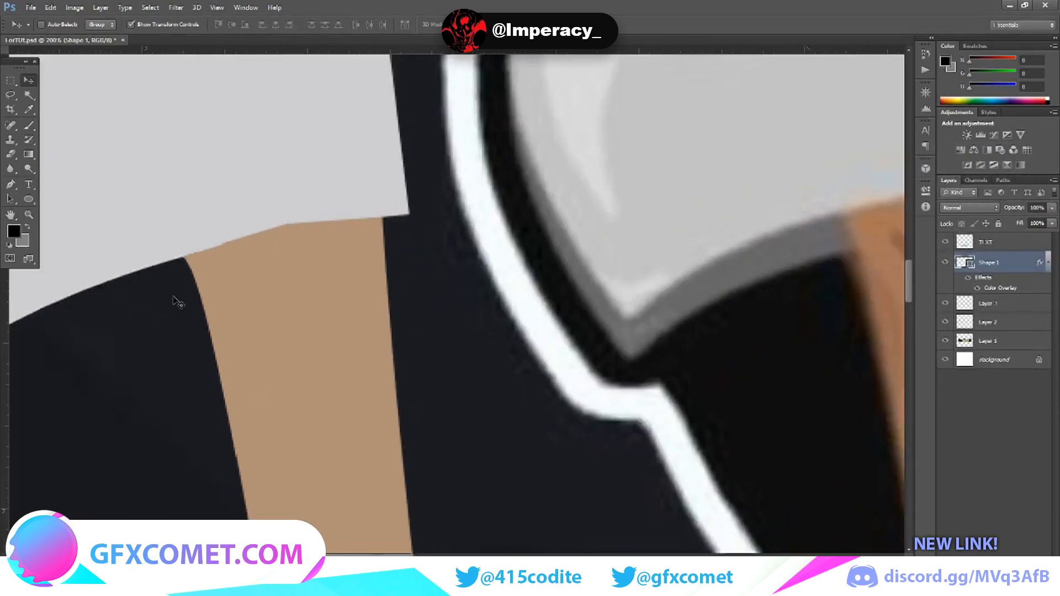
drag(343, 554, 285, 554)
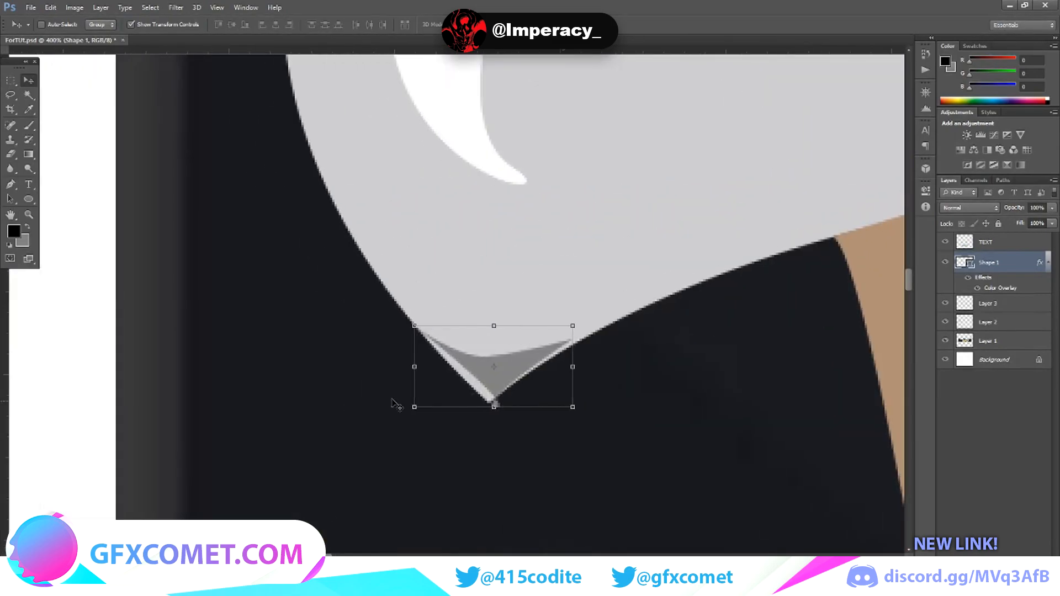
drag(415, 407, 401, 413)
drag(402, 328, 409, 321)
drag(401, 414, 381, 419)
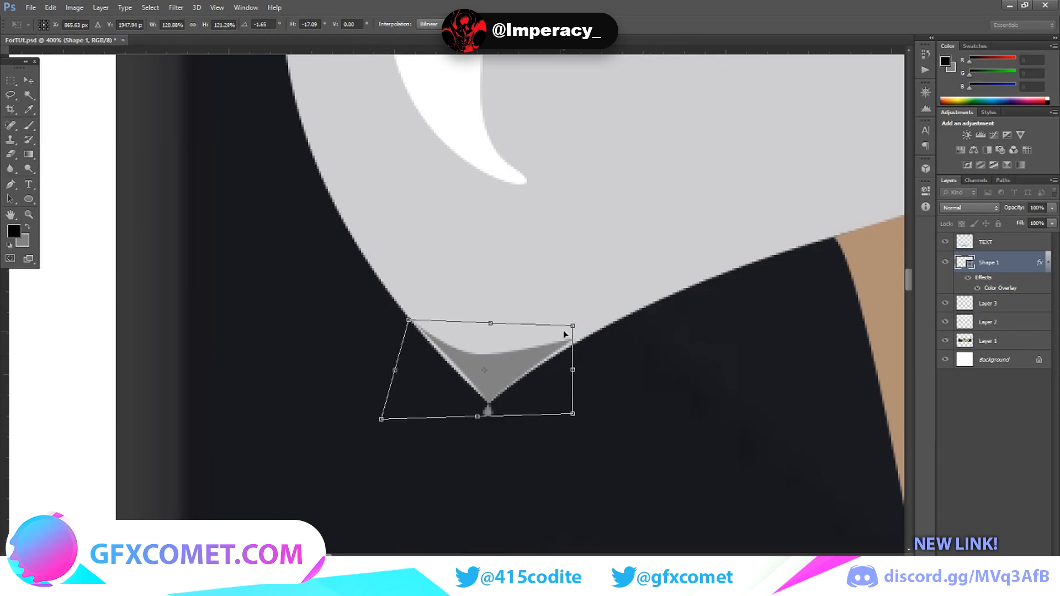
drag(573, 329, 578, 328)
drag(395, 373, 387, 369)
drag(401, 319, 413, 328)
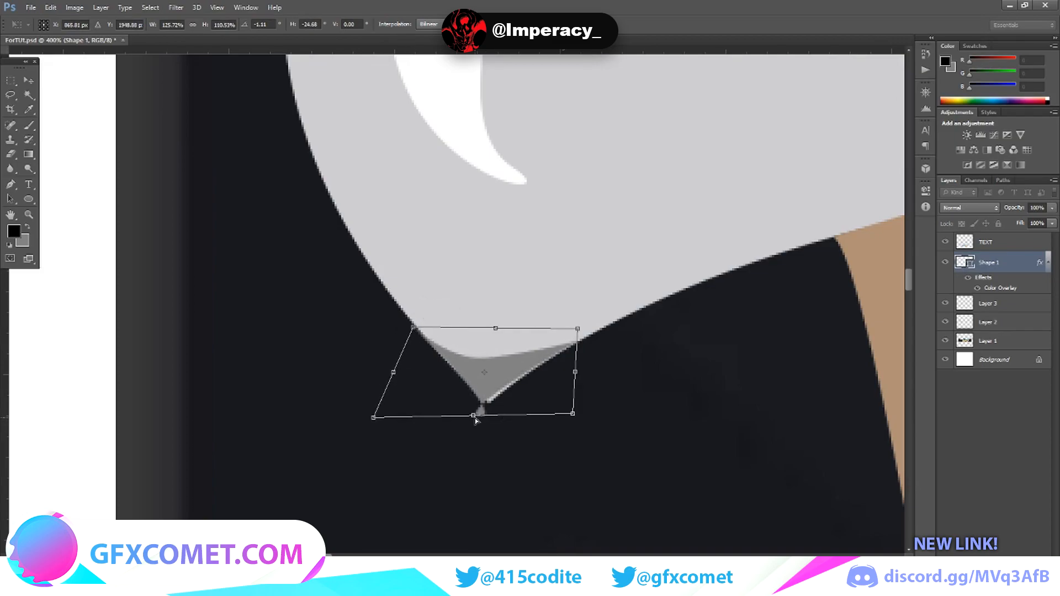
drag(474, 418, 478, 422)
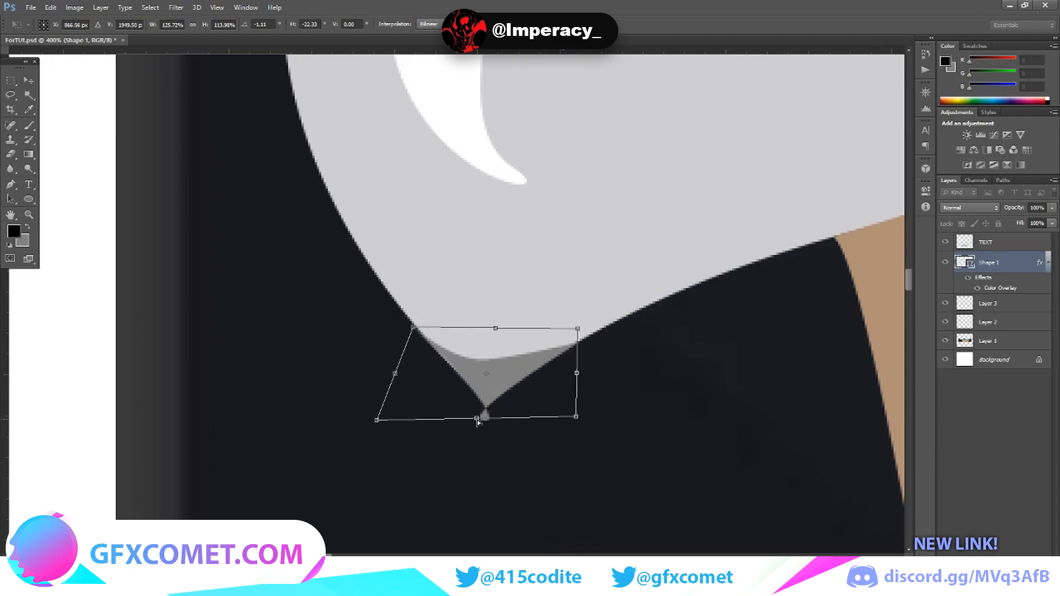
click(10, 80)
click(471, 219)
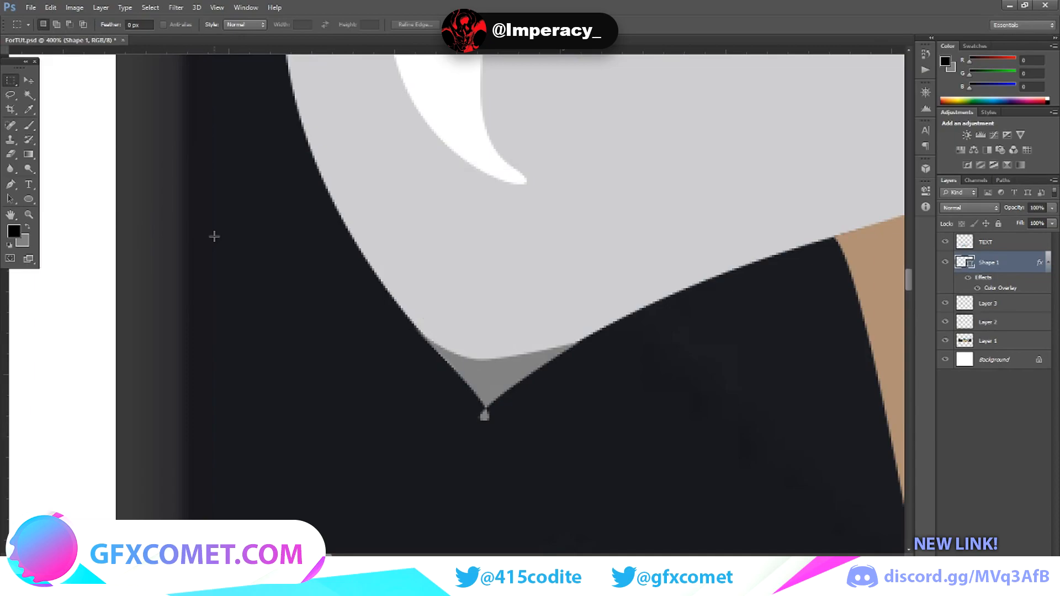
Step: Rasterize the tip shape together with its layer style and clear the stray speck below the blade's lower point
drag(496, 428, 455, 408)
key(Delete)
key(ctrl+z)
right_click(994, 271)
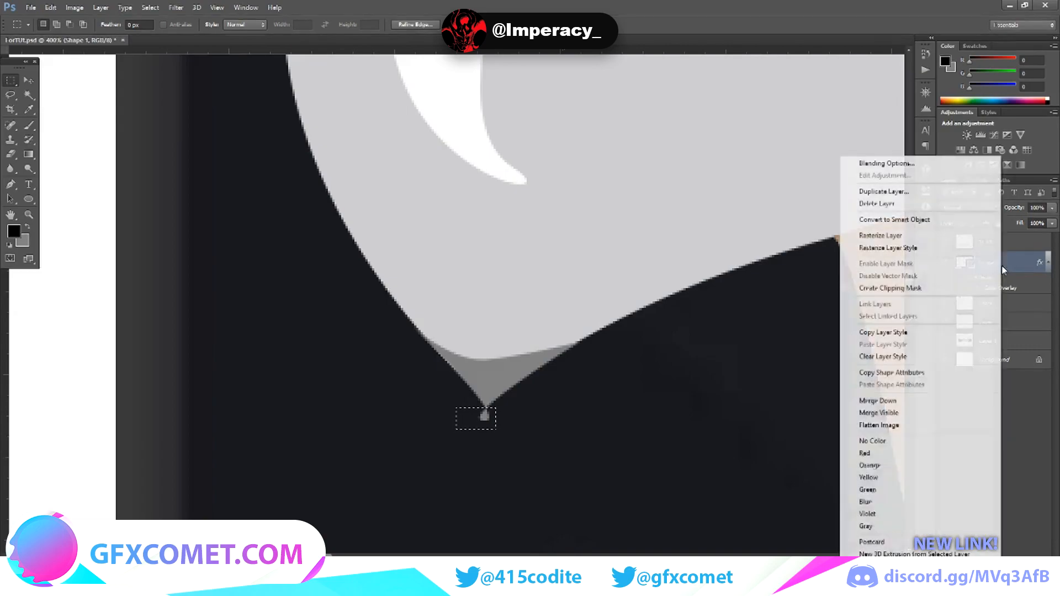
click(872, 229)
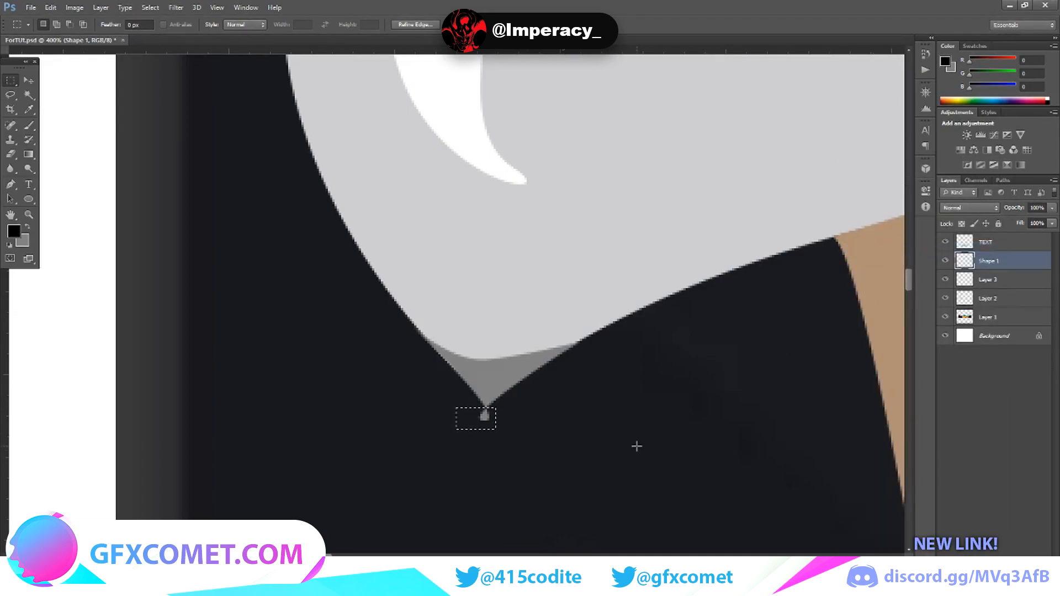
key(ctrl+d)
key(ctrl+minus)
key(ctrl+minus)
key(ctrl+minus)
key(ctrl+minus)
key(ctrl+minus)
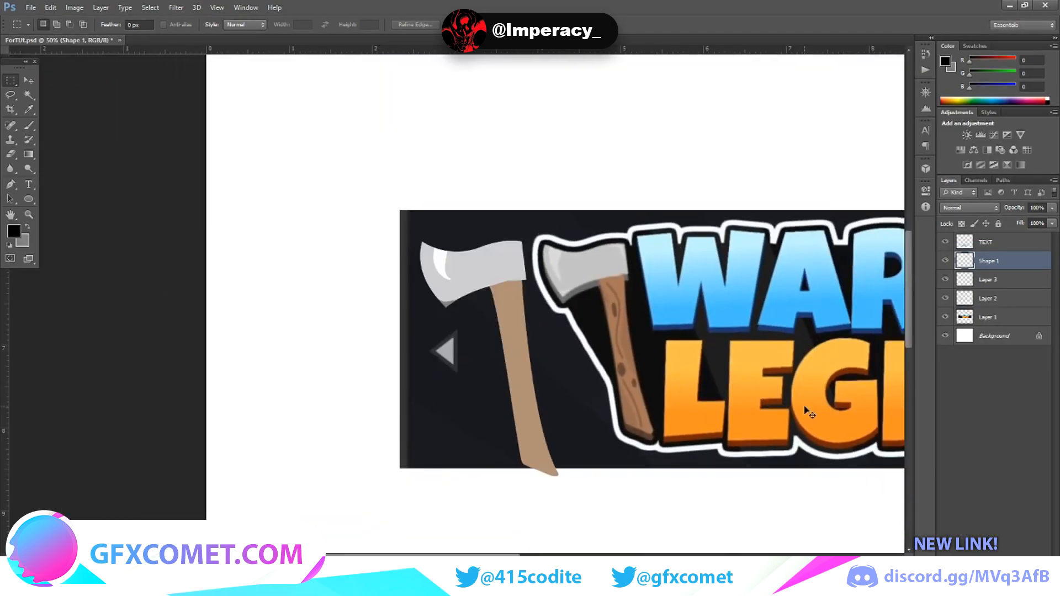
Step: Apply a white (ffffff) Color Overlay at 100% opacity to the shape on the blade's lower tip
right_click(1000, 270)
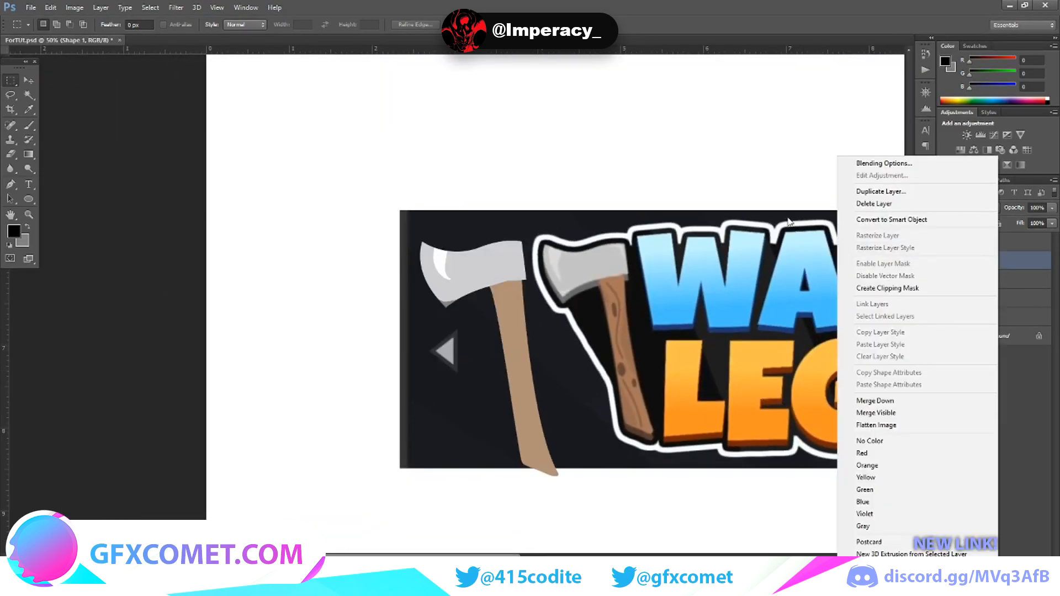
click(859, 176)
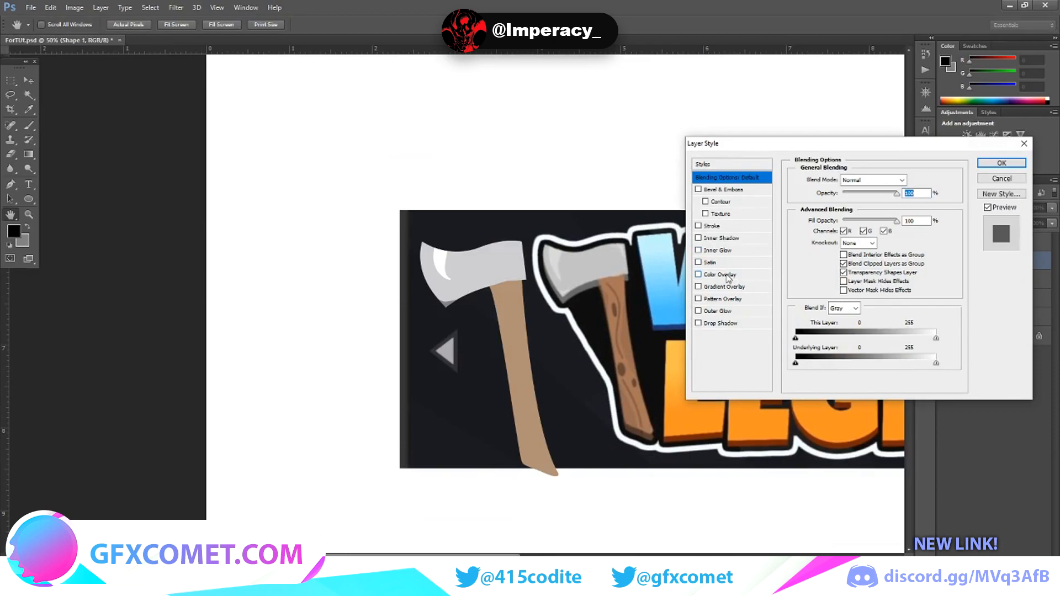
click(726, 275)
click(910, 180)
drag(712, 290, 651, 241)
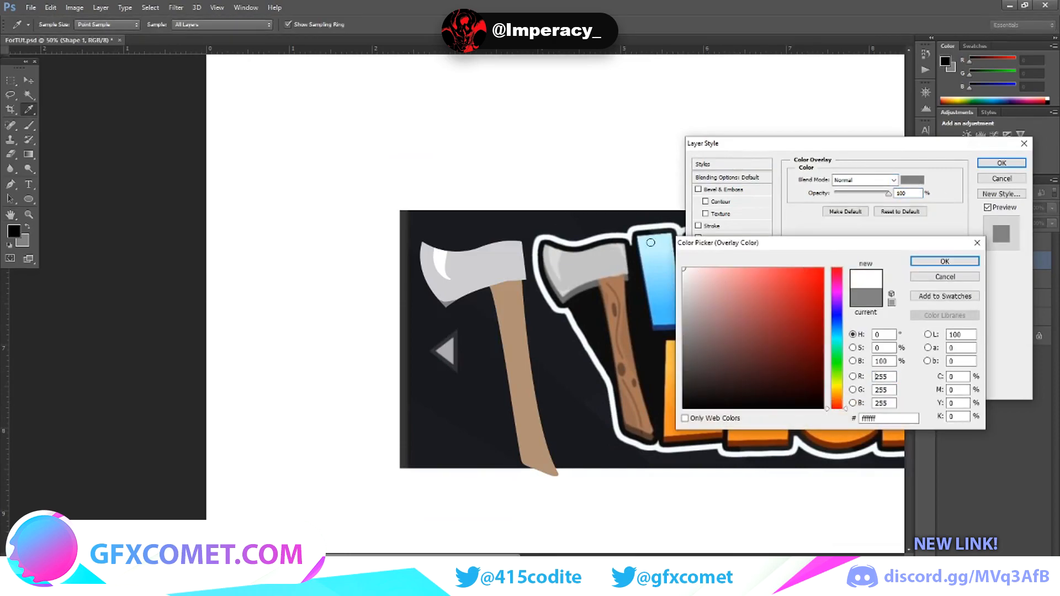
click(945, 261)
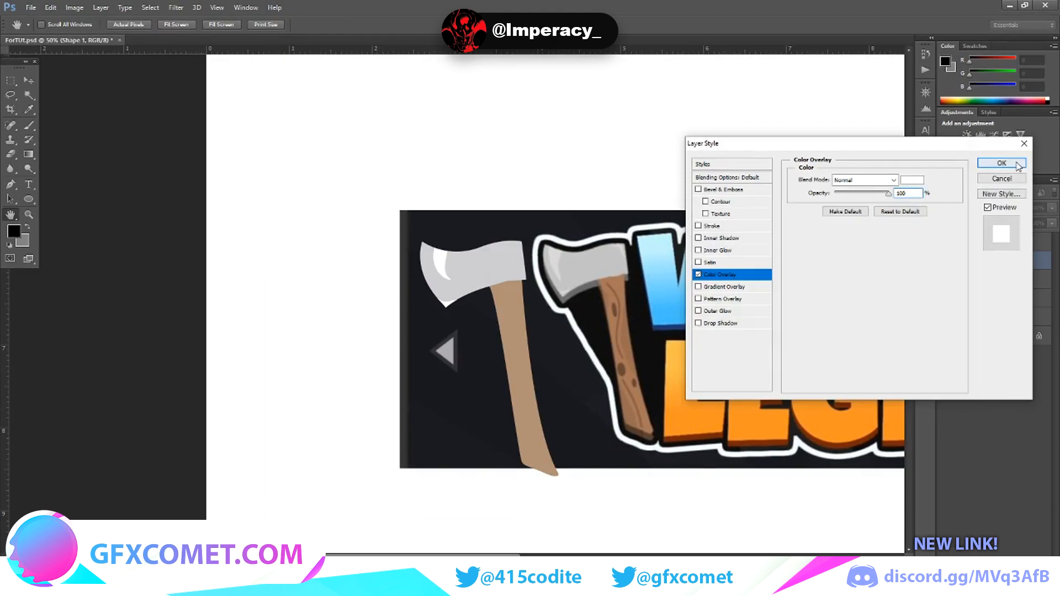
click(1001, 163)
Step: Draw a corner highlight shape about 70 × 66 px with the Pen tool over the blade's upper back corner
scroll(609, 232, up, 1)
key(ctrl+plus)
key(ctrl+plus)
key(ctrl+plus)
key(ctrl+plus)
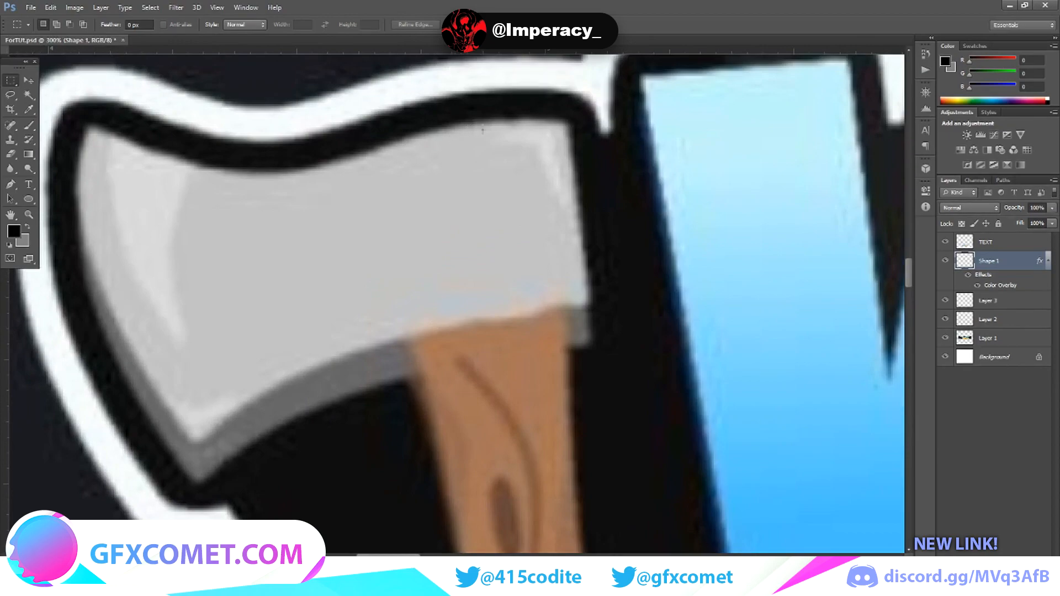
drag(452, 132, 597, 152)
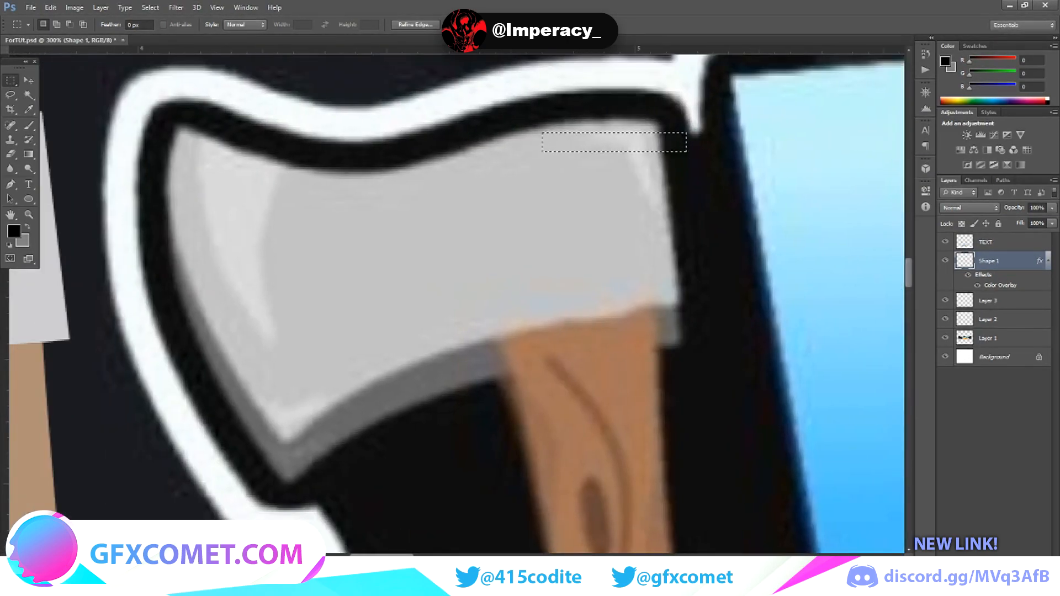
drag(382, 555, 355, 555)
click(10, 184)
scroll(533, 163, up, 1)
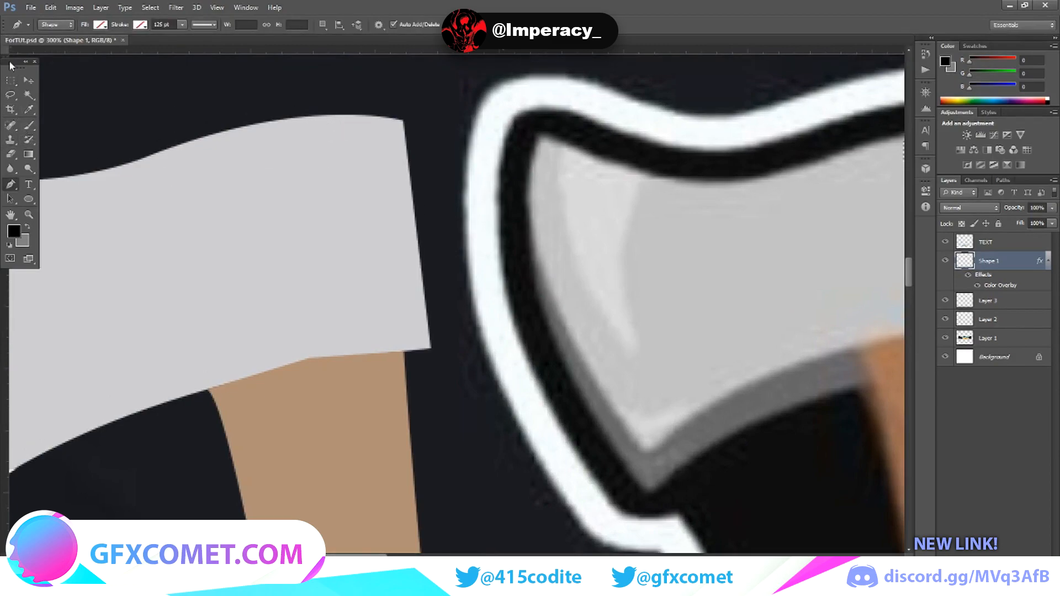
key(m)
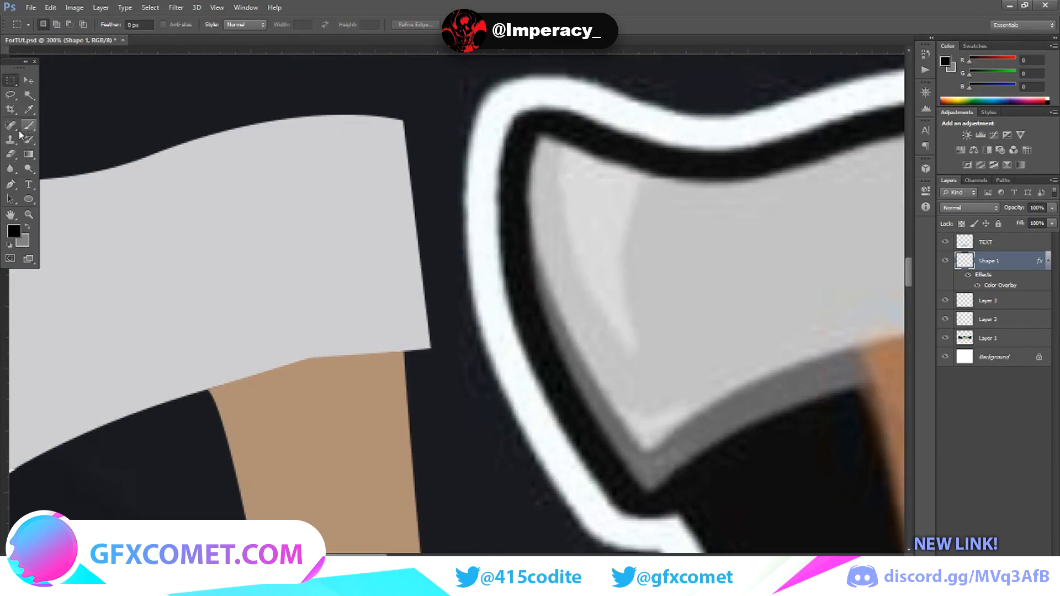
click(10, 184)
click(301, 117)
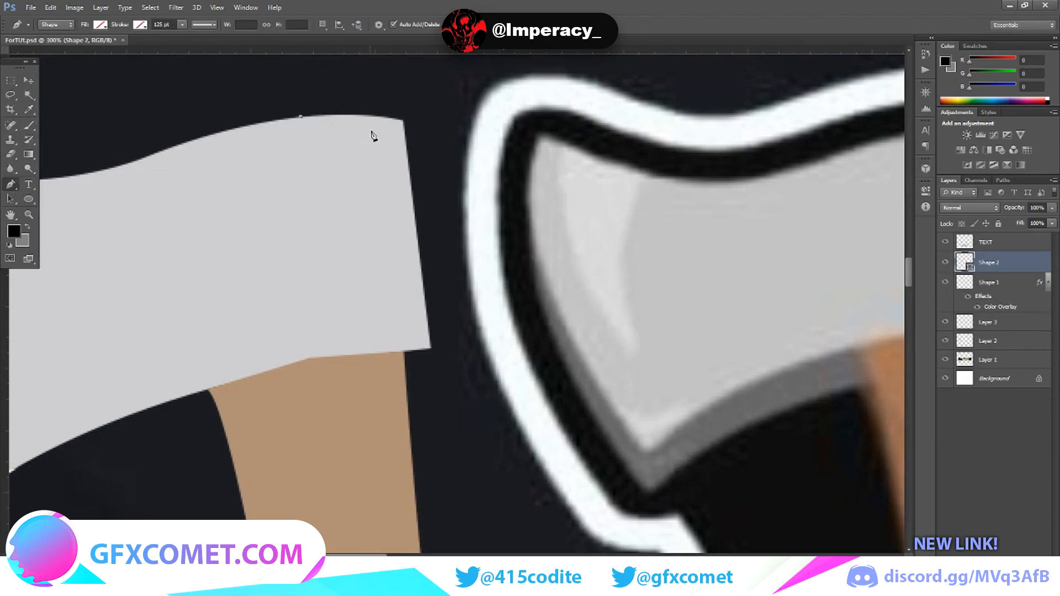
click(384, 137)
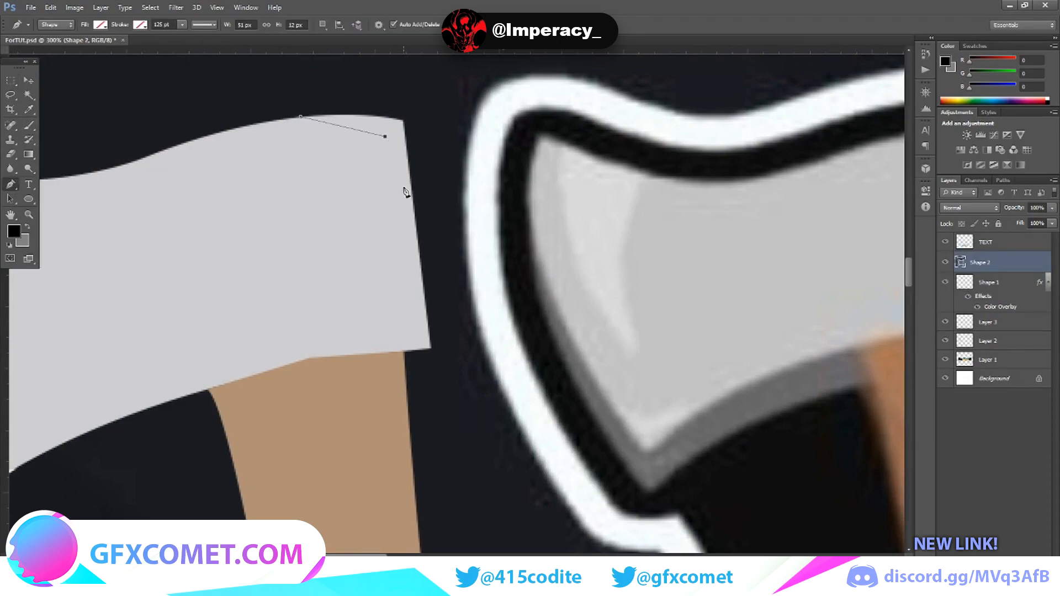
click(416, 225)
drag(300, 118, 252, 125)
Step: Apply a white (ffffff) Color Overlay at 100% opacity to the highlight shape on the blade's upper back corner
right_click(987, 261)
click(870, 164)
click(721, 274)
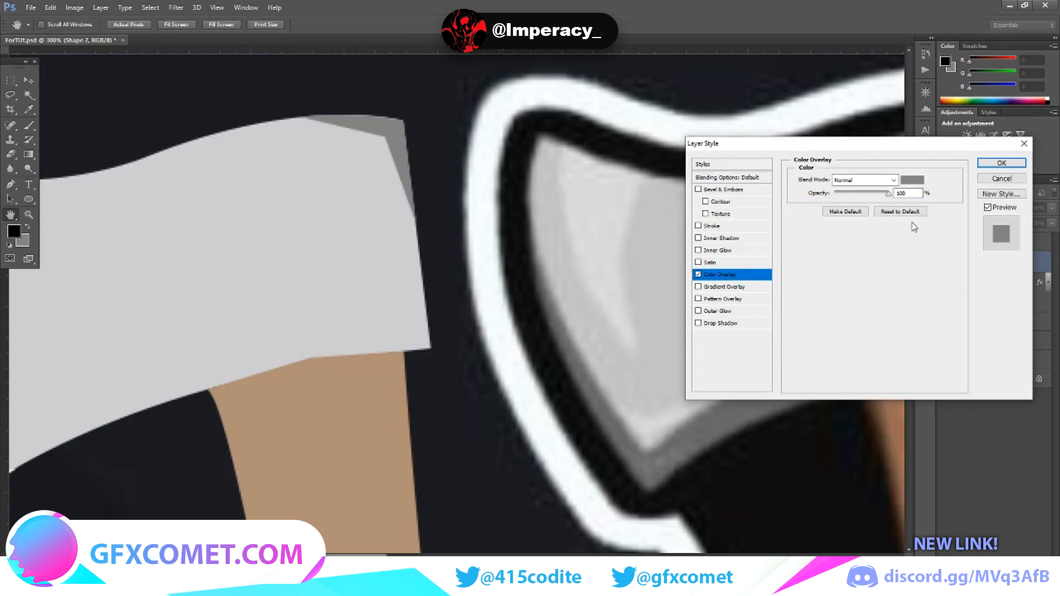
click(911, 180)
click(627, 217)
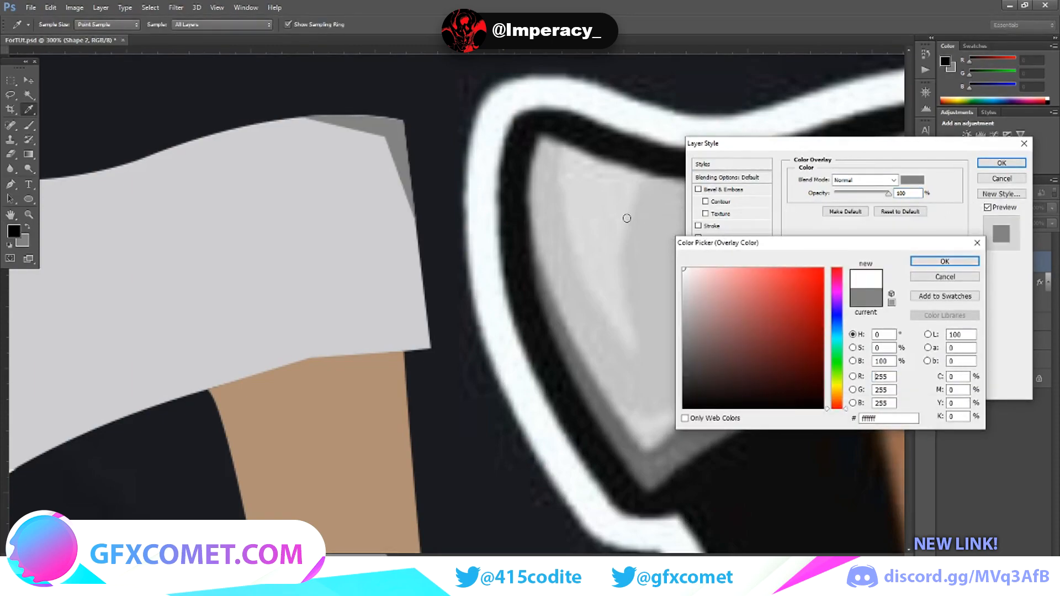
click(944, 260)
click(1001, 163)
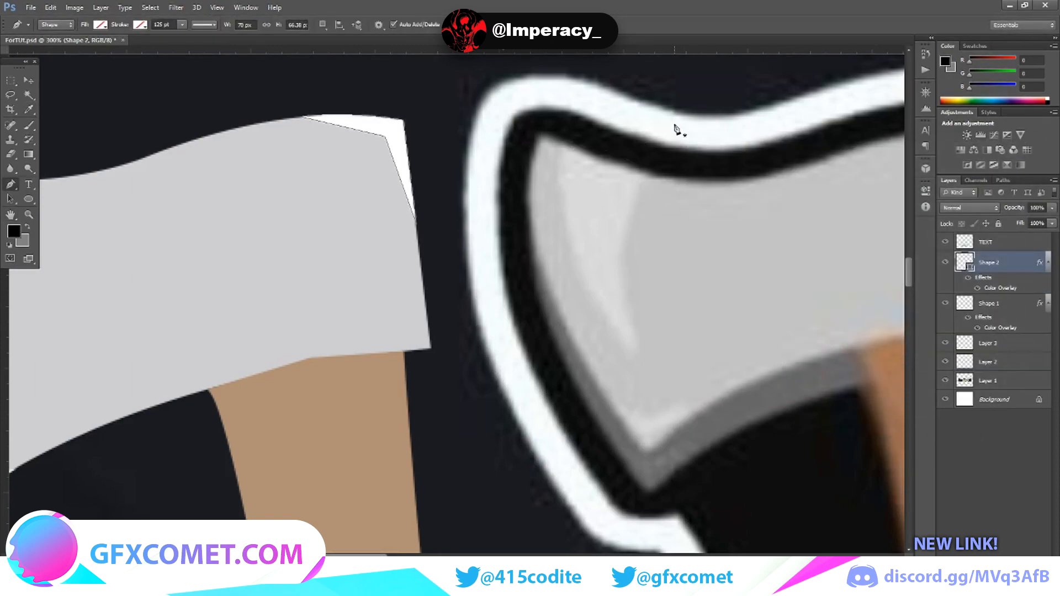
Step: Rasterize the layer styles of Shape 2 and Shape 1, leaving neither layer clipped
click(16, 81)
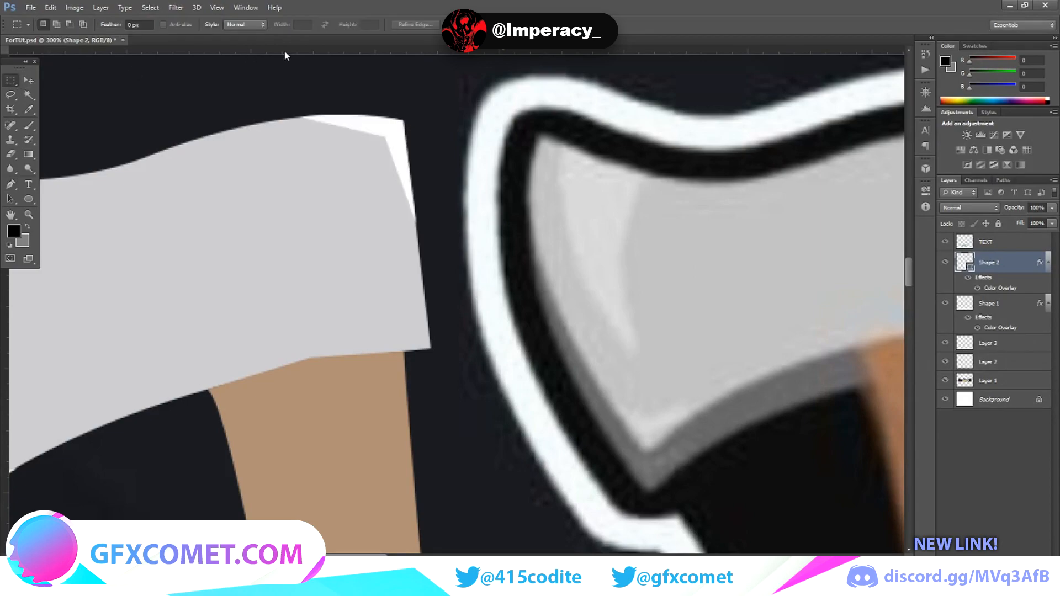
key(ctrl+minus)
key(ctrl+minus)
key(ctrl+minus)
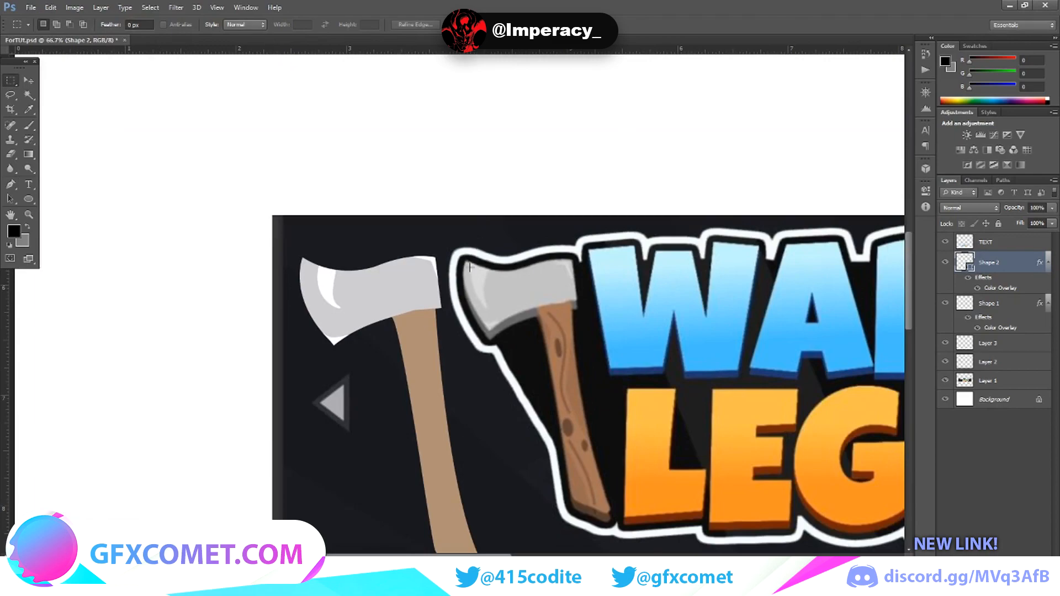
scroll(433, 268, down, 2)
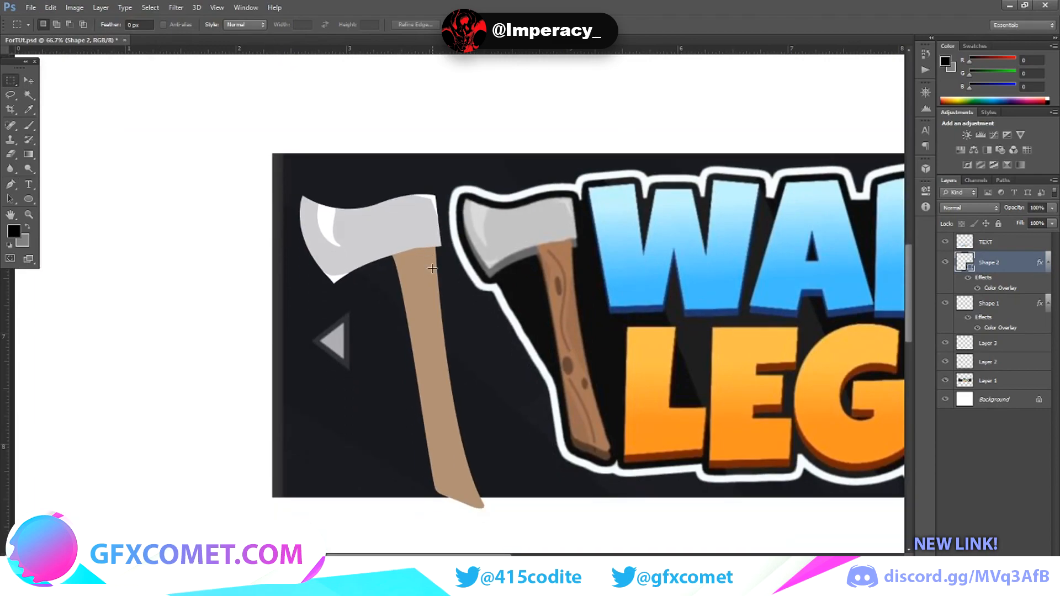
right_click(996, 268)
click(970, 246)
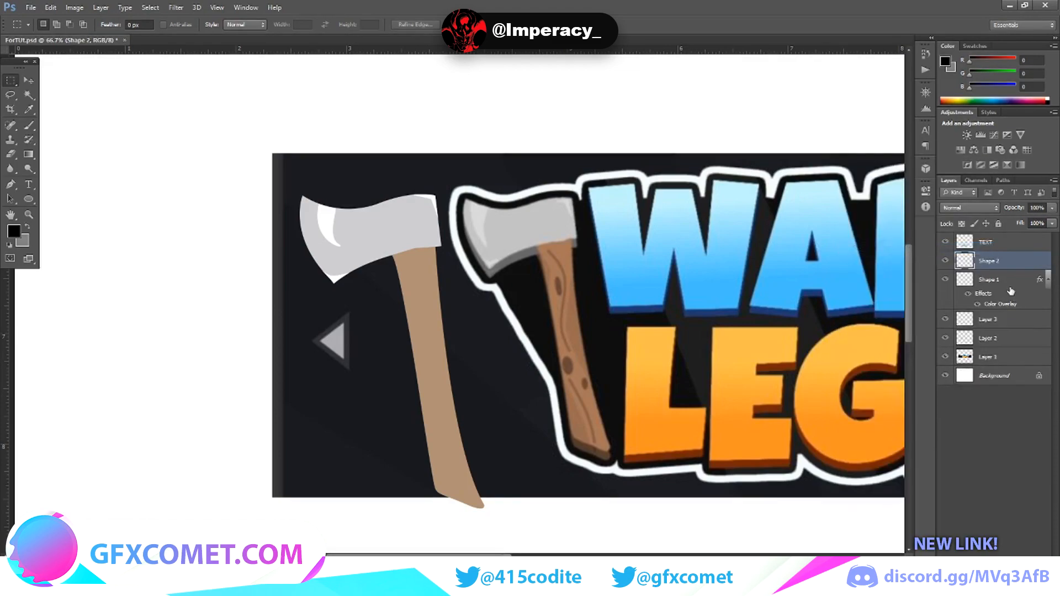
right_click(1010, 291)
click(939, 289)
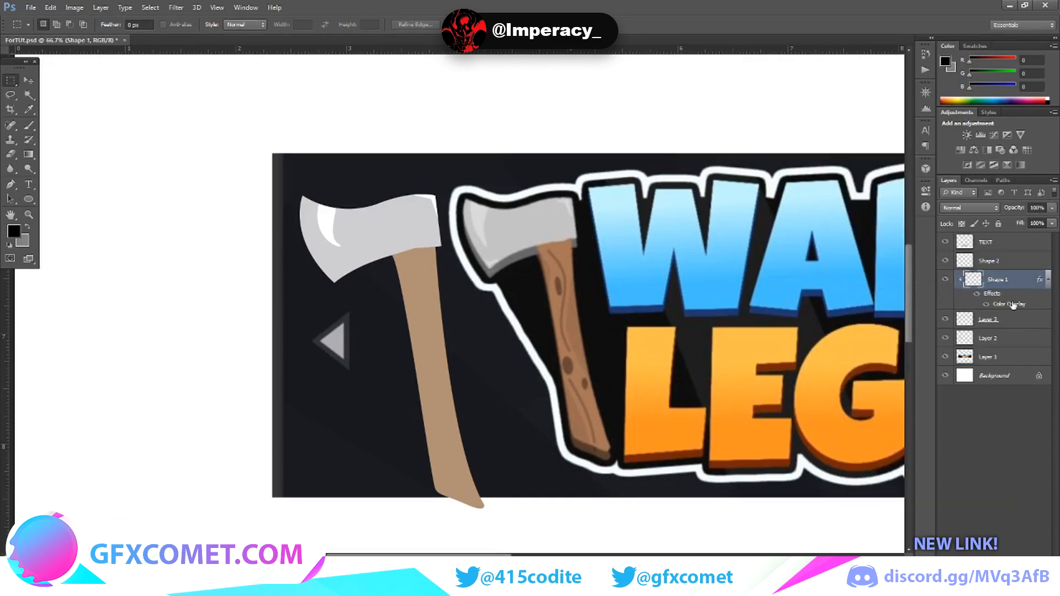
right_click(1000, 286)
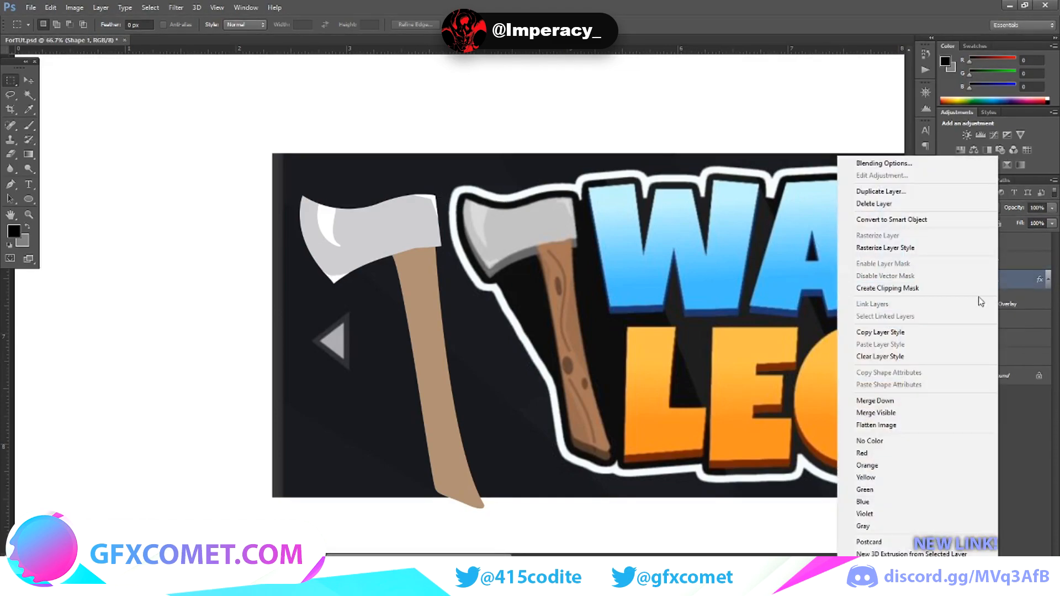
click(936, 251)
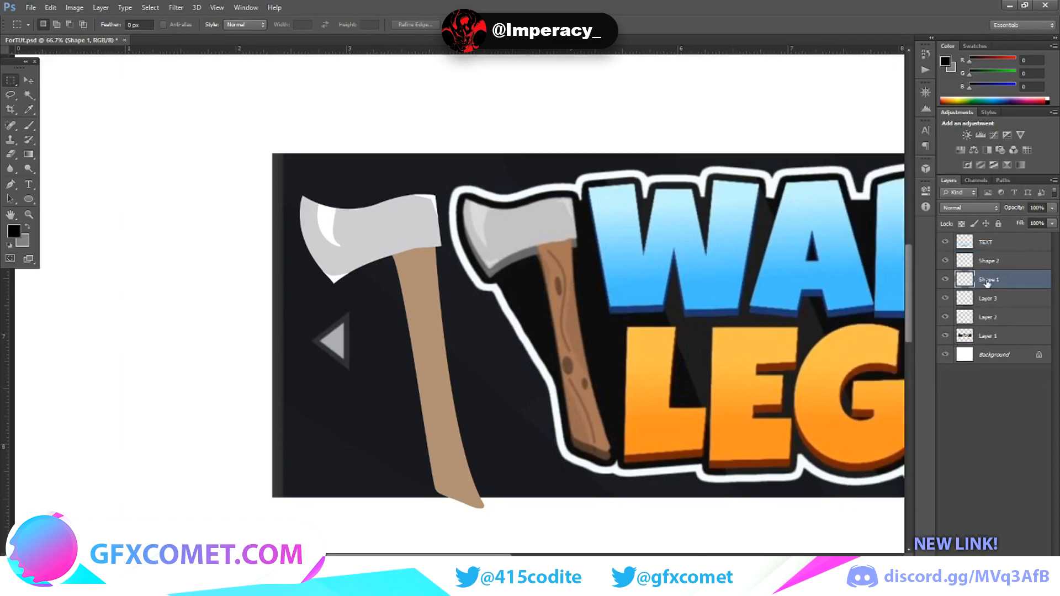
Step: Merge the Shape 2, Shape 1 and Layer 3 highlights into one layer and set its opacity to 27%
click(945, 261)
click(946, 261)
click(946, 280)
click(945, 279)
click(946, 299)
click(946, 299)
ctrl+click(1004, 268)
ctrl+click(1000, 299)
right_click(1000, 298)
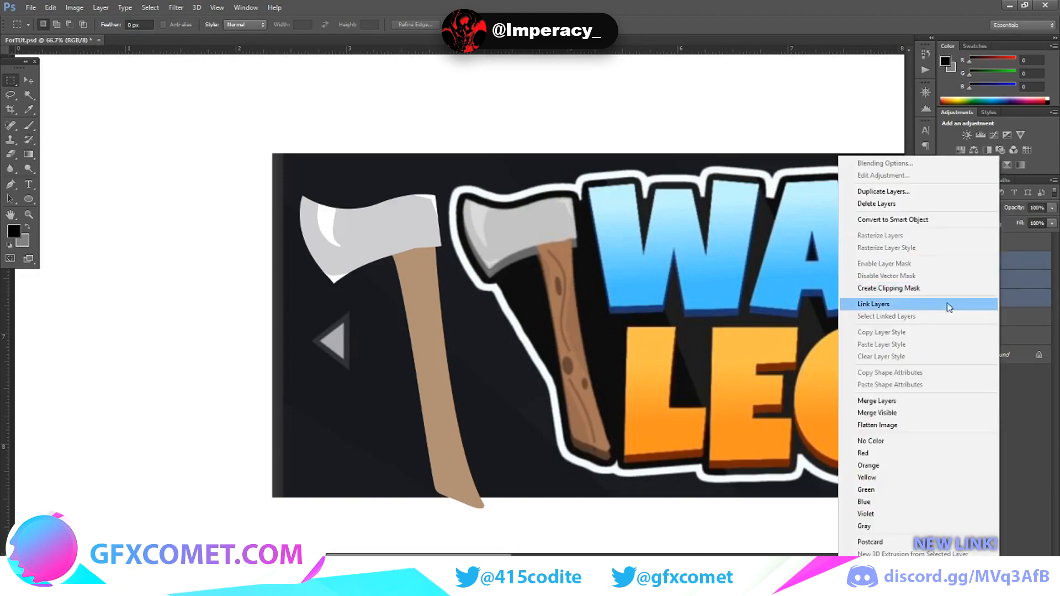
click(873, 405)
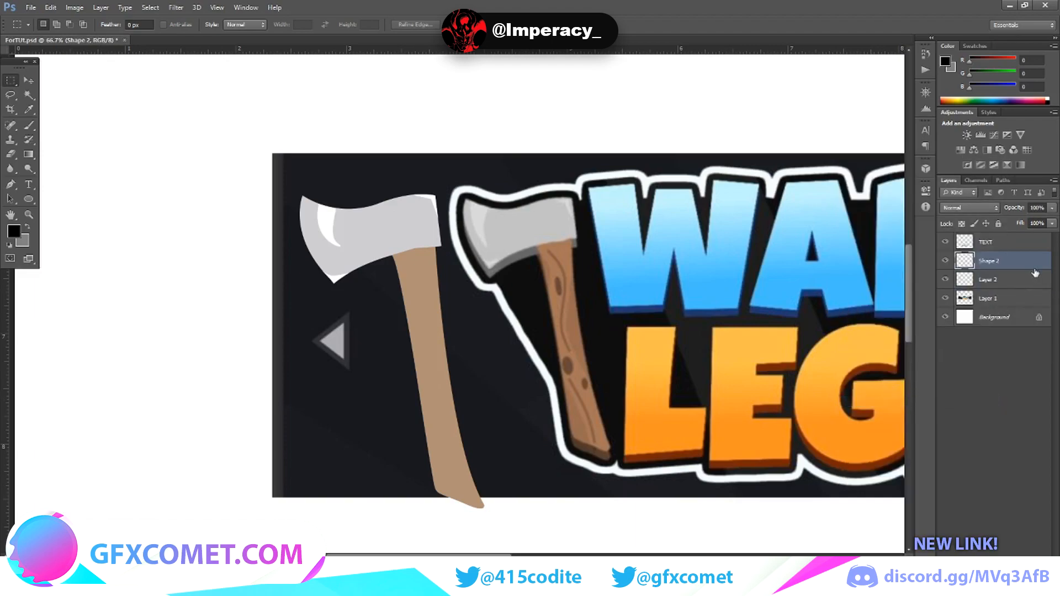
click(1052, 208)
click(1019, 220)
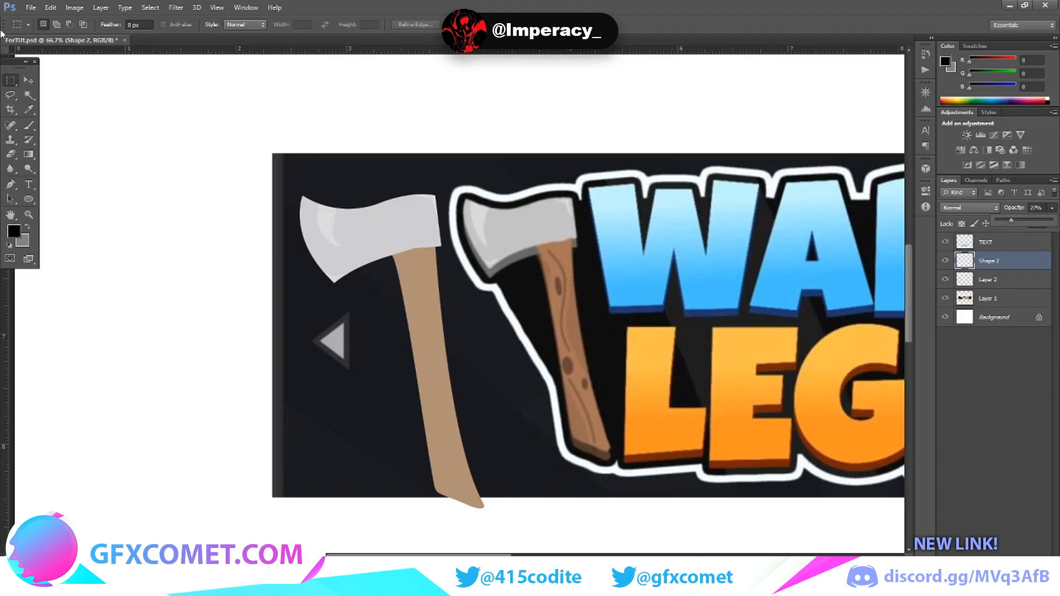
Step: Examine the side shading, grain lines and knots along the reference axe's wooden handle
scroll(320, 245, down, 3)
scroll(348, 249, up, 2)
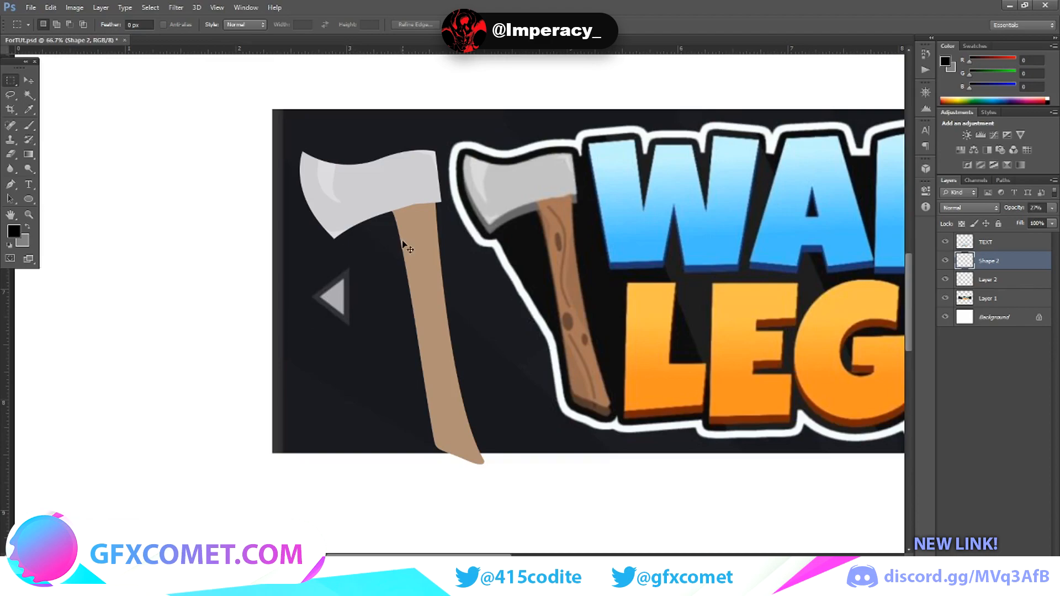
scroll(403, 241, up, 2)
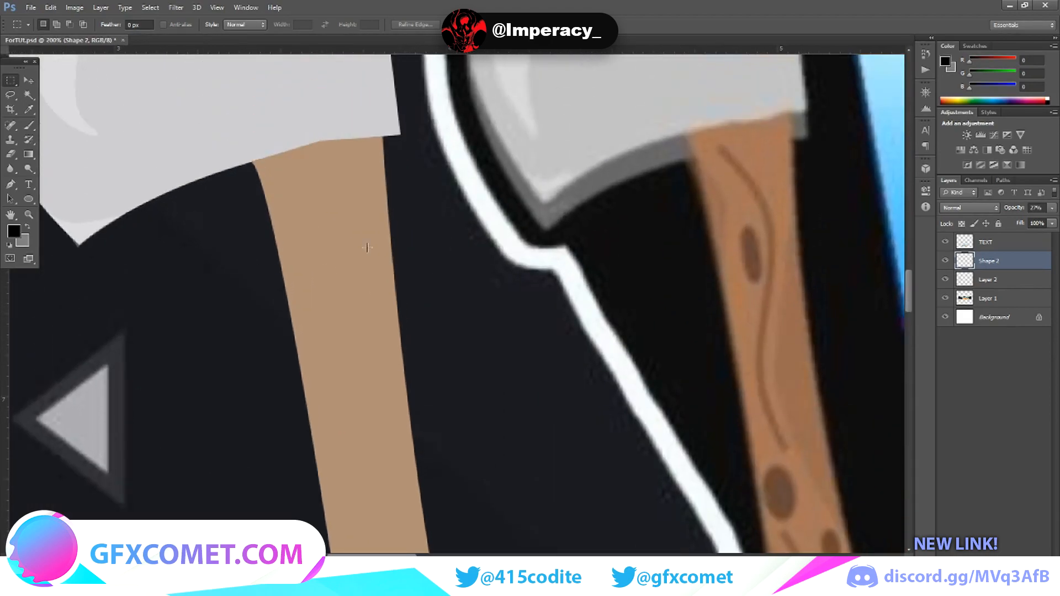
scroll(367, 247, down, 5)
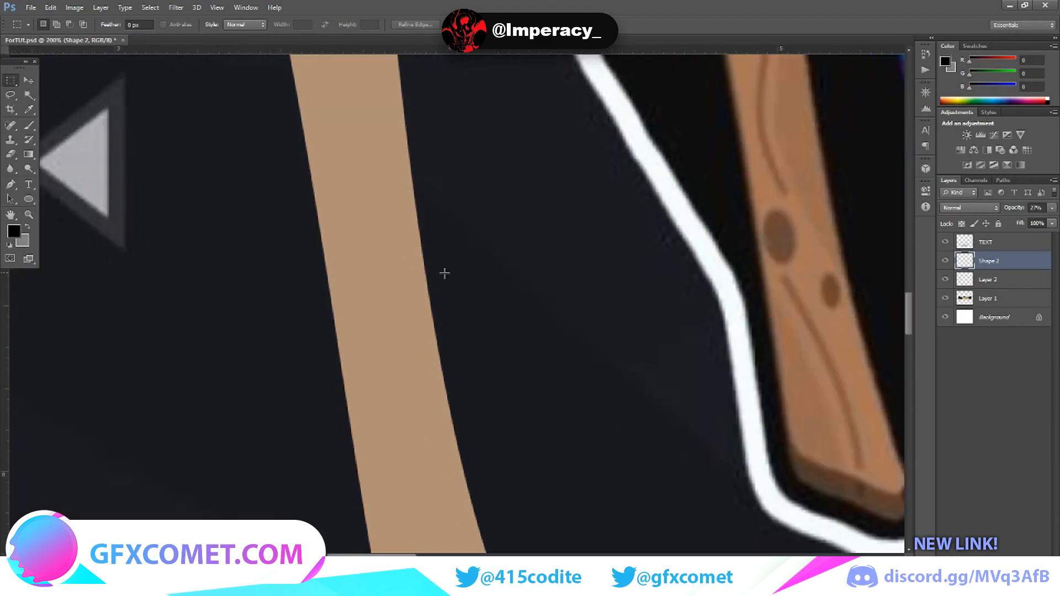
scroll(444, 273, up, 3)
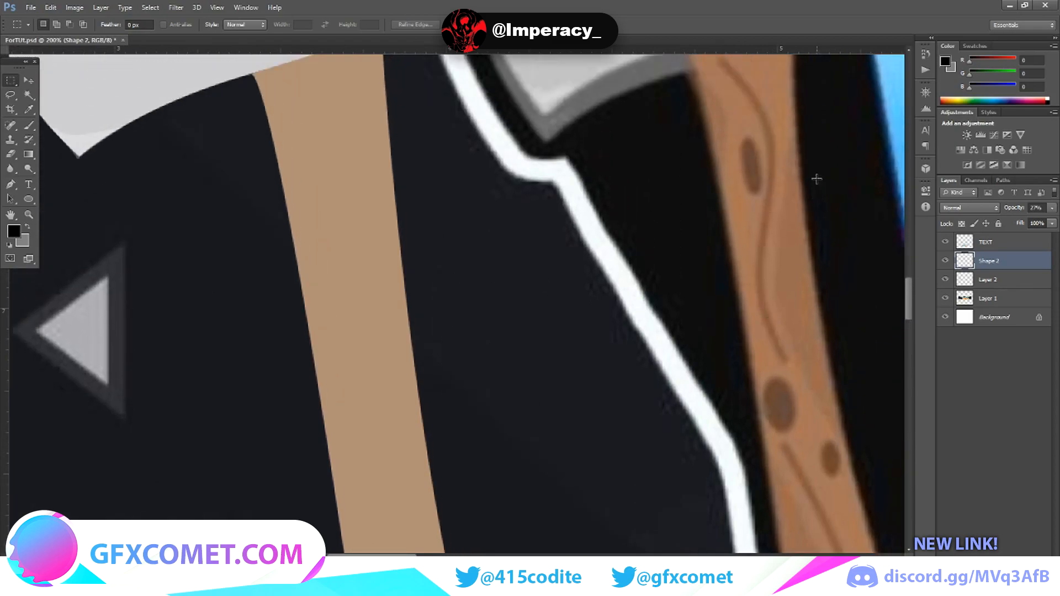
drag(801, 160, 882, 402)
click(830, 397)
scroll(821, 351, down, 3)
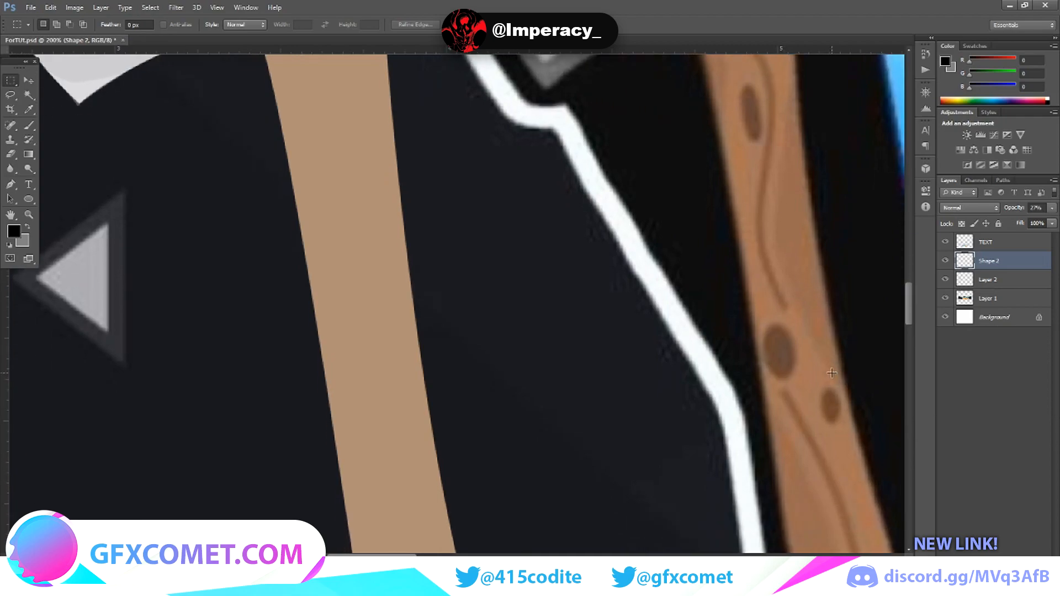
scroll(504, 326, up, 4)
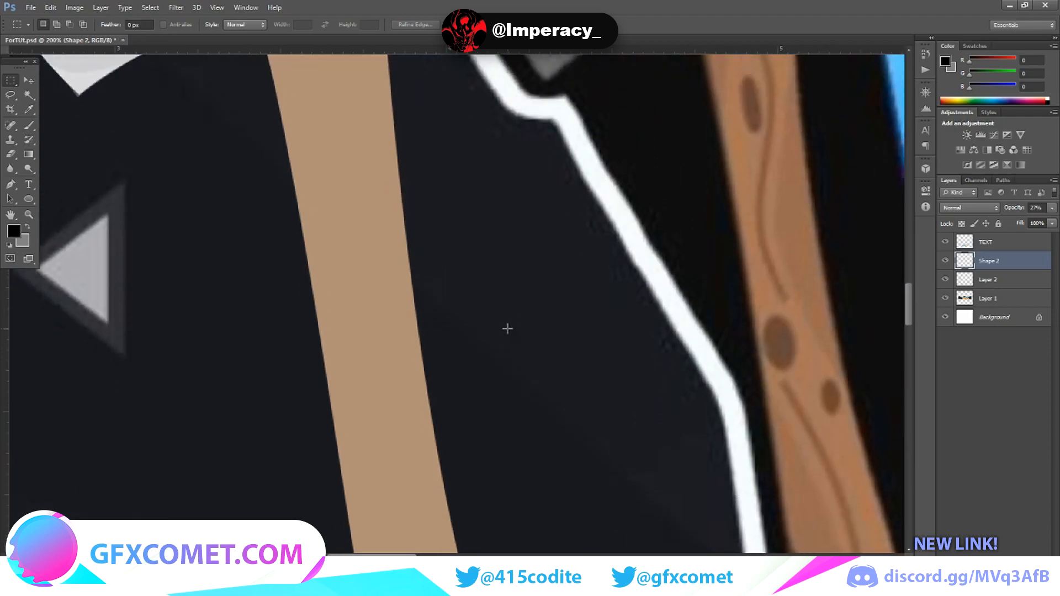
Step: Draw a tall ellipse overlapping the right edge of the axe handle and rotate it about 7° counter-clockwise
click(29, 201)
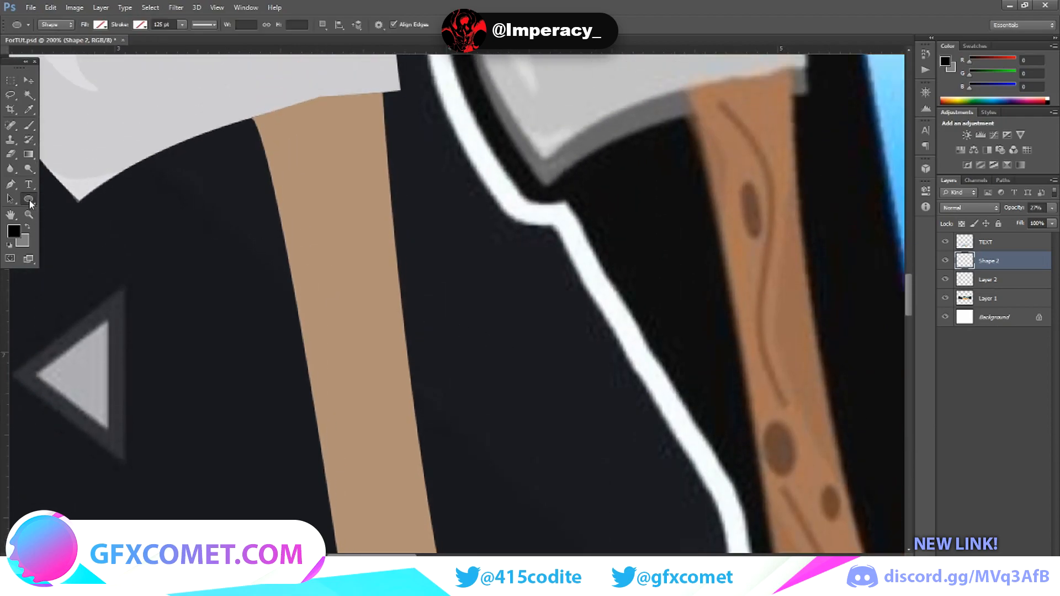
drag(389, 204, 523, 463)
click(29, 81)
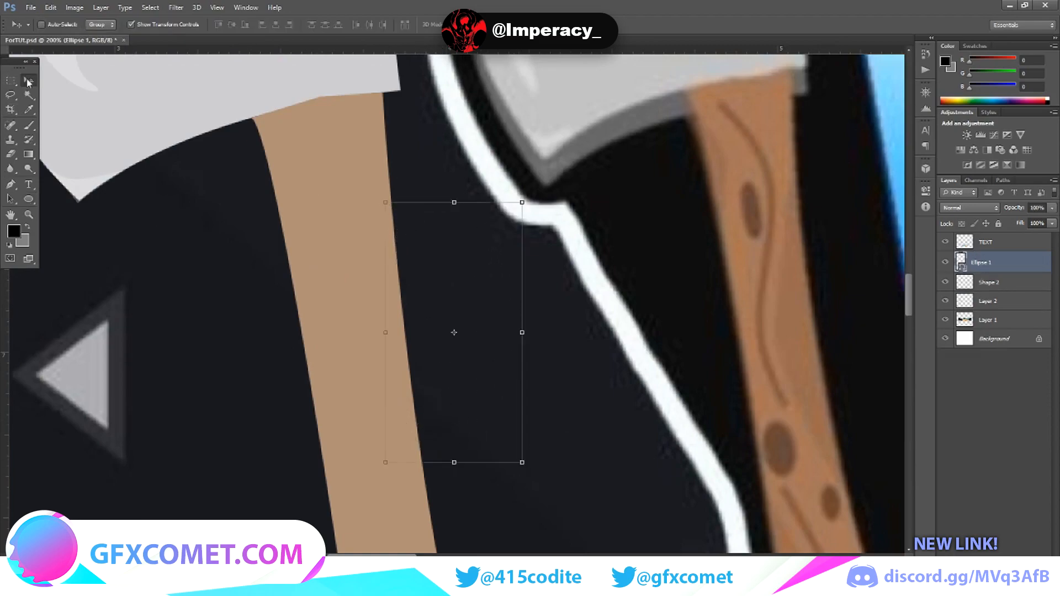
drag(527, 193, 513, 175)
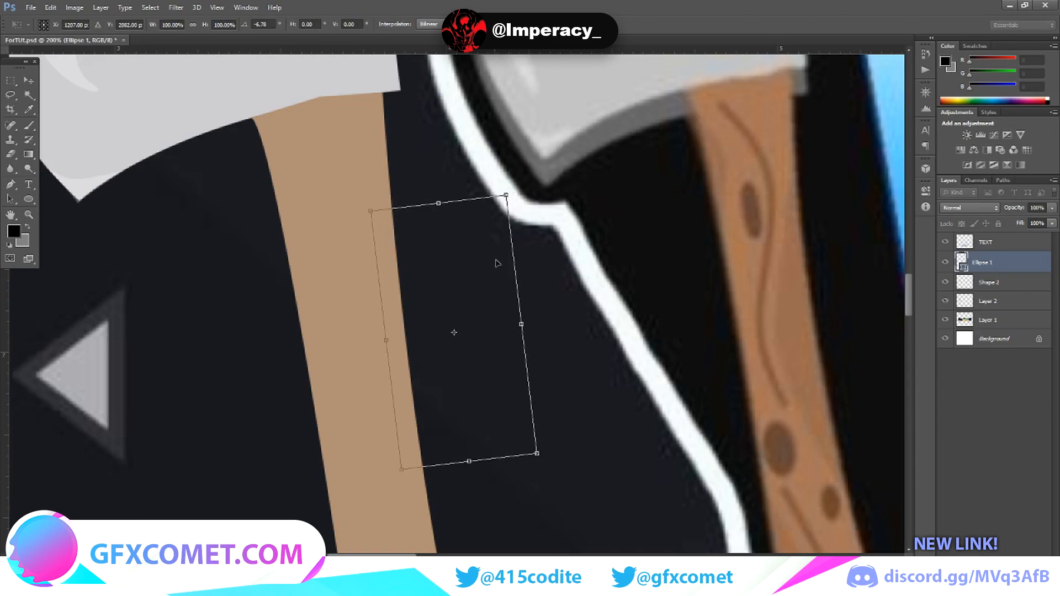
click(28, 82)
click(473, 219)
Step: Apply a Color Overlay at 100% opacity to the ellipse layer
right_click(1016, 260)
click(932, 163)
click(728, 274)
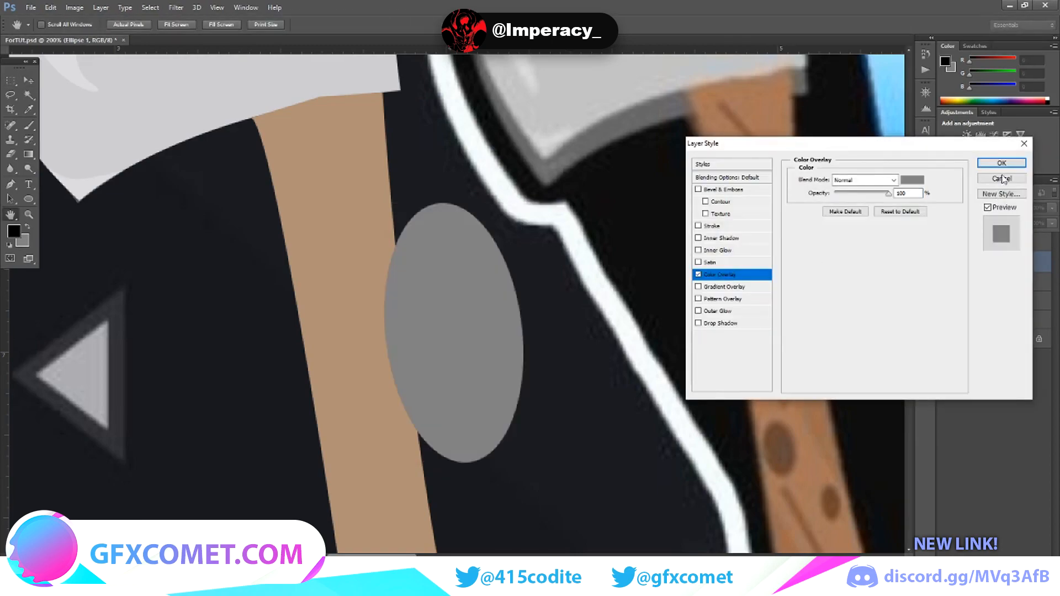
click(1001, 163)
Step: Move the ellipse further over the handle's right edge, stretch its height to about 120% and rotate it about 4° counter-clockwise
drag(499, 325, 485, 330)
scroll(561, 326, down, 3)
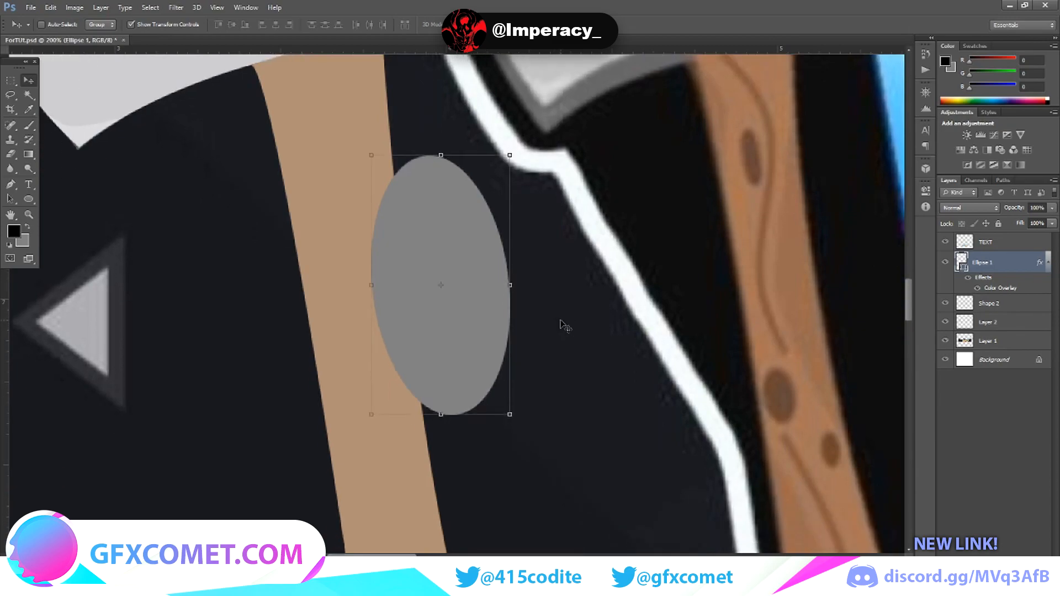
drag(441, 345, 440, 396)
drag(456, 321, 447, 316)
drag(512, 400, 523, 390)
click(21, 81)
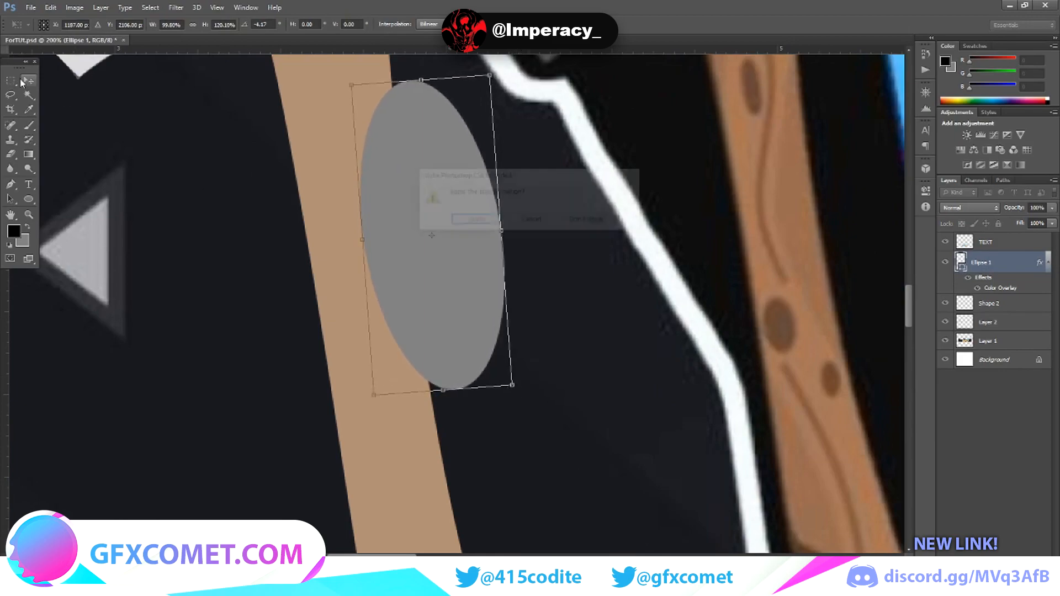
click(476, 220)
Step: Recolour the ellipse's Color Overlay with the darker brown sampled from the right-side shading of the reference handle
right_click(1009, 272)
click(929, 165)
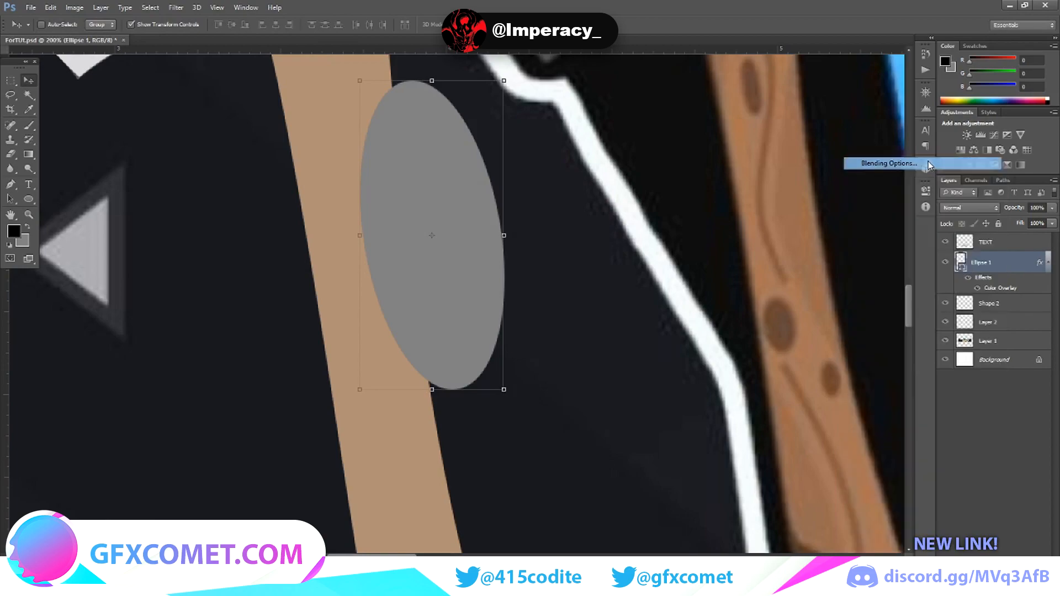
click(740, 274)
click(917, 183)
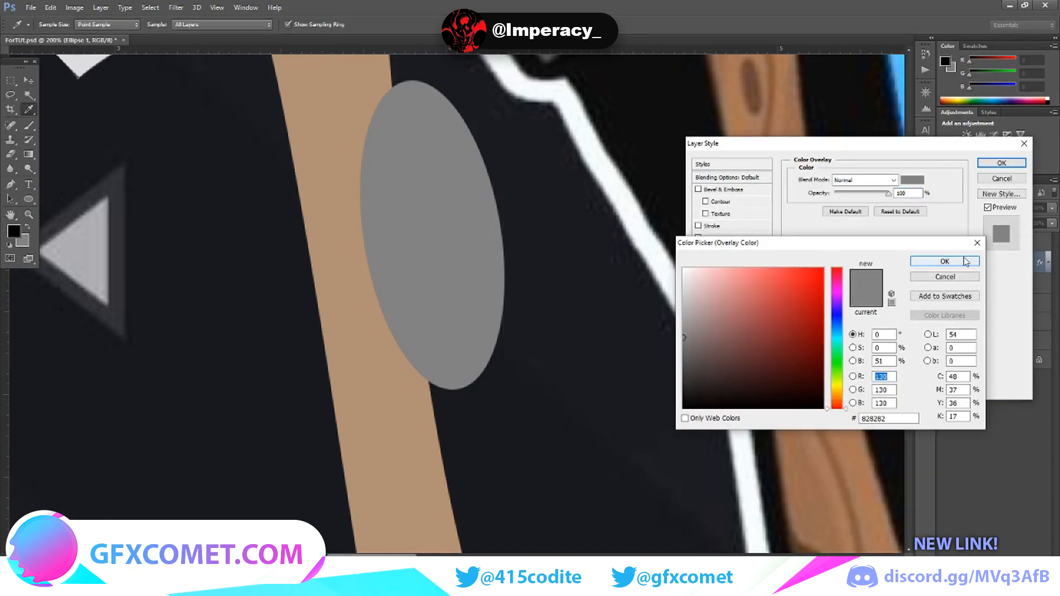
click(945, 261)
drag(990, 149, 705, 377)
click(627, 410)
drag(803, 244, 821, 330)
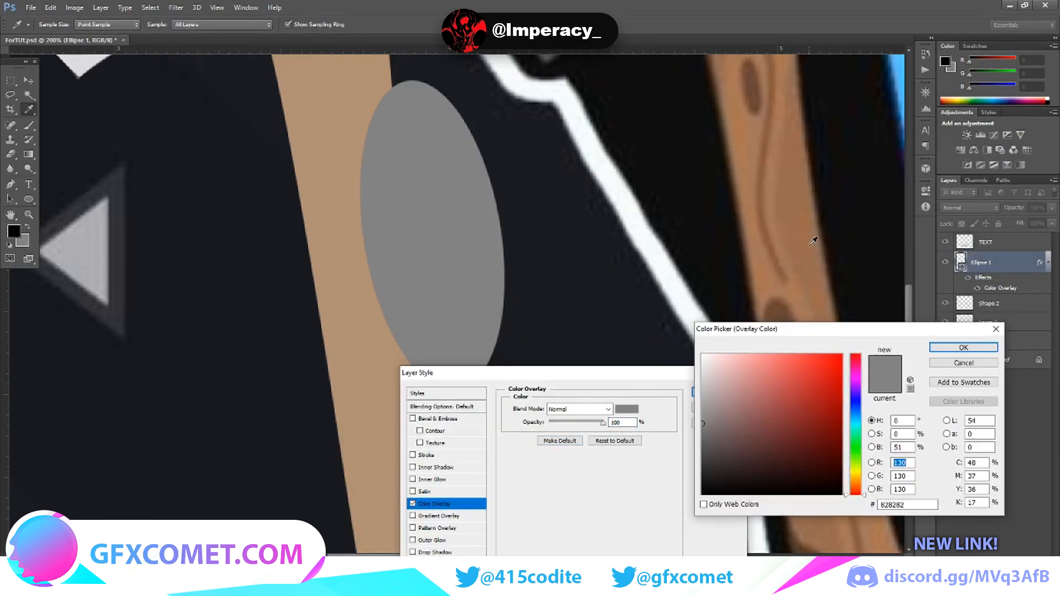
click(813, 241)
click(963, 347)
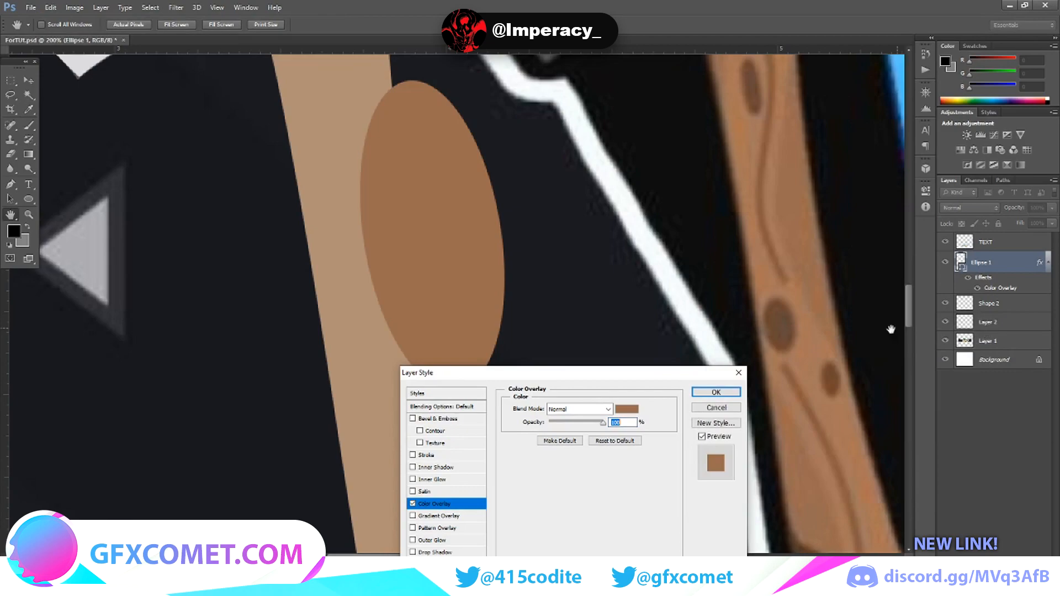
click(729, 392)
key(v)
Step: Rasterize the layer style of Ellipse 1
click(1004, 262)
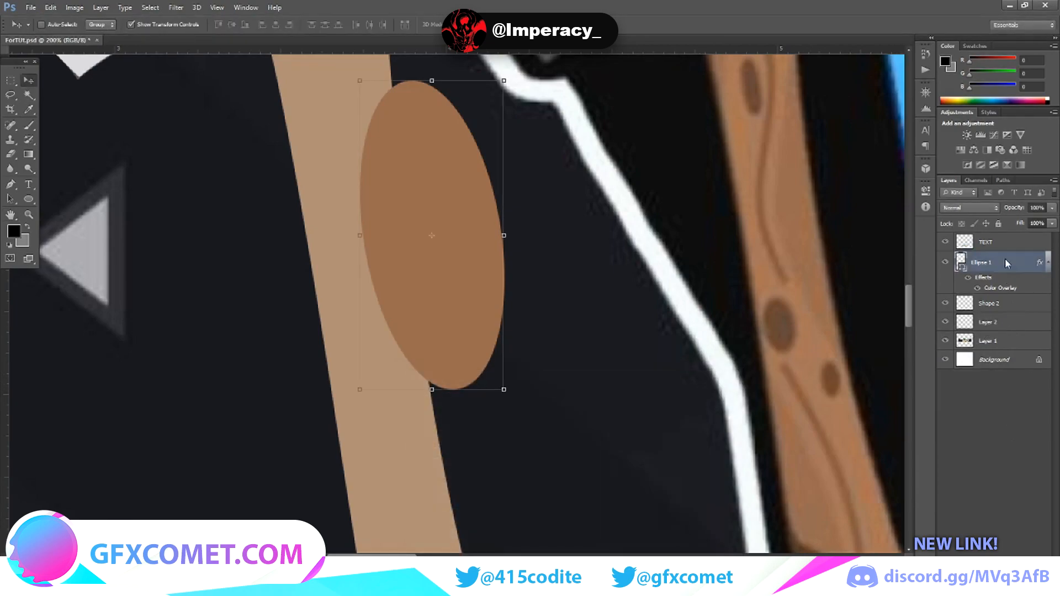
right_click(1005, 262)
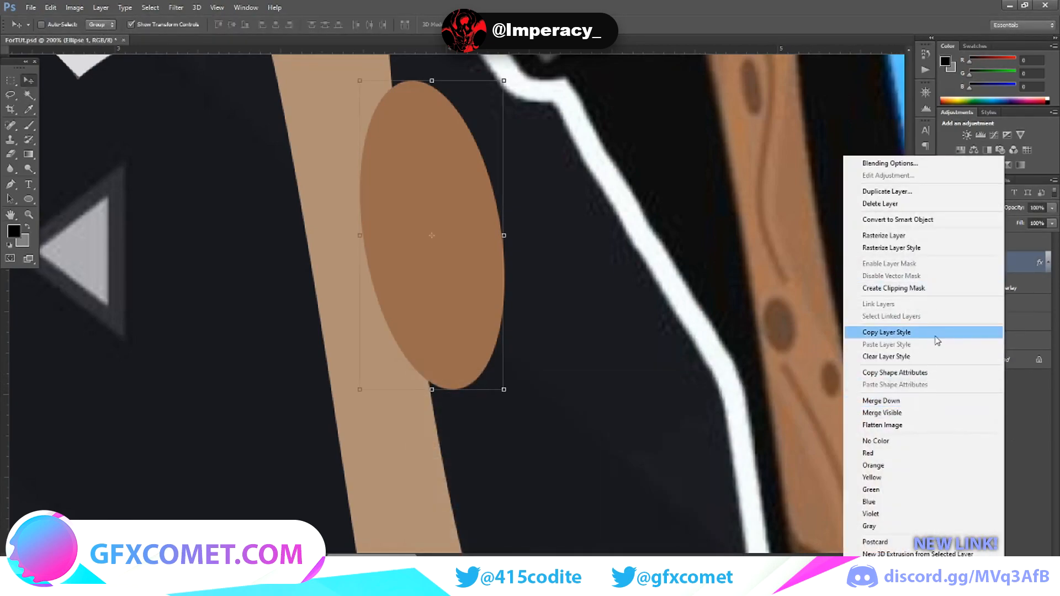
click(936, 247)
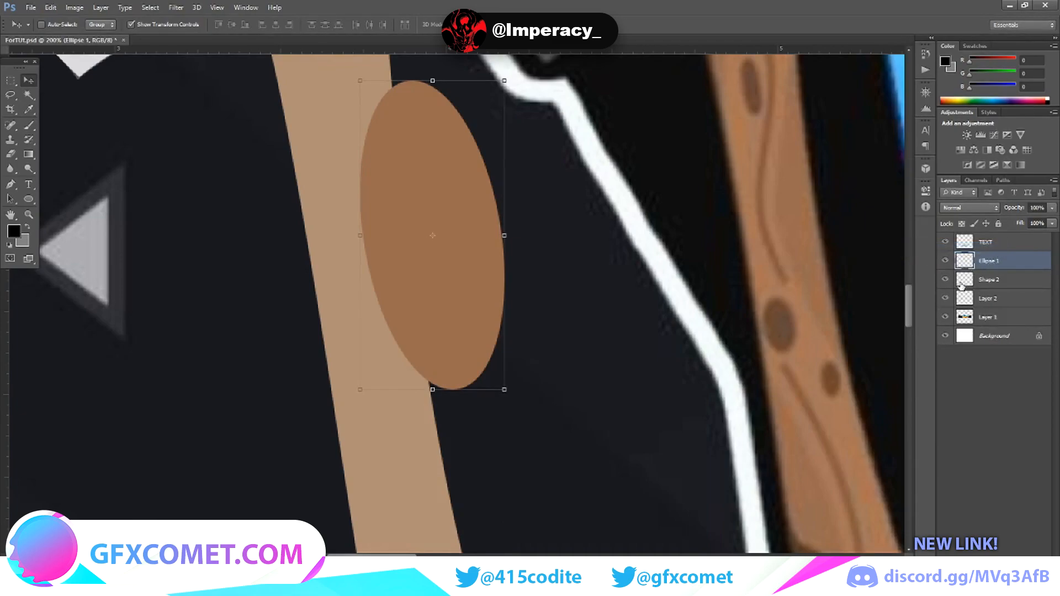
Step: Select the pixels of the axe on Layer 2, then cut and paste the overlapping part of Ellipse 1 as a new layer
right_click(962, 283)
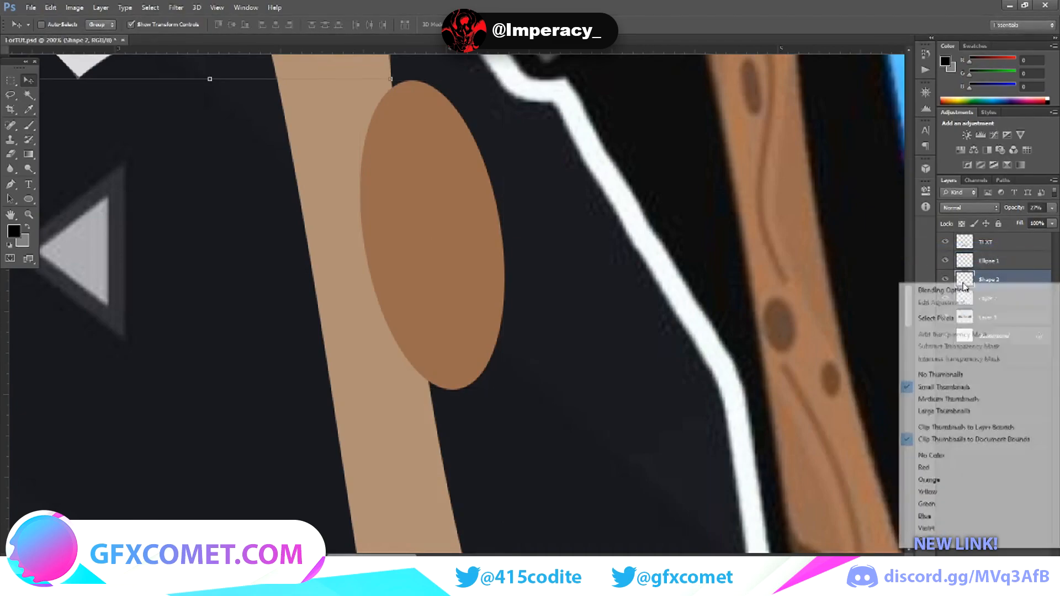
click(963, 318)
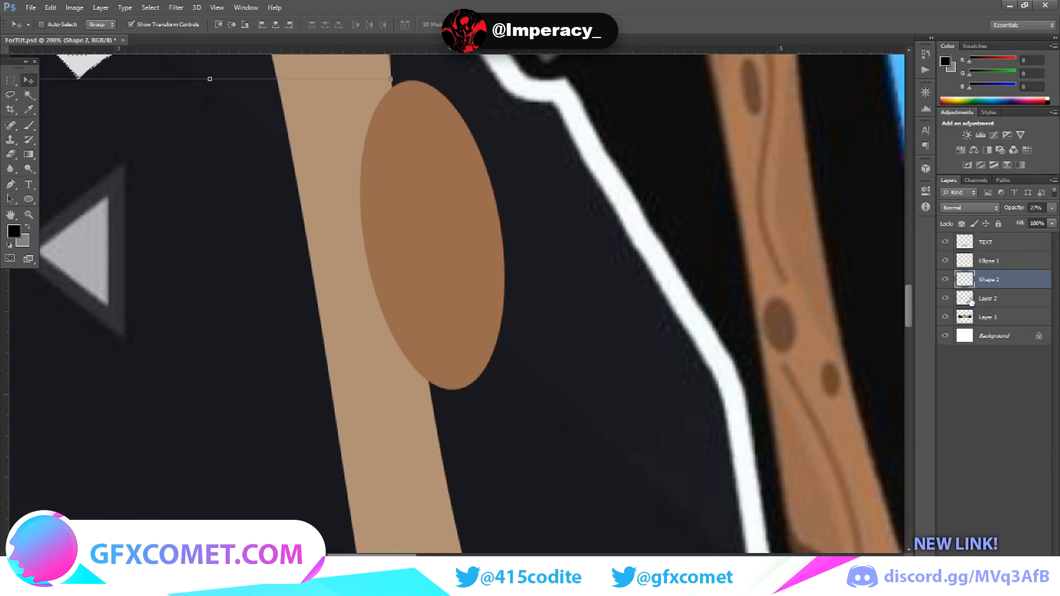
right_click(967, 300)
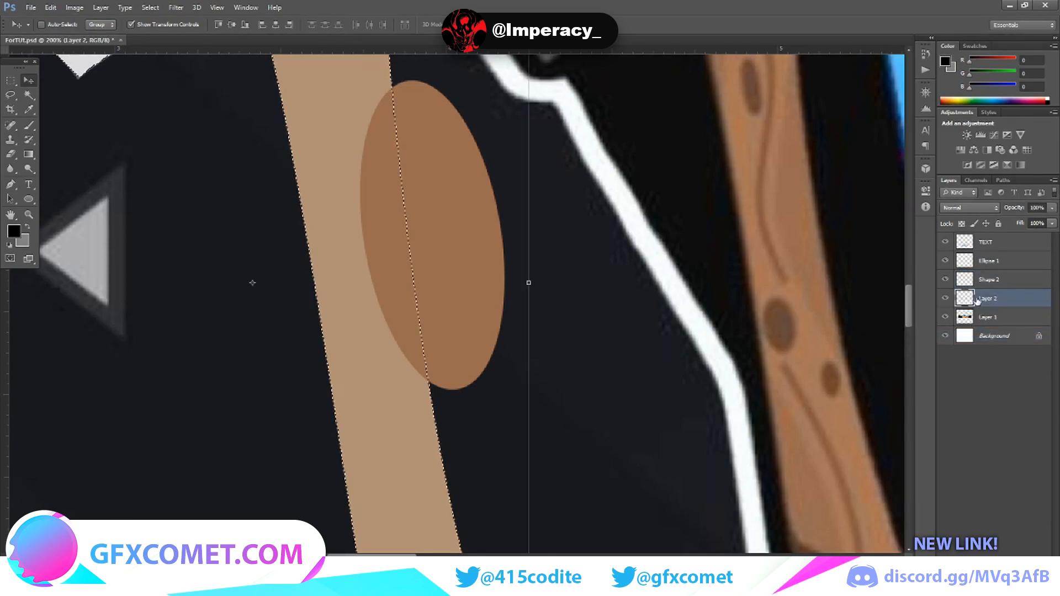
click(967, 283)
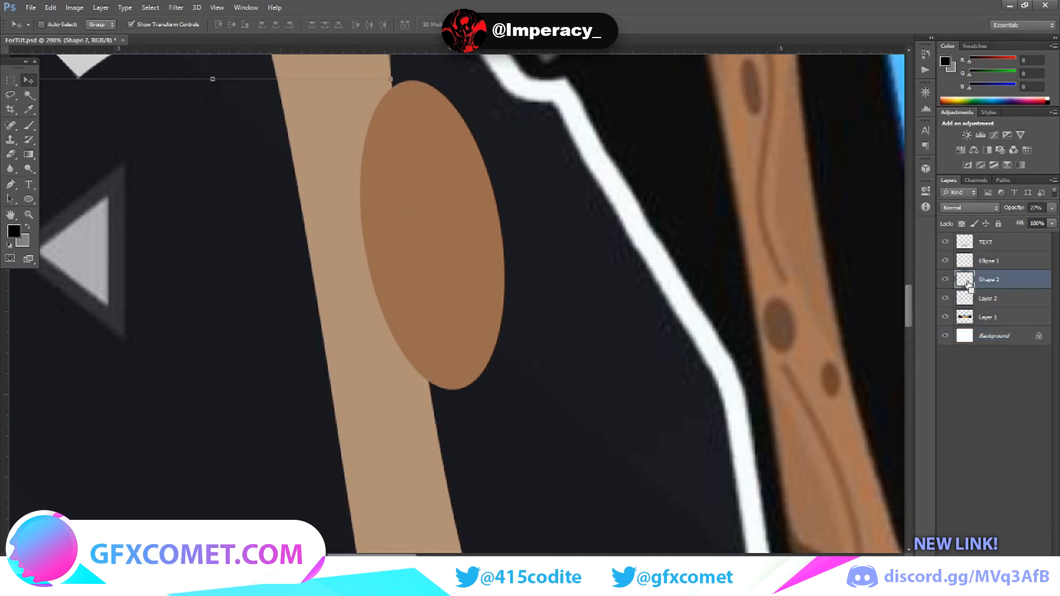
click(962, 264)
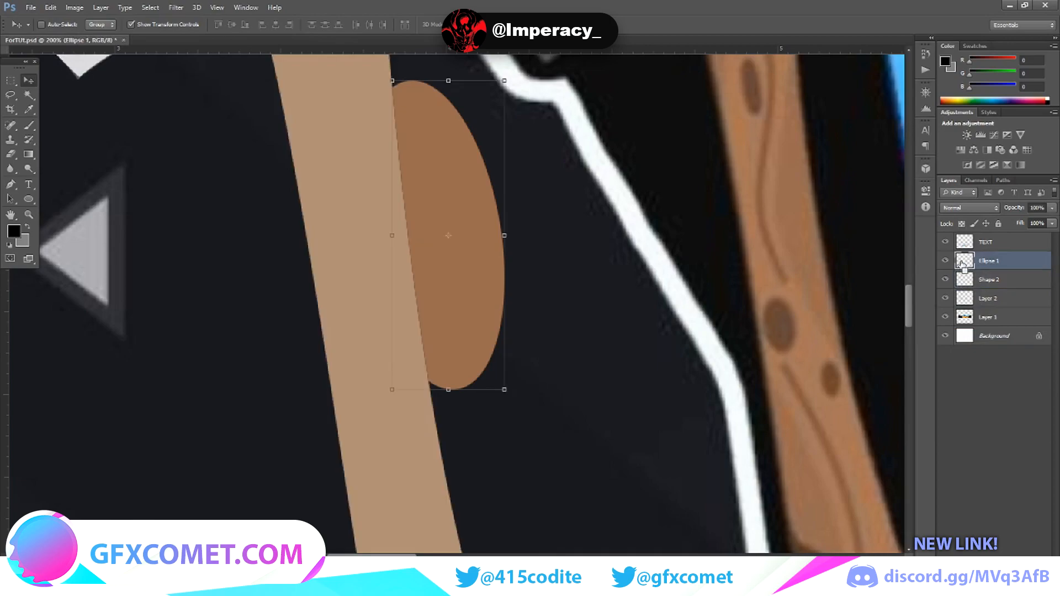
key(ctrl+v)
Step: Fit the pasted brown piece against the handle's right edge and delete the leftover Ellipse 1 layer
drag(468, 407, 407, 336)
click(11, 81)
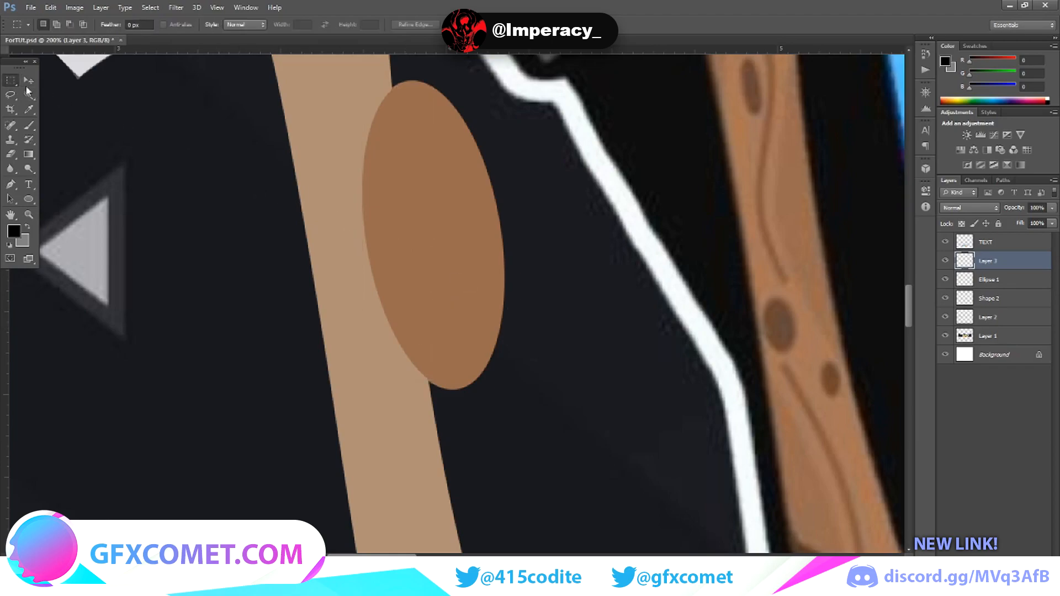
click(1004, 279)
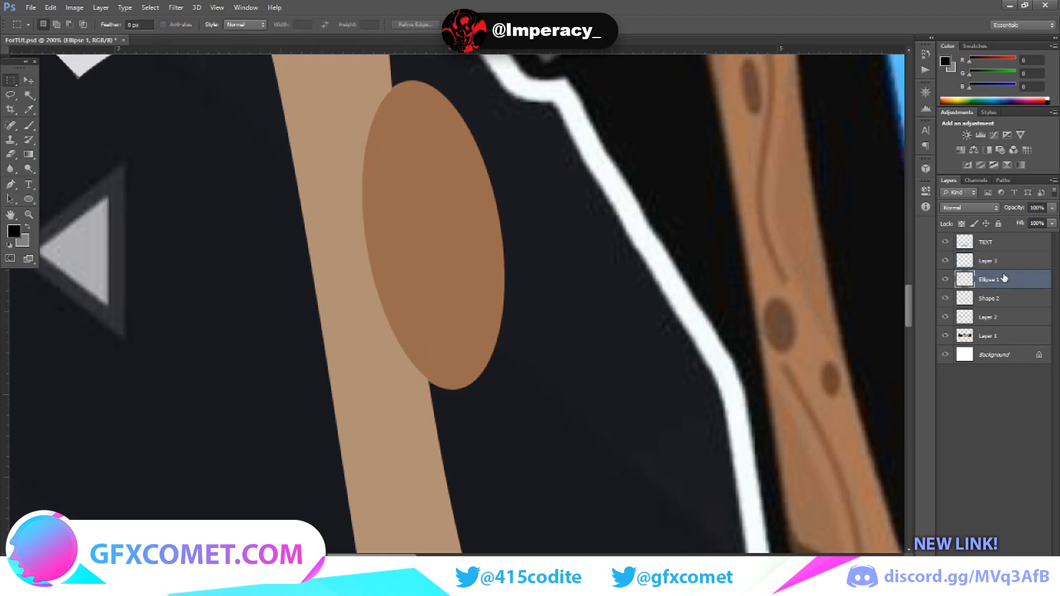
key(Delete)
Step: Nudge the brown shading piece on Layer 3 until it sits flush with the handle's right edge
click(28, 80)
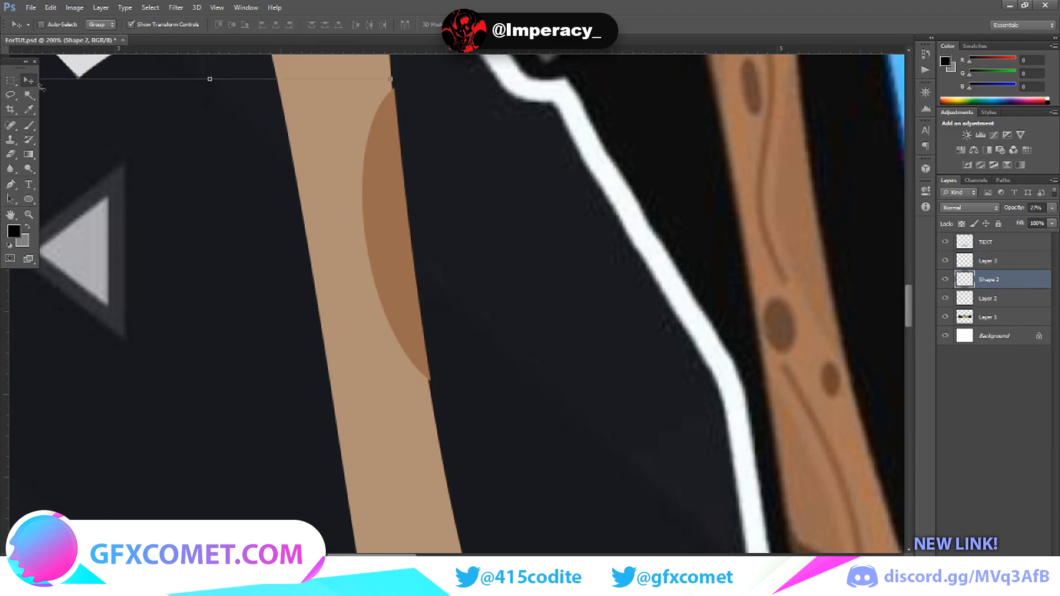
scroll(397, 277, up, 3)
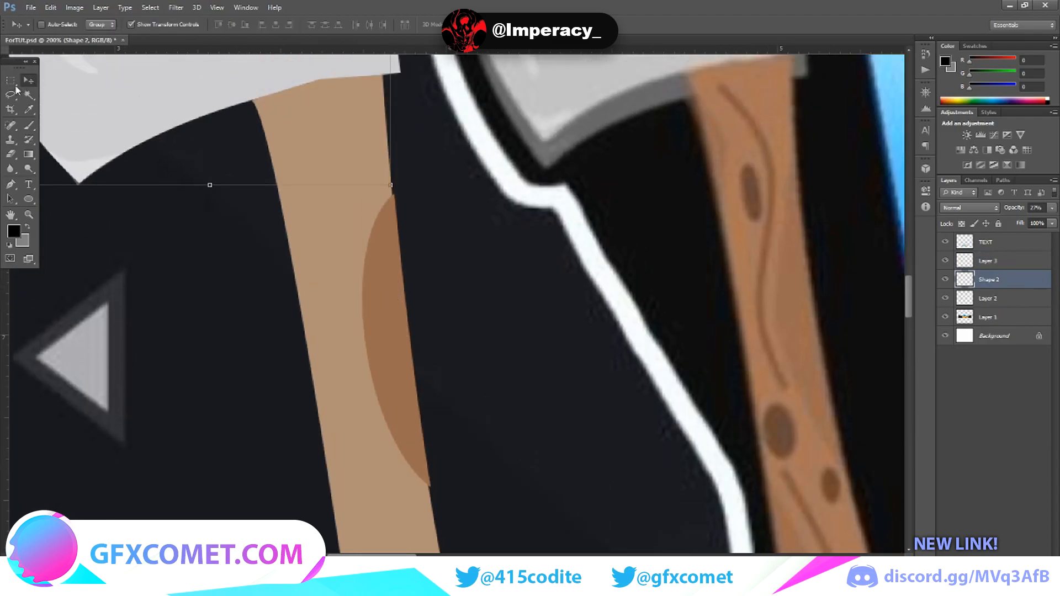
click(14, 83)
click(988, 260)
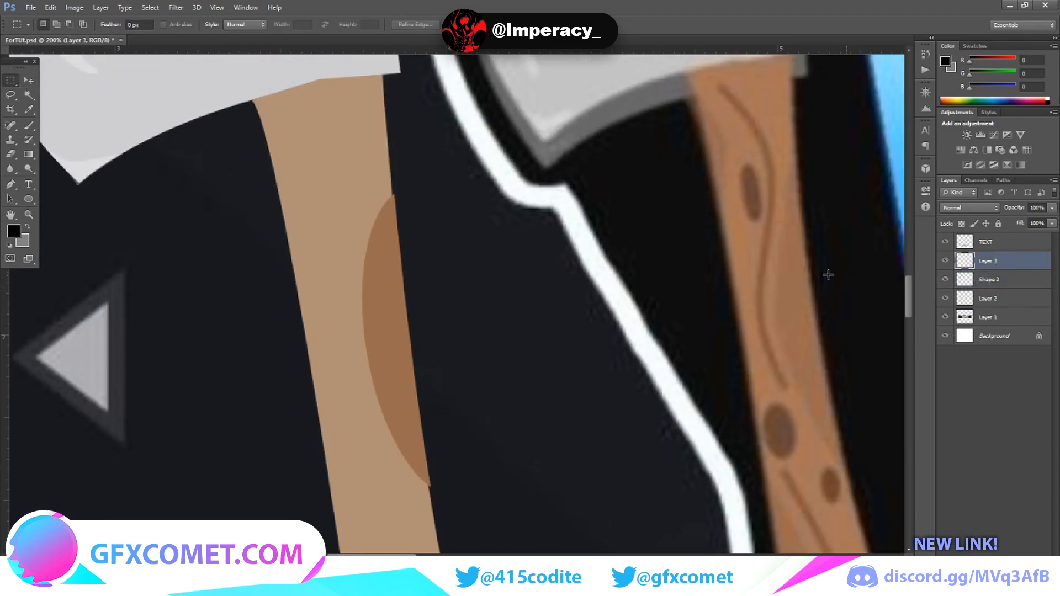
click(29, 80)
scroll(309, 269, up, 1)
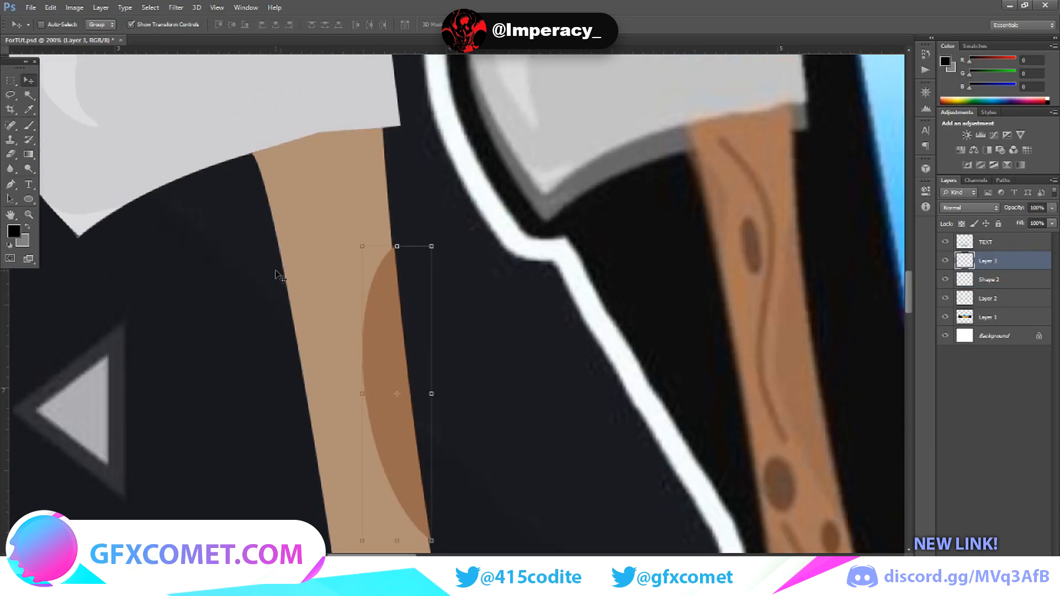
key(ctrl+plus)
key(ctrl+plus)
key(ctrl+plus)
key(ctrl+plus)
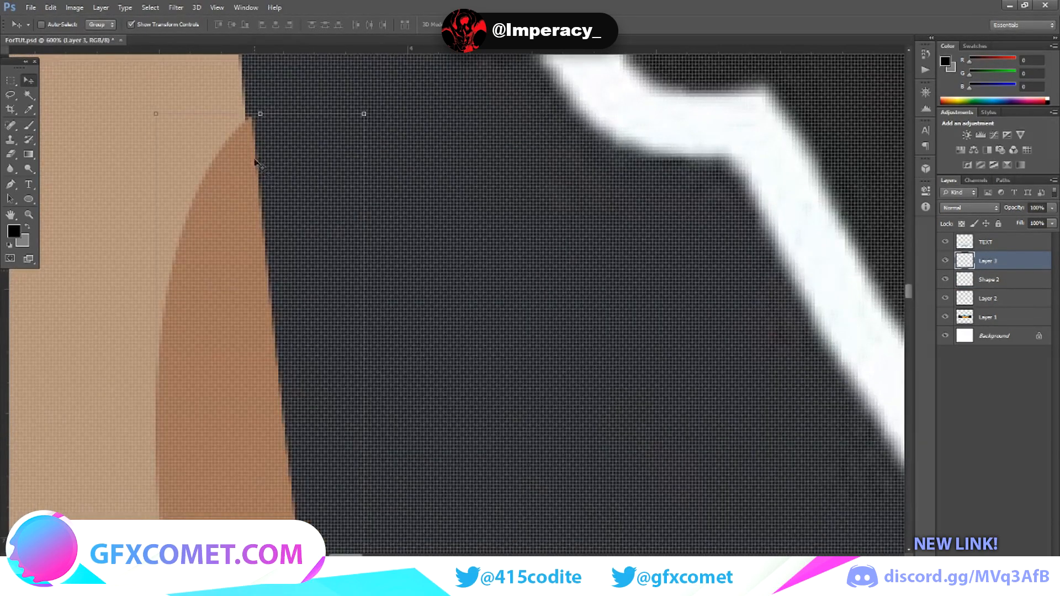
drag(255, 163, 242, 202)
scroll(326, 305, down, 1)
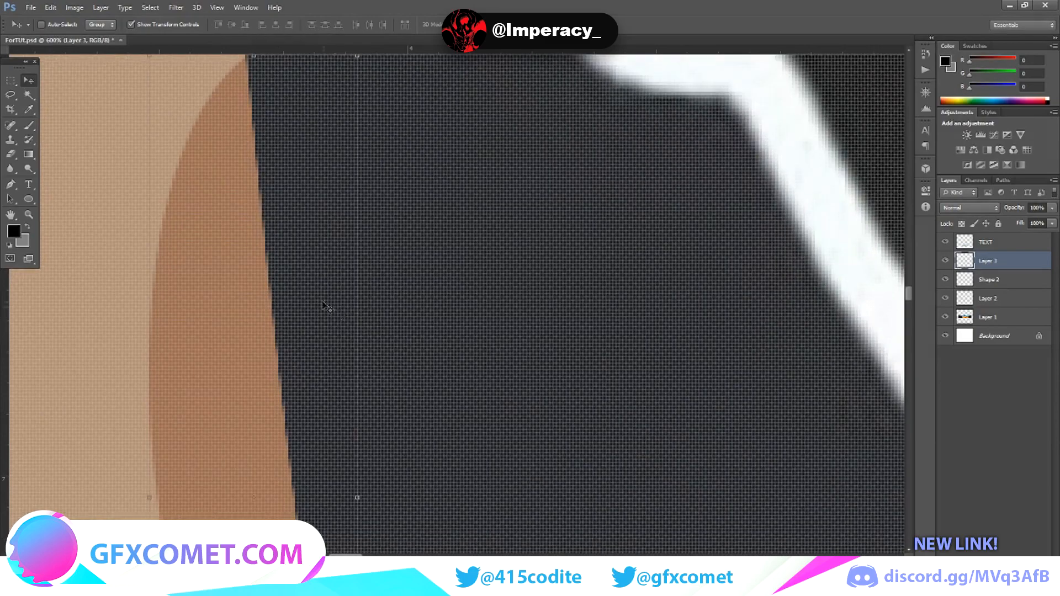
Step: Duplicate the Layer 3 shading piece as Layer 3 copy within ForTUt.psd
click(11, 81)
scroll(462, 259, down, 5)
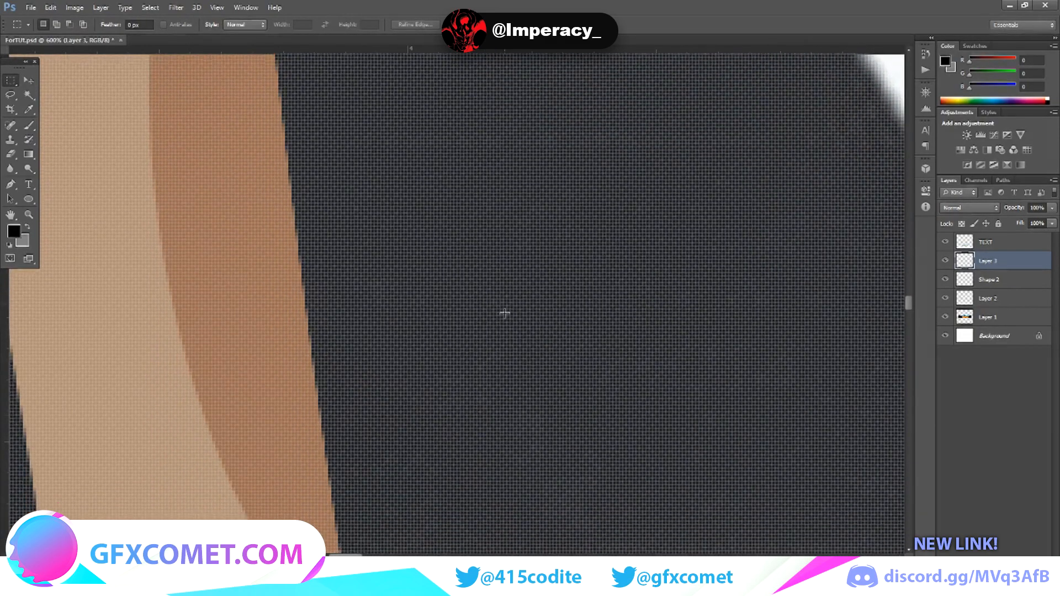
scroll(505, 314, down, 1)
scroll(506, 320, down, 7)
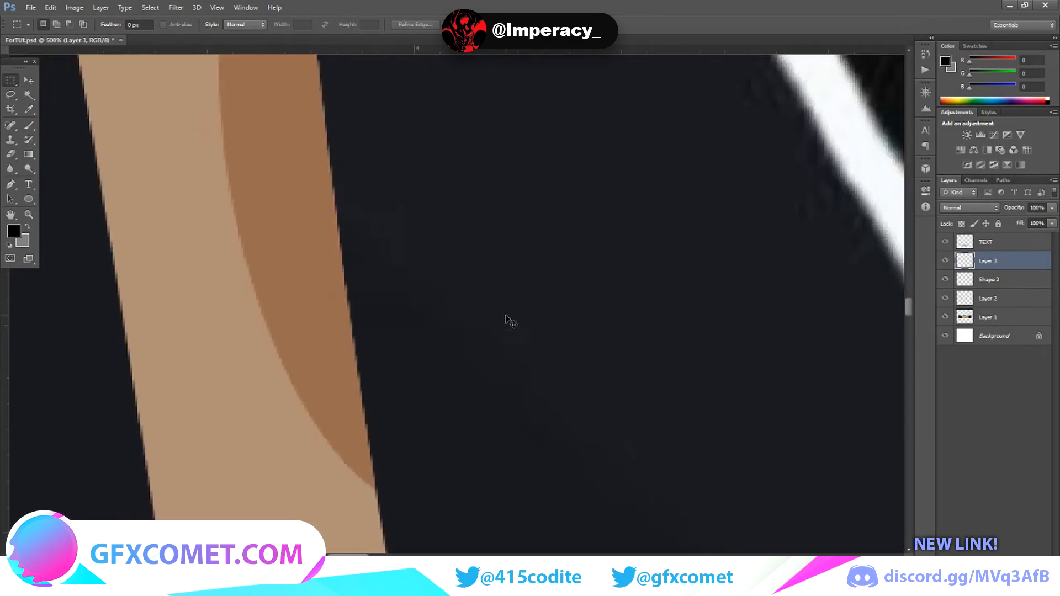
scroll(508, 320, up, 2)
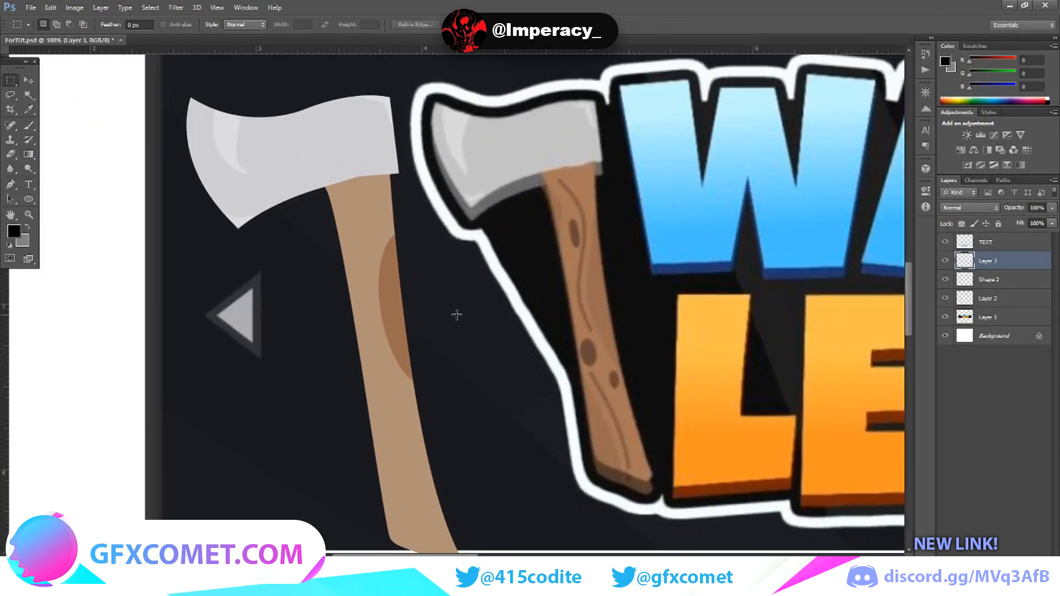
right_click(992, 261)
click(889, 196)
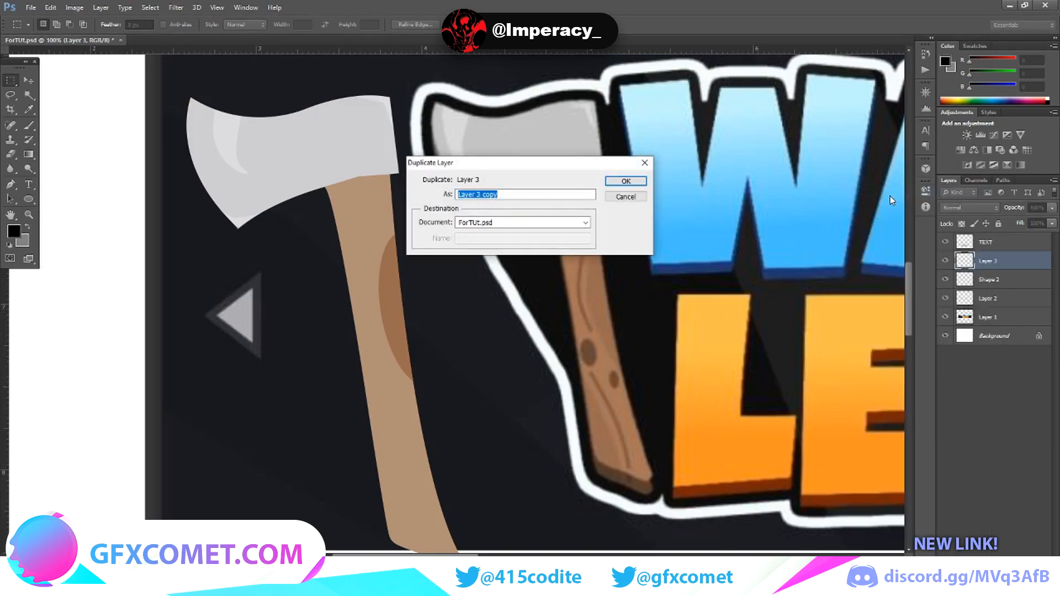
click(626, 181)
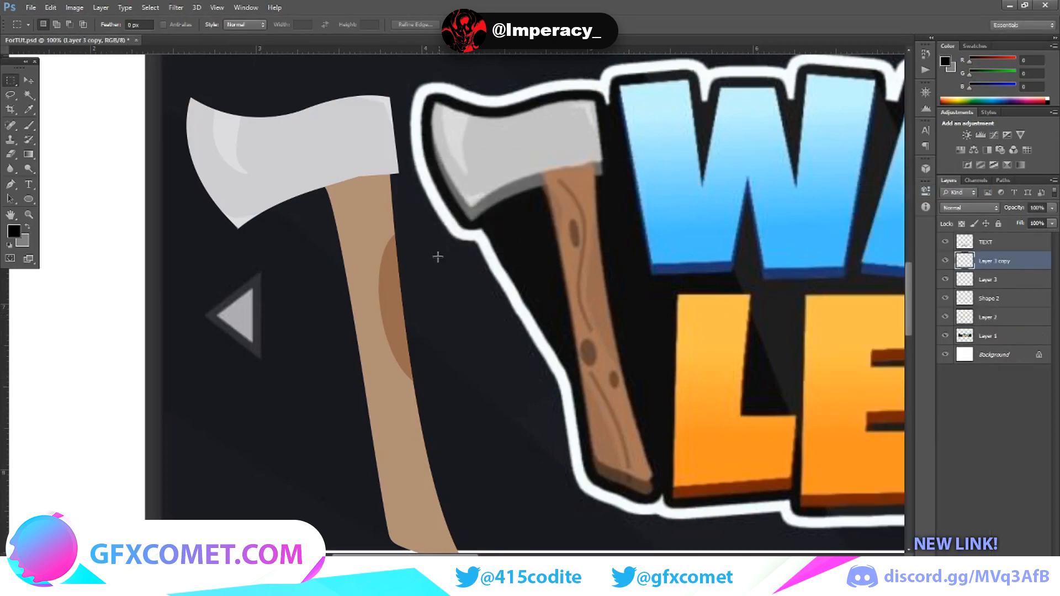
Step: Flip the copied shading horizontally and vertically, widen it to about 154%, and place it over the handle's lower left edge
key(ctrl+t)
drag(424, 227, 366, 449)
drag(400, 345, 395, 543)
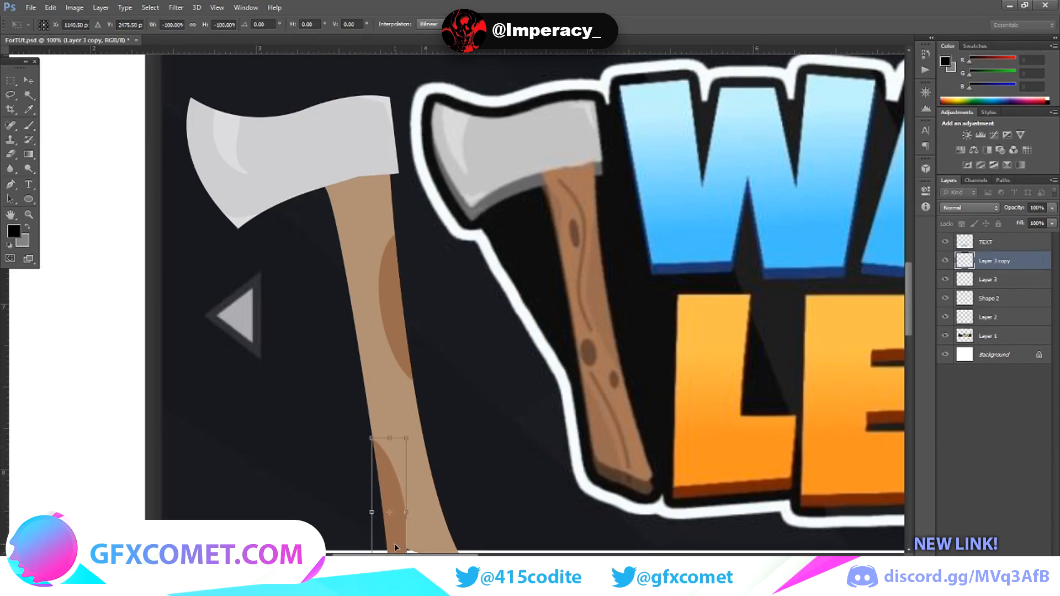
scroll(394, 543, down, 3)
drag(406, 443, 390, 462)
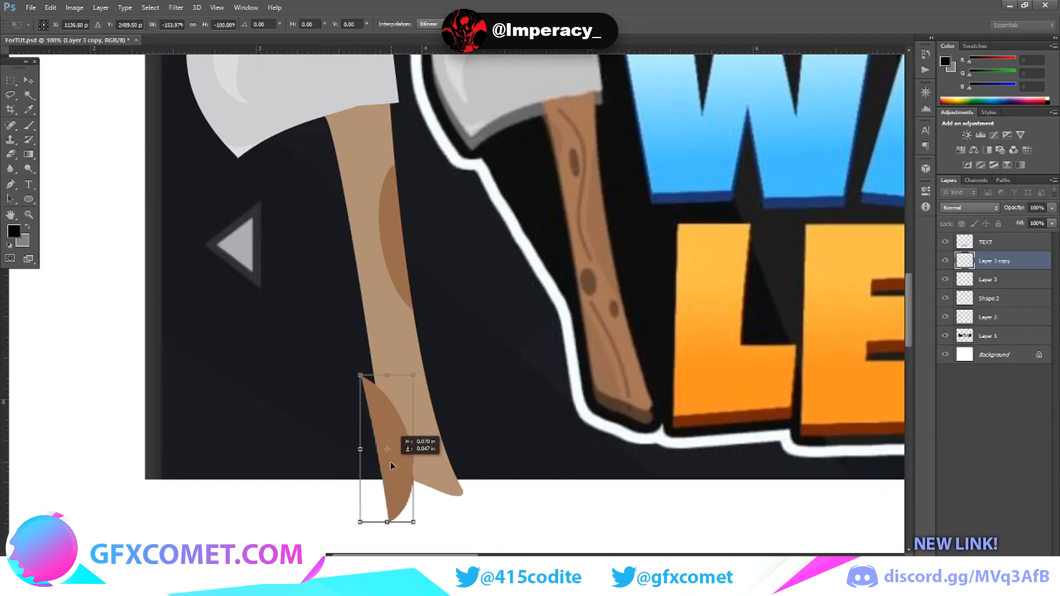
key(v)
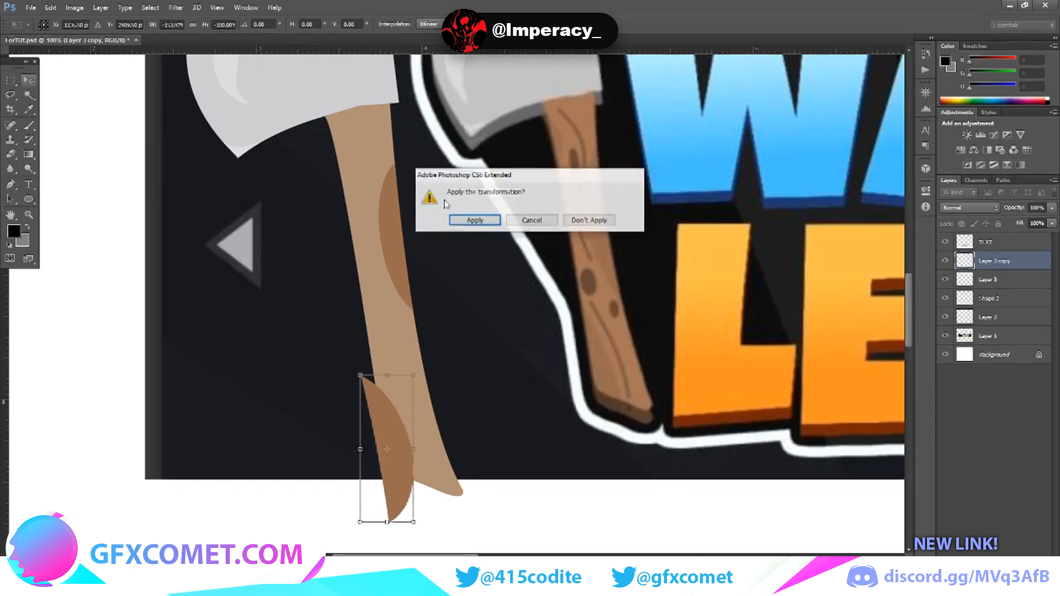
click(462, 223)
Step: Cut out the part of the Layer 3 copy shading that lies inside the axe outline on Layer 2
right_click(966, 286)
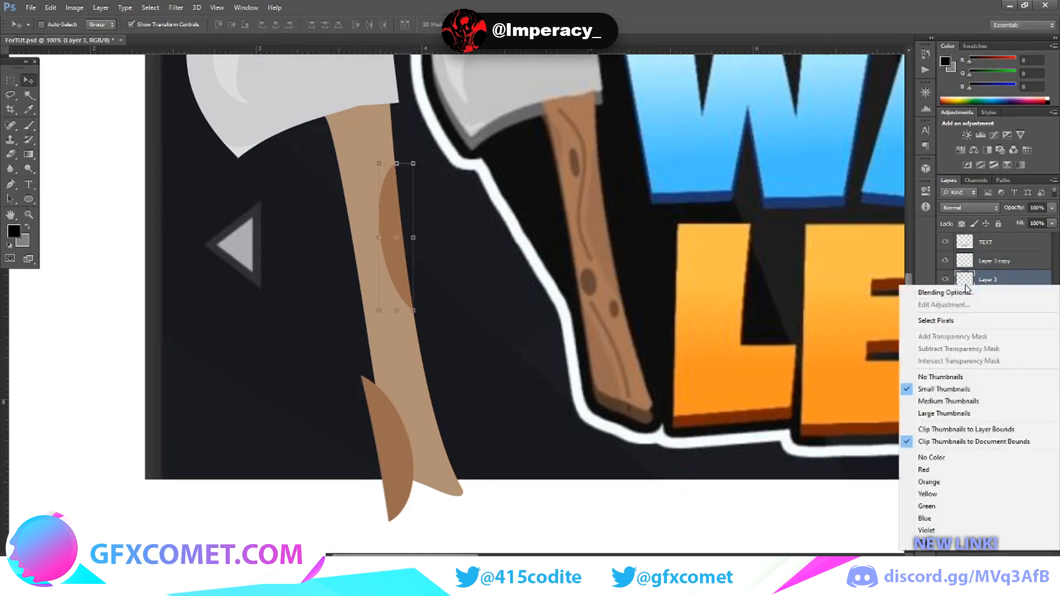
click(962, 302)
right_click(962, 302)
click(995, 267)
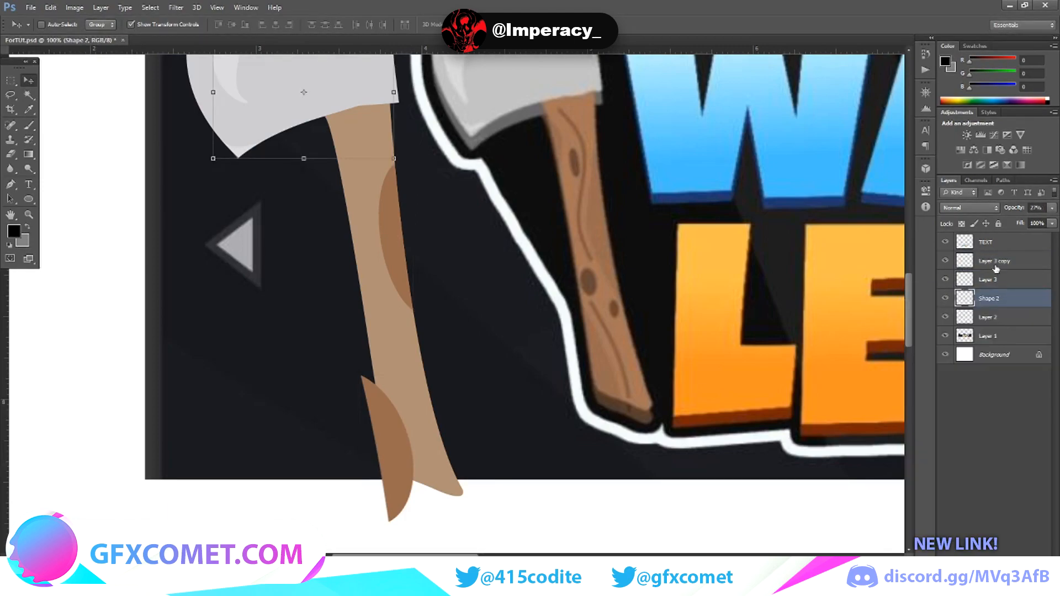
right_click(970, 313)
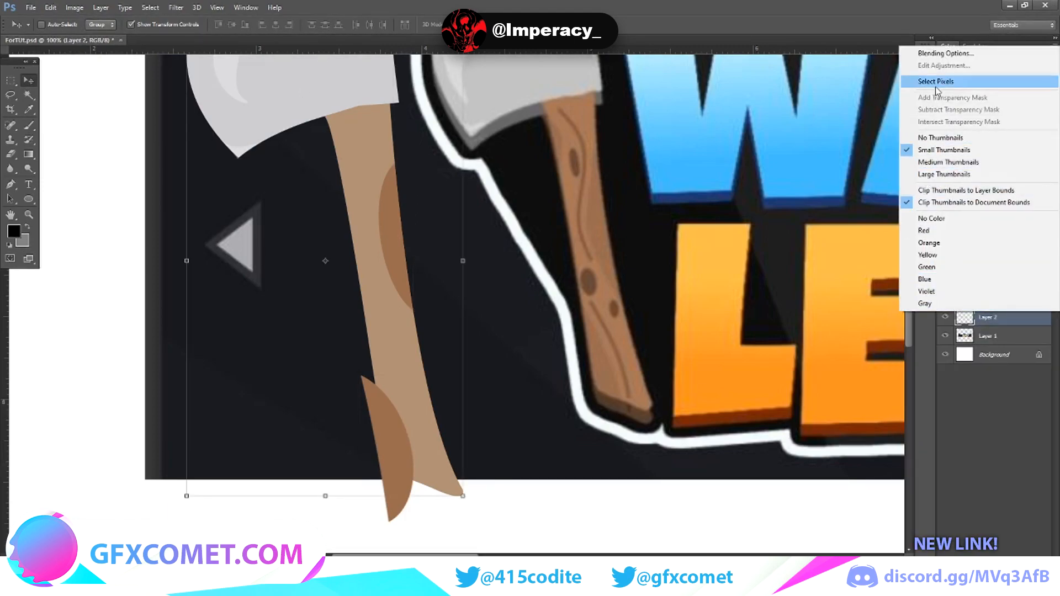
click(933, 79)
click(963, 299)
key(ctrl+d)
click(965, 280)
ctrl+click(965, 282)
click(965, 264)
key(ctrl+x)
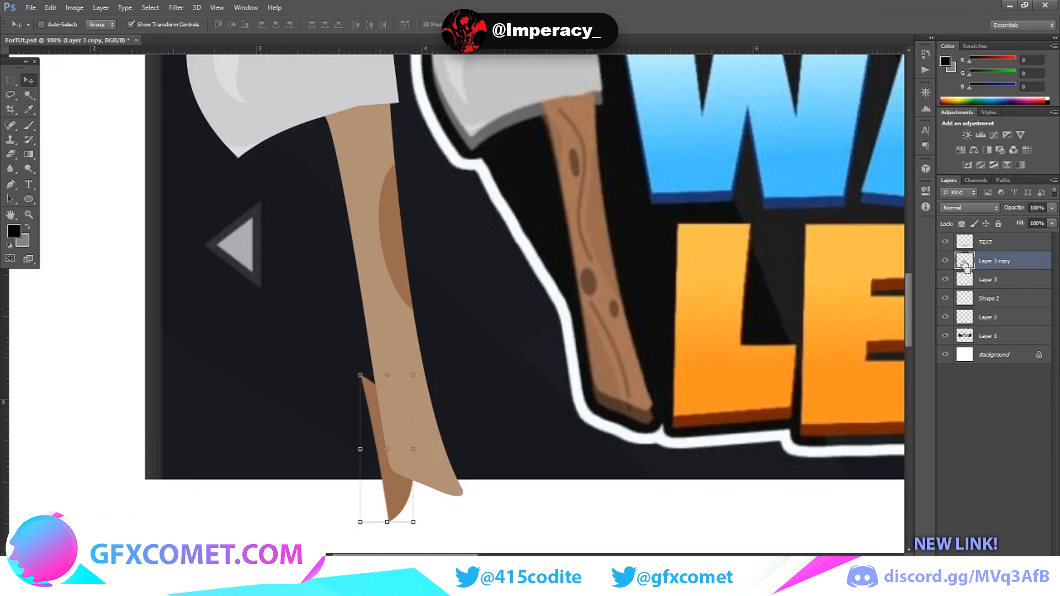
Step: Paste the cut shading piece onto the handle's lower left edge and delete the leftover Layer 3 copy
key(ctrl+v)
drag(466, 323, 401, 460)
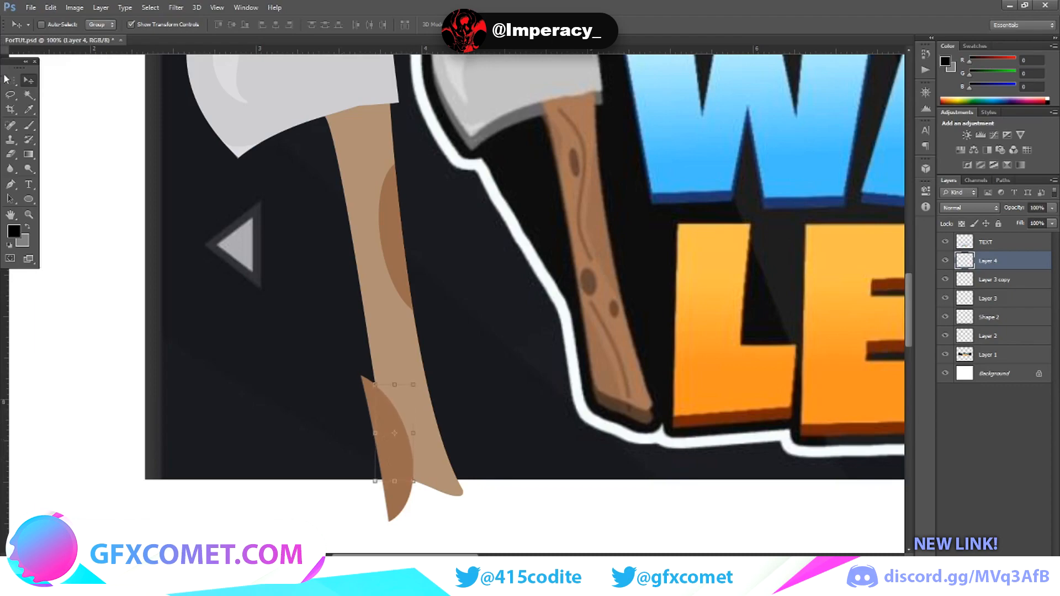
click(6, 78)
click(961, 281)
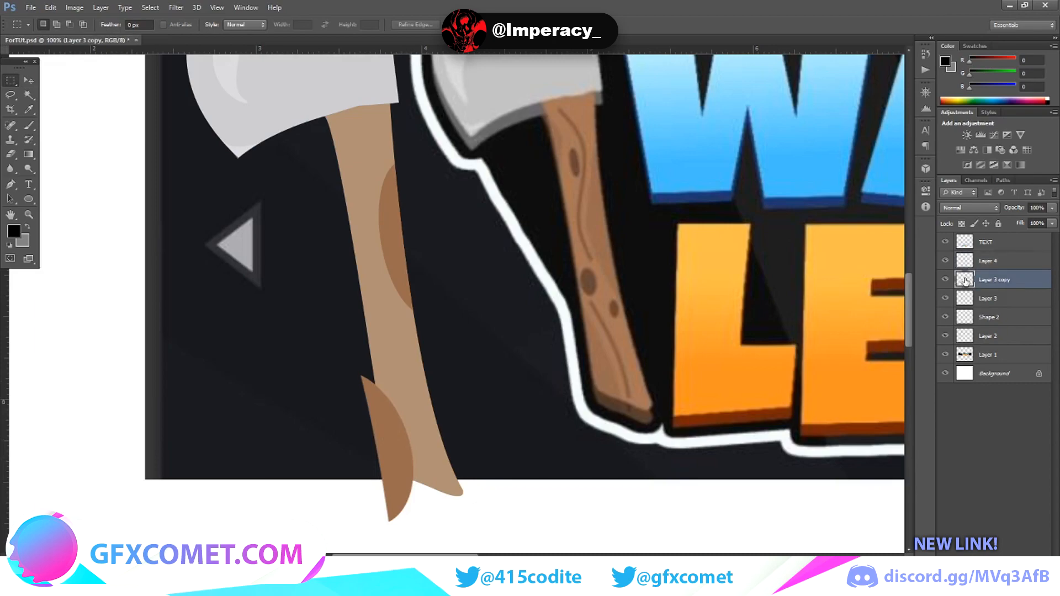
key(ctrl+e)
Step: Set the foreground colour to the brown a6775b sampled from the reference axe's handle
scroll(436, 366, up, 3)
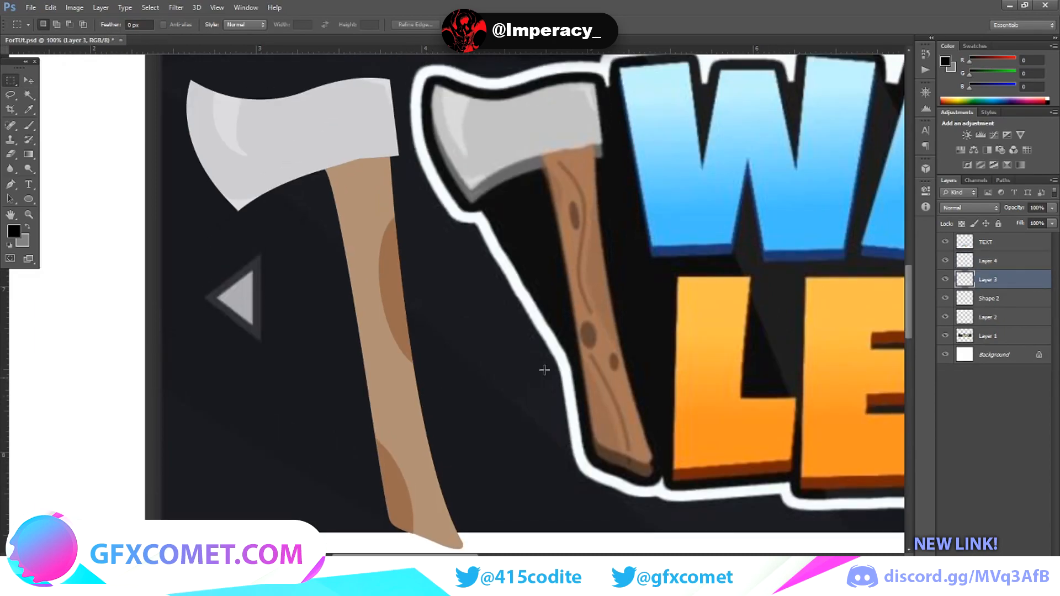
click(12, 234)
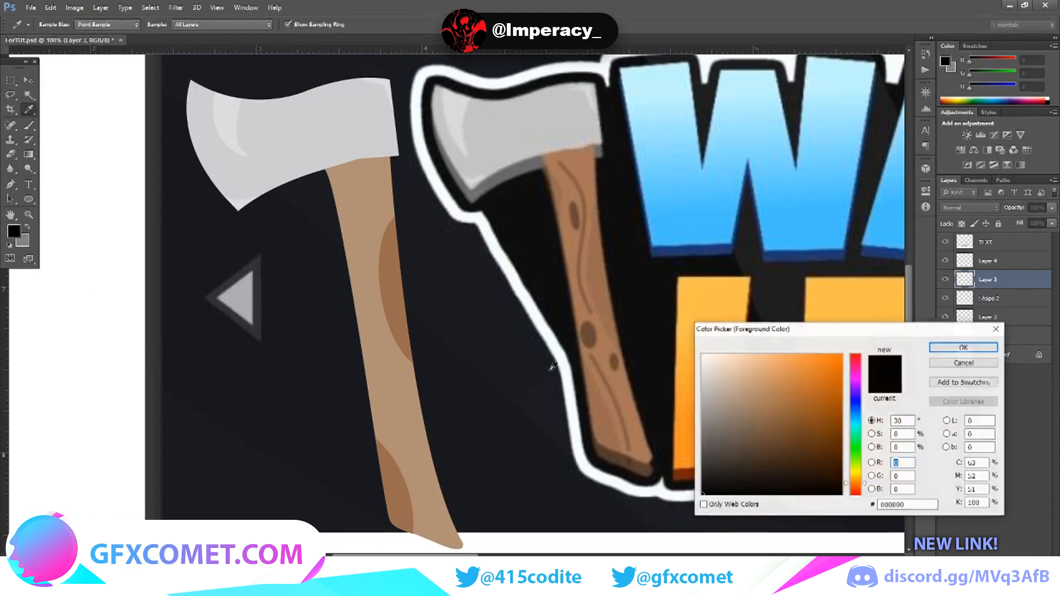
click(632, 399)
click(406, 388)
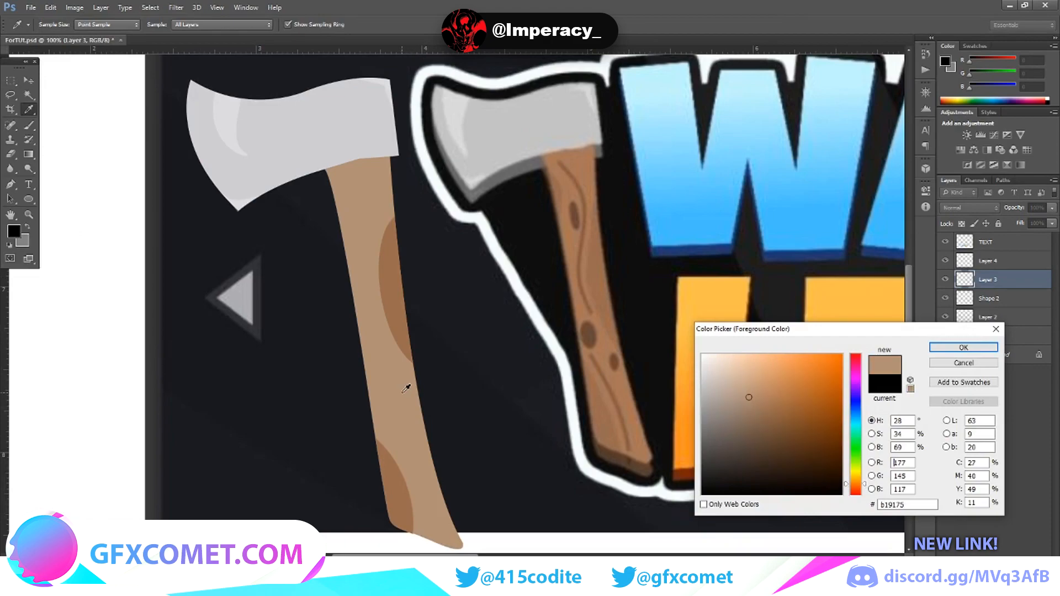
click(632, 396)
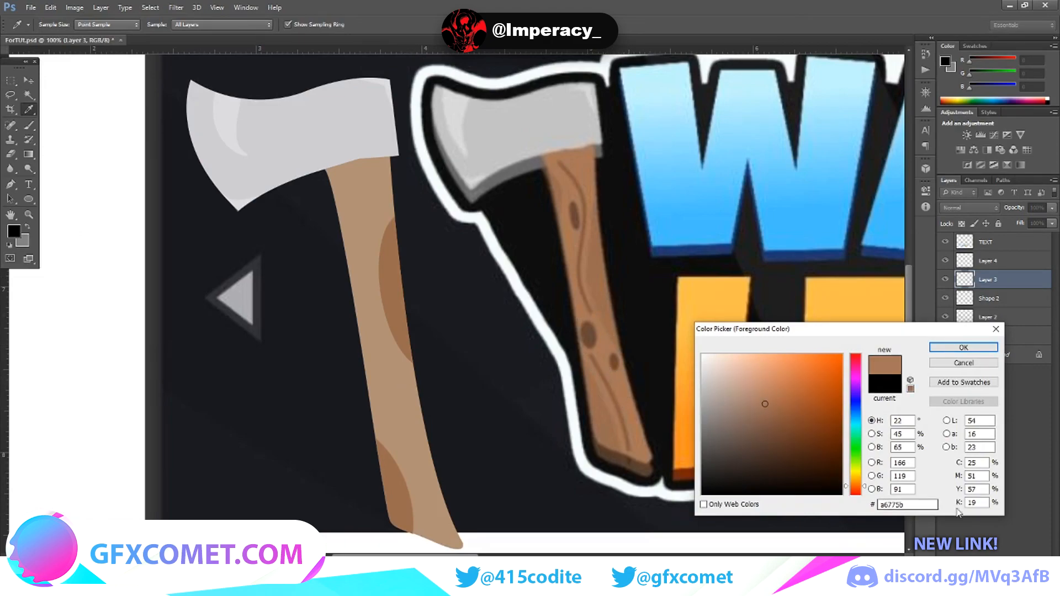
drag(912, 506, 723, 507)
click(964, 348)
key(m)
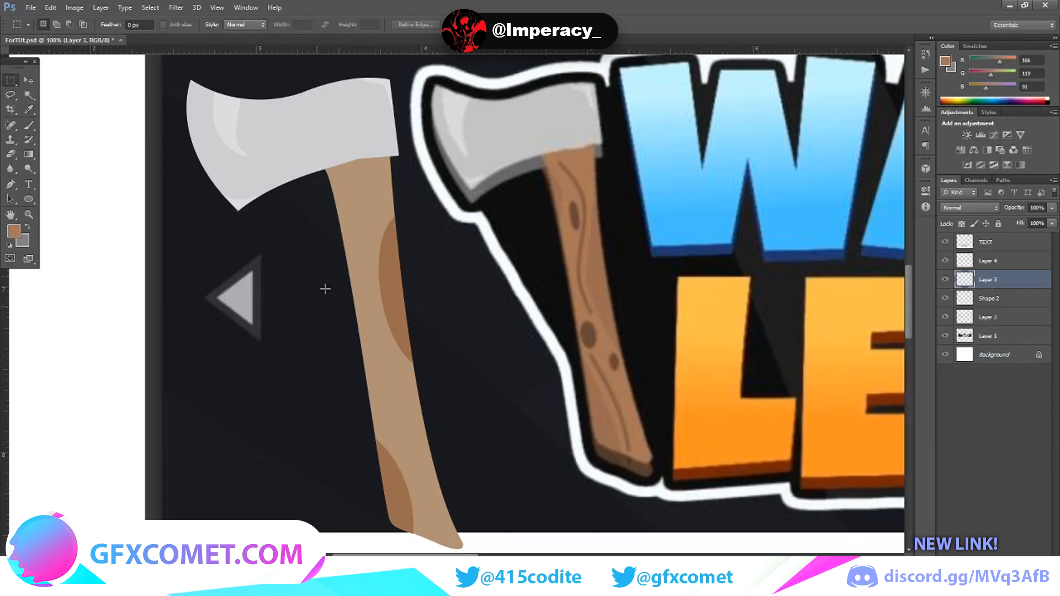
key(v)
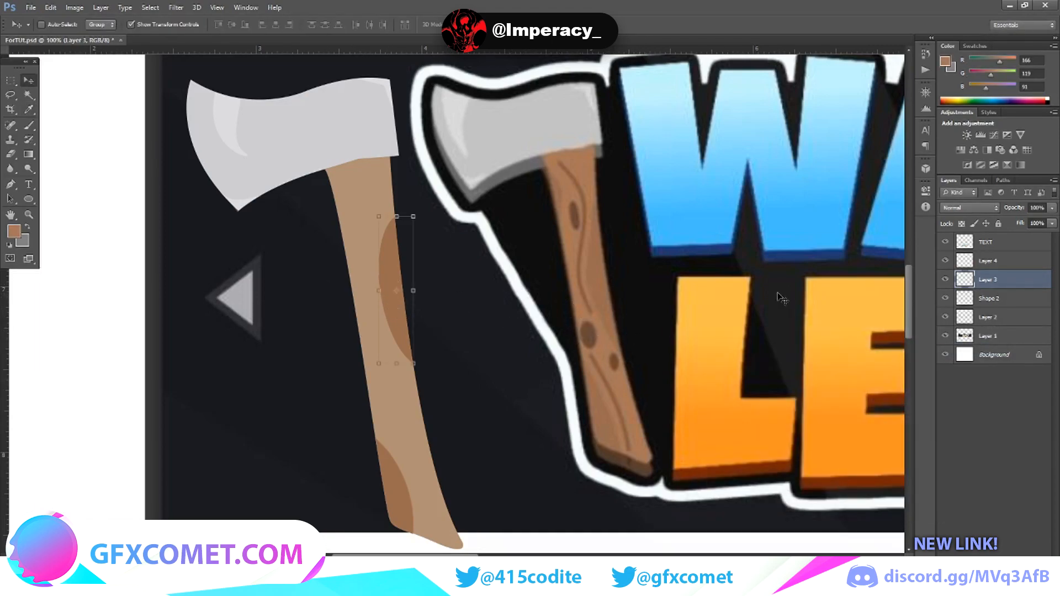
Step: Load Layer 2's pixels as a selection and prepare a soft round brush of 141 px with 0% hardness
click(996, 391)
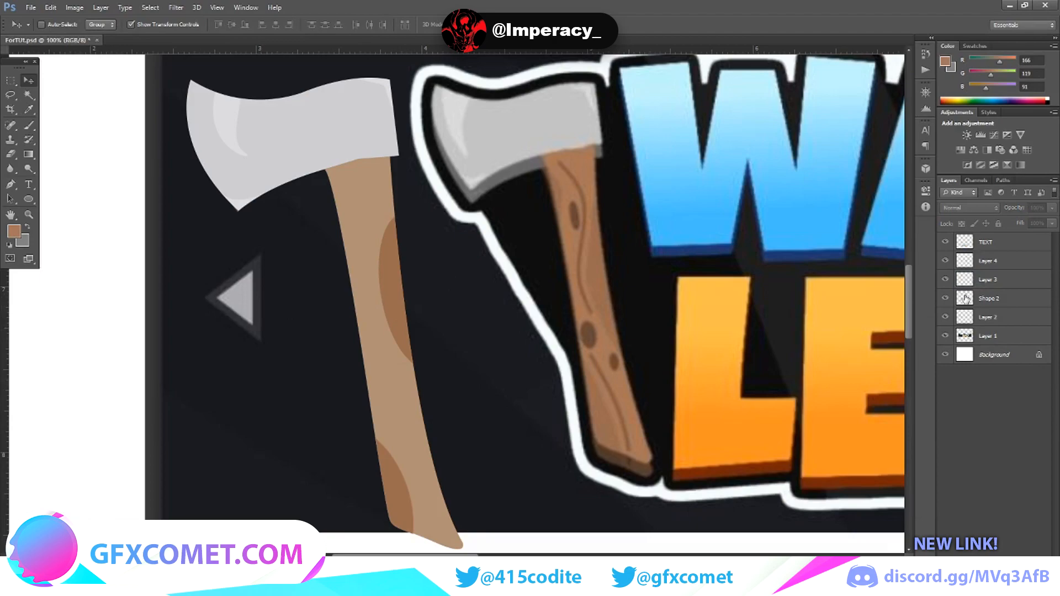
click(965, 299)
right_click(963, 311)
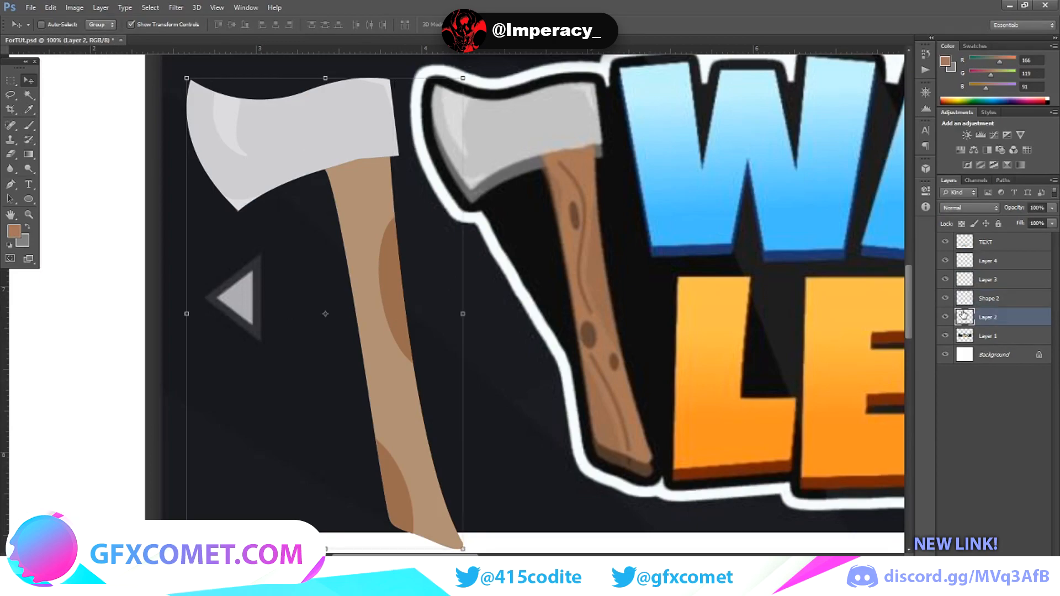
click(938, 80)
click(28, 124)
click(56, 24)
click(52, 115)
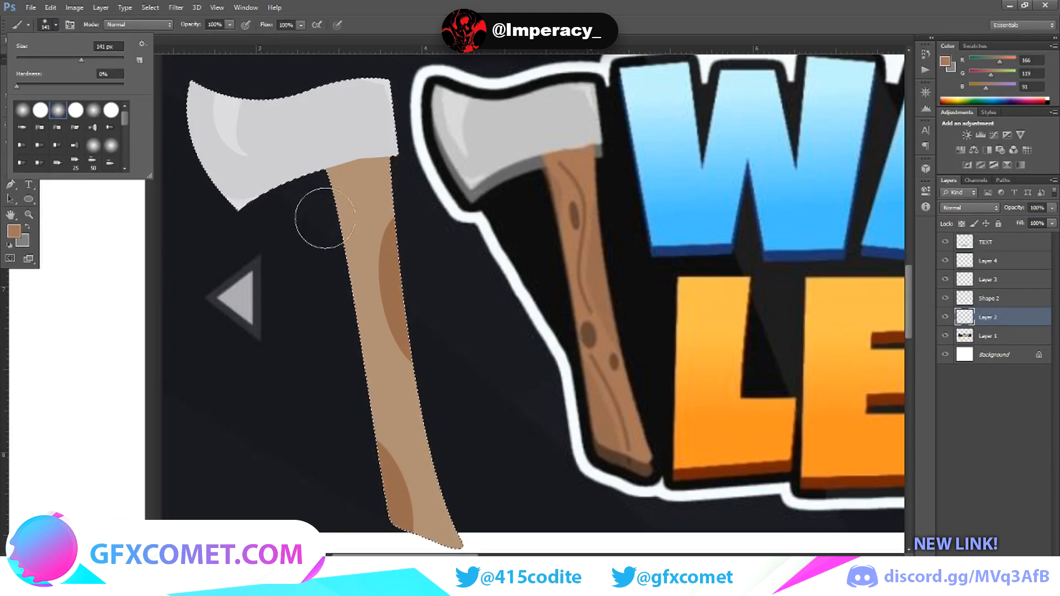
Step: Paint the whole handle on Layer 2 with the brown a6775b, up to where it meets the blade
click(14, 231)
click(912, 505)
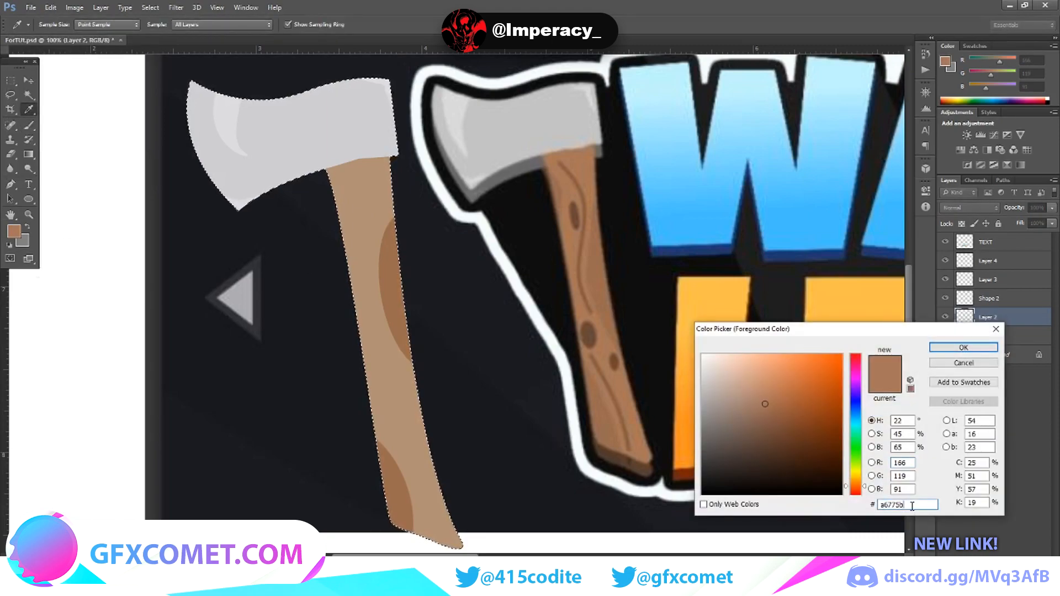
click(973, 354)
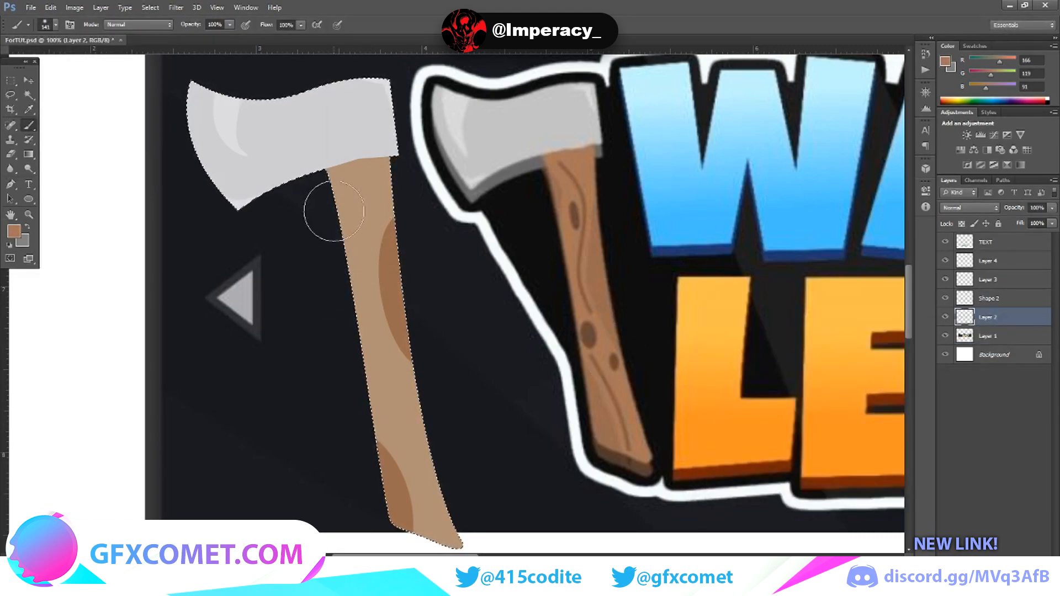
mouse_move(340, 221)
mouse_down()
mouse_move(348, 241)
mouse_move(302, 295)
mouse_move(320, 324)
mouse_move(285, 344)
mouse_move(346, 386)
mouse_up()
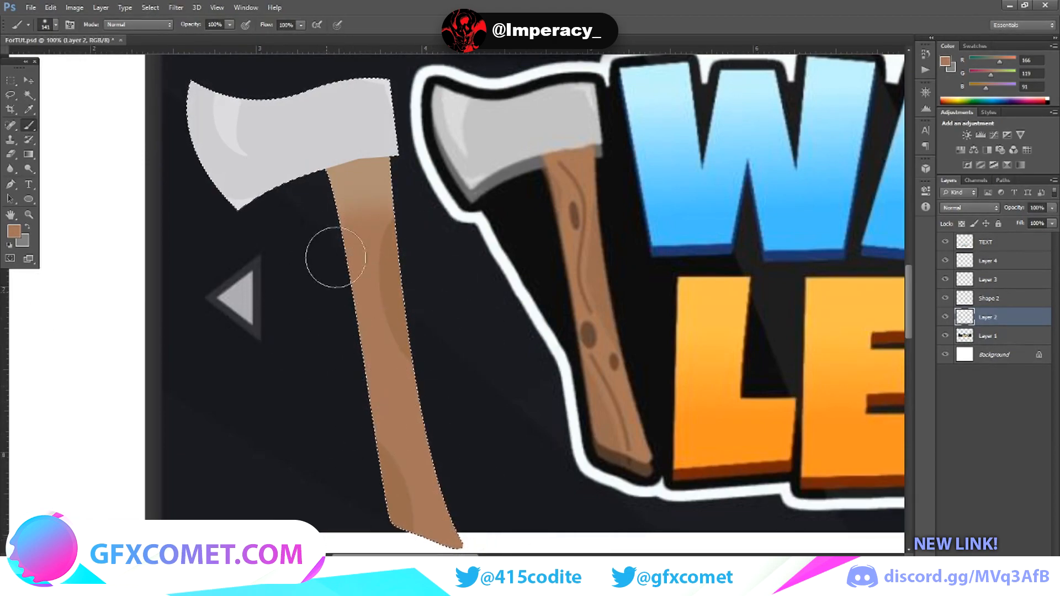
mouse_move(291, 213)
mouse_down()
mouse_move(373, 219)
mouse_move(479, 183)
mouse_up()
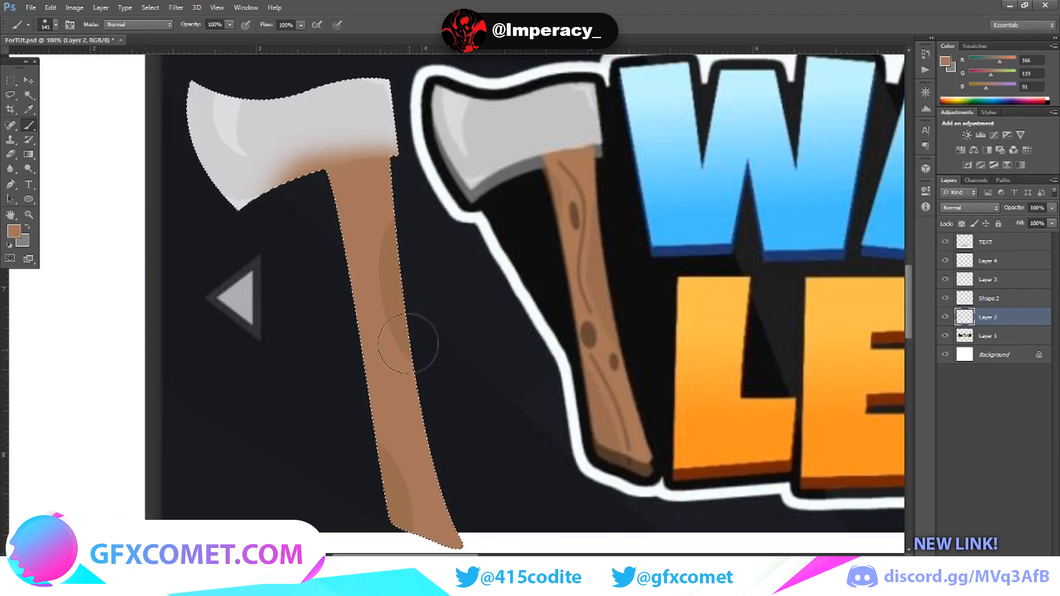
Step: Set the foreground colour to a17255 and brush subtle darker tones over the handle
click(12, 232)
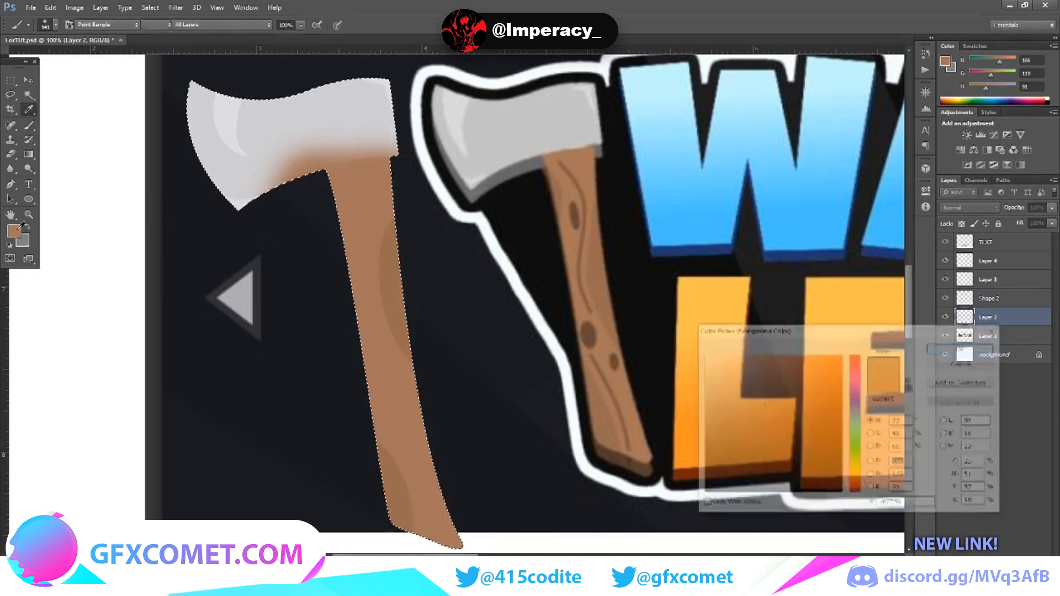
click(767, 406)
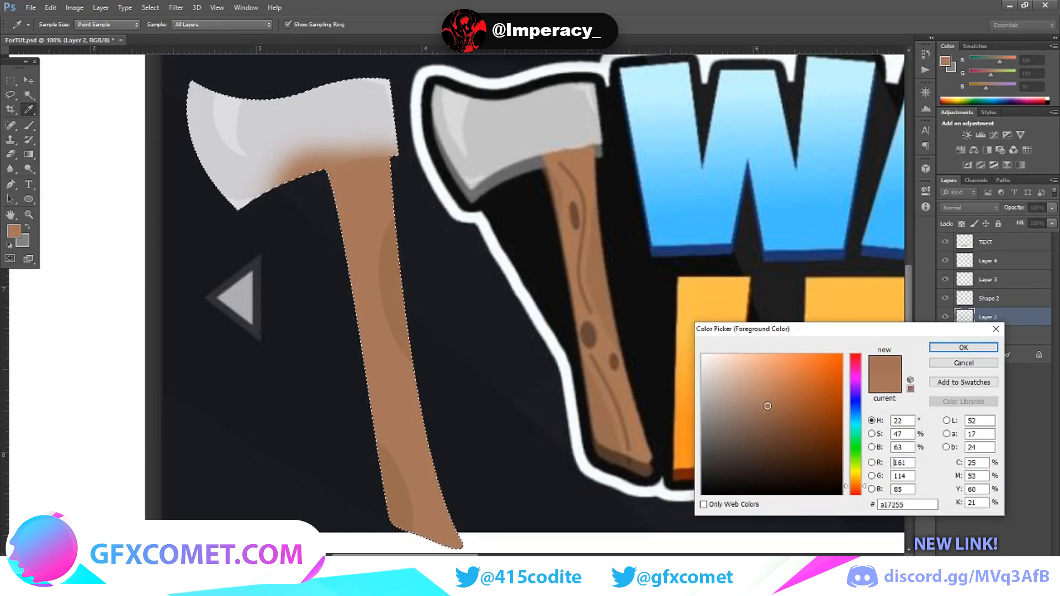
click(963, 347)
key(b)
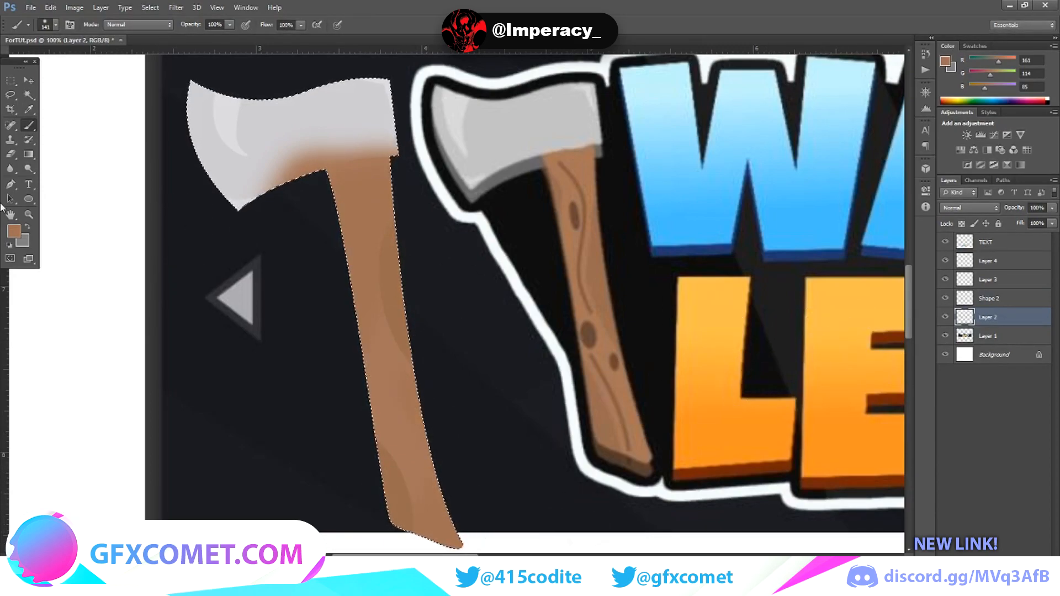
Step: Set the foreground colour to a lighter brown with RGB values 188, 142, 115
click(15, 232)
drag(706, 383, 754, 391)
click(964, 348)
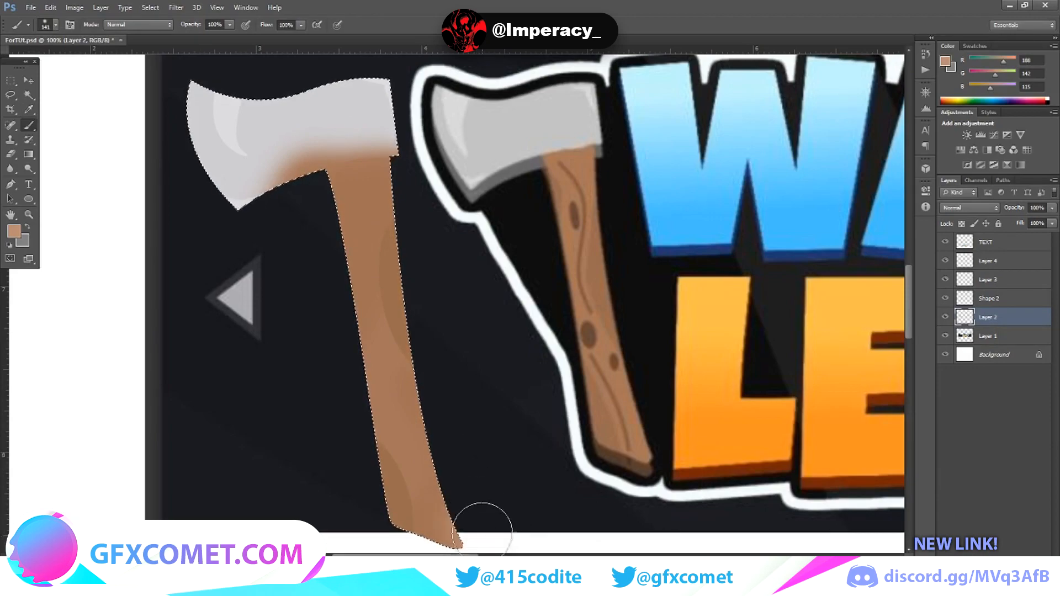
Step: Try erasing the brown spill from the blade's lower edge with a smaller eraser, and undo the erasing
scroll(331, 287, up, 2)
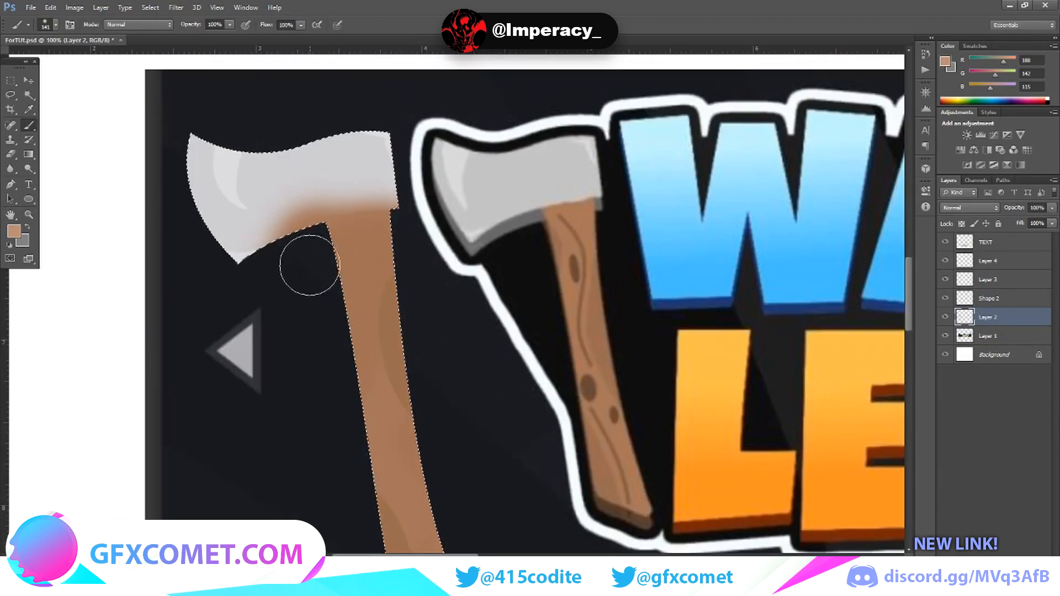
click(11, 154)
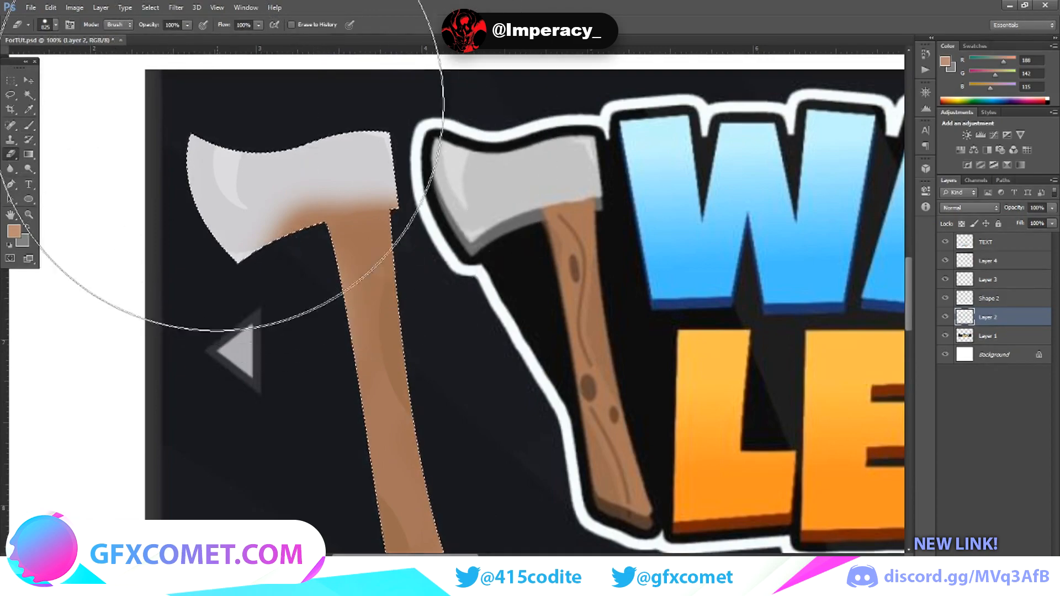
click(55, 25)
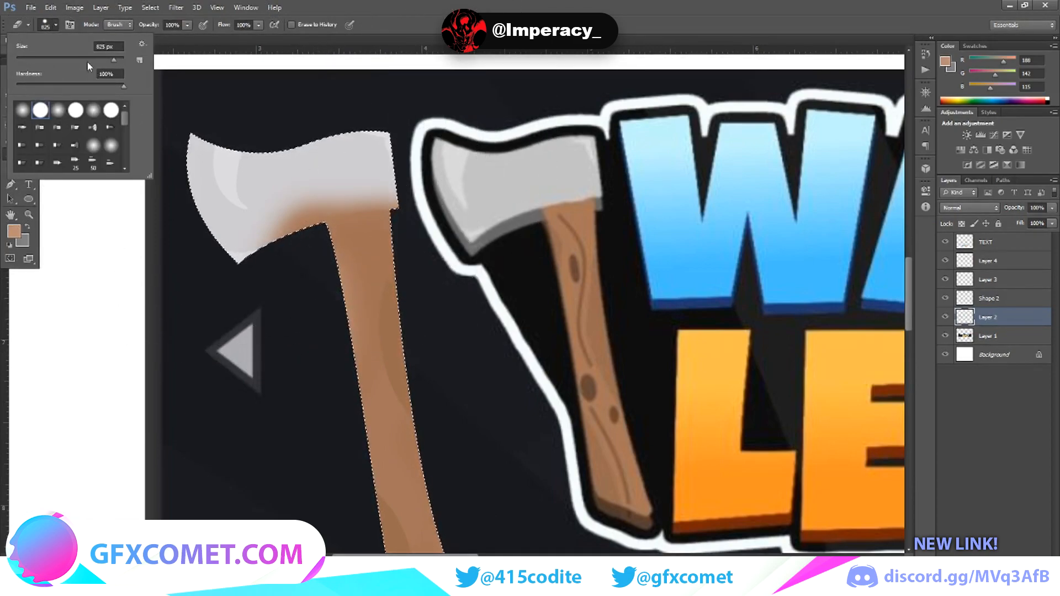
drag(64, 59, 63, 60)
drag(265, 225, 278, 216)
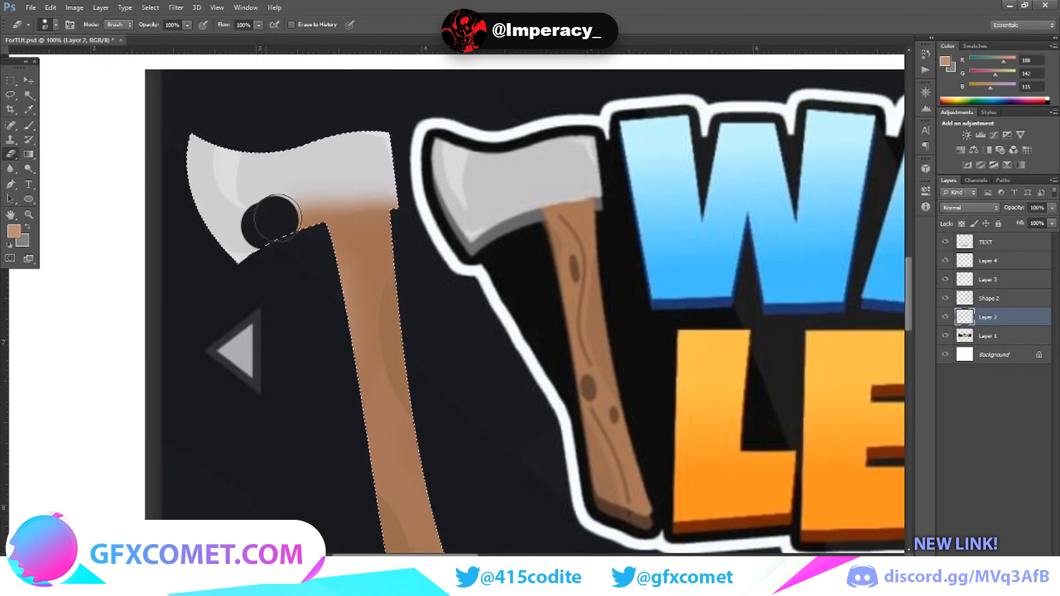
key(ctrl+z)
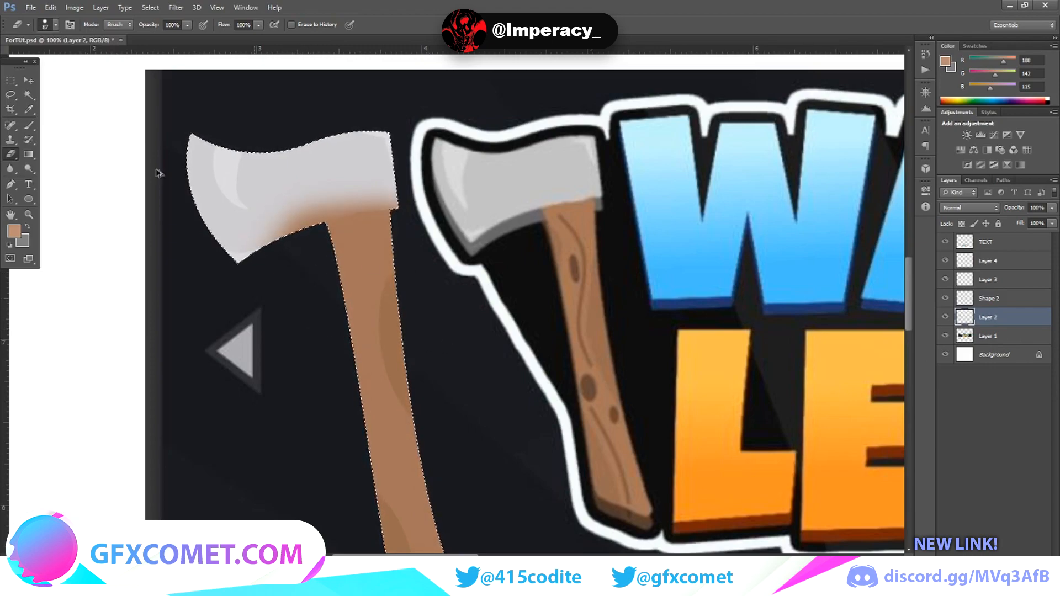
Step: Undo and redo the latest changes to Layer 2, and clear the selection around the axe
click(10, 80)
click(287, 225)
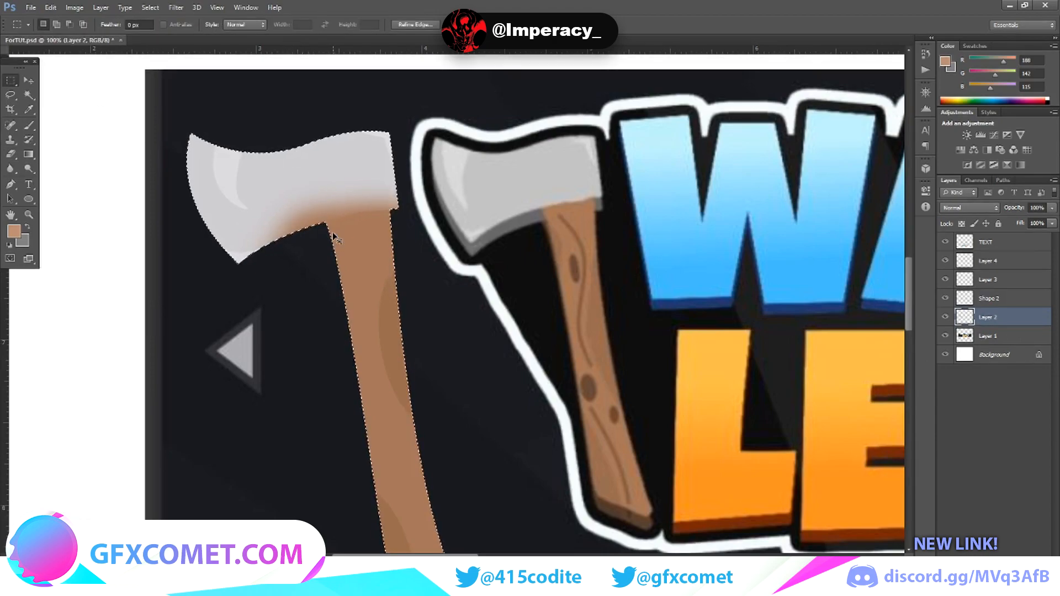
key(ctrl+z)
click(74, 7)
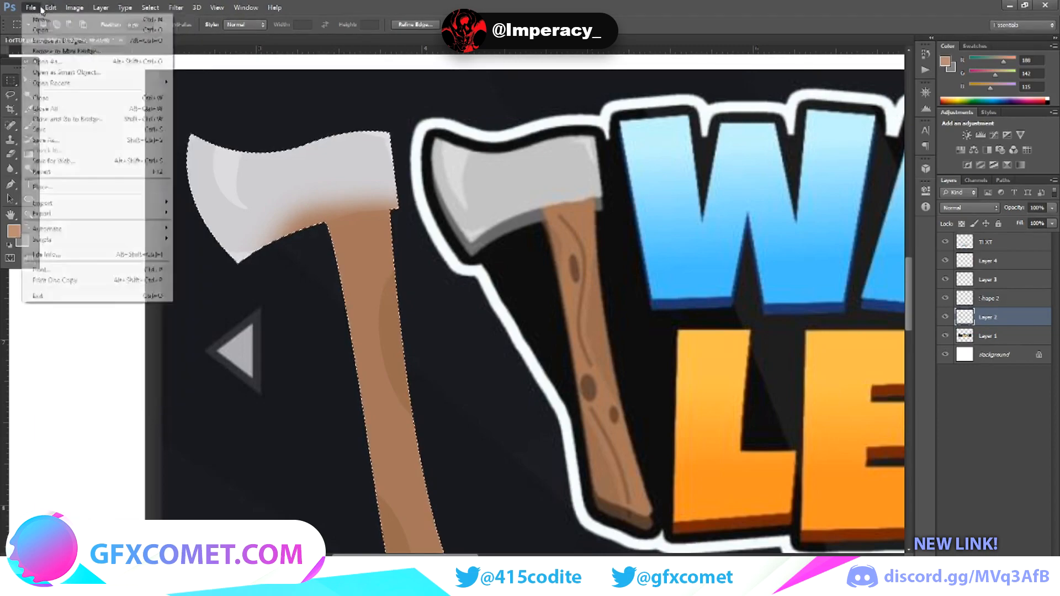
click(67, 21)
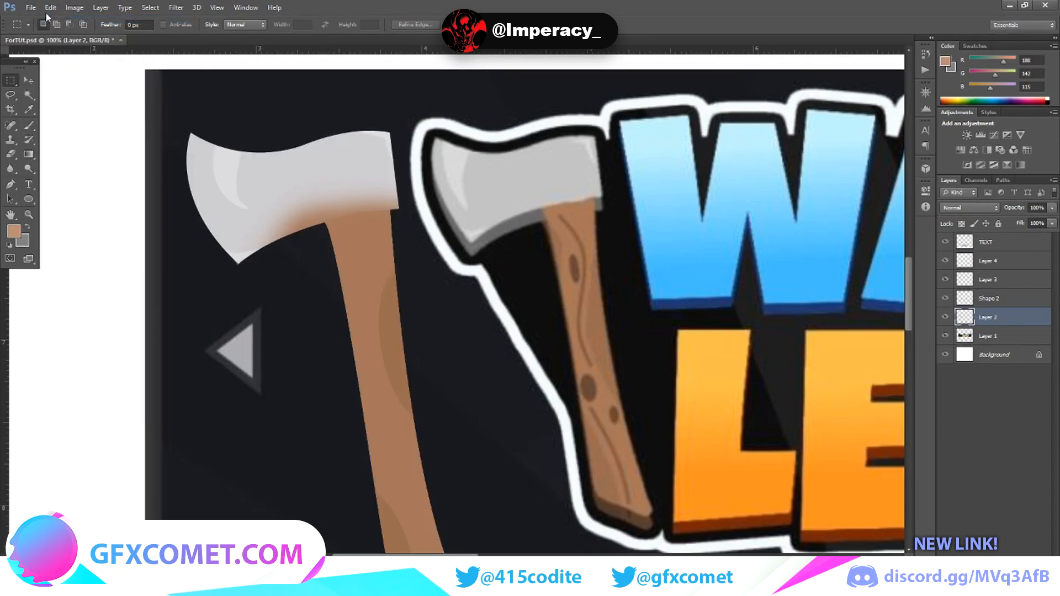
click(48, 8)
click(67, 20)
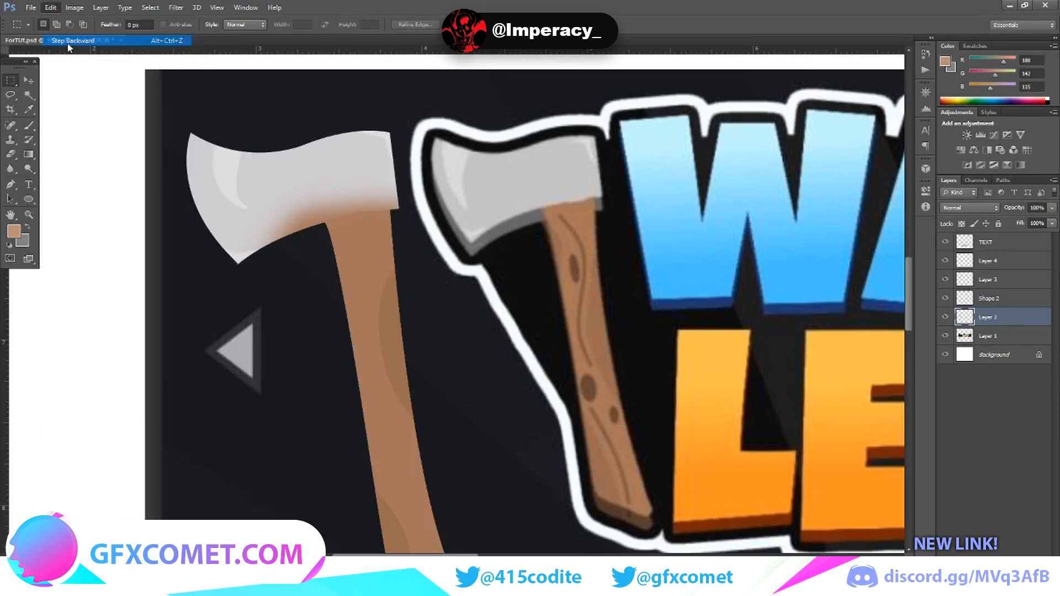
click(48, 8)
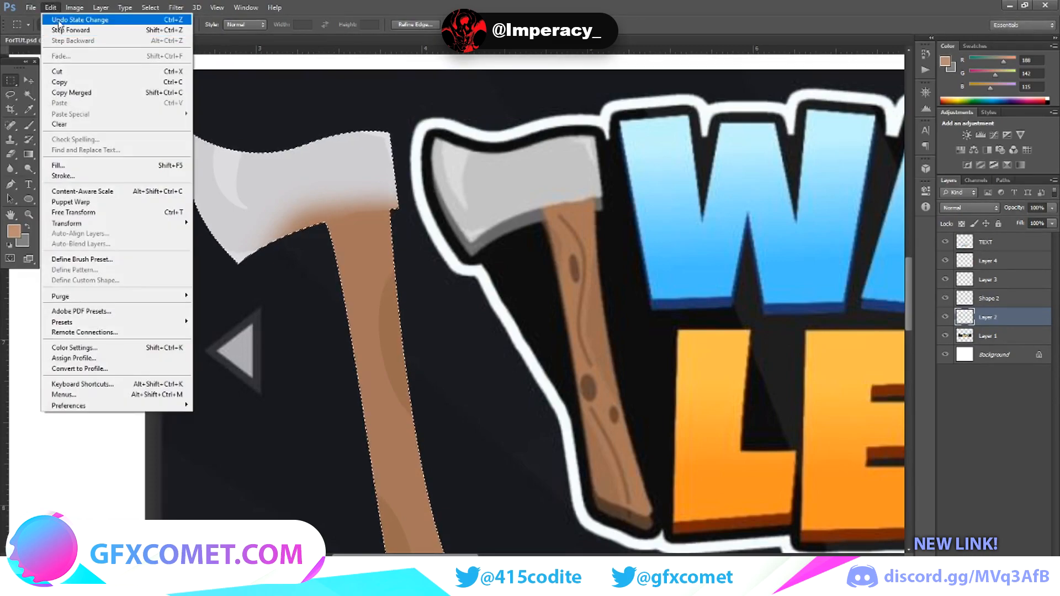
click(67, 20)
click(36, 8)
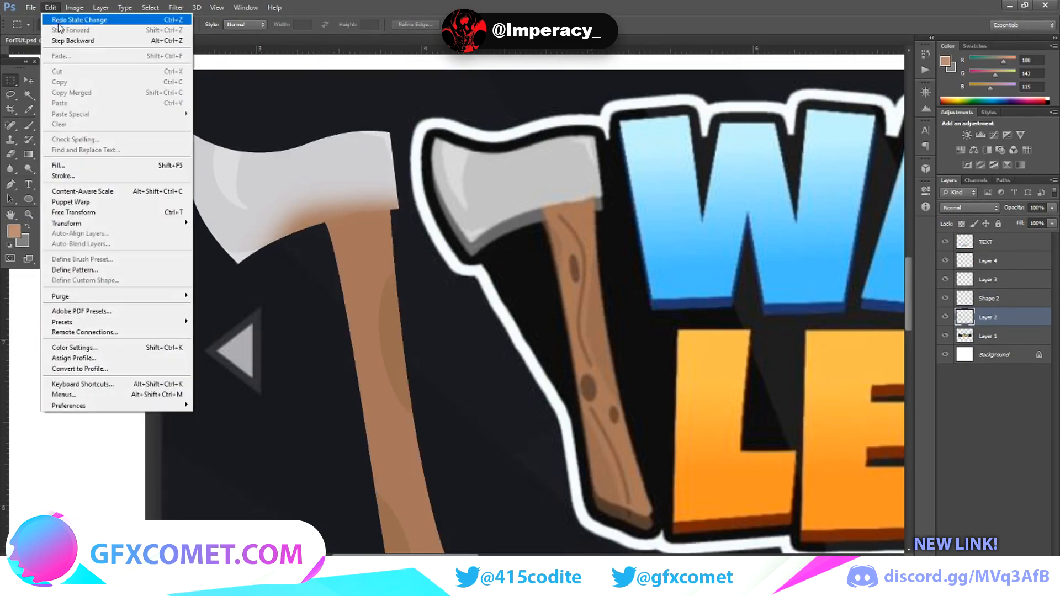
click(62, 22)
click(329, 182)
scroll(494, 500, down, 4)
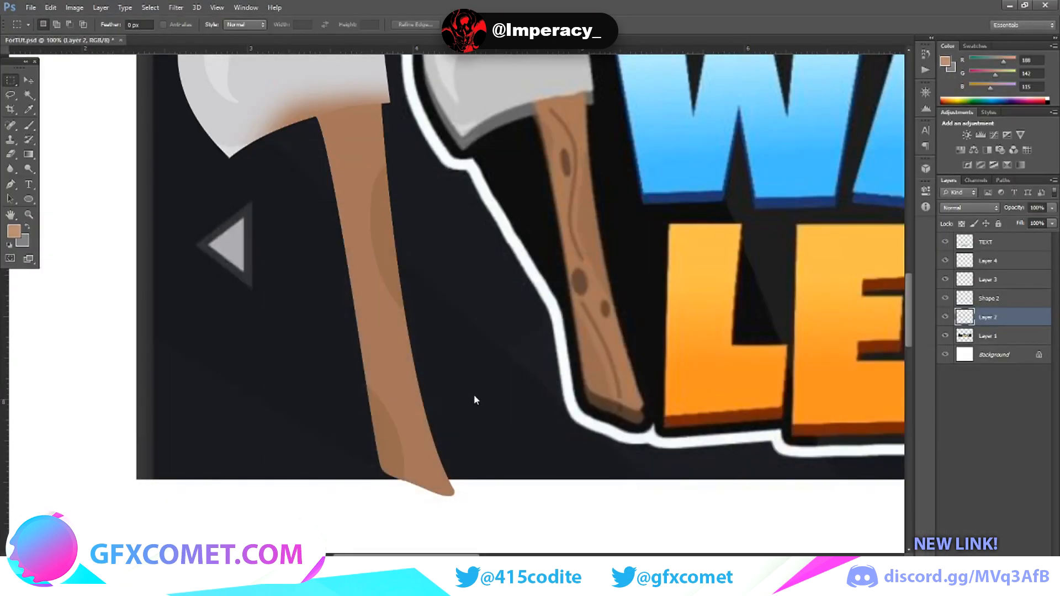
Step: Paste the copied axe as pixels and move it beside the existing axe, past the banner's edge
key(ctrl+v)
click(566, 189)
click(30, 82)
click(473, 220)
drag(512, 329, 95, 268)
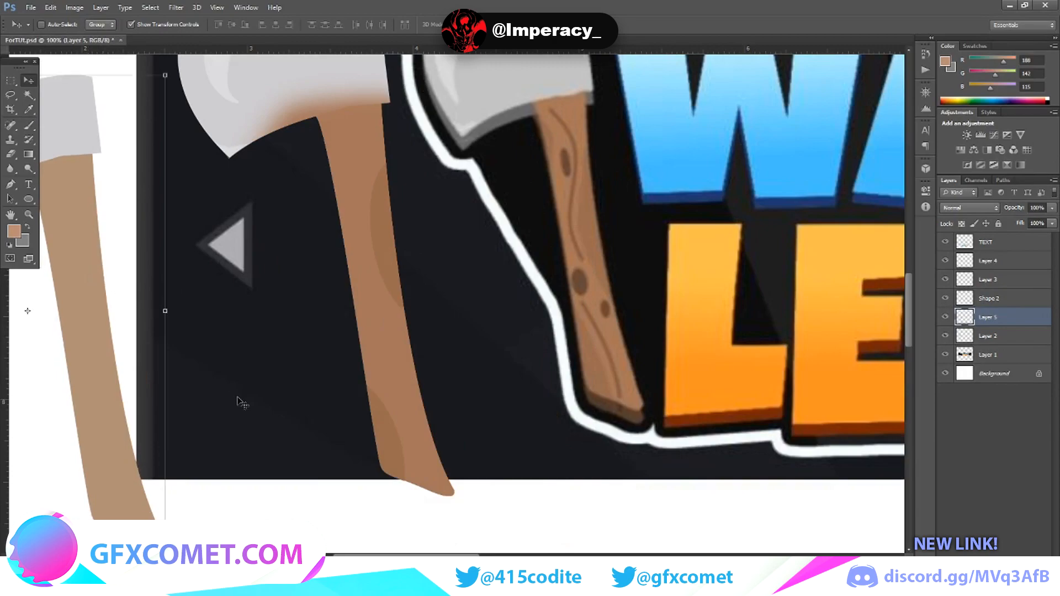
scroll(308, 447, down, 2)
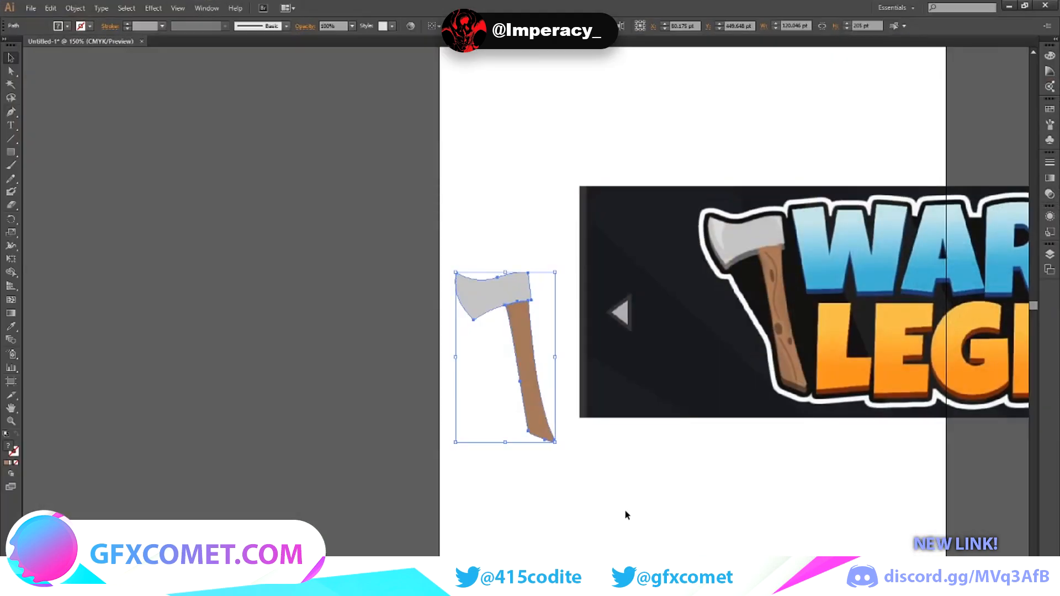
Step: In Illustrator, separate the brown handle from the axe blade by moving it below, and copy the handle alone
click(625, 509)
drag(578, 472, 446, 274)
click(564, 458)
drag(544, 431, 510, 504)
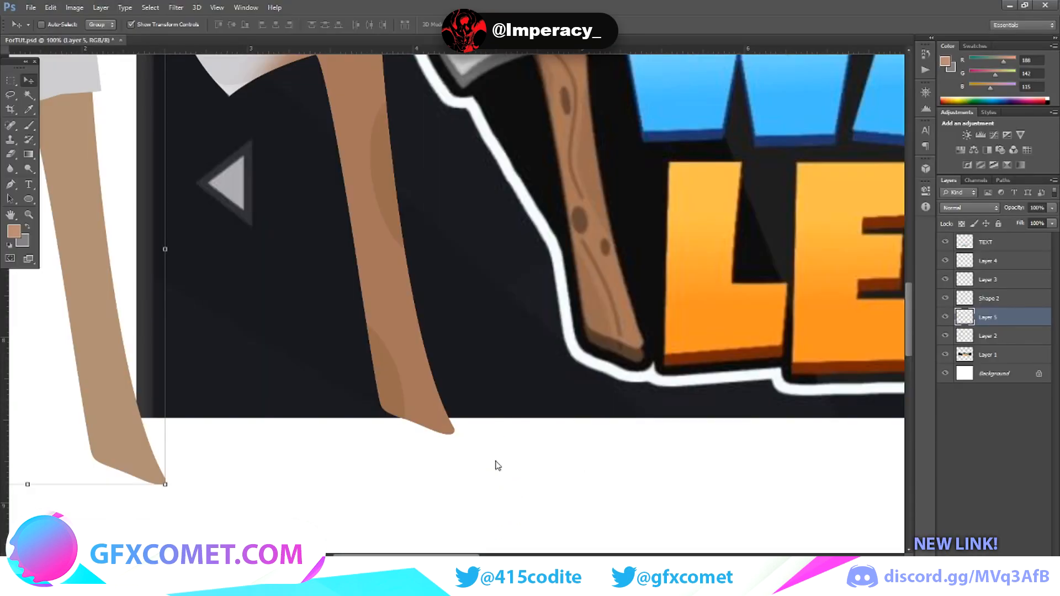
Step: Switch to Photoshop and paste the handle as pixels, placing it on the white area below the banner
key(ctrl+v)
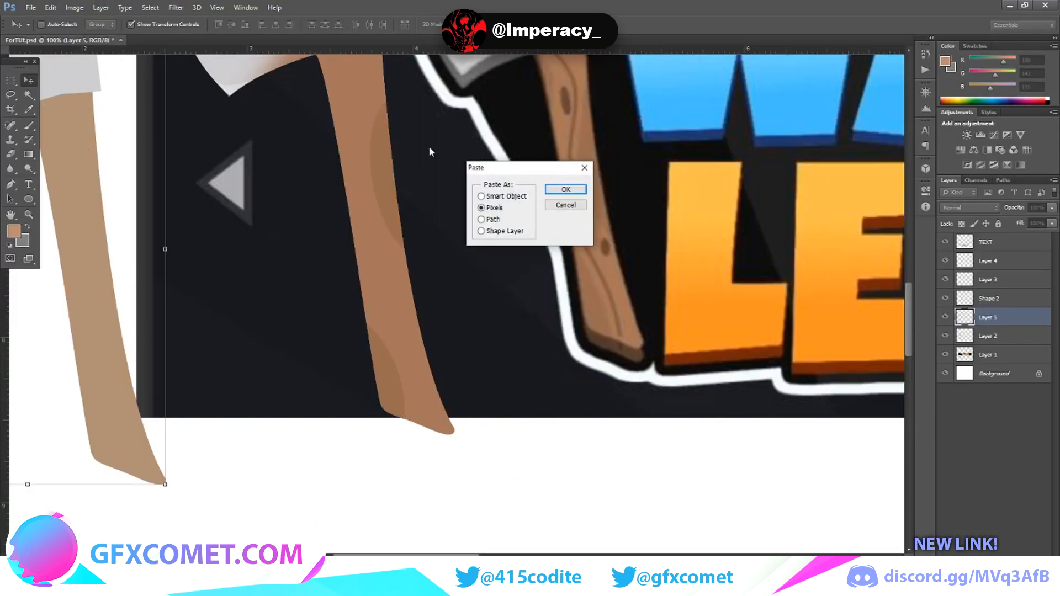
click(563, 186)
drag(567, 406, 449, 541)
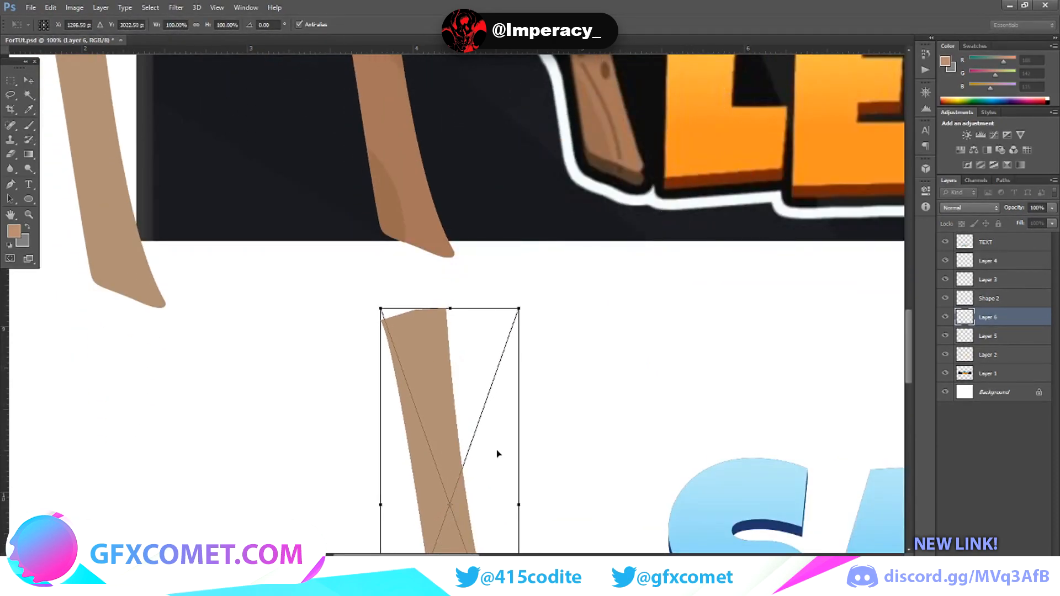
click(29, 80)
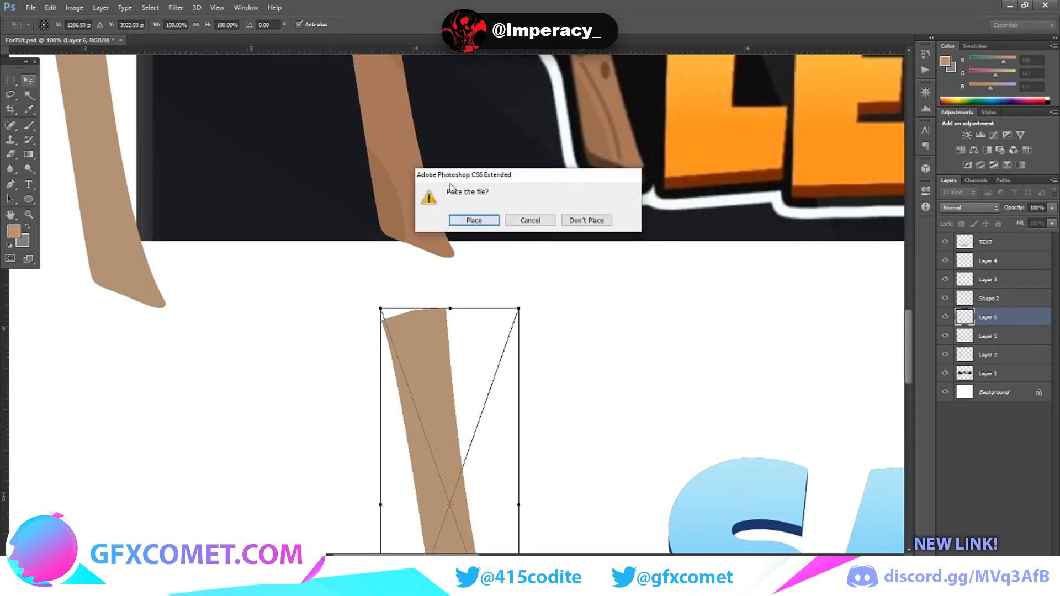
click(466, 217)
Step: Delete the Shape 2 layer
click(1005, 302)
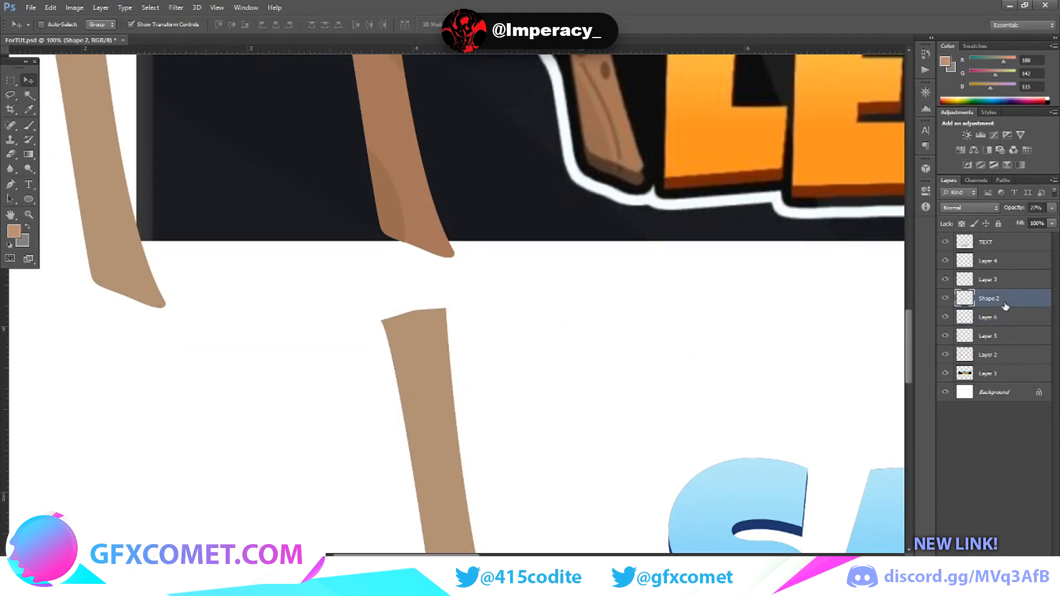
key(Delete)
scroll(627, 430, up, 10)
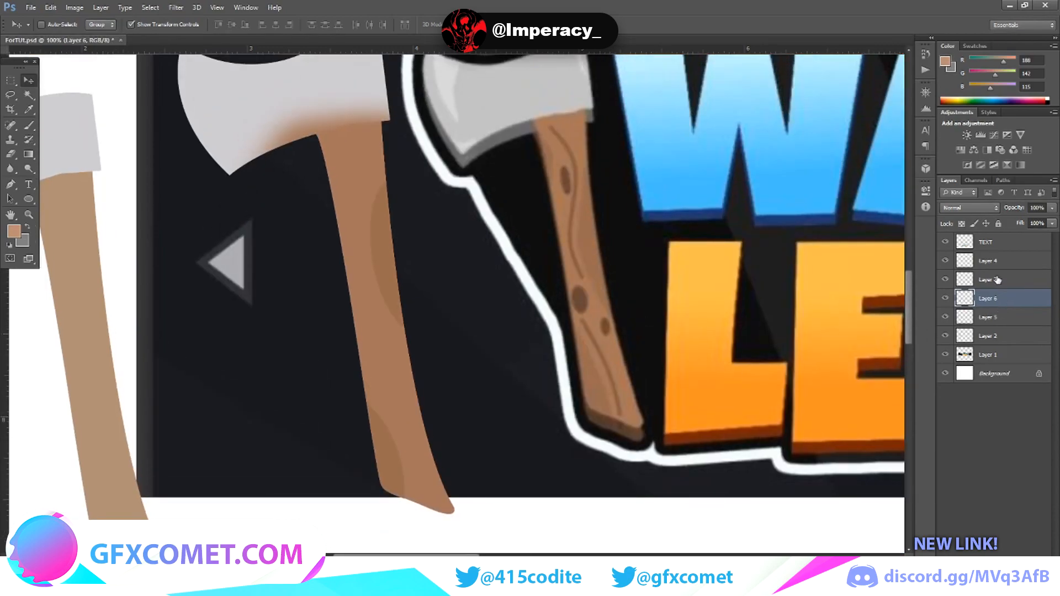
Step: Try merging Layer 3 down into the new handle's layer, and undo the merge
click(997, 279)
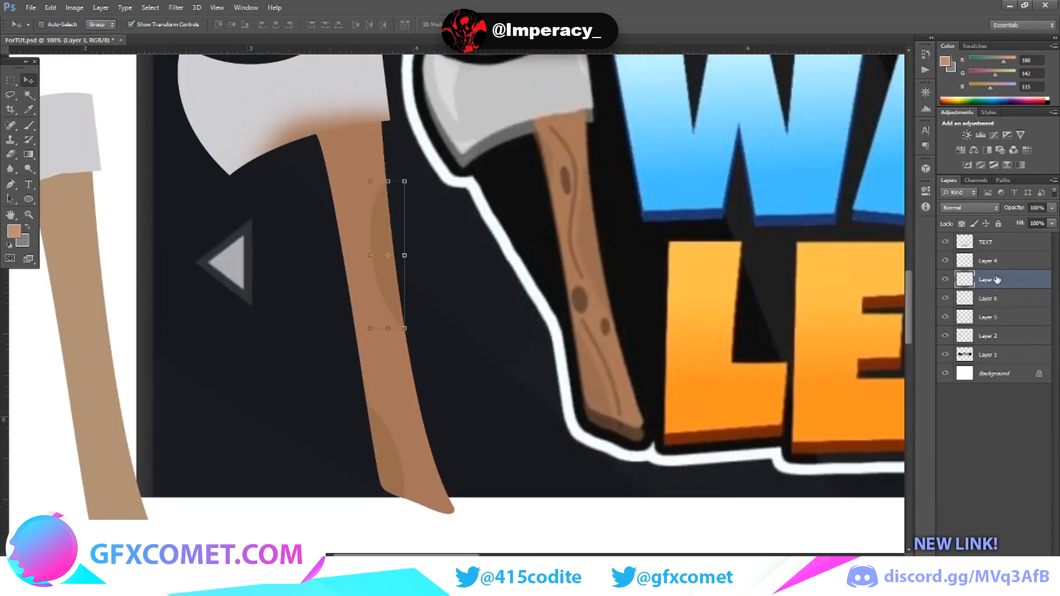
key(ctrl+e)
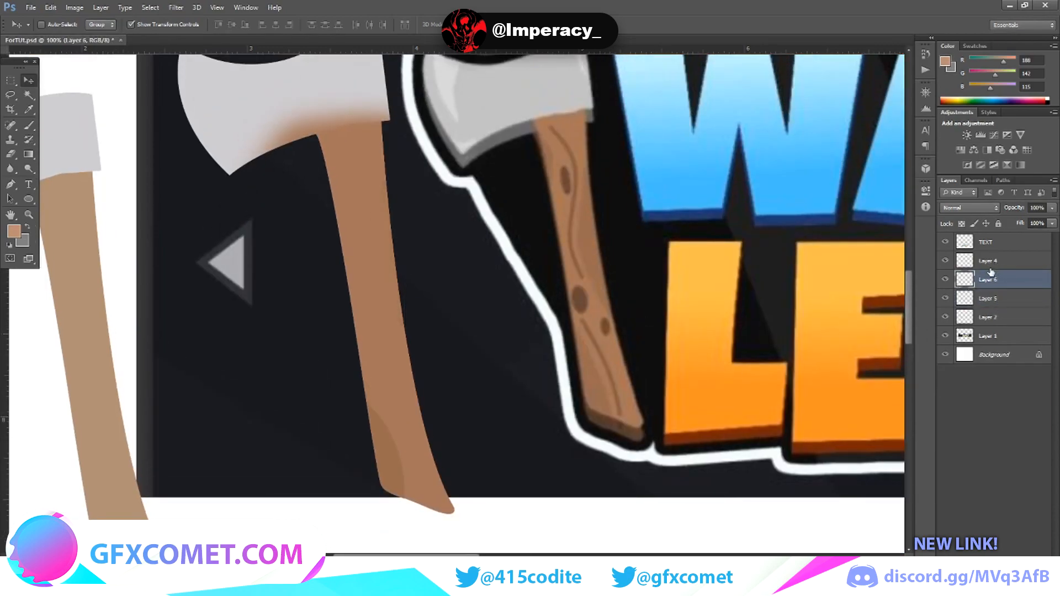
key(ctrl+z)
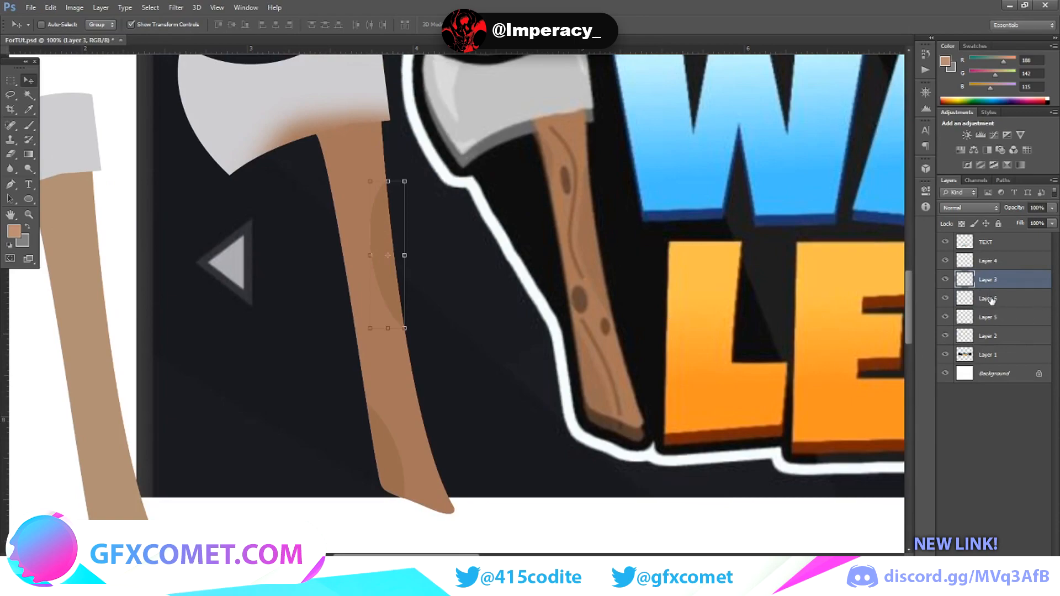
Step: Select Layer 3 and Layer 4 together and move both side shading shapes onto the newly pasted handle
shift+click(989, 298)
click(994, 280)
shift+click(991, 261)
drag(390, 259, 451, 270)
click(11, 80)
scroll(621, 398, up, 10)
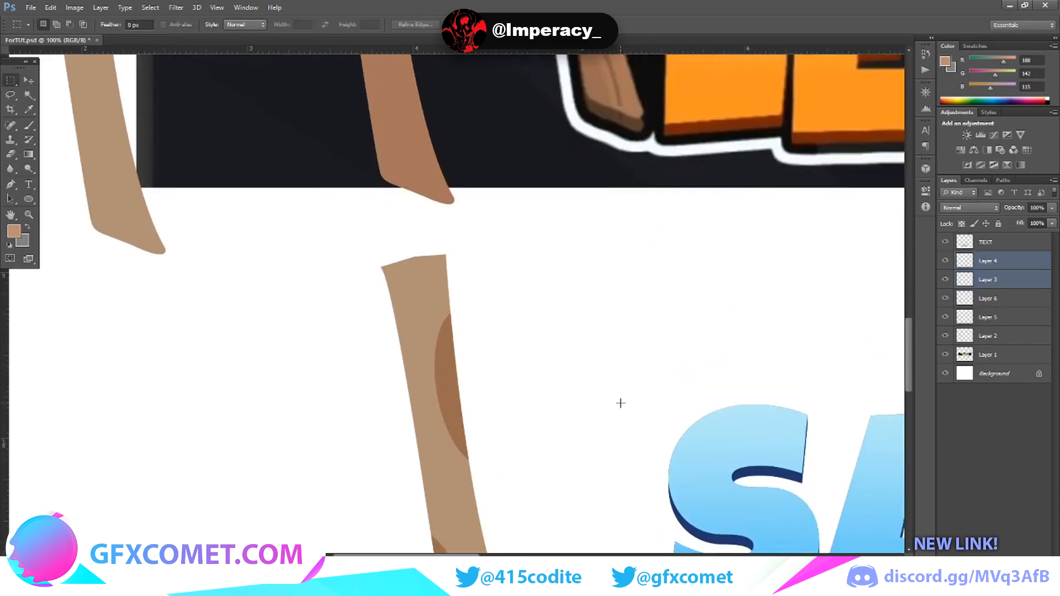
Step: Delete the old axe on Layer 2 and the extra axe copy on Layer 5
scroll(621, 403, up, 4)
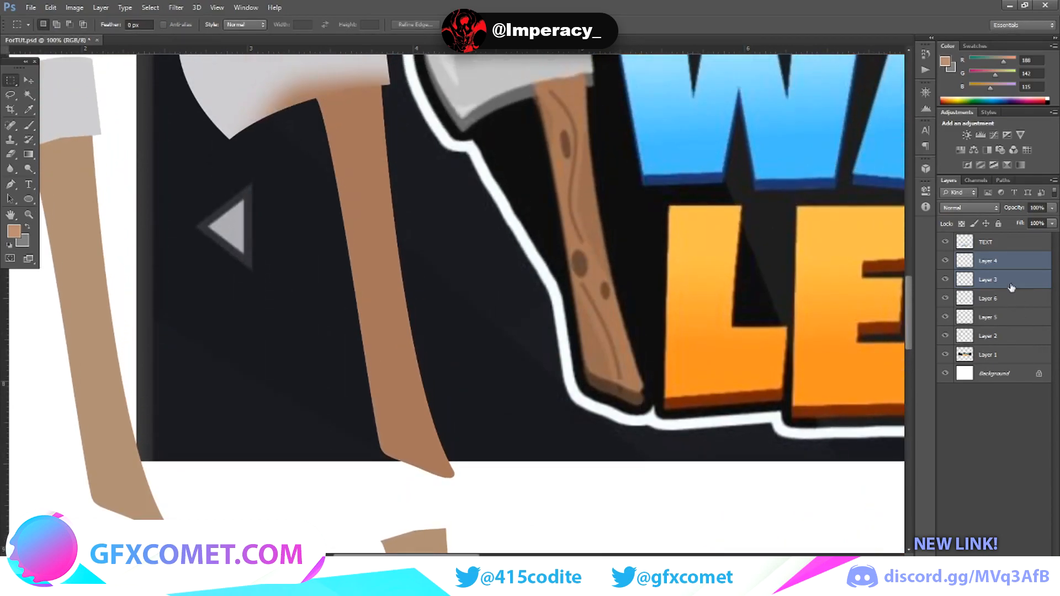
click(1005, 333)
scroll(743, 268, up, 2)
key(v)
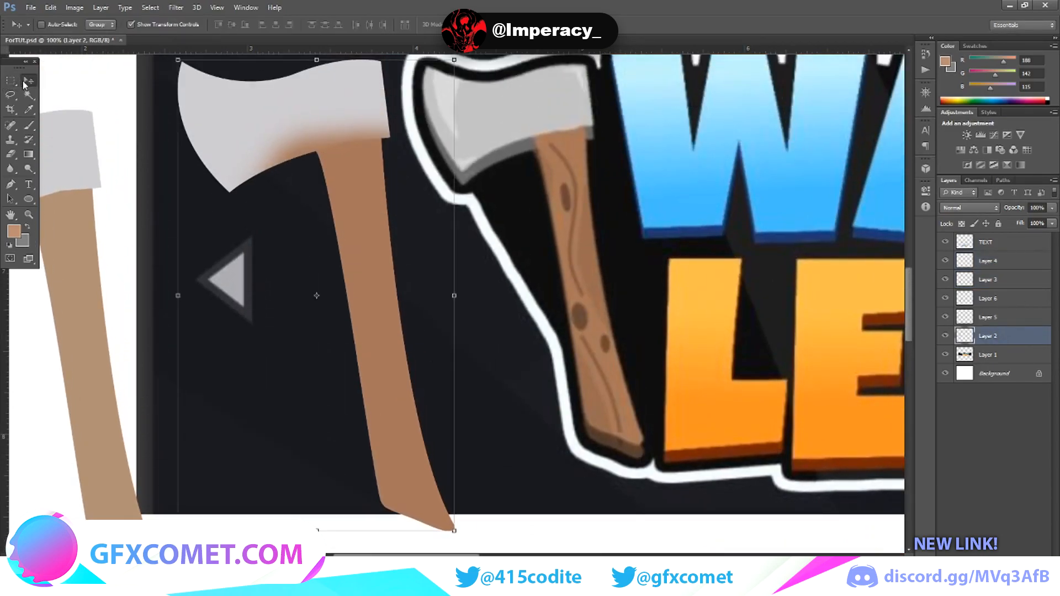
key(Delete)
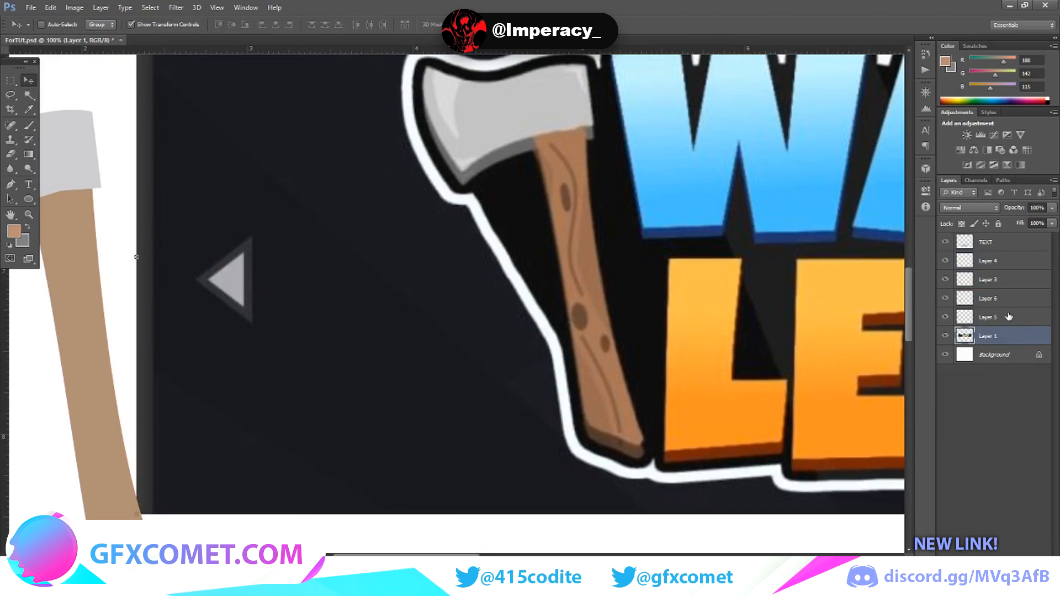
click(1009, 316)
key(Delete)
Step: Select Layers 4, 3 and 6 and move the handle with its shading onto the dark banner beside the reference axe
scroll(496, 414, down, 9)
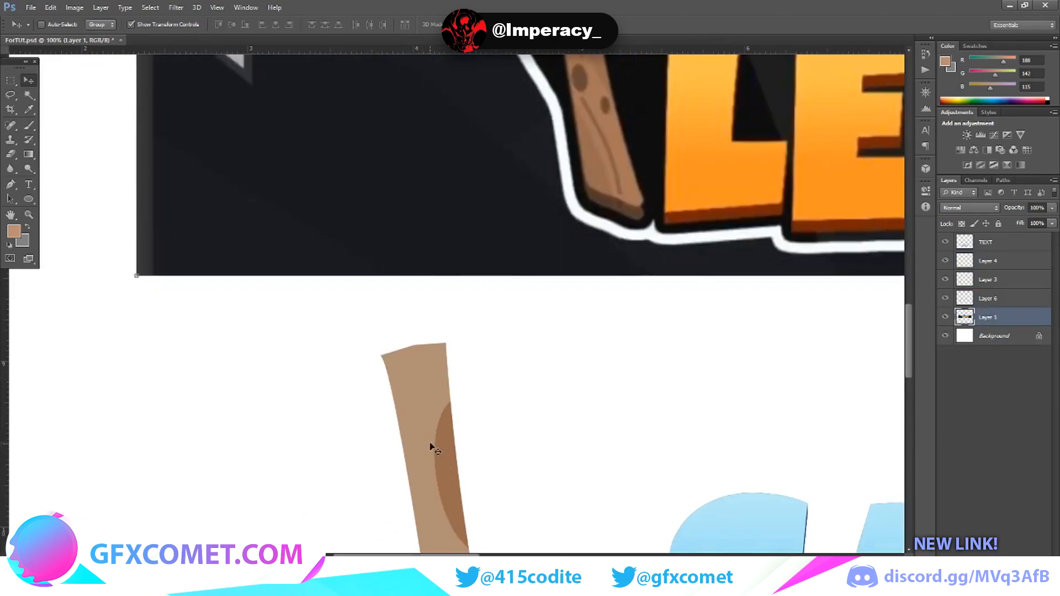
scroll(433, 448, down, 7)
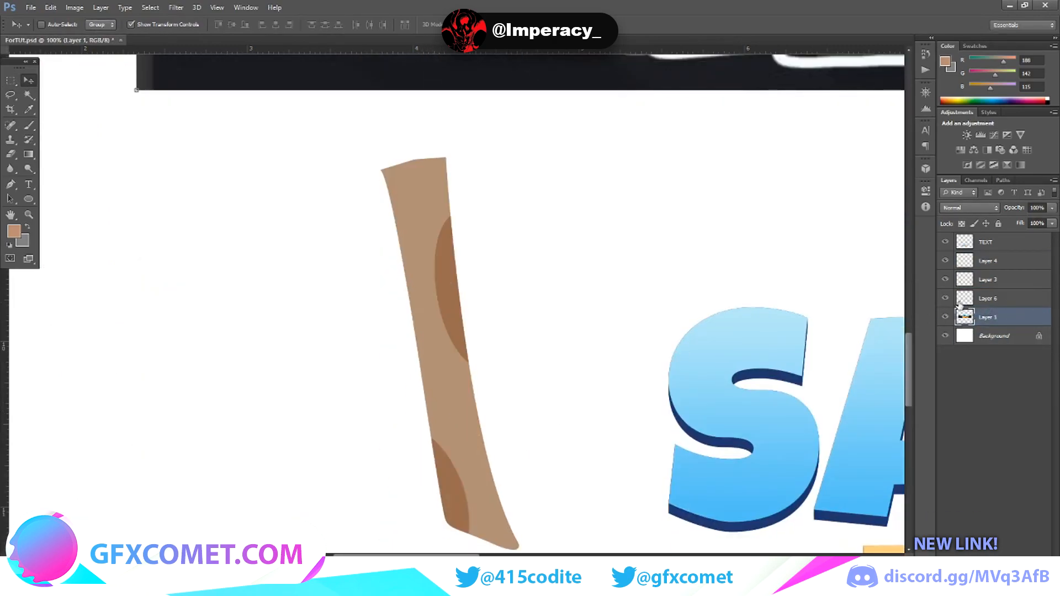
scroll(515, 298, up, 3)
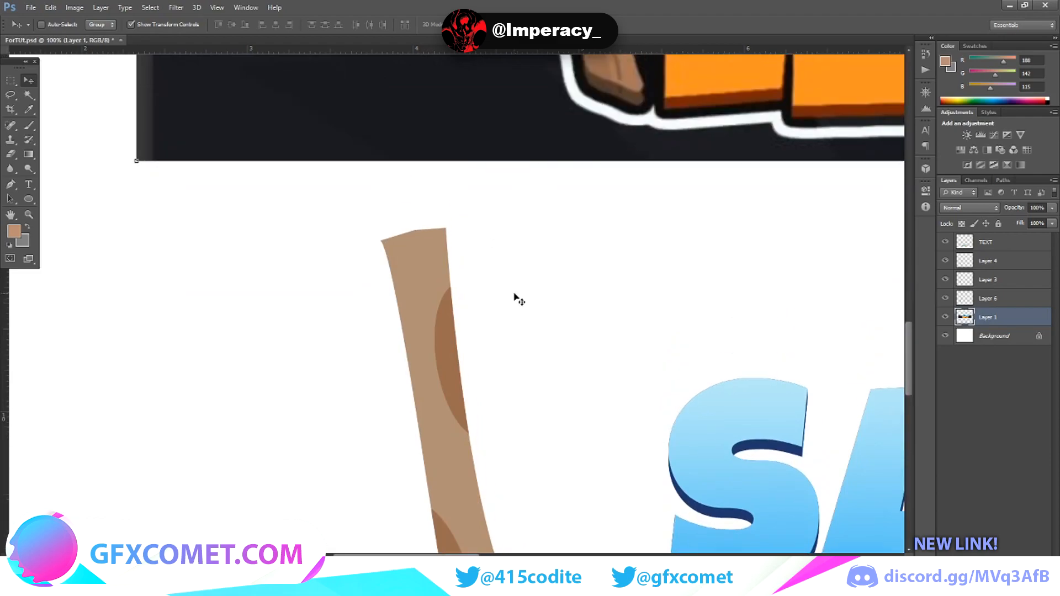
click(1004, 265)
double_click(1003, 297)
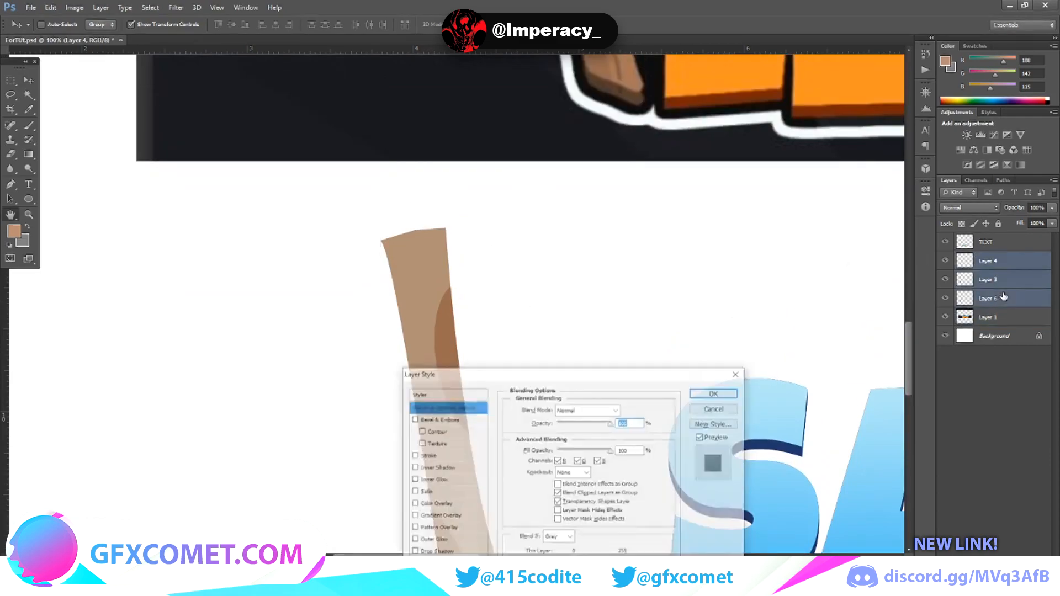
click(740, 374)
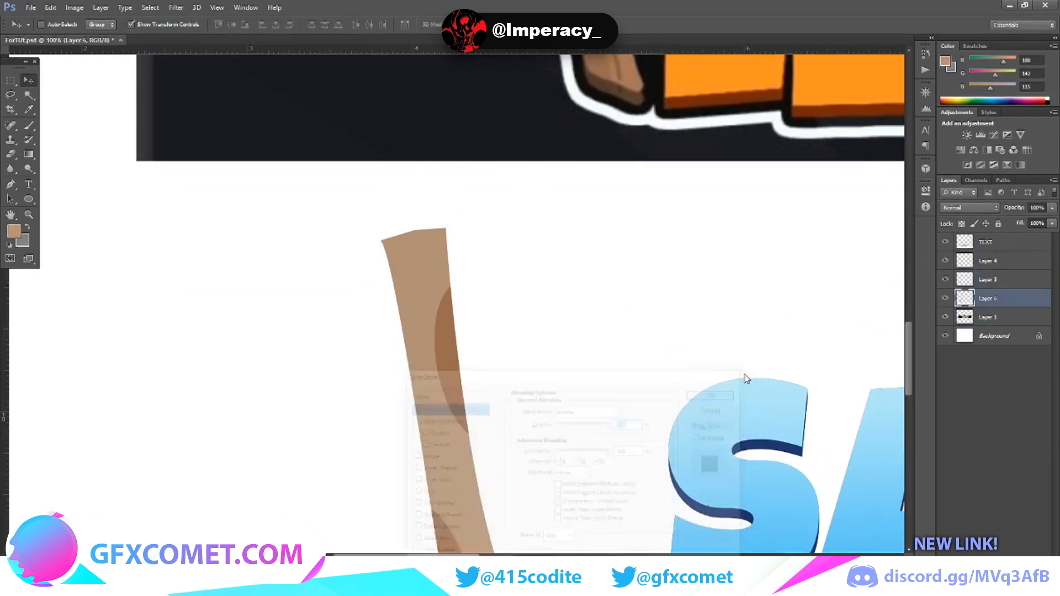
shift+click(996, 263)
drag(421, 289, 346, 167)
click(985, 399)
Step: Add a Gradient Overlay effect to the handle on Layer 6
click(992, 264)
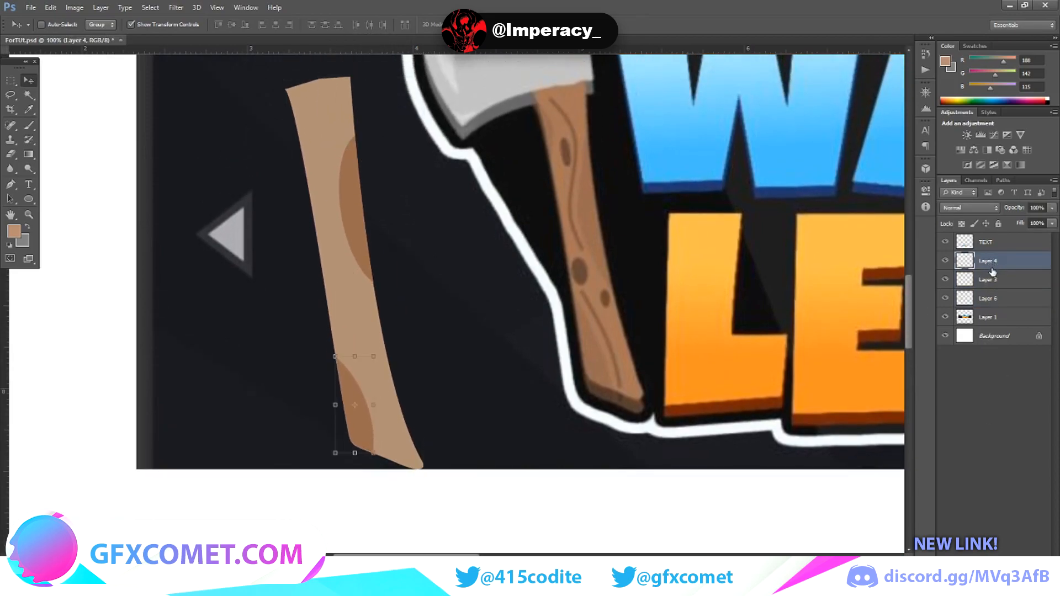
click(993, 285)
right_click(996, 298)
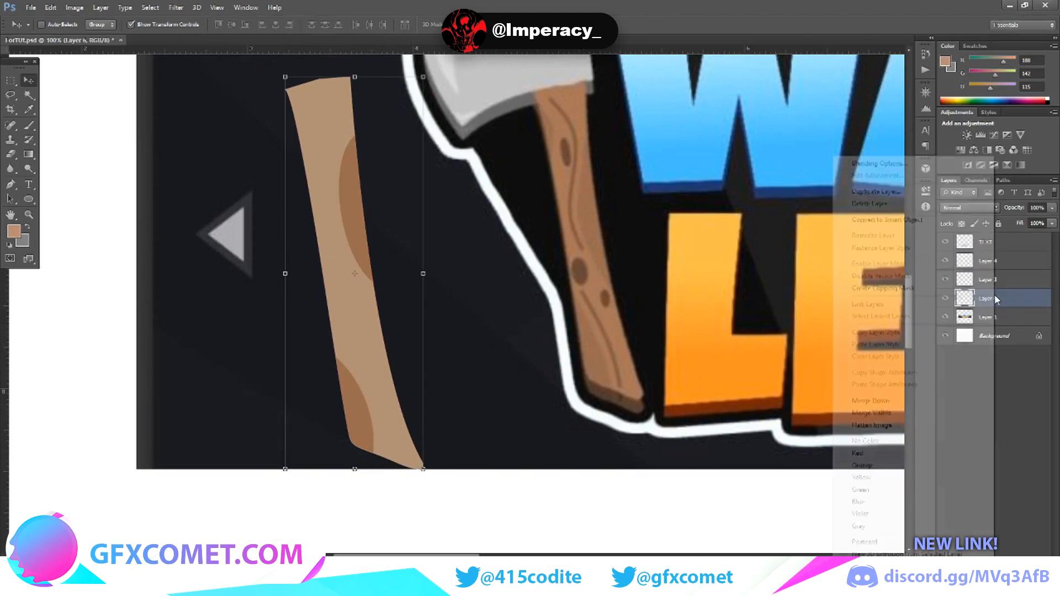
click(927, 161)
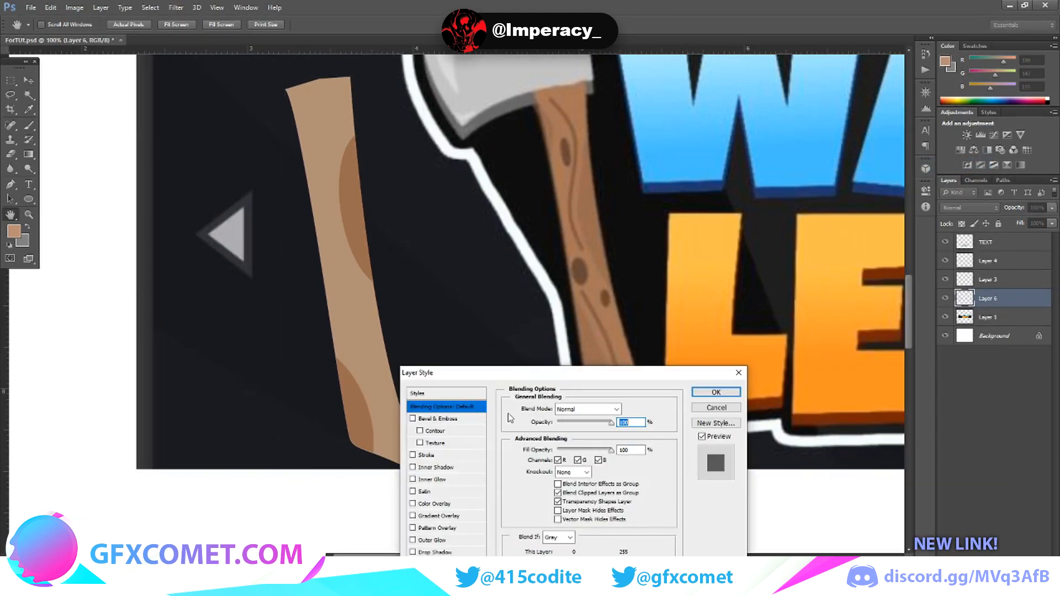
drag(517, 380, 825, 278)
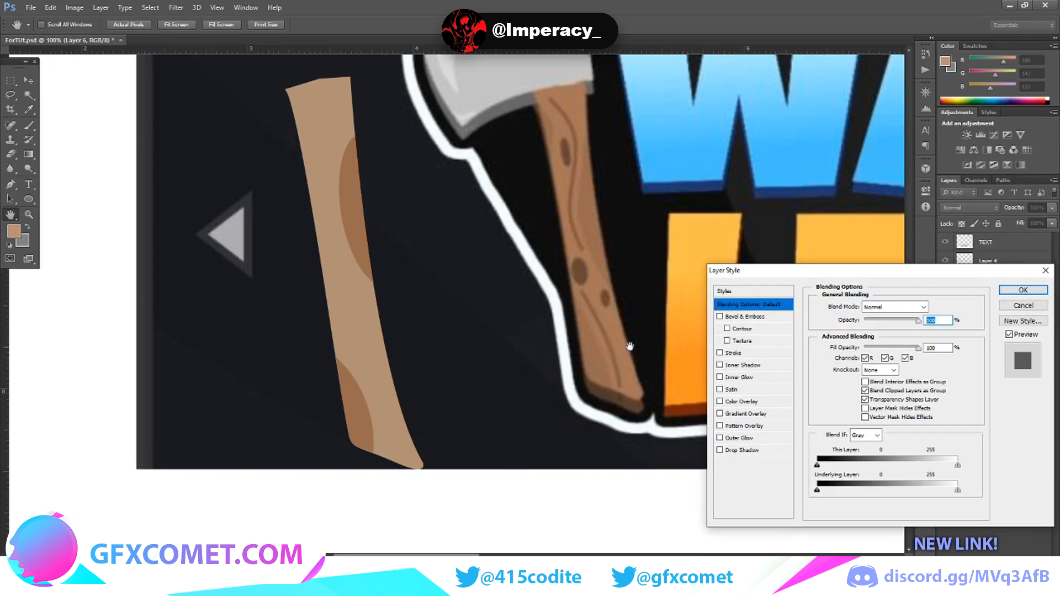
click(750, 414)
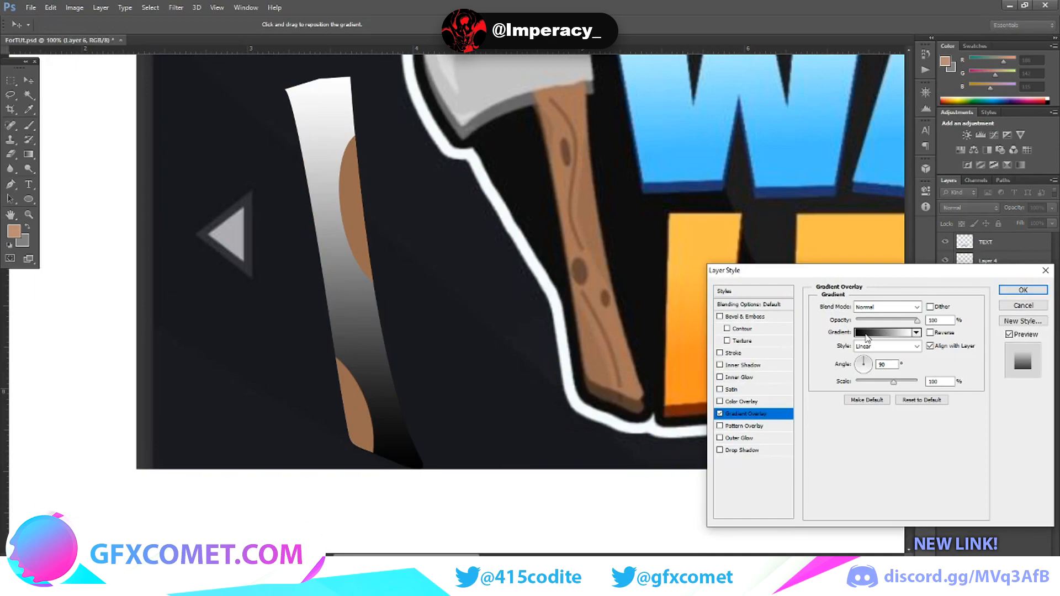
Step: Set the gradient's starting colour stop to brown a5775b, sampled from the lower end of the reference axe's handle
click(867, 338)
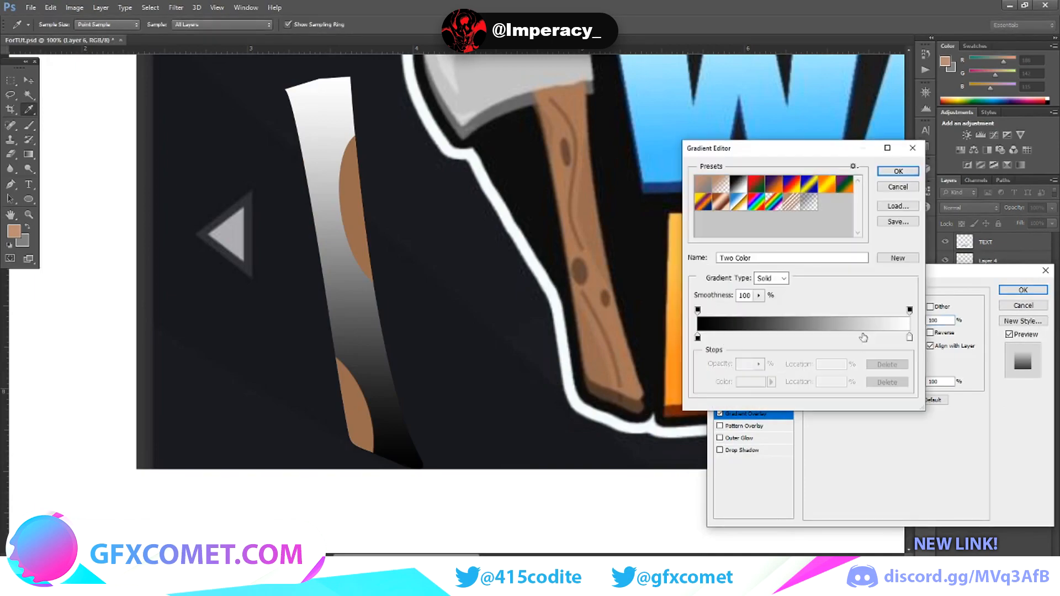
double_click(697, 338)
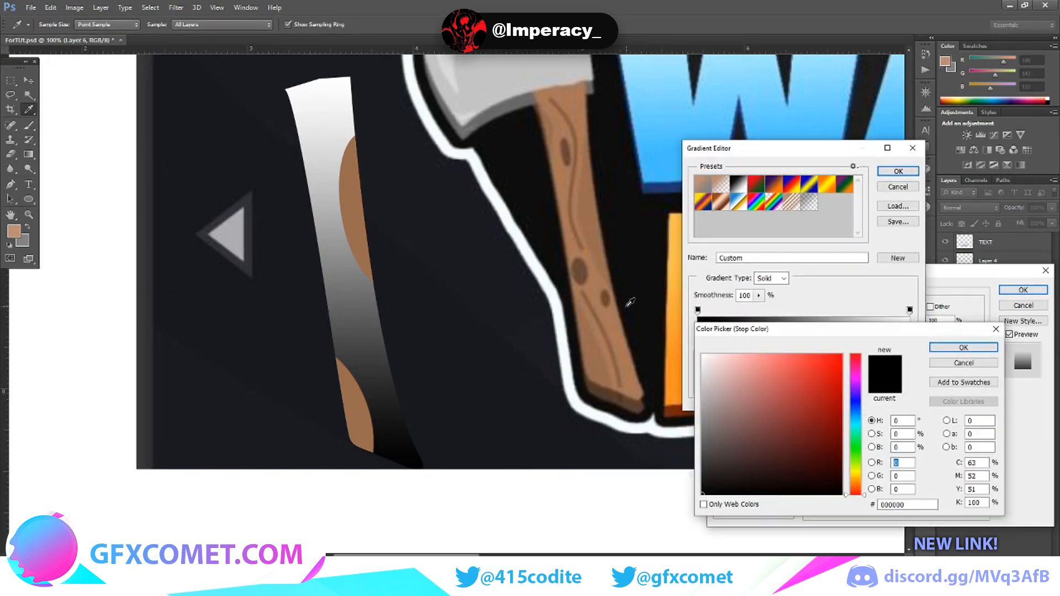
click(632, 388)
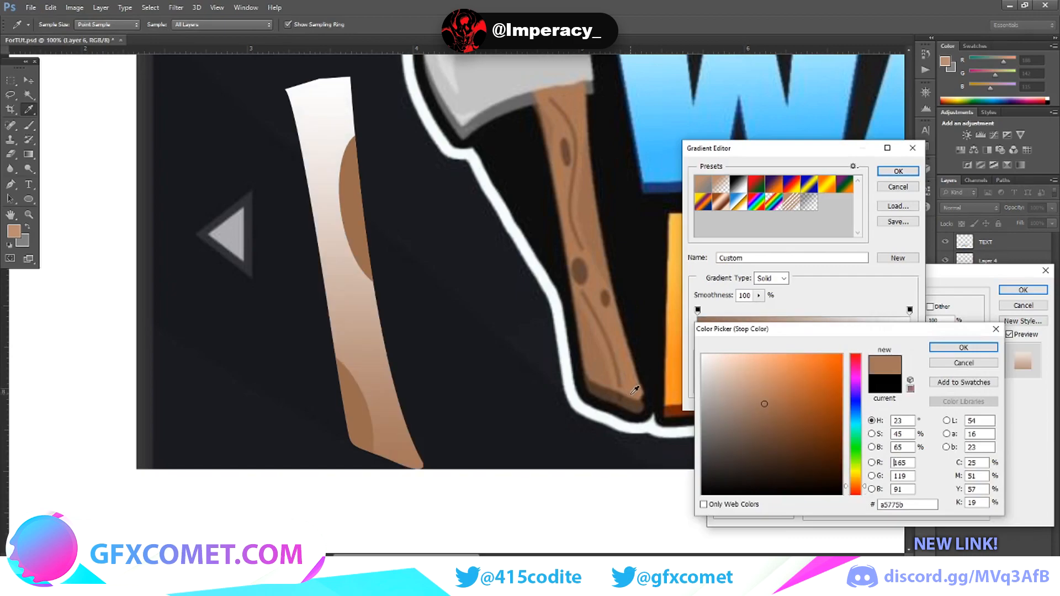
click(963, 347)
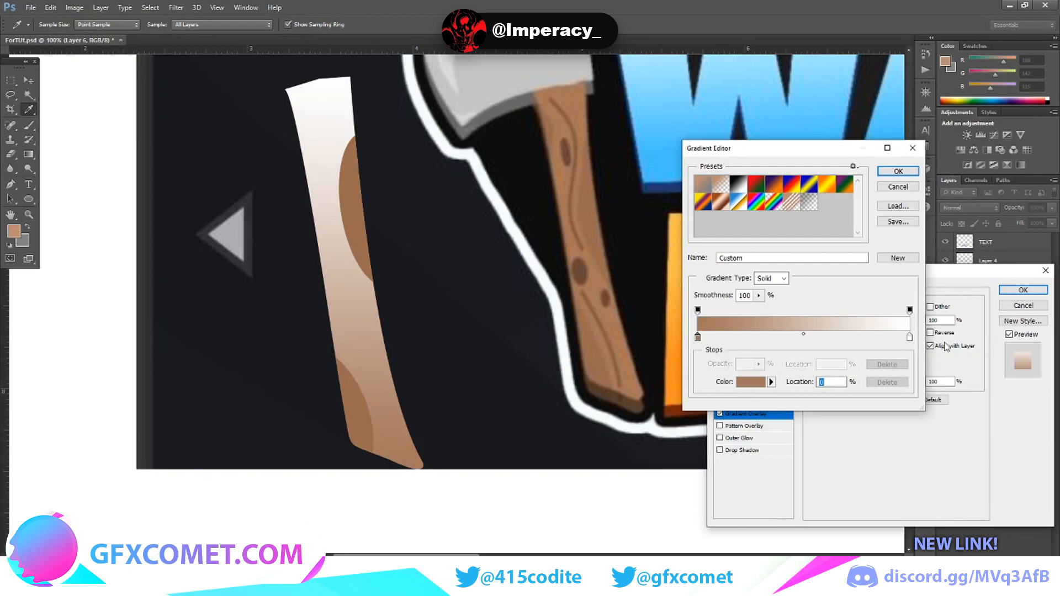
Step: Set the gradient's ending colour stop to a brown sampled from the upper end of the reference handle, and apply the layer style
double_click(910, 337)
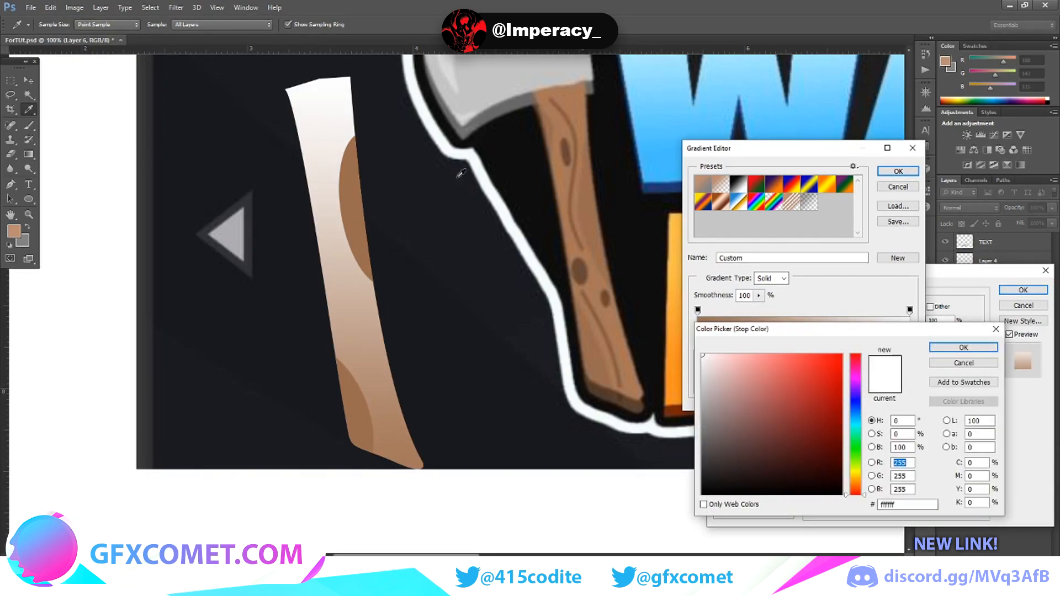
click(572, 86)
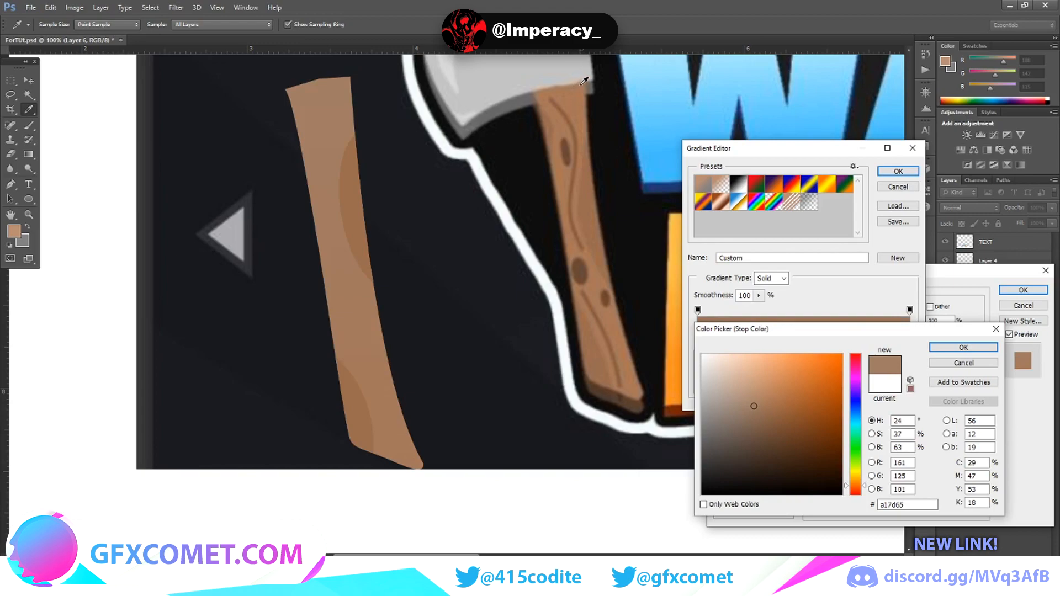
click(582, 87)
click(582, 89)
click(963, 347)
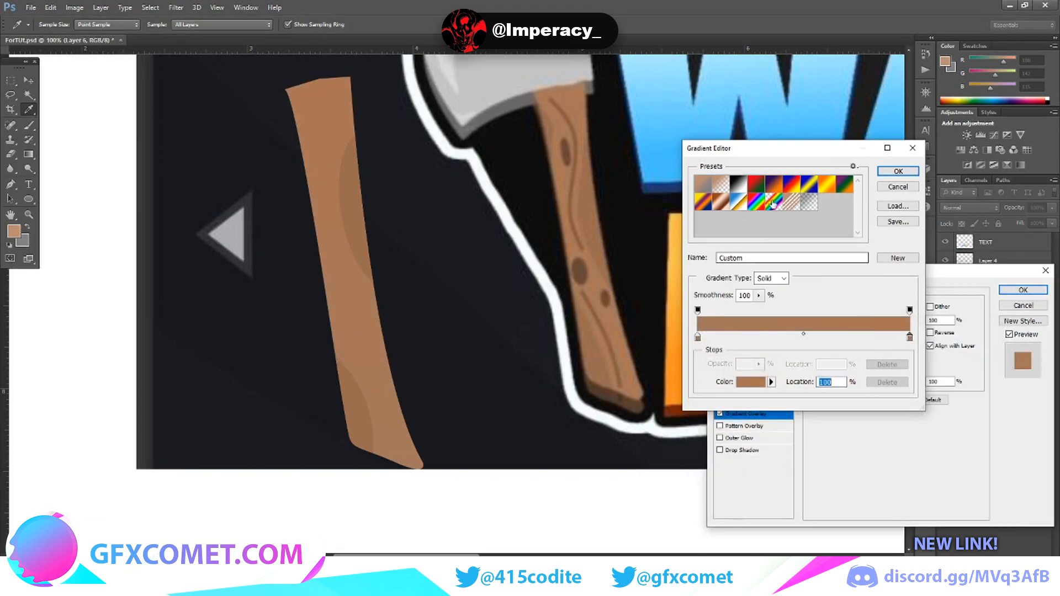
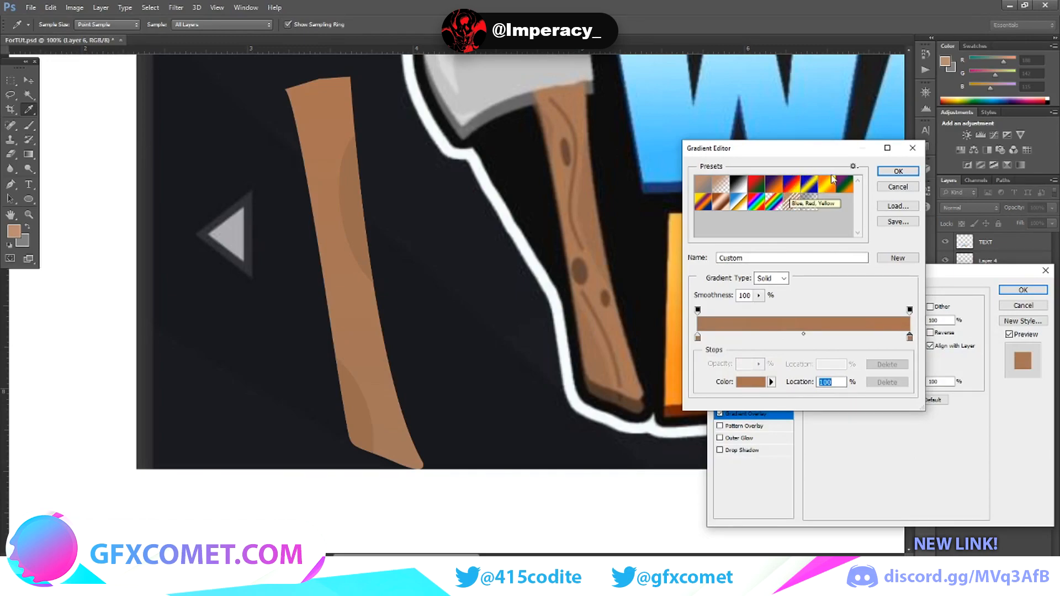
click(898, 171)
click(1021, 290)
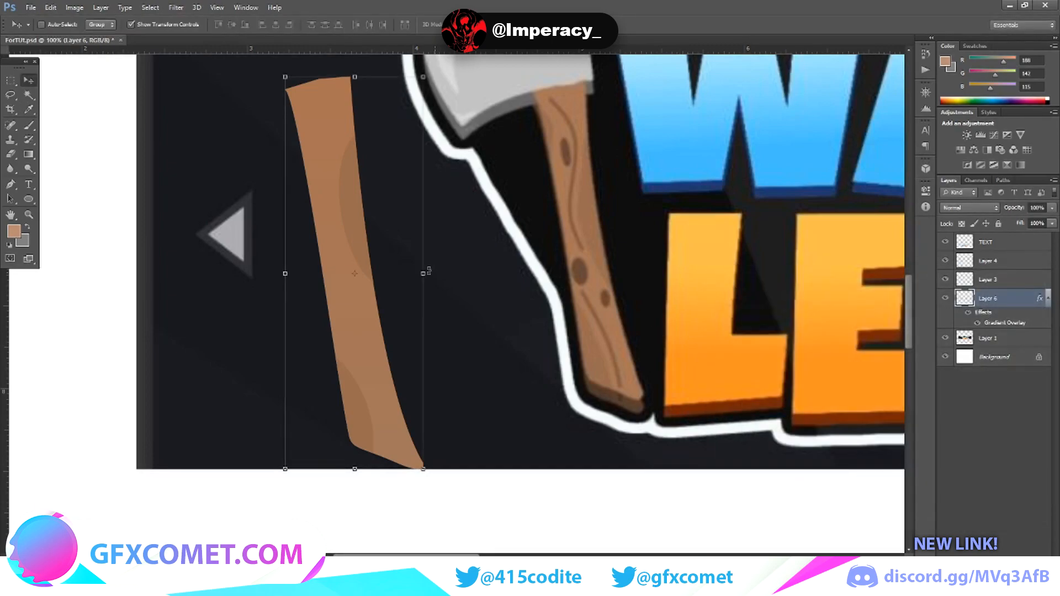
Step: Enlarge the upper shading shape on Layer 3 to about 127% width and 135% height along the handle
click(991, 261)
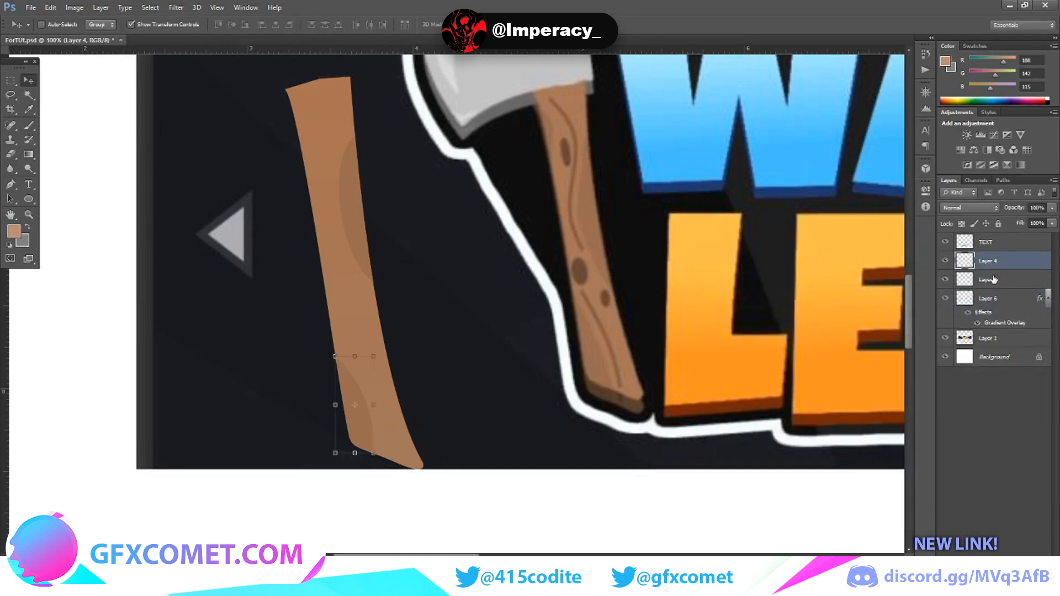
click(994, 280)
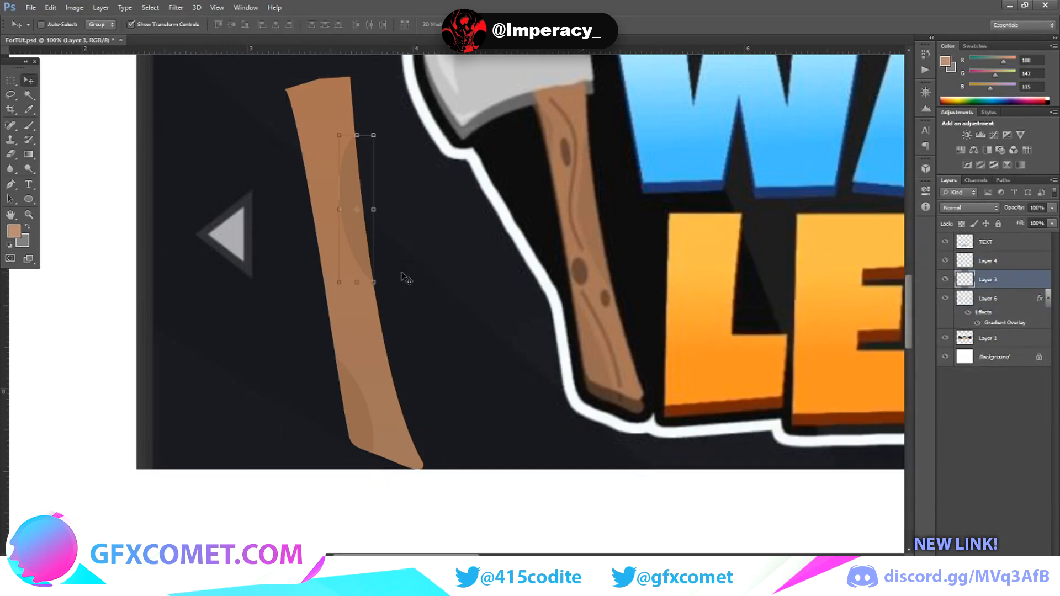
drag(376, 282, 384, 334)
click(29, 80)
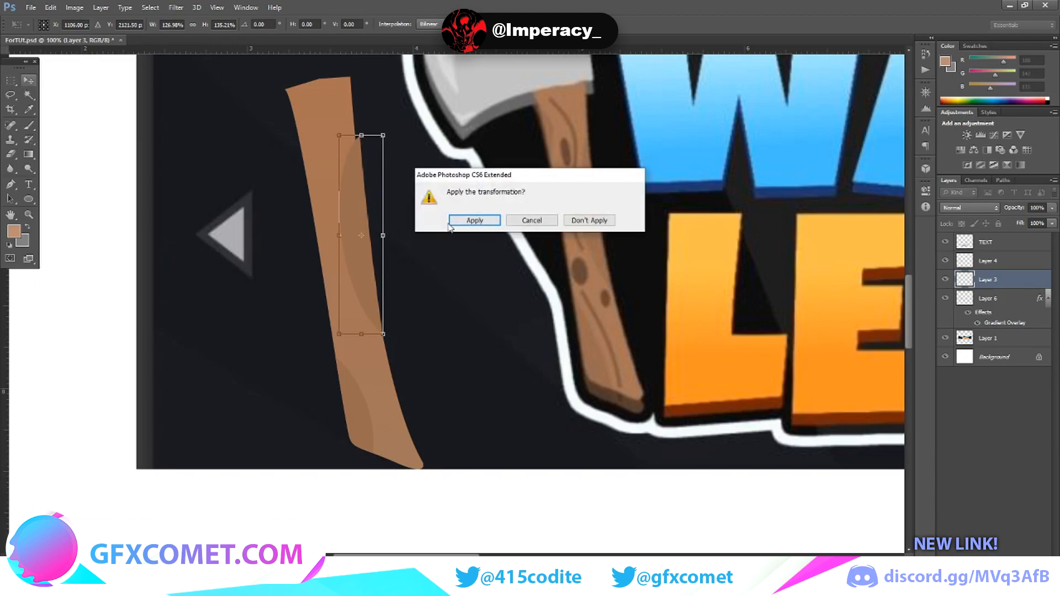
click(475, 219)
Step: Load the handle outline from Layer 6 as a selection, and undo the cut attempted with Layer 4 active
click(961, 298)
right_click(962, 298)
click(947, 332)
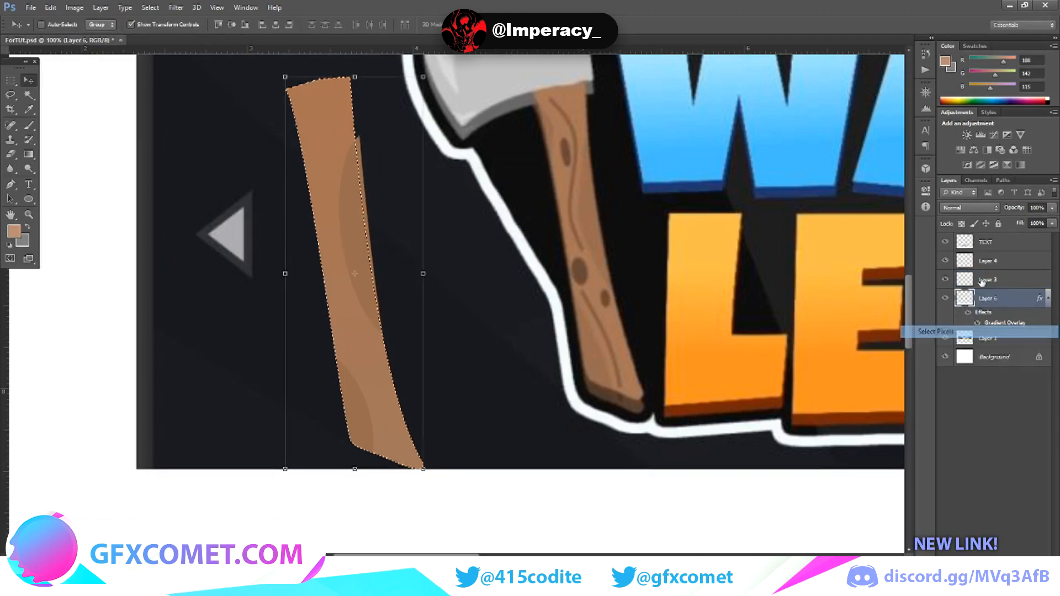
click(961, 278)
click(963, 260)
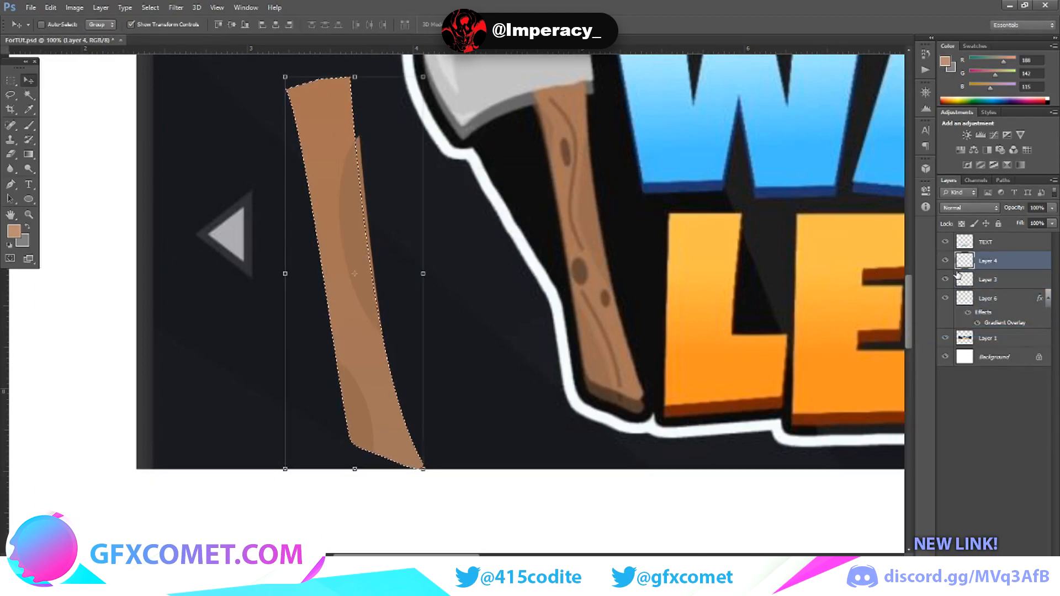
key(ctrl+x)
key(ctrl+z)
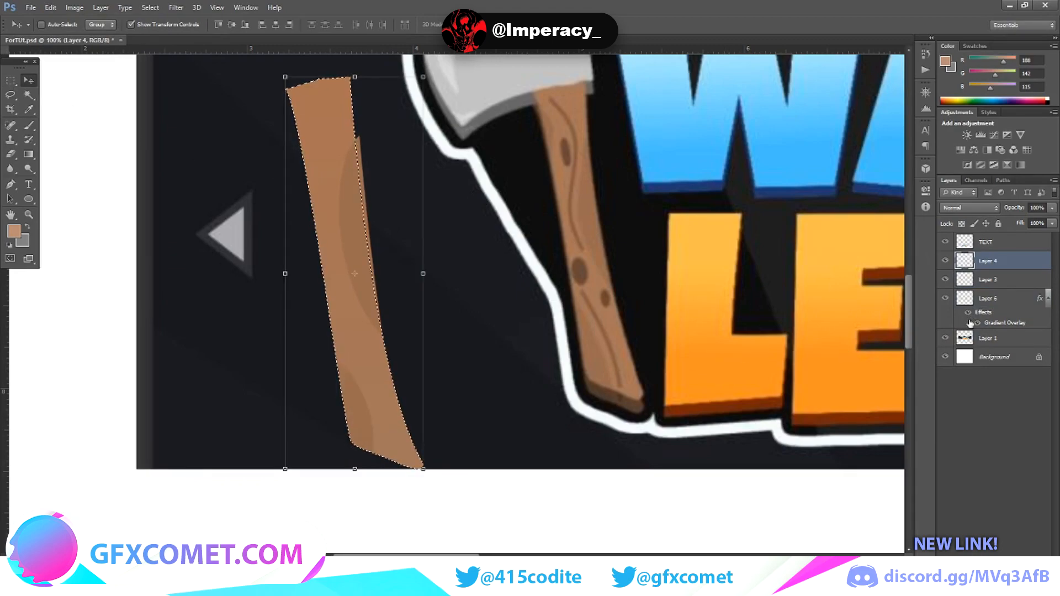
Step: Cut the Layer 3 shading inside the handle outline onto a new layer, reposition it on the handle, and remove the leftover Layer 3
click(969, 278)
key(ctrl+x)
key(ctrl+v)
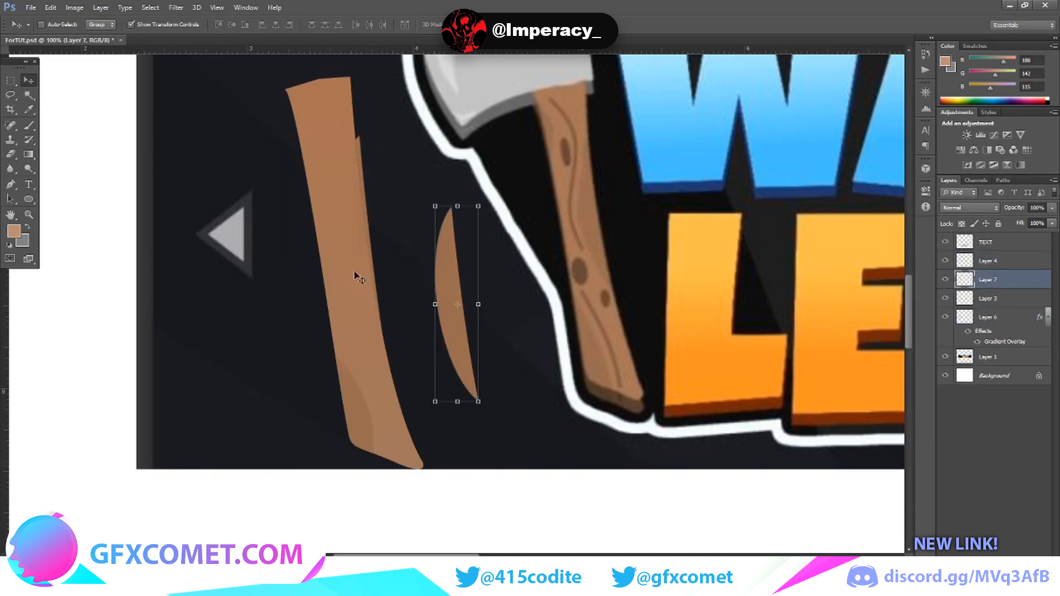
drag(454, 296, 356, 220)
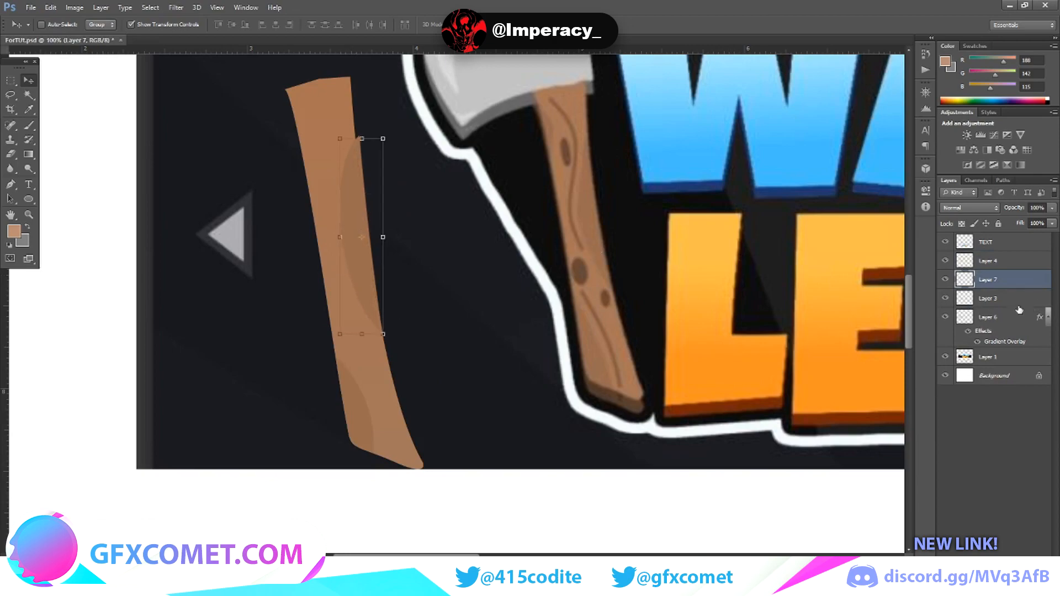
click(988, 298)
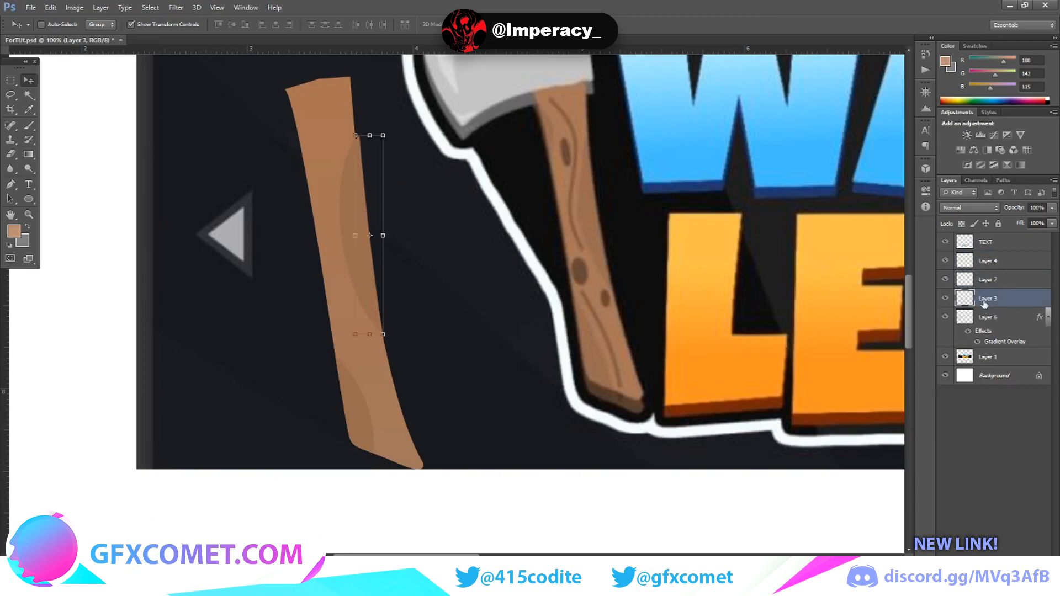
key(ctrl+e)
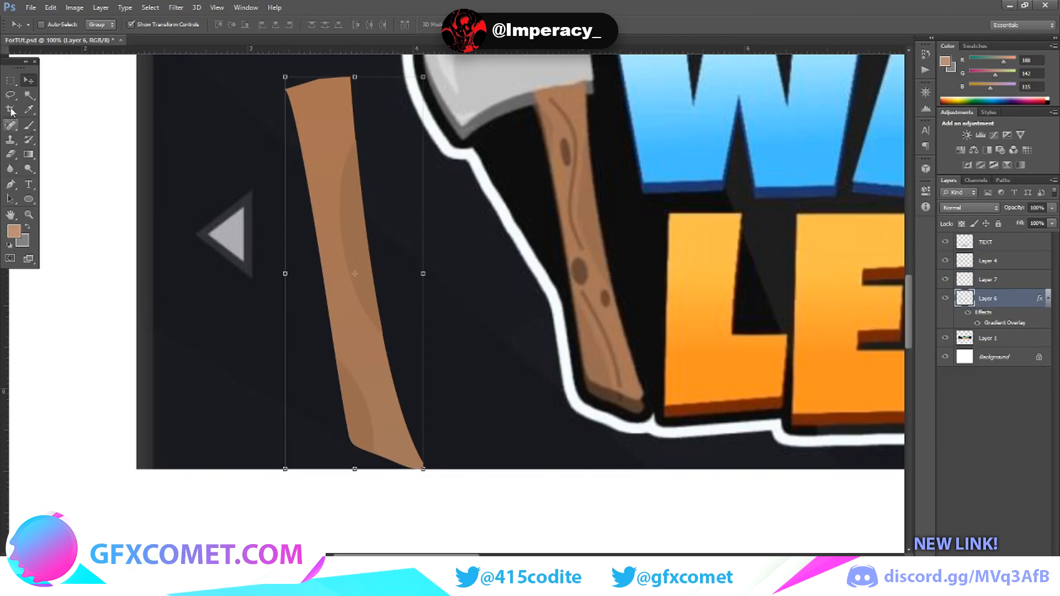
click(11, 80)
scroll(291, 317, up, 3)
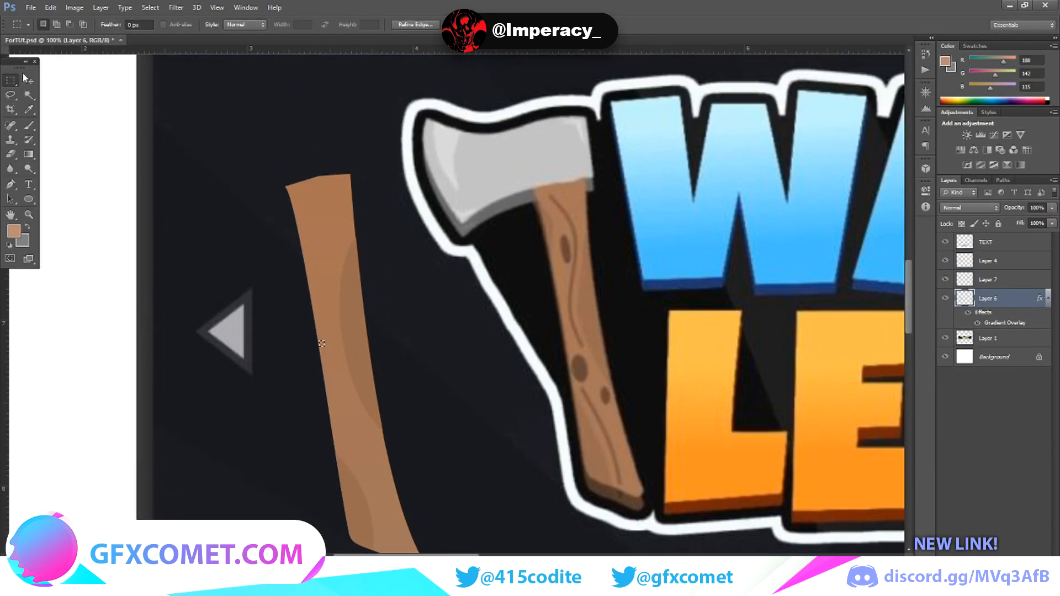
click(28, 81)
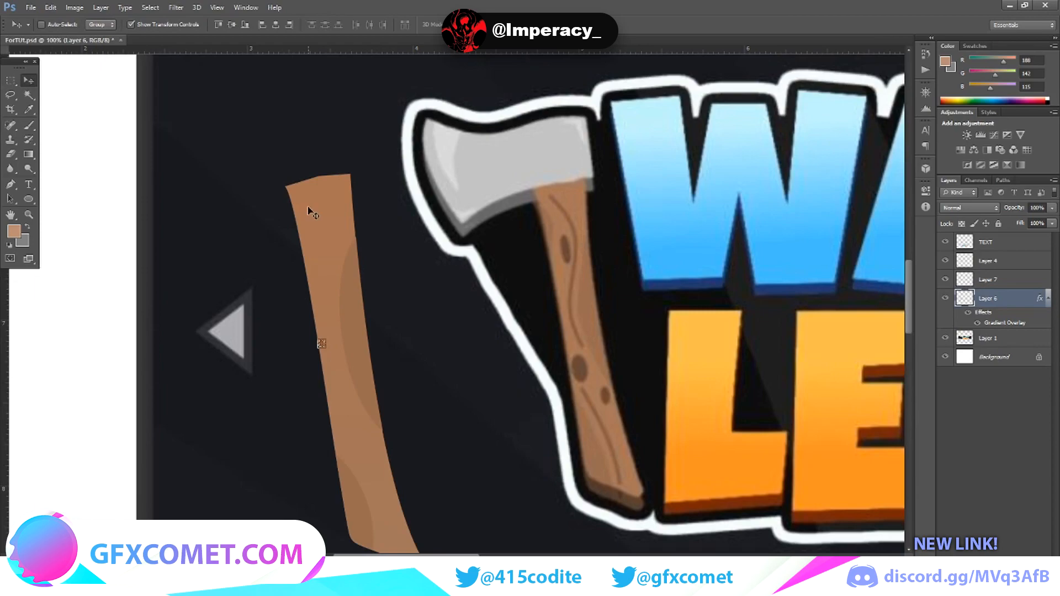
Step: Narrow the shading on Layer 7 to about 73% width, adjust its corners to the handle's outer edge, and apply the transformation
key(ctrl+plus)
key(ctrl+plus)
scroll(254, 304, down, 2)
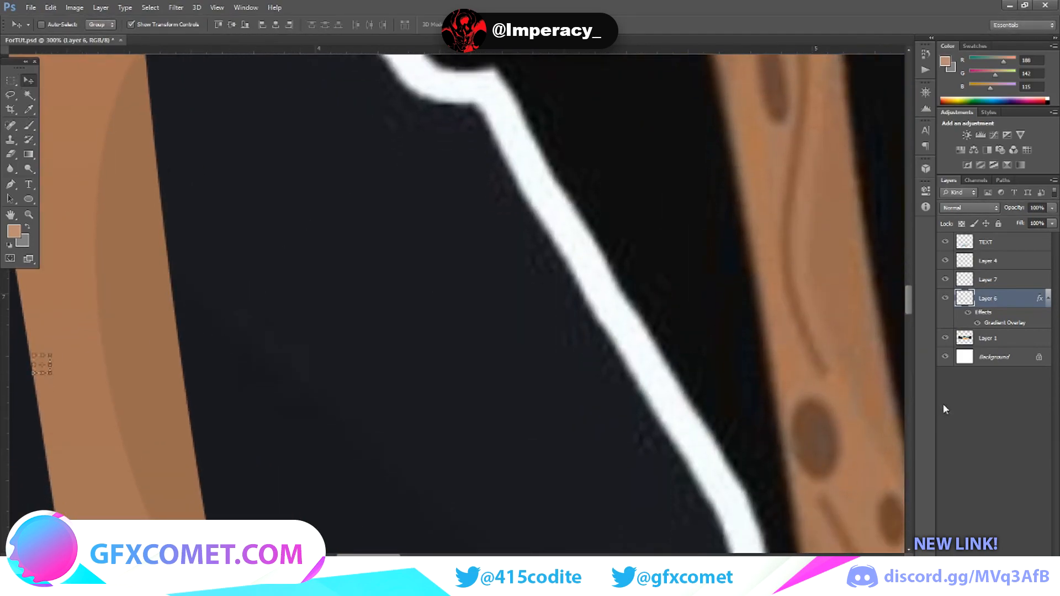
click(10, 80)
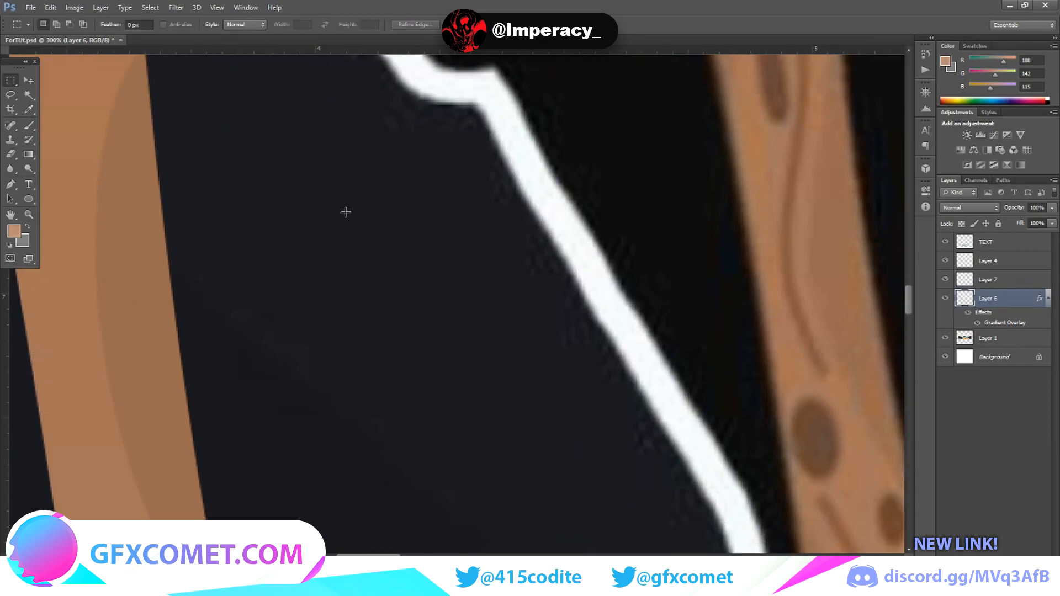
click(1004, 282)
click(999, 263)
key(v)
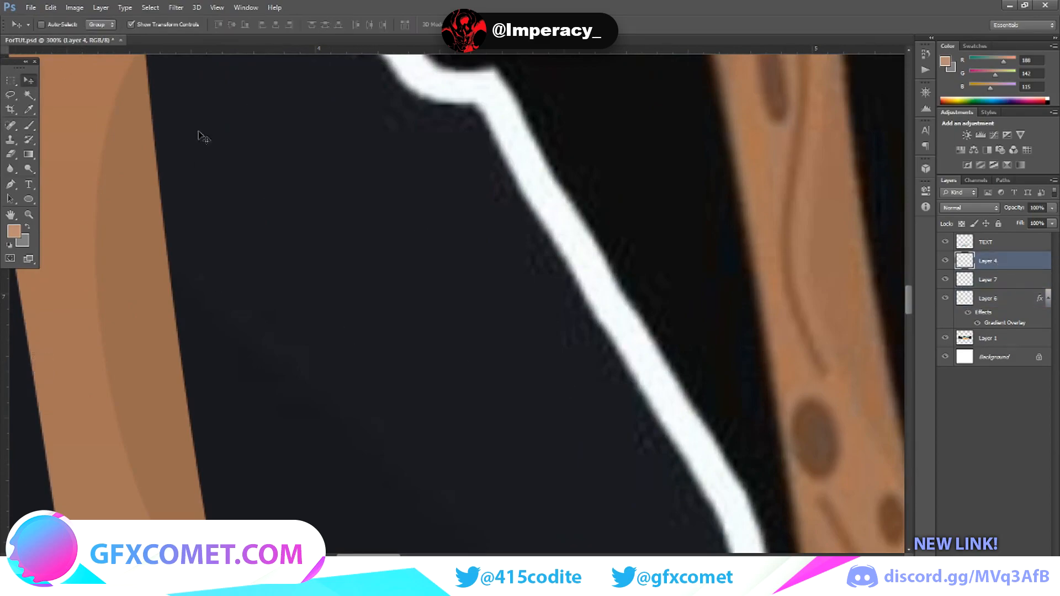
click(994, 280)
click(996, 298)
click(996, 280)
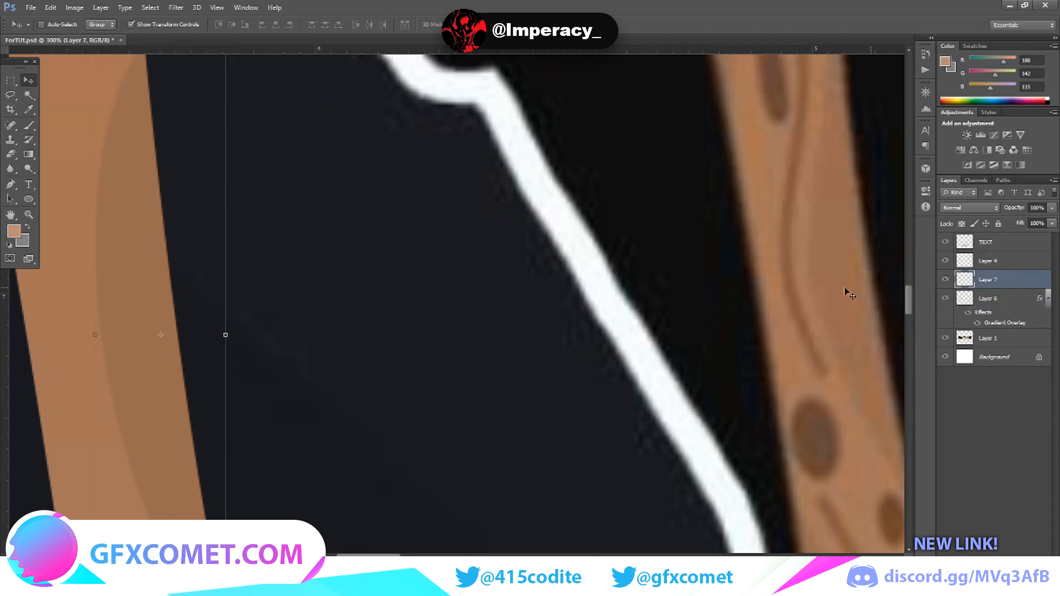
drag(96, 339, 129, 338)
scroll(179, 209, up, 3)
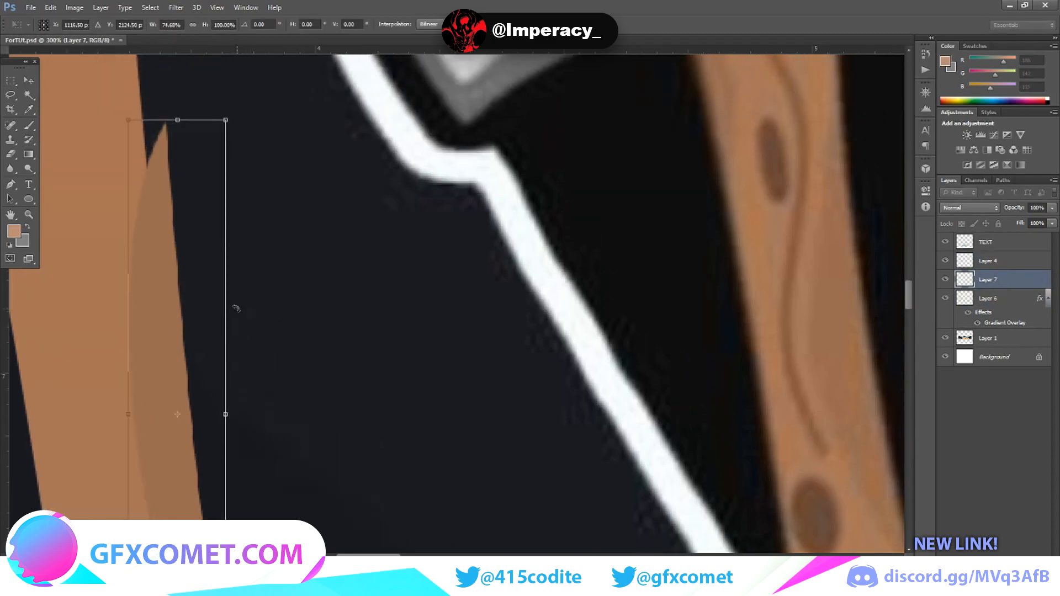
drag(227, 148, 162, 155)
scroll(197, 425, down, 5)
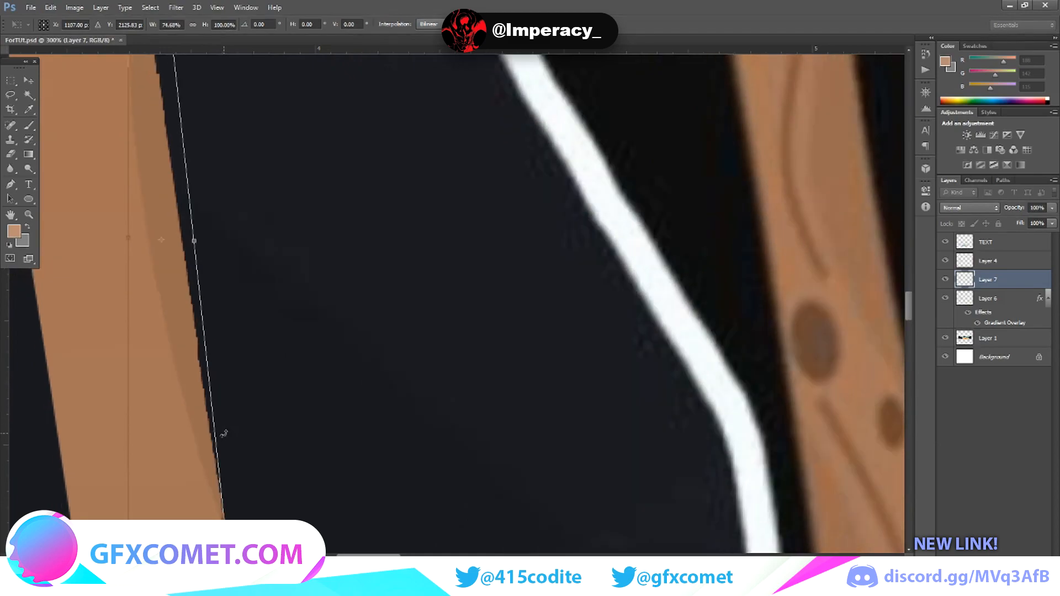
drag(227, 499, 223, 496)
click(29, 83)
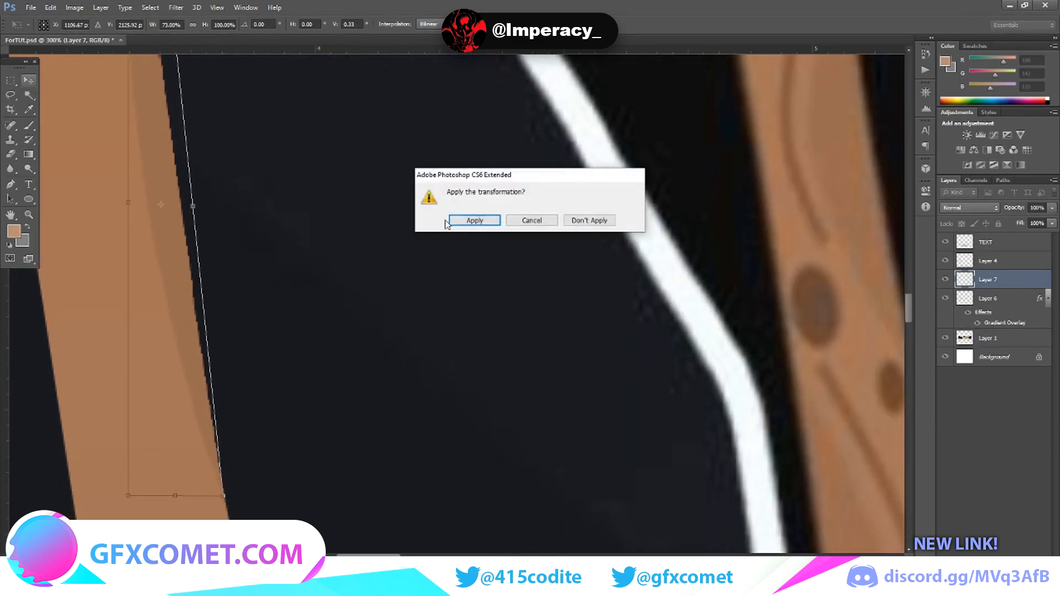
click(474, 220)
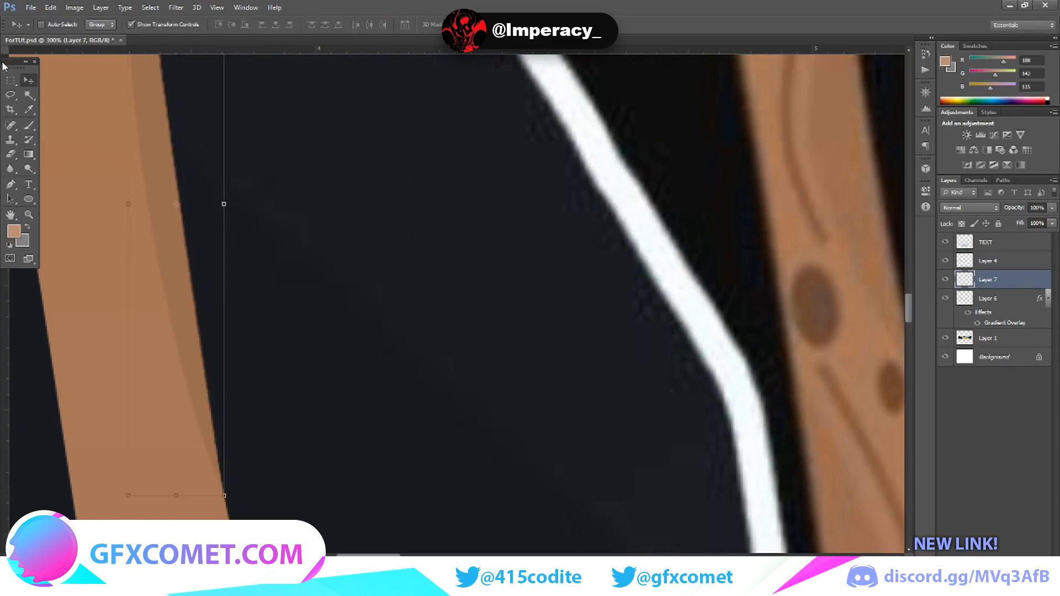
Step: Widen the Layer 7 shading inward and pull its upper outer corner outward so it follows the handle's edge, applying the transformation
click(11, 80)
scroll(363, 304, up, 5)
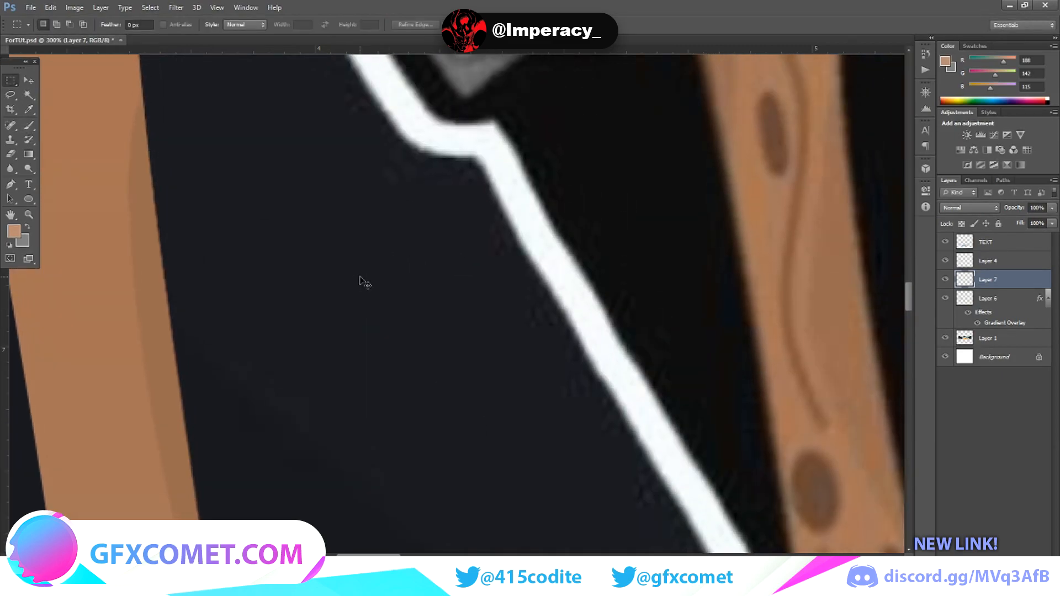
scroll(363, 283, down, 4)
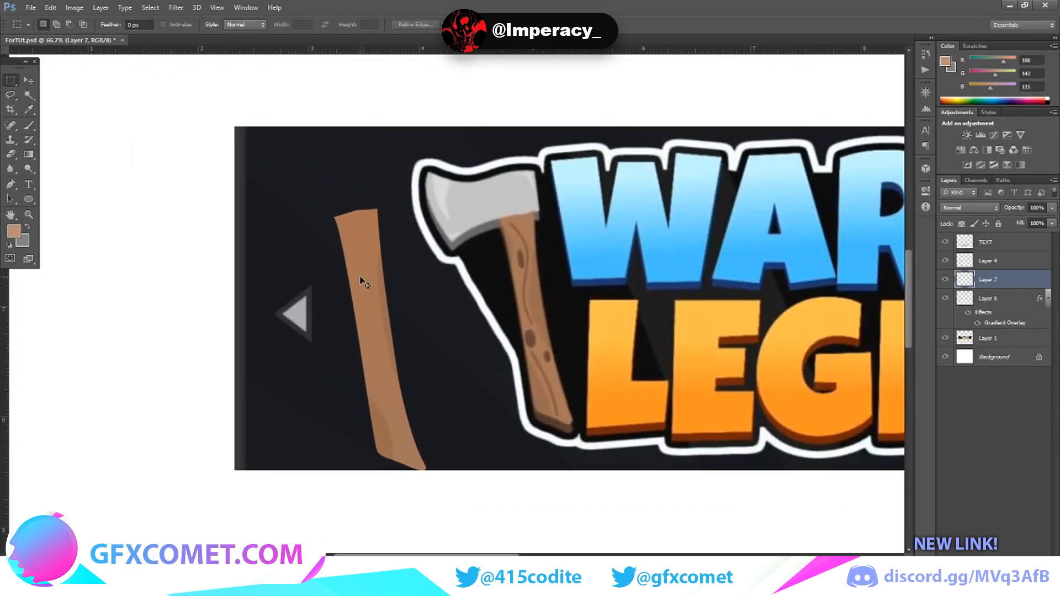
scroll(363, 283, up, 1)
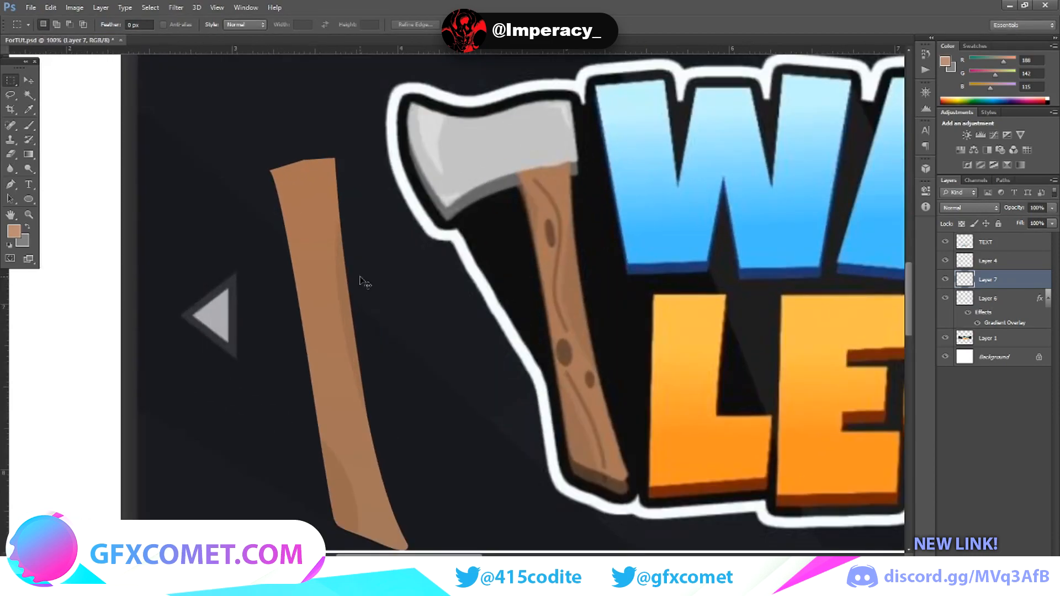
scroll(363, 283, up, 1)
key(ctrl+t)
drag(212, 331, 199, 332)
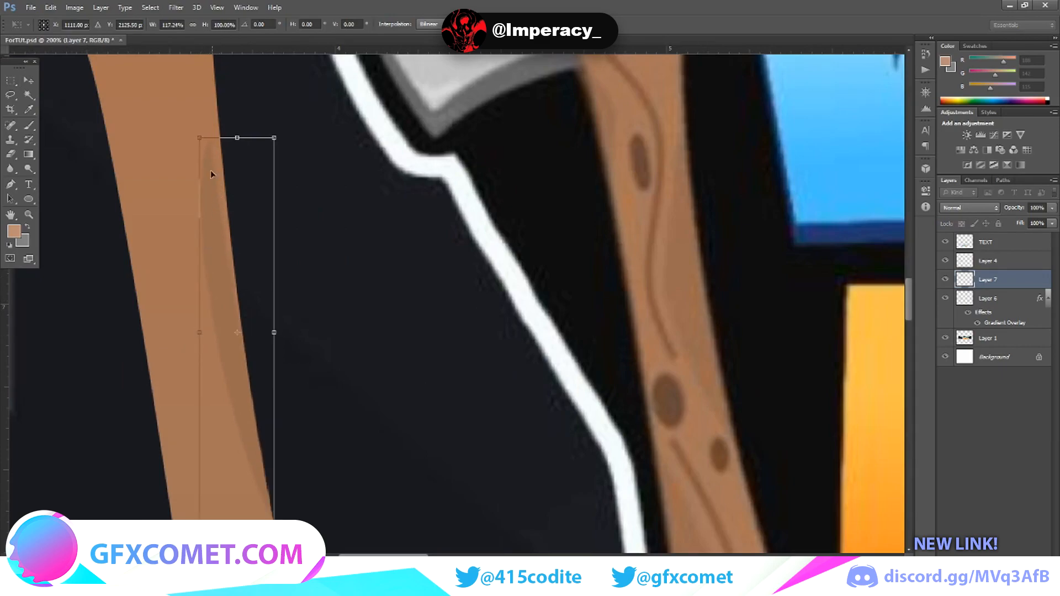
drag(274, 138, 334, 135)
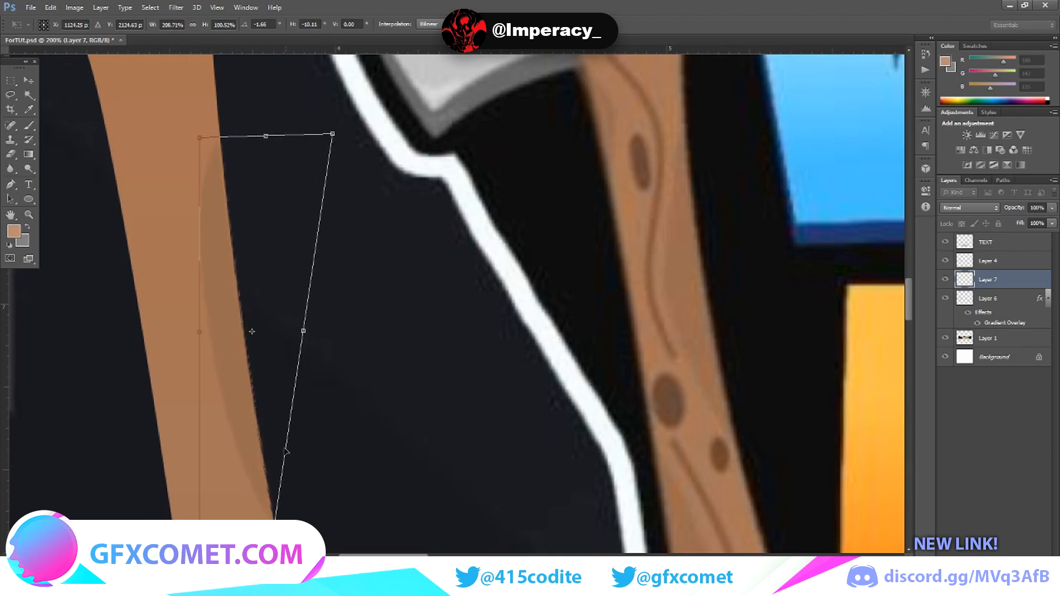
drag(276, 528, 274, 530)
click(29, 80)
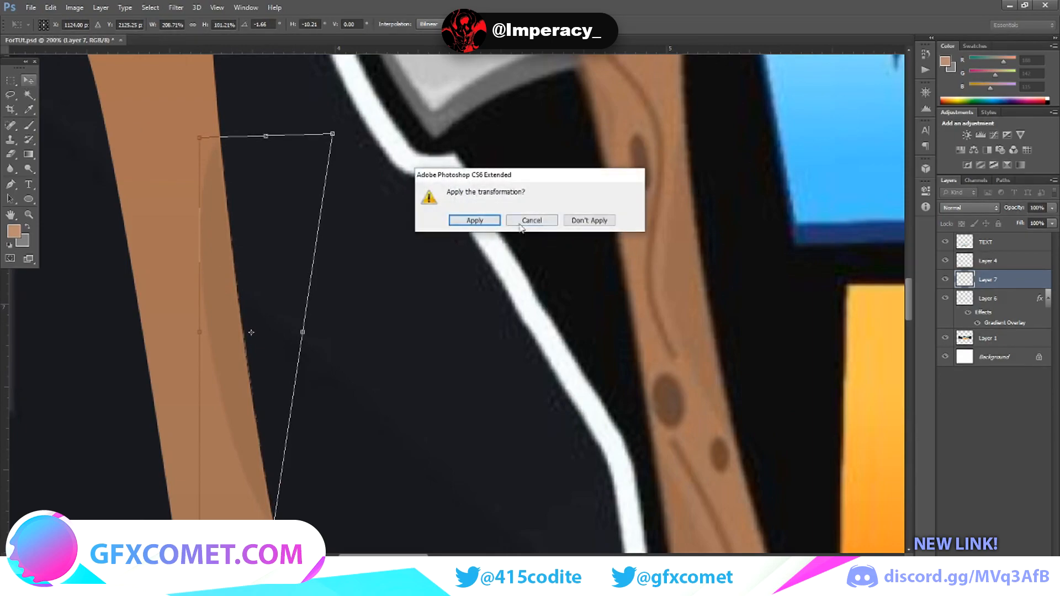
click(480, 221)
Step: Pull the upper outer corner of the Layer 7 shading slightly further outward and apply the transformation
drag(274, 138, 284, 141)
click(29, 80)
click(480, 221)
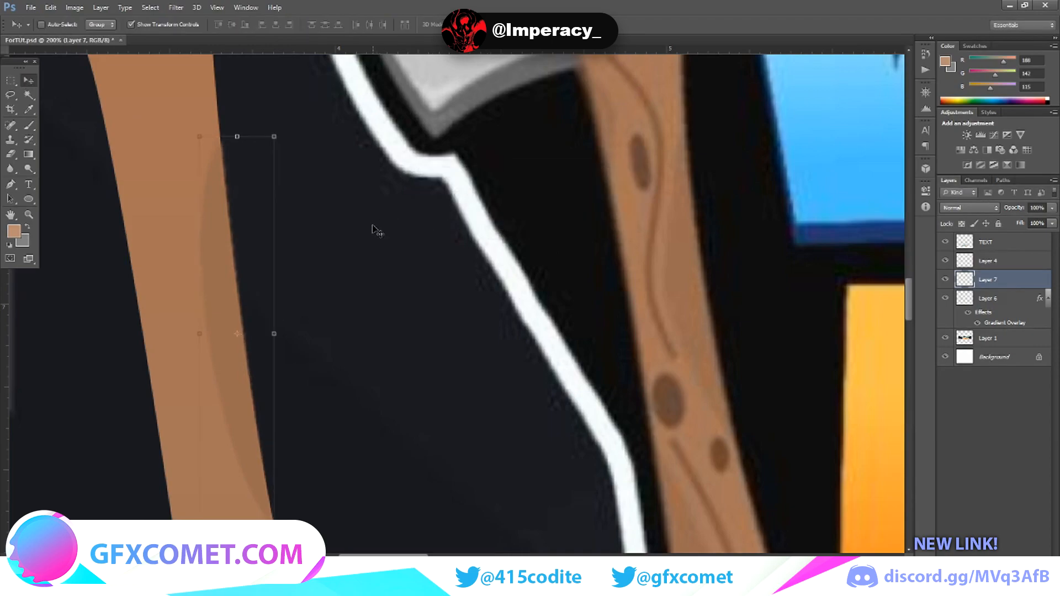
key(ctrl+minus)
key(ctrl+minus)
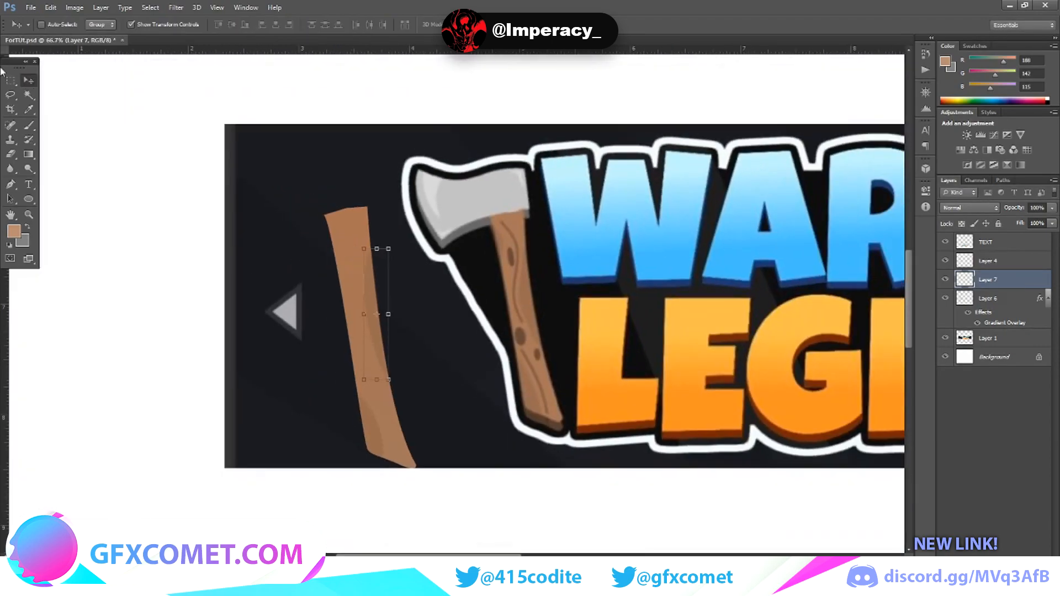
click(11, 80)
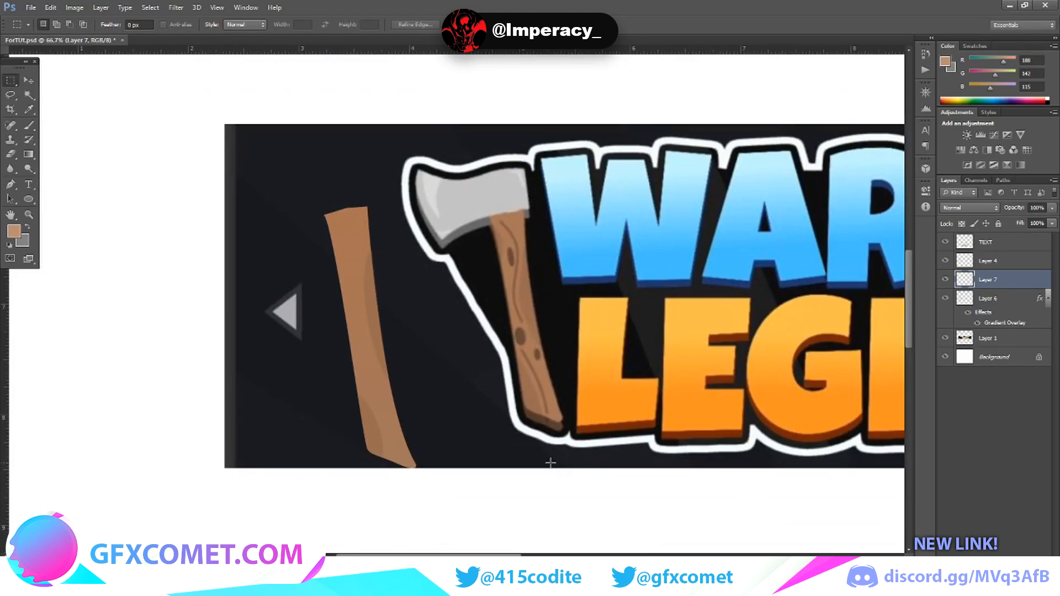
Step: Rasterize the layer style of Layer 6 and rename the layer AxeHandle
click(980, 298)
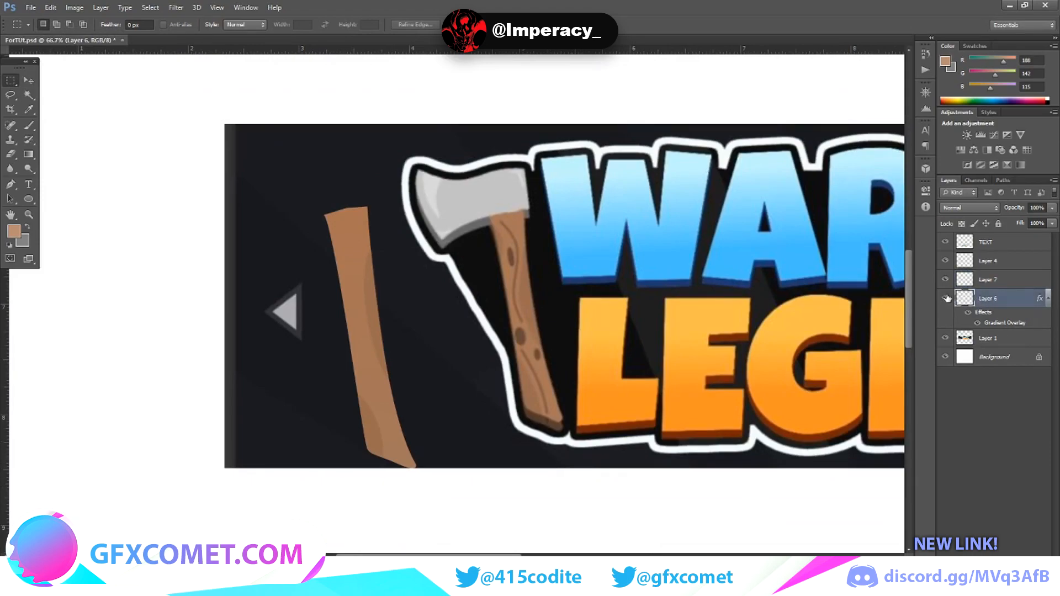
right_click(1007, 299)
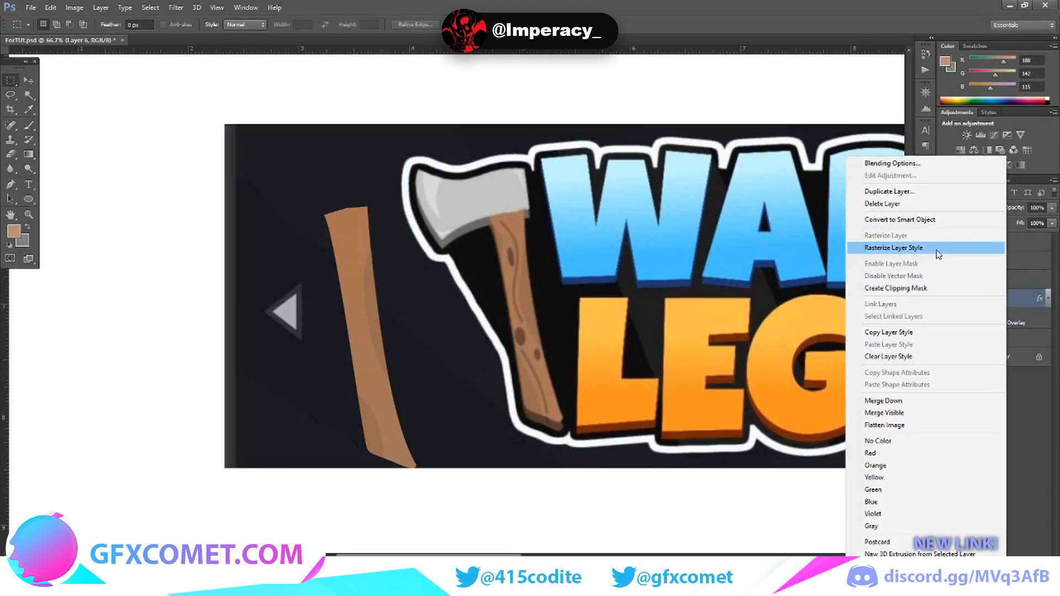
click(970, 250)
double_click(991, 298)
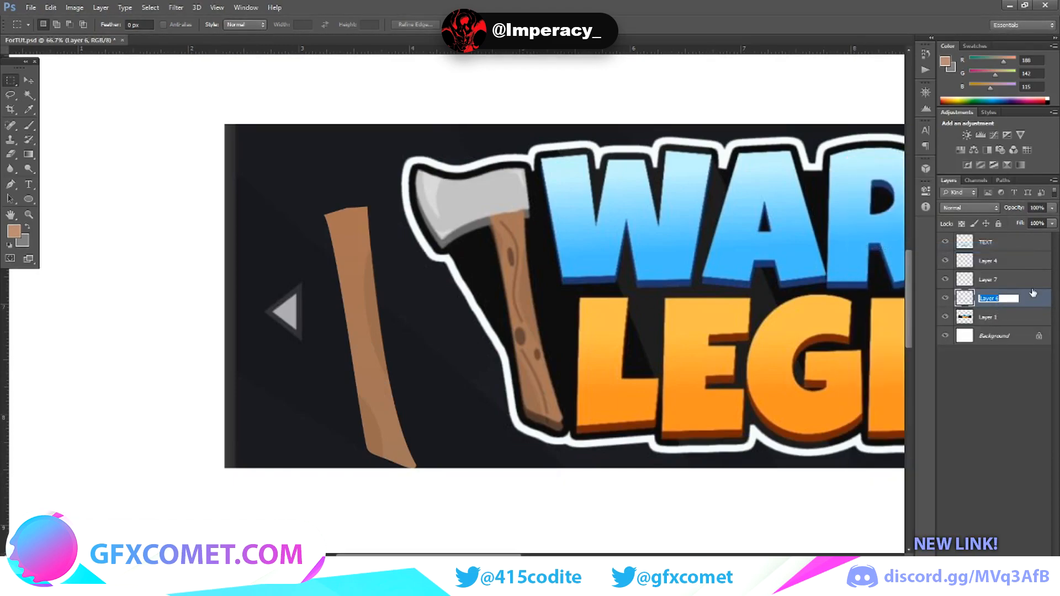
text(AxeHandle)
key(Return)
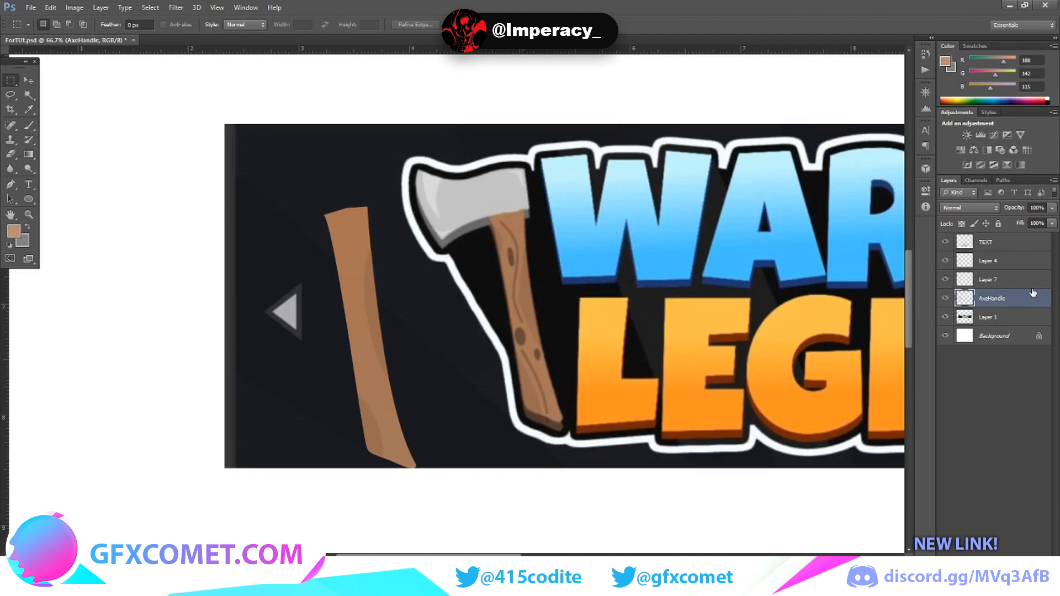
Step: Merge the two handle shading layers, Layer 4 and Layer 7, into one layer
click(988, 261)
click(29, 80)
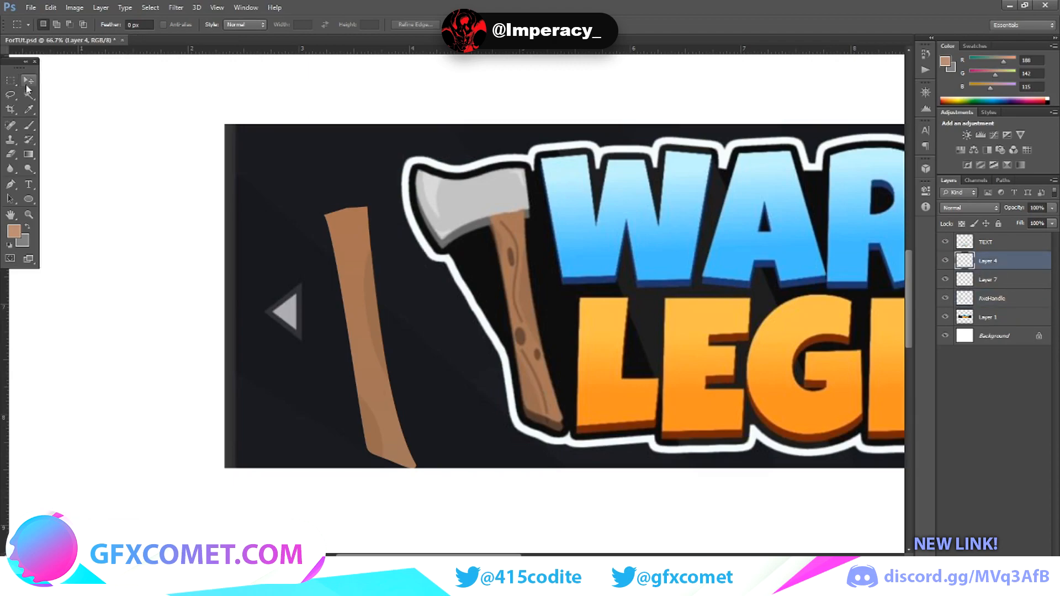
shift+click(999, 285)
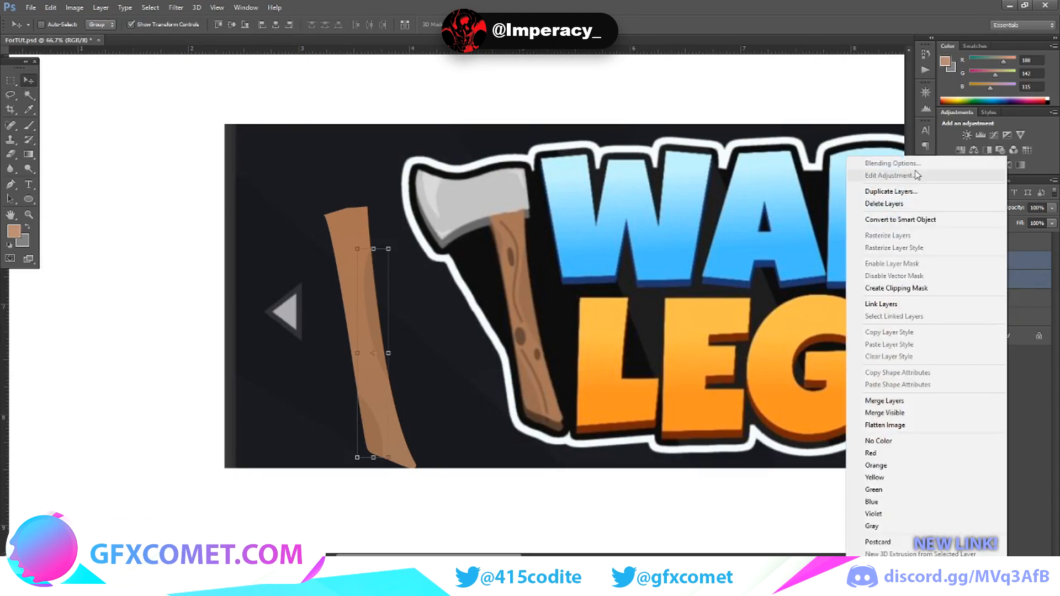
click(1027, 260)
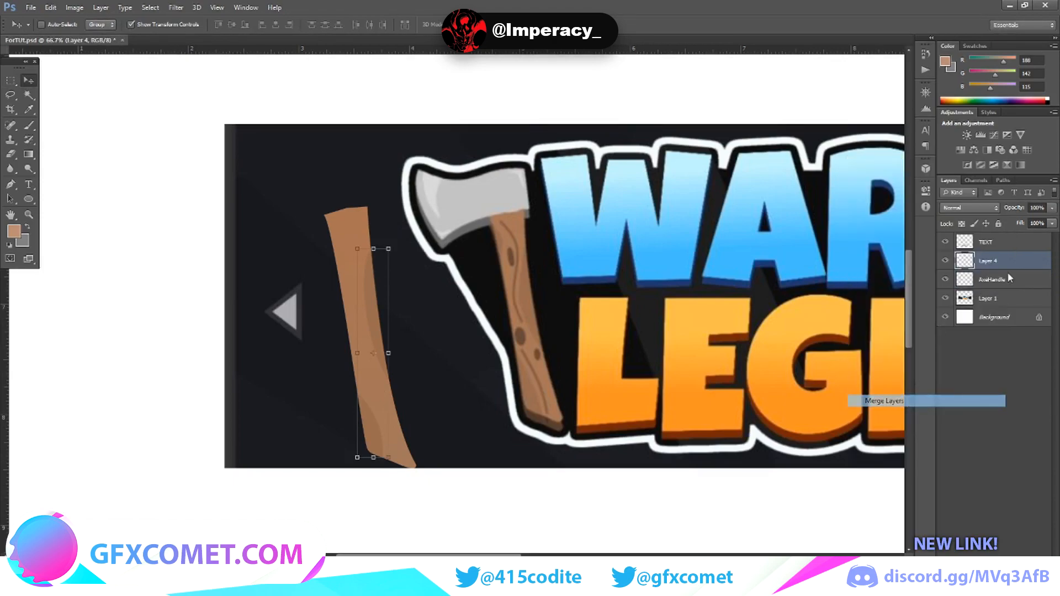
Step: Add a Color Overlay effect to the merged shading on Layer 4 and open its overlay colour for editing
right_click(983, 259)
click(953, 268)
click(751, 402)
click(934, 307)
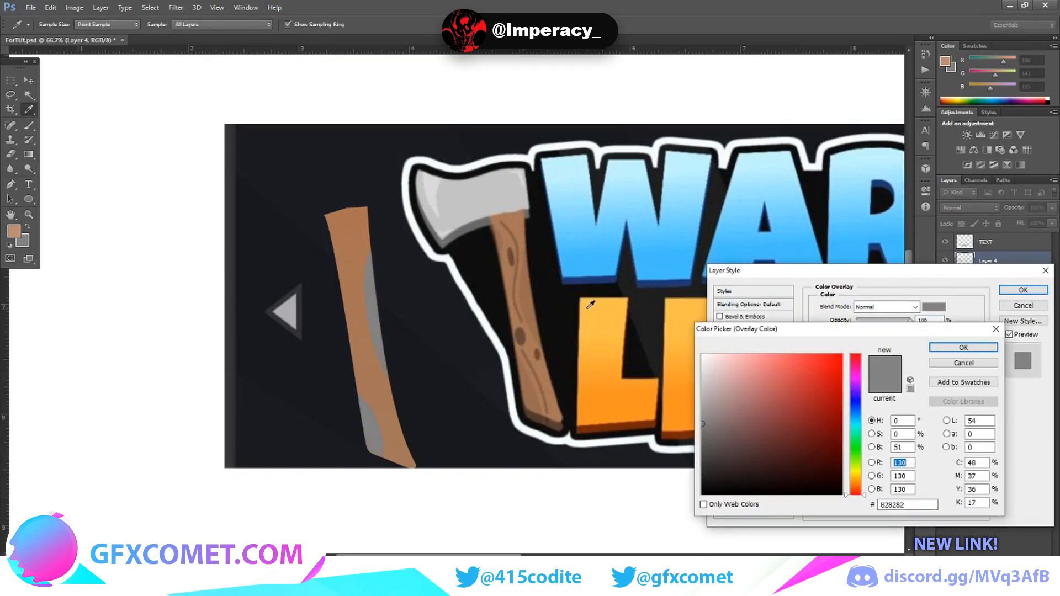
Step: Set the shading layer's colour overlay to brown 976b53 sampled from the reference axe handle
click(540, 328)
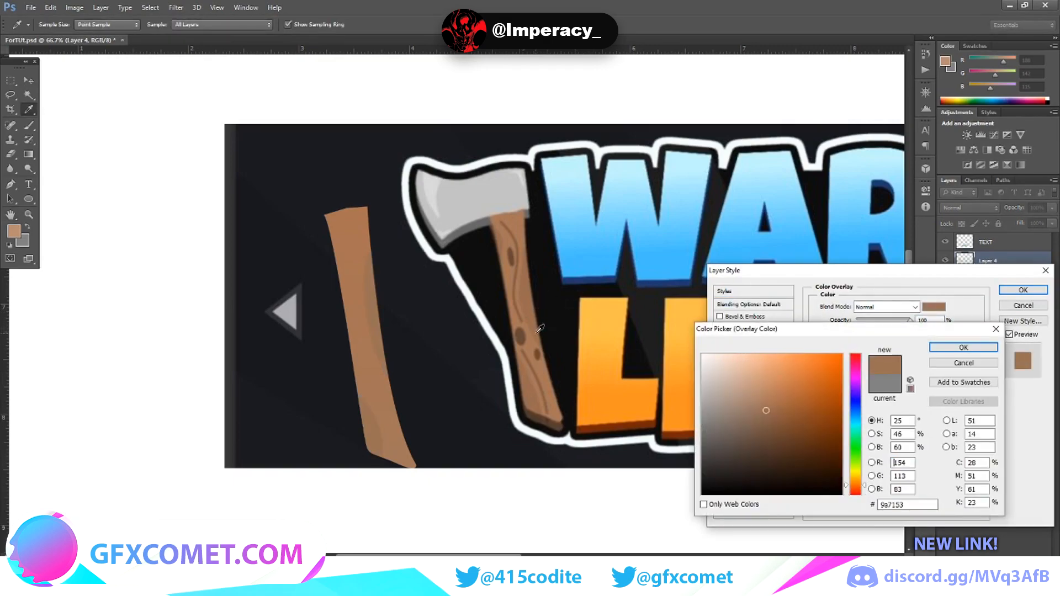
click(528, 262)
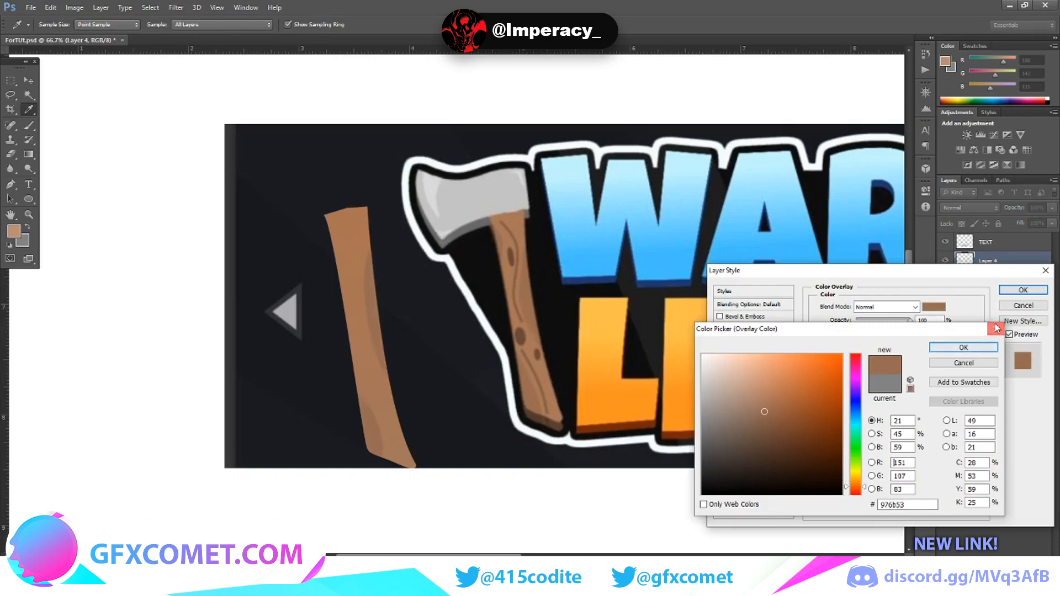
click(963, 347)
Step: Replace the colour overlay with a gradient overlay and set its black stop to brown 996c50 sampled from the reference handle
click(720, 413)
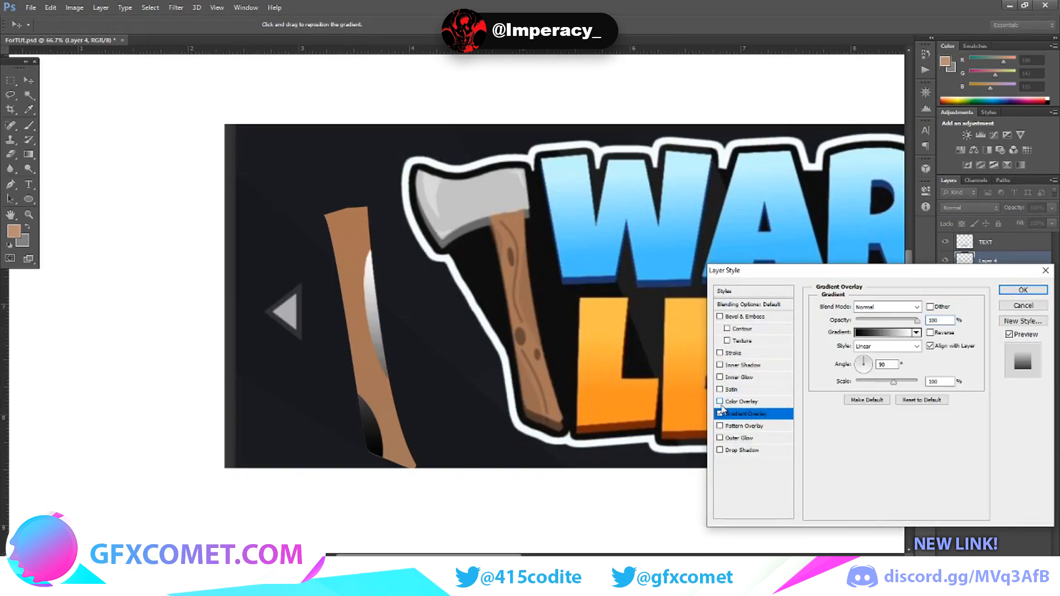
click(885, 333)
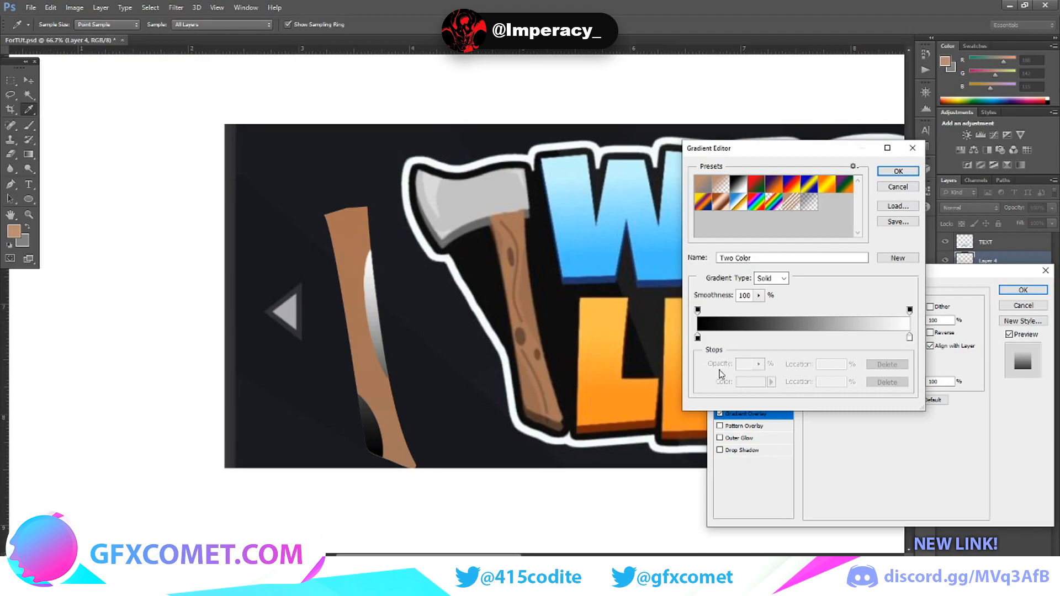
double_click(698, 339)
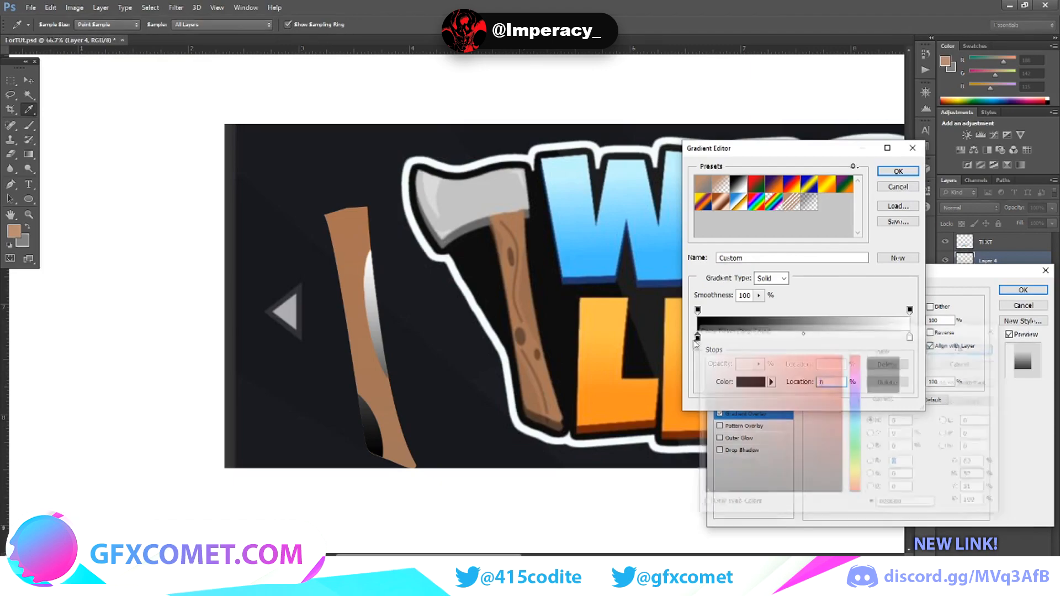
click(543, 406)
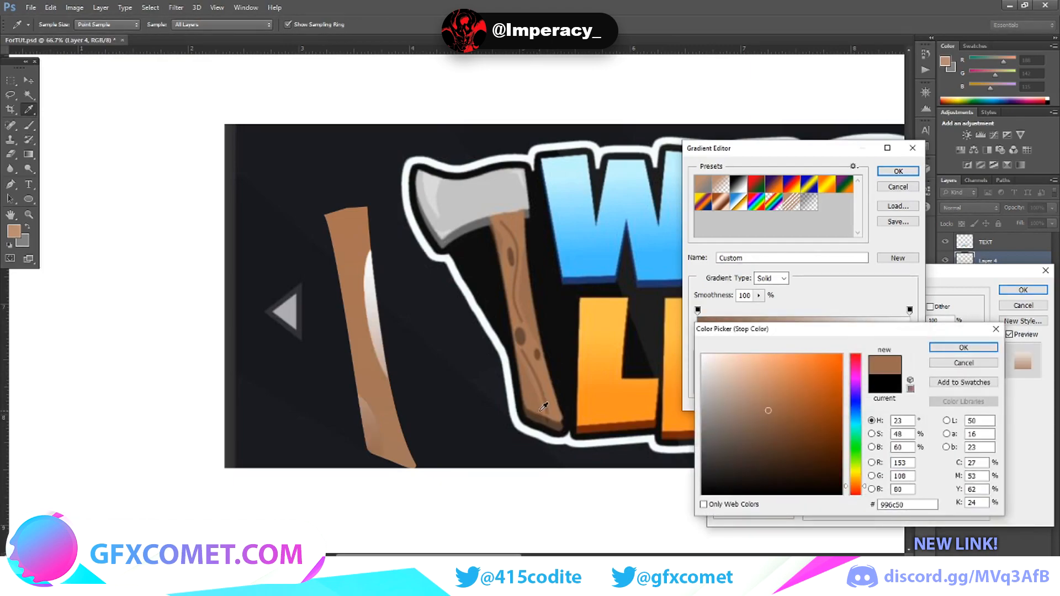
click(975, 349)
Step: Set the gradient's white end stop to brown 9a6b4f sampled from the reference handle and apply the layer style
double_click(909, 339)
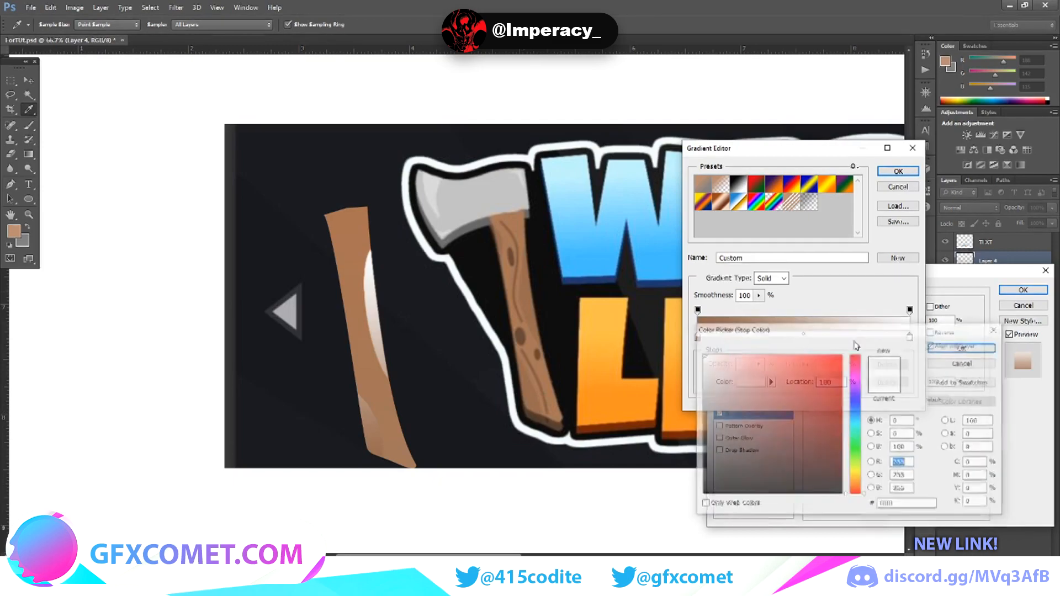
click(530, 256)
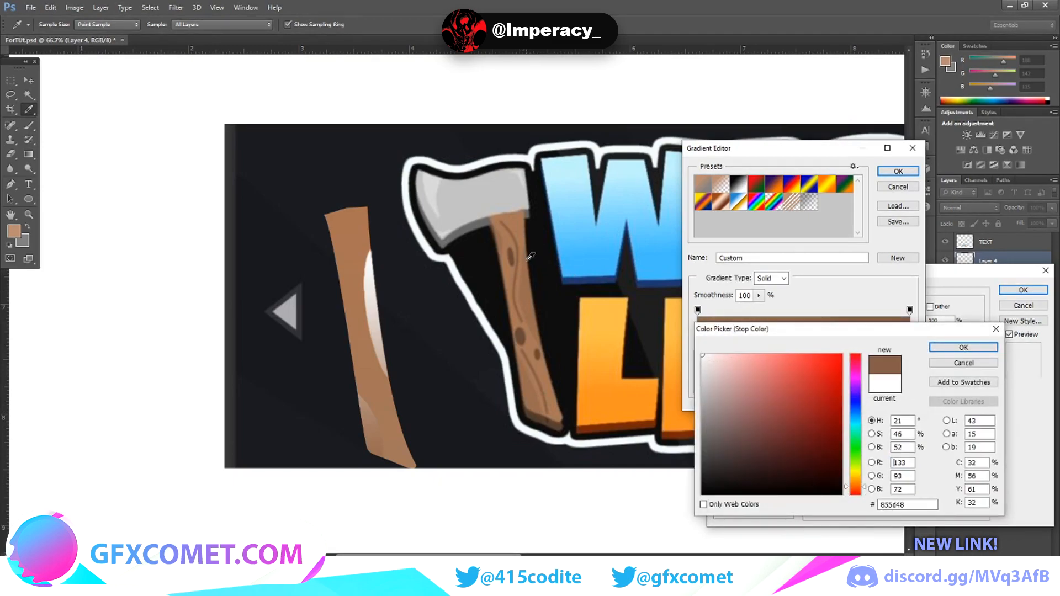
click(531, 264)
click(528, 270)
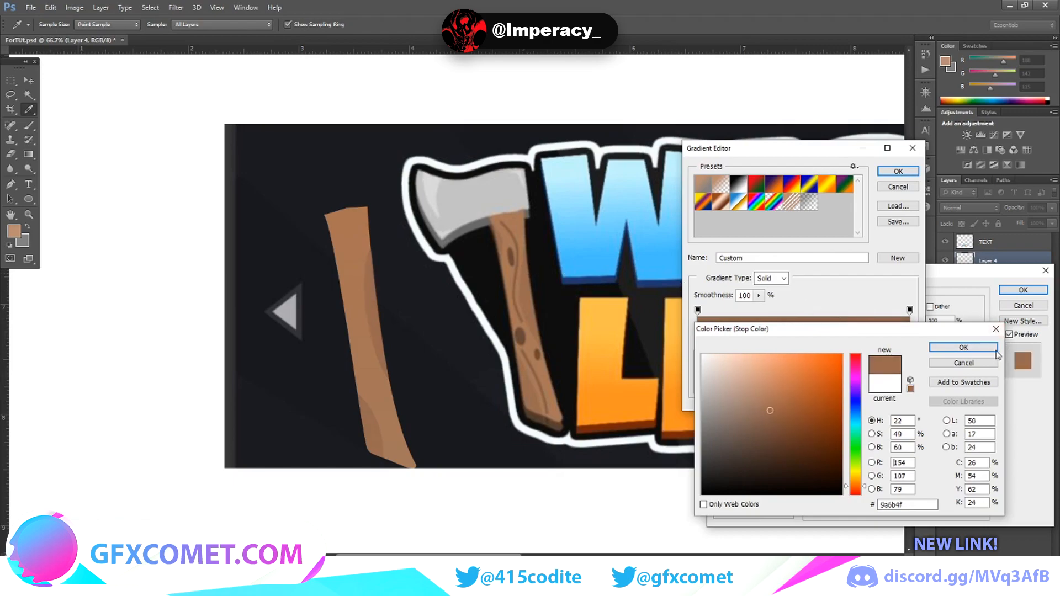
click(972, 348)
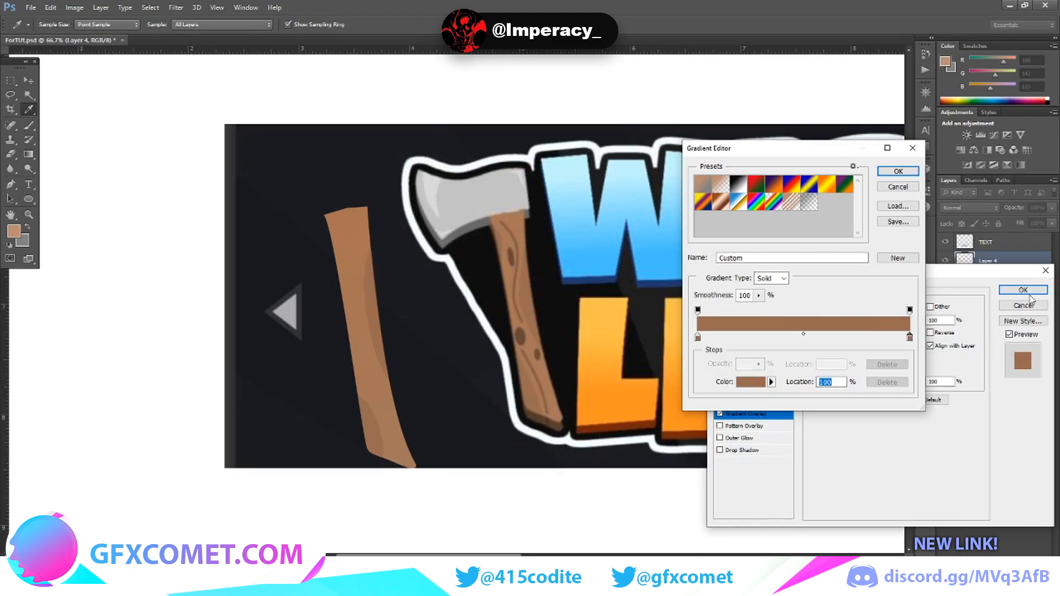
click(897, 171)
click(1023, 289)
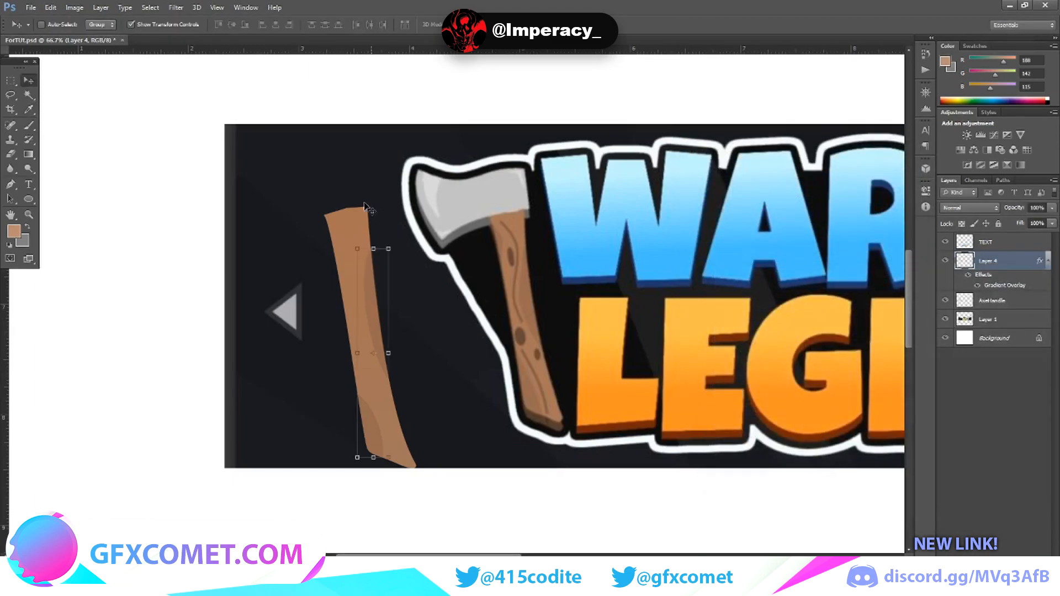
Step: Draw an S-shaped wood grain line down the new axe handle with the Pen tool
click(10, 80)
scroll(447, 260, up, 2)
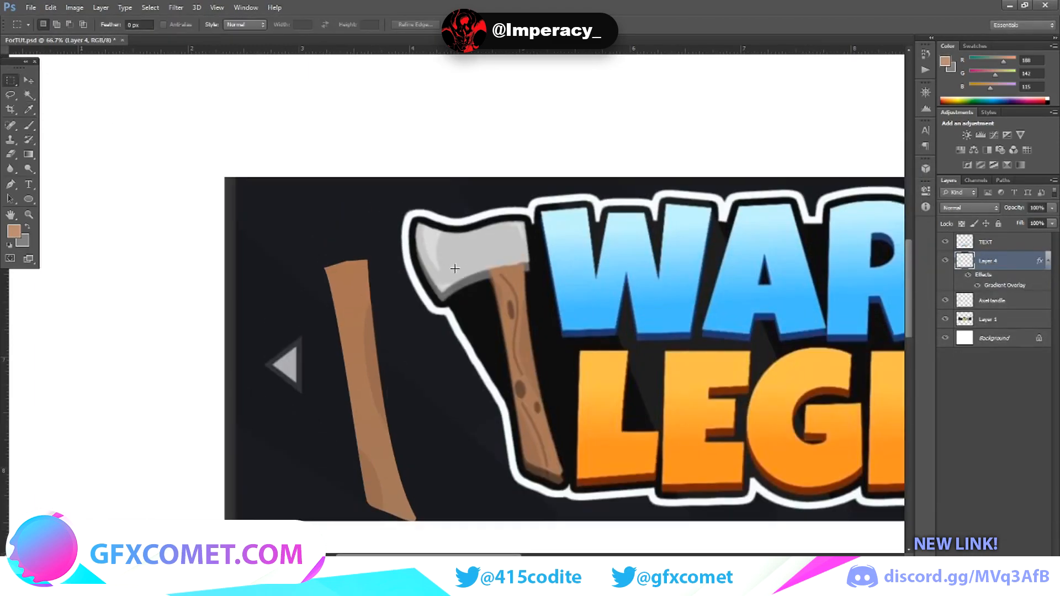
scroll(170, 277, up, 1)
scroll(209, 274, down, 2)
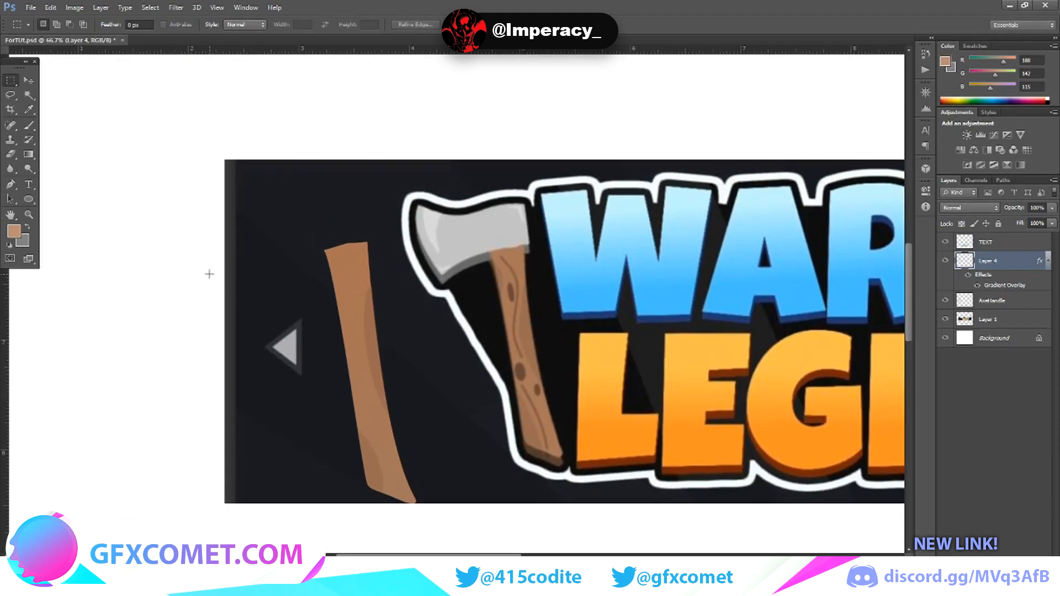
key(ctrl+plus)
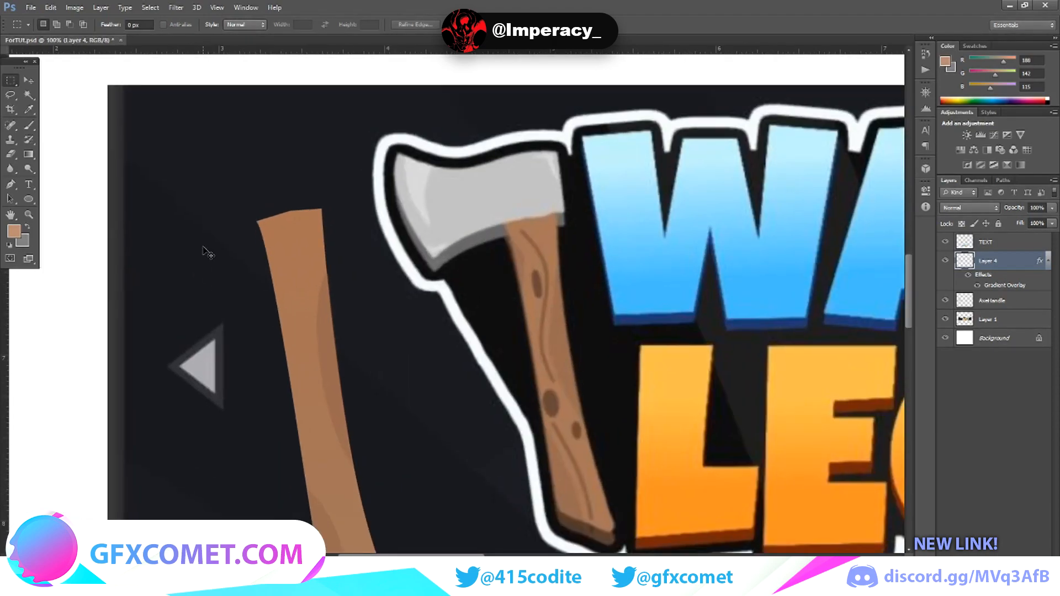
click(10, 184)
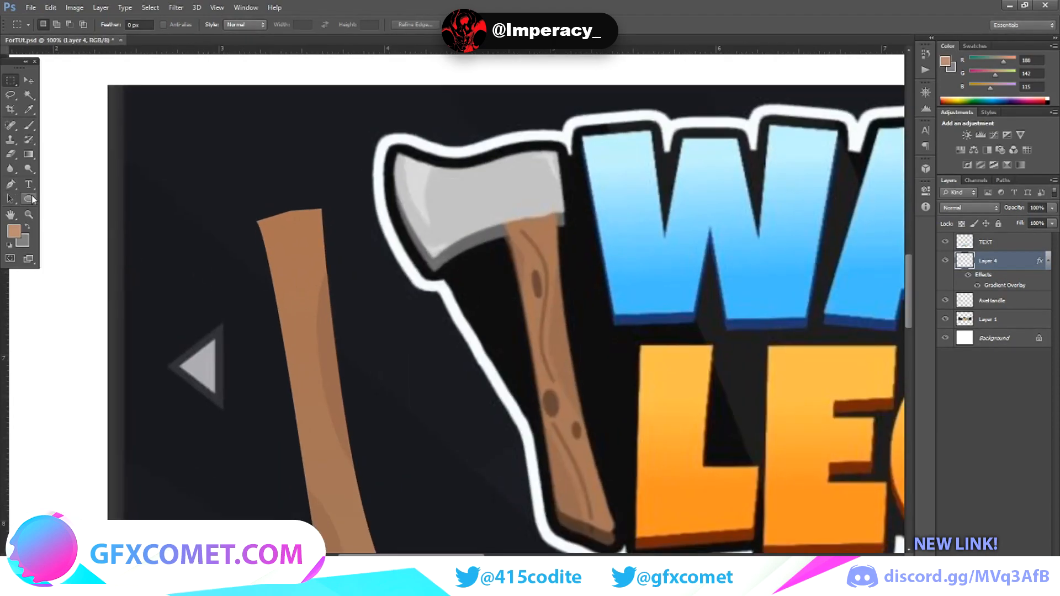
click(281, 266)
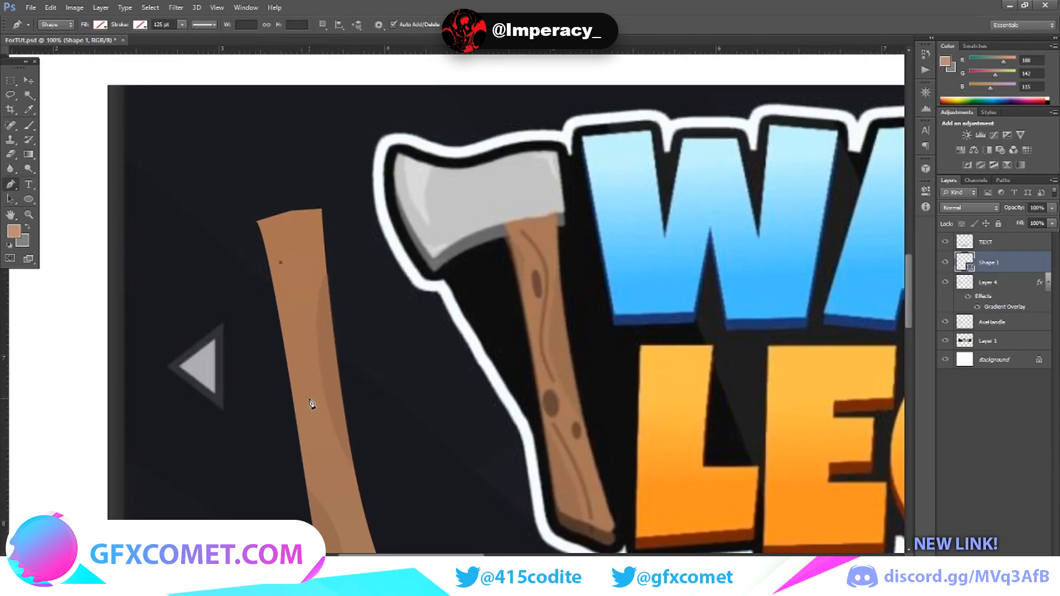
drag(302, 370, 287, 449)
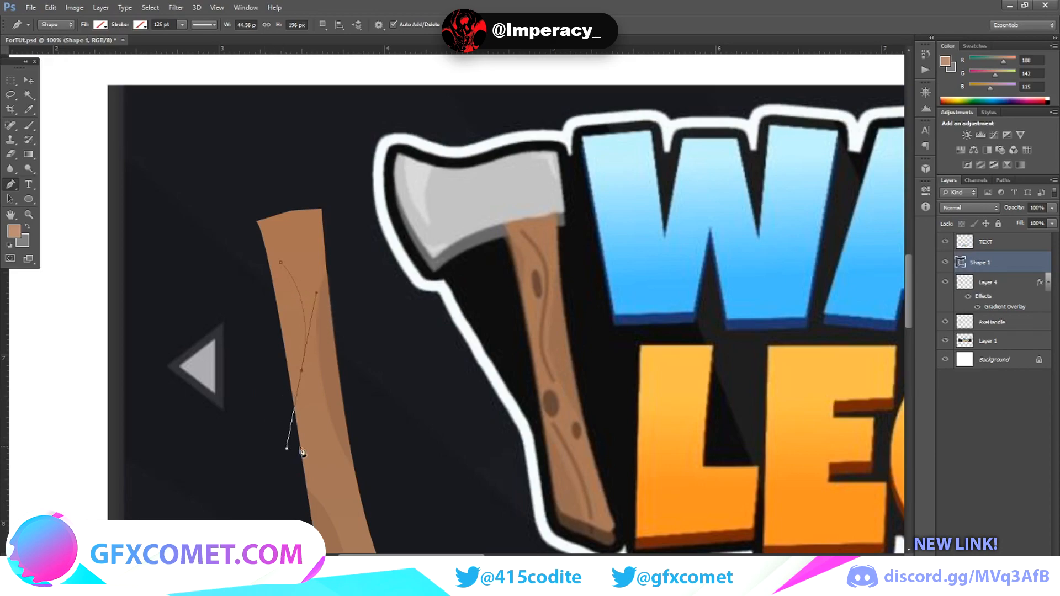
click(342, 478)
Step: Try widening the pen line to about 118%, discard the transformation and delete the line's shape layer
key(v)
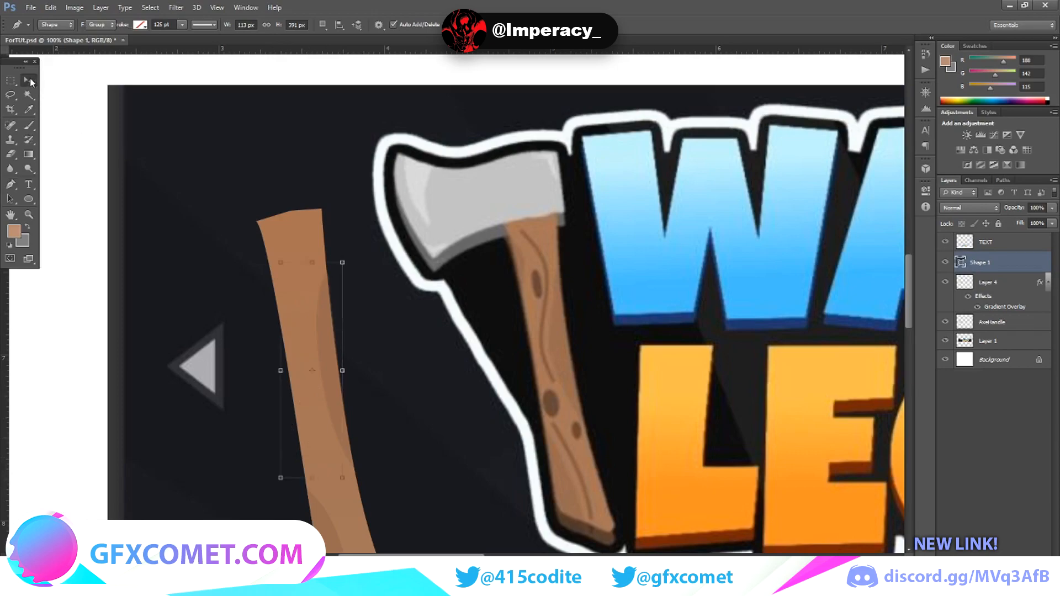
drag(343, 370, 353, 370)
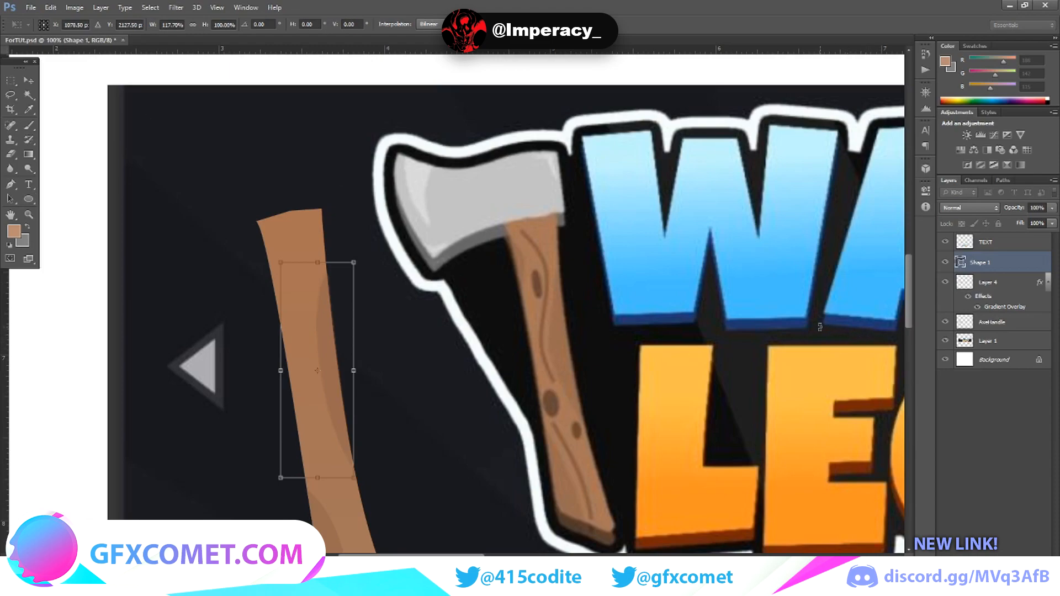
click(28, 80)
click(605, 220)
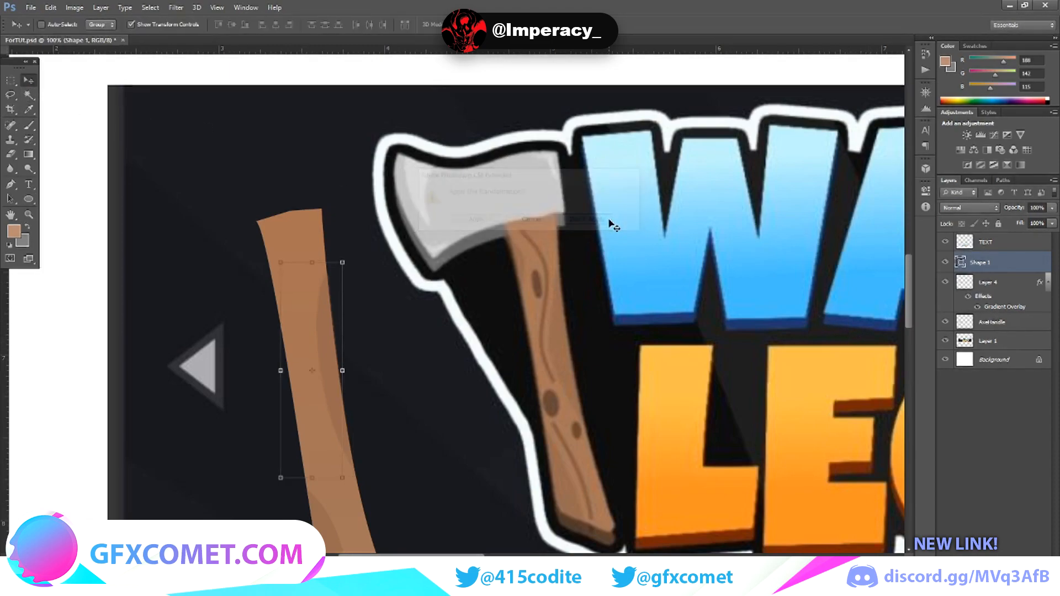
key(Delete)
Step: Set the Pen tool's shape stroke to solid white
click(10, 184)
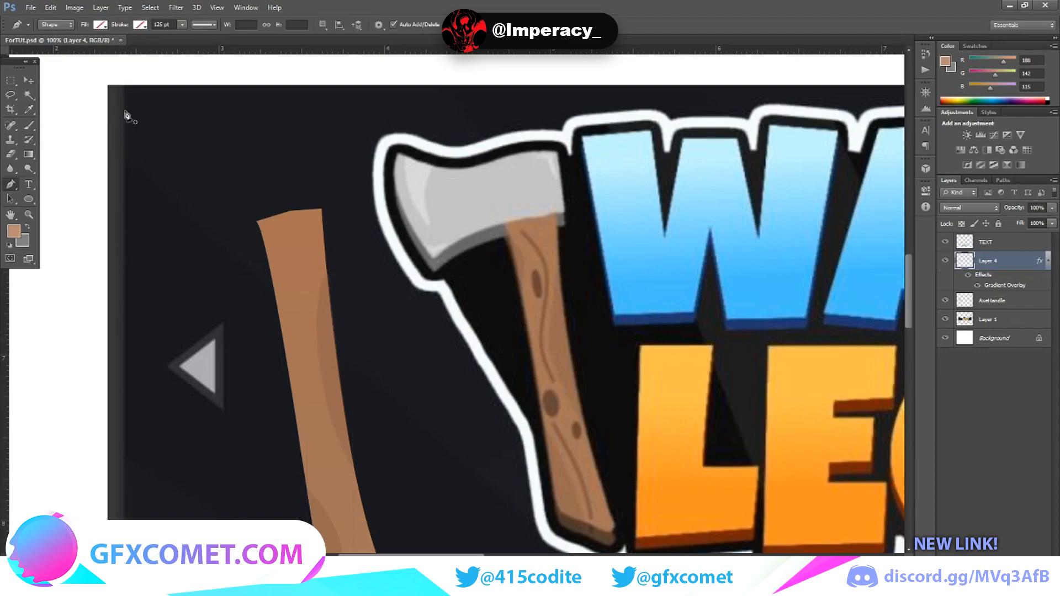
click(139, 25)
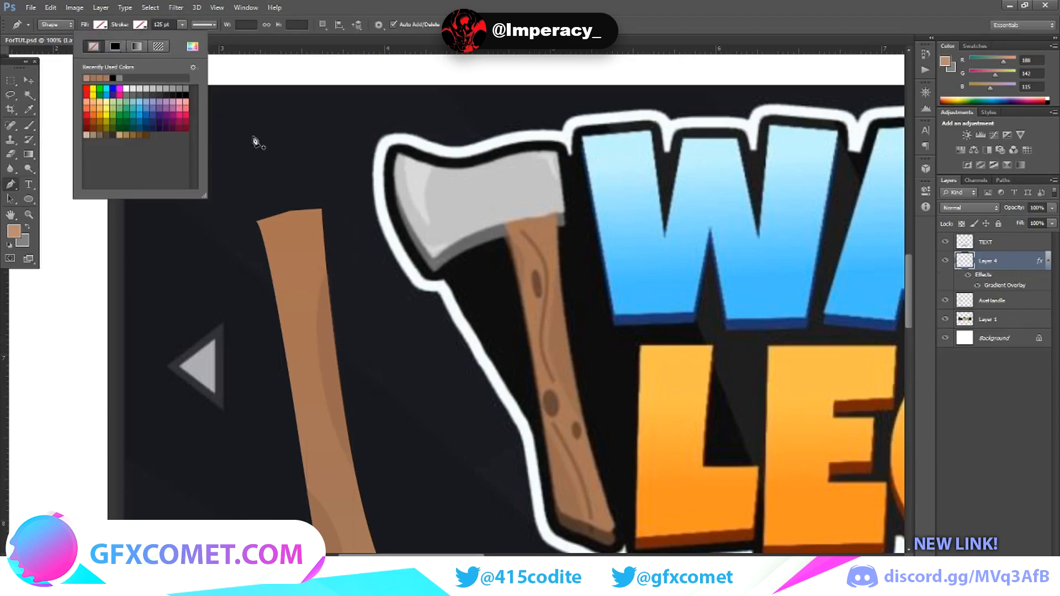
click(116, 49)
Step: Draw an S-shaped grain line down the new handle and reduce its stroke width to about 1.33 pt
click(284, 239)
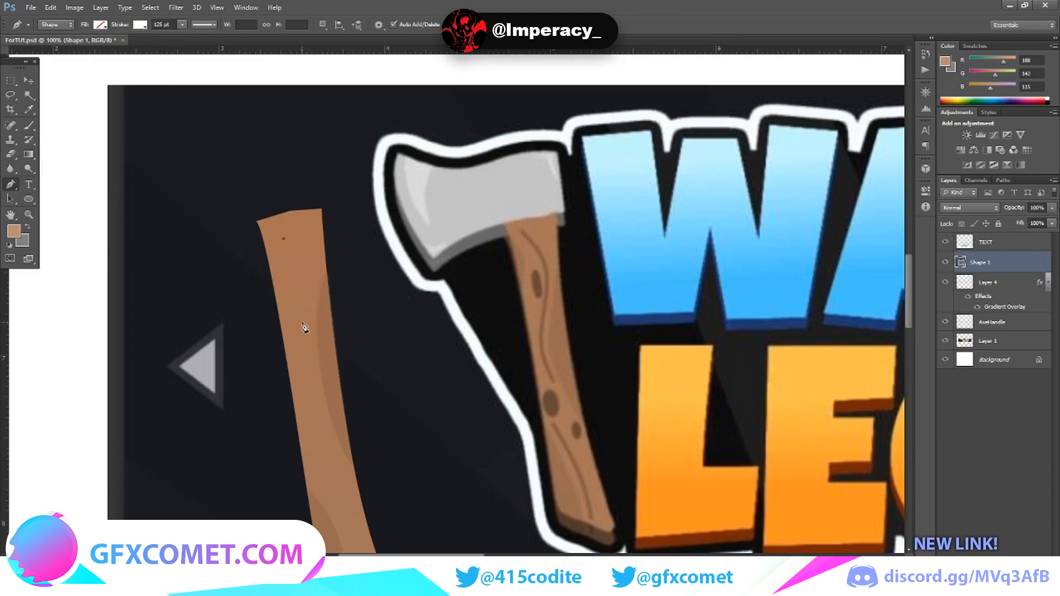
drag(308, 370, 289, 465)
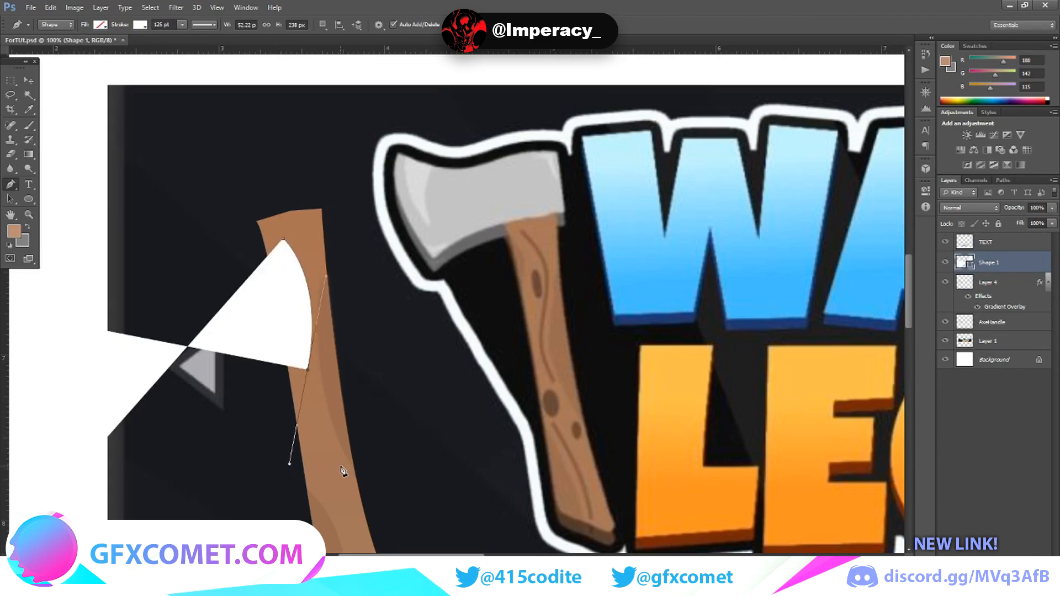
click(343, 471)
key(ctrl+z)
click(352, 476)
drag(153, 36, 142, 36)
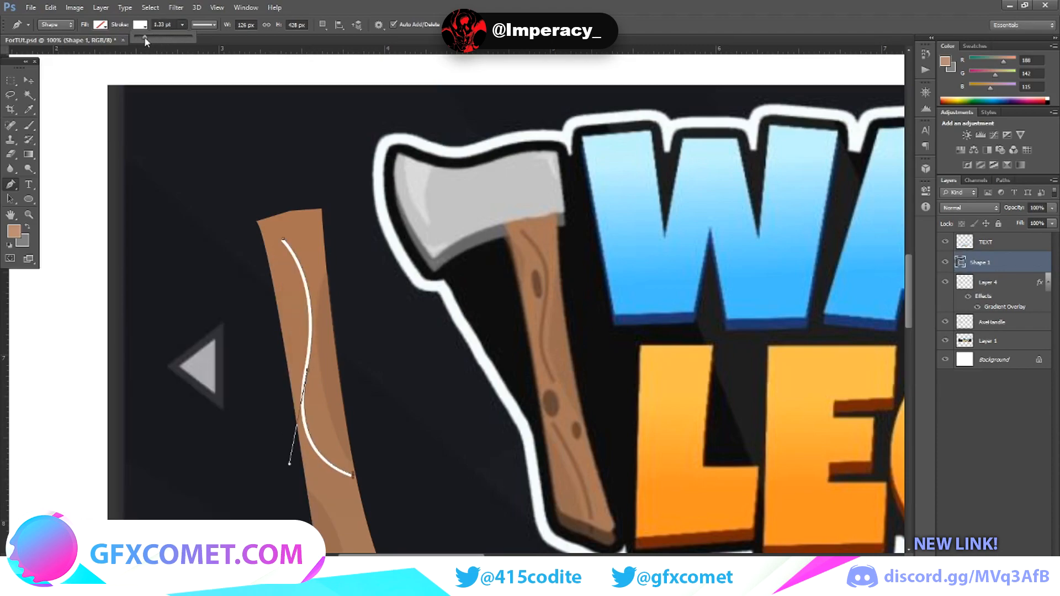
Step: Start a free transform on the white curve and distort its lower corners inward to fit within the handle
click(12, 81)
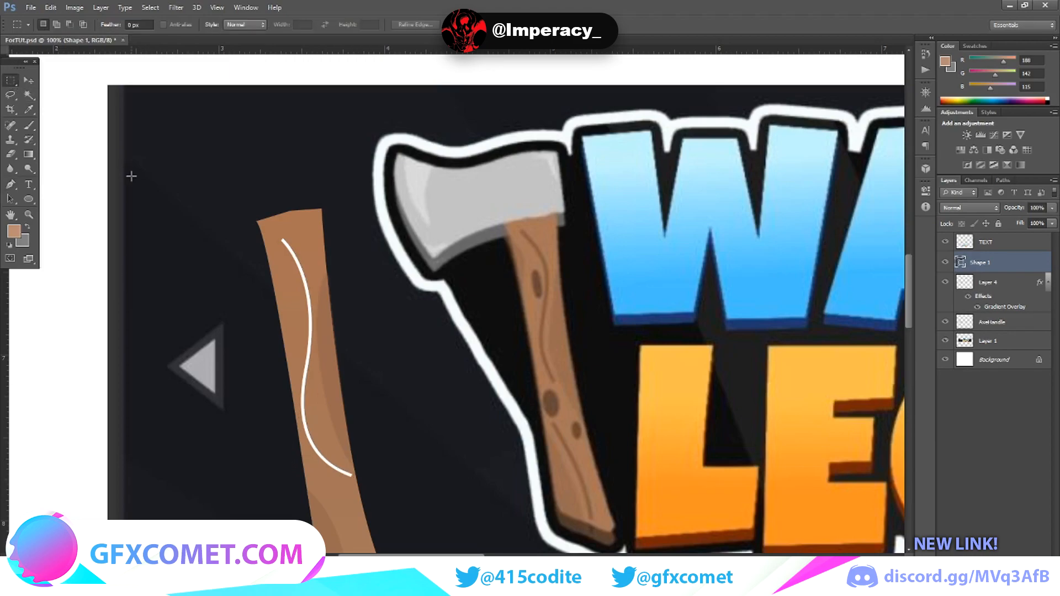
key(ctrl+t)
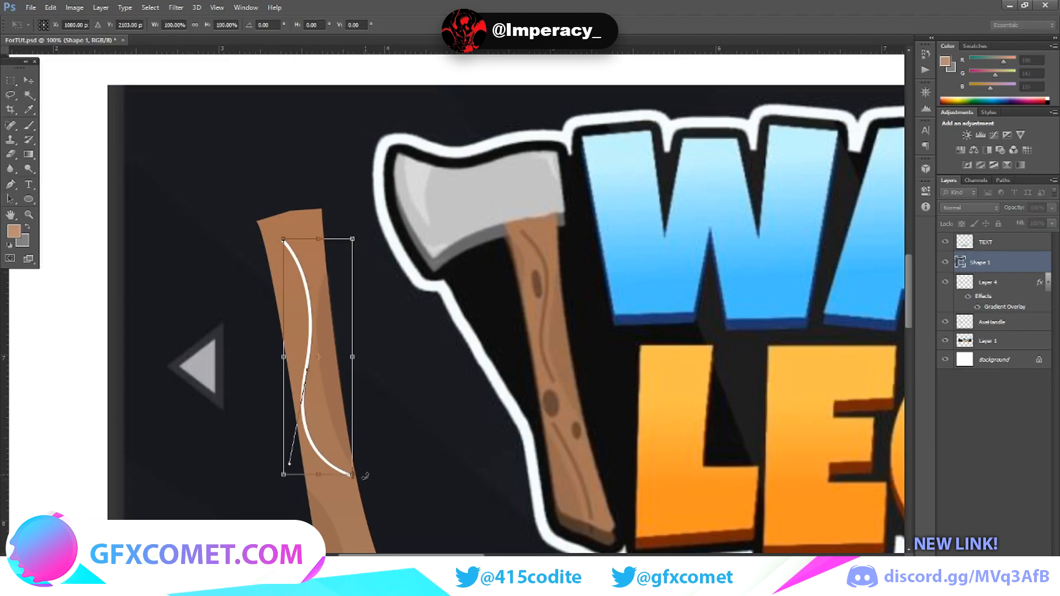
scroll(333, 382, down, 1)
key(ctrl+plus)
key(ctrl+plus)
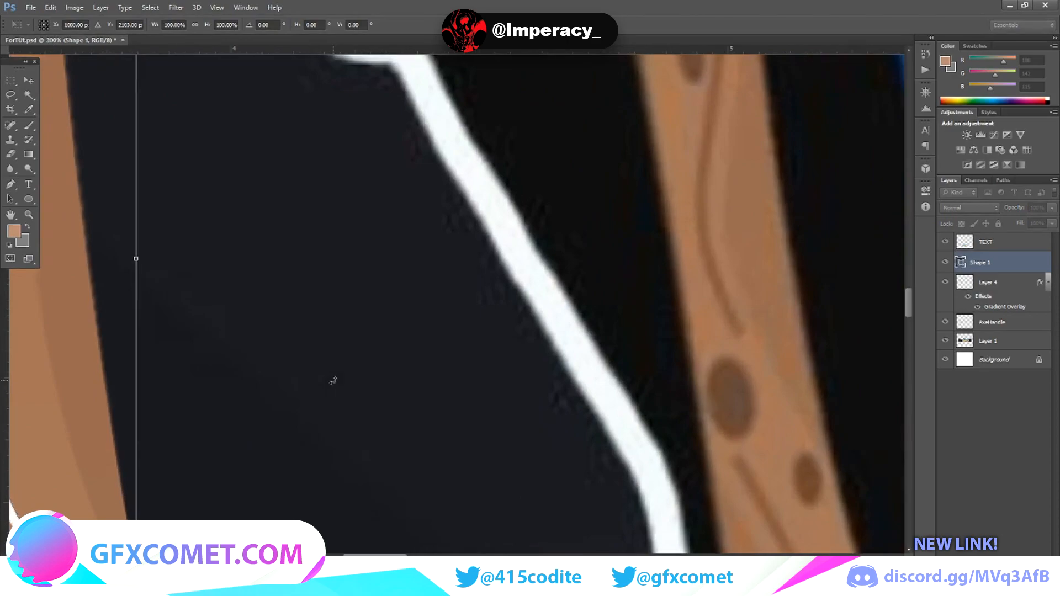
scroll(320, 405, down, 1)
scroll(178, 445, down, 1)
drag(137, 463, 102, 478)
scroll(381, 535, up, 1)
drag(372, 554, 347, 555)
drag(279, 182, 329, 182)
scroll(355, 218, up, 1)
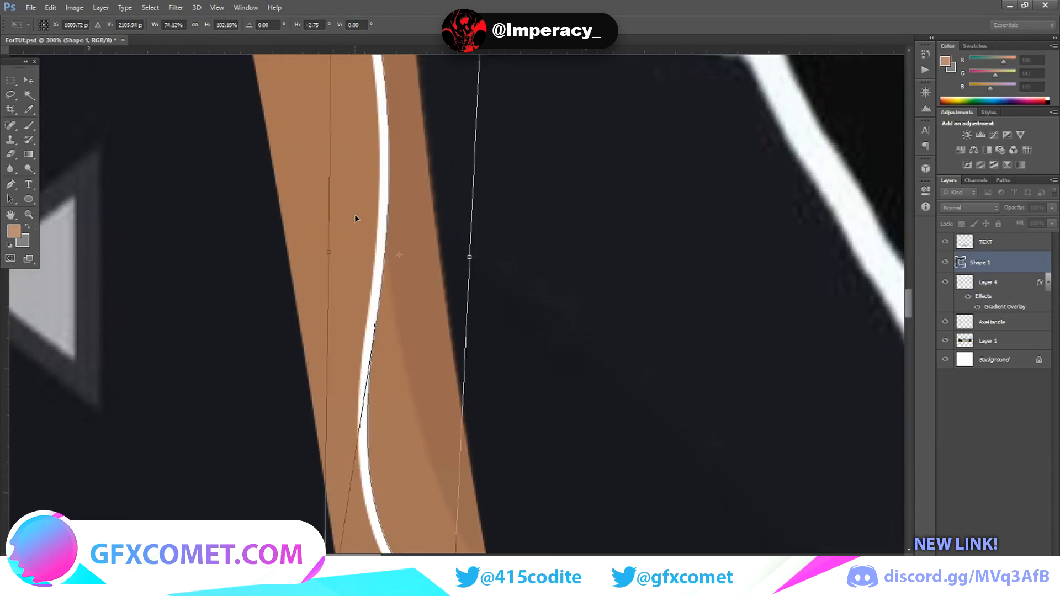
Step: Distort the white curve's upper end up and outward, closer to the handle's upper-left edge
scroll(354, 215, up, 3)
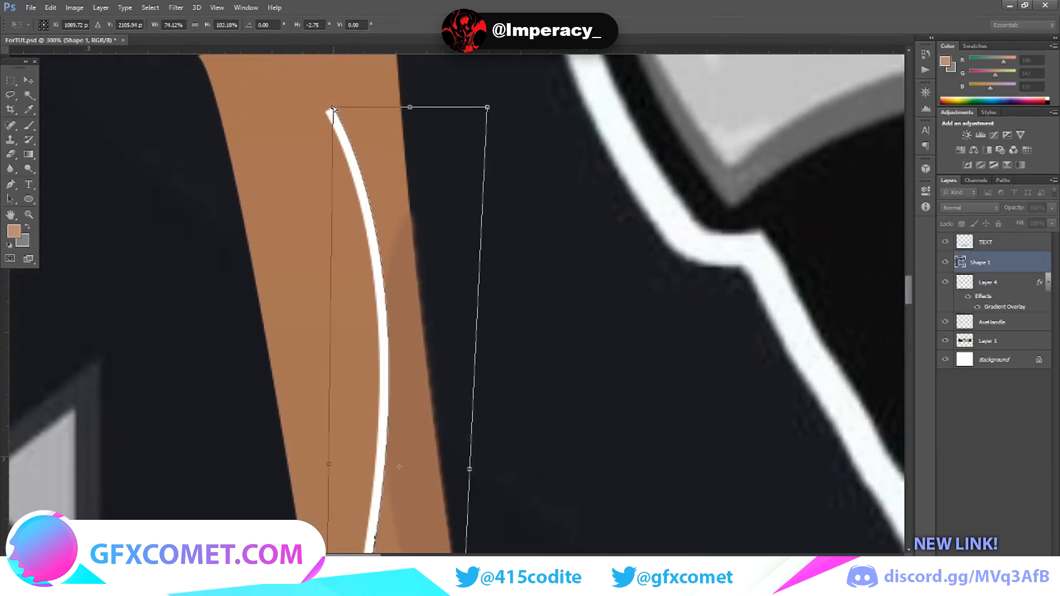
drag(333, 109, 294, 92)
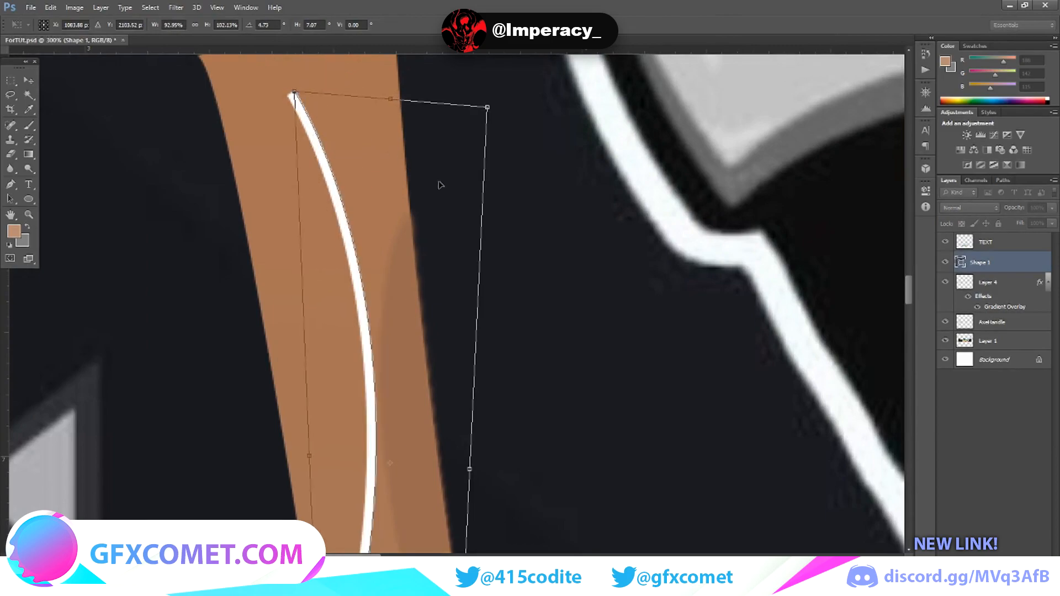
drag(294, 93, 281, 82)
Step: Shorten and widen the white curve from its lower end to about 126% width and 94% height, and apply the transformation
key(ctrl+minus)
key(ctrl+minus)
key(ctrl+minus)
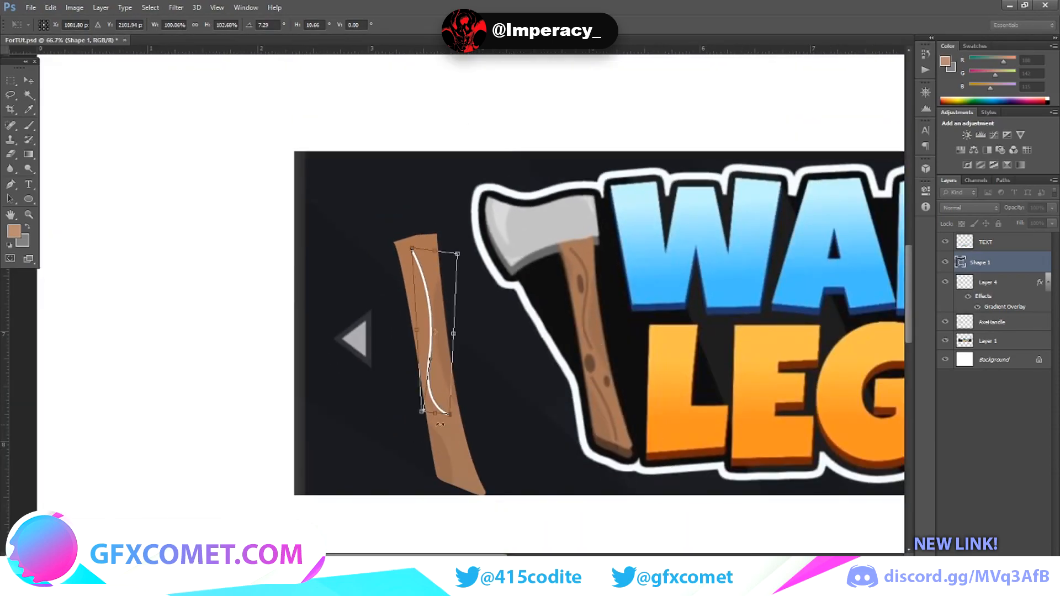
drag(455, 420, 467, 402)
click(28, 81)
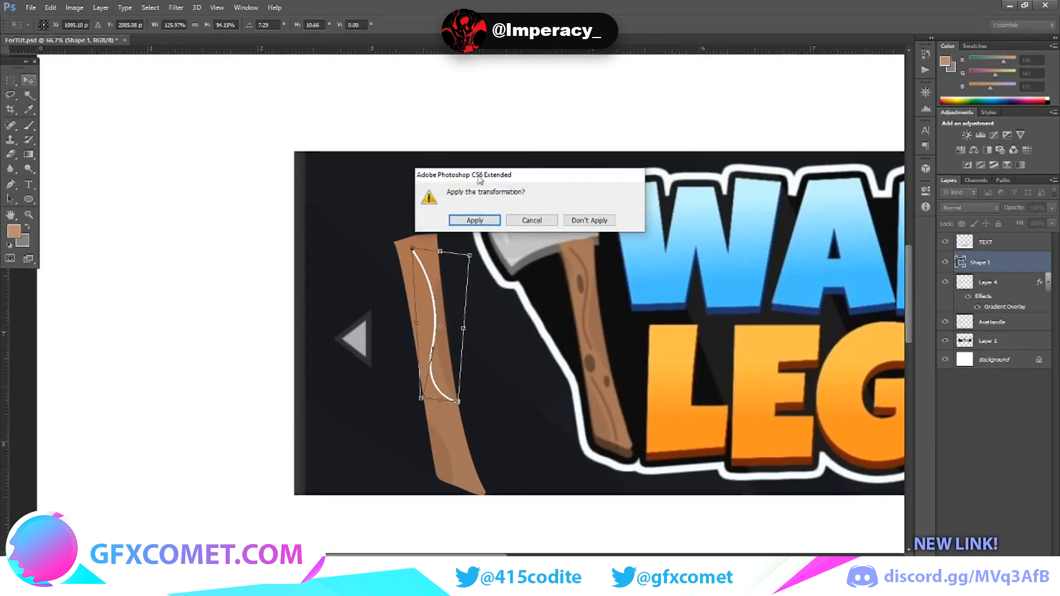
click(475, 220)
Step: Delete the white curve's shape layer and reactivate the Pen tool
key(Delete)
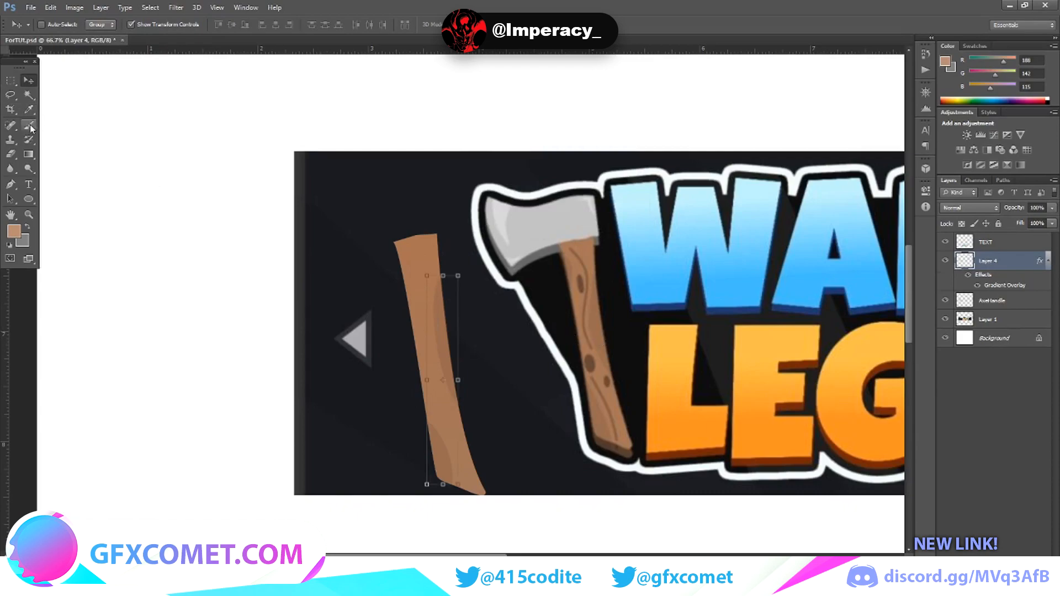
click(11, 184)
scroll(425, 310, up, 1)
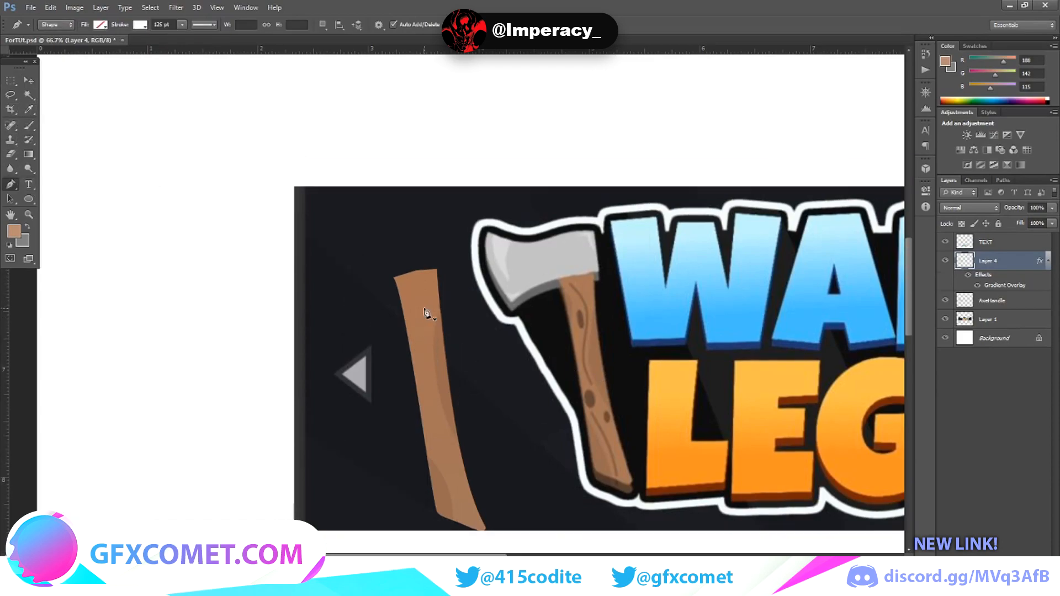
Step: Draw an open curved Pen line along the middle of the handle and set its stroke width to 1.33 pt
scroll(465, 276, up, 1)
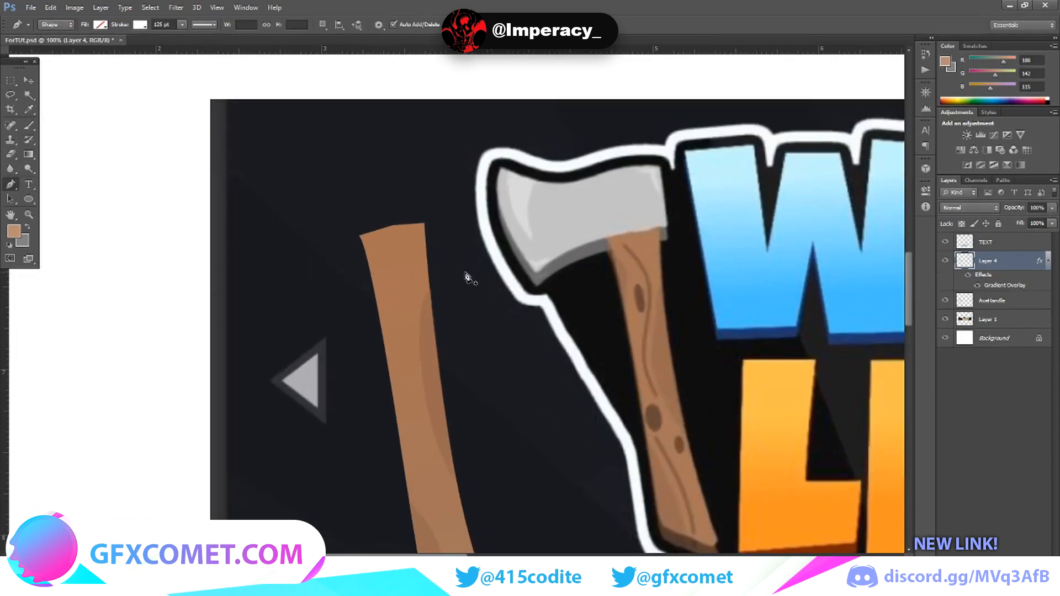
click(433, 458)
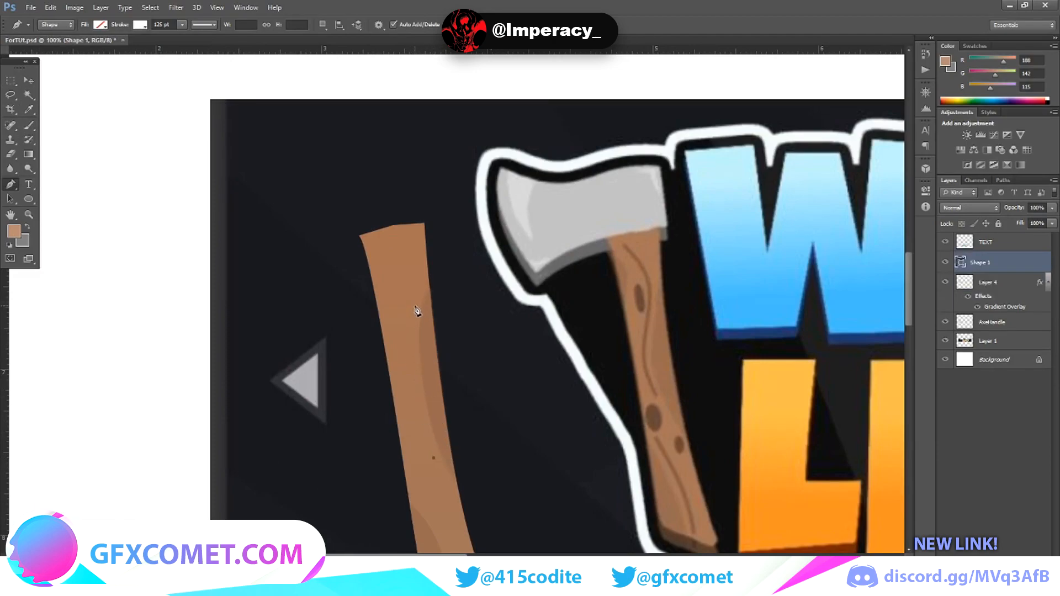
drag(421, 300, 443, 246)
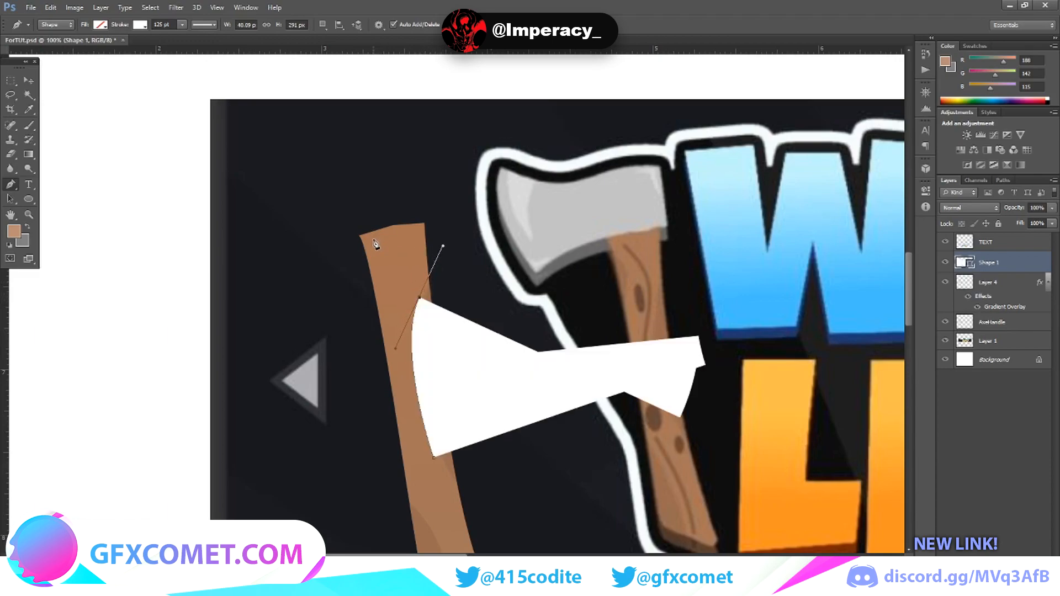
drag(159, 39, 144, 41)
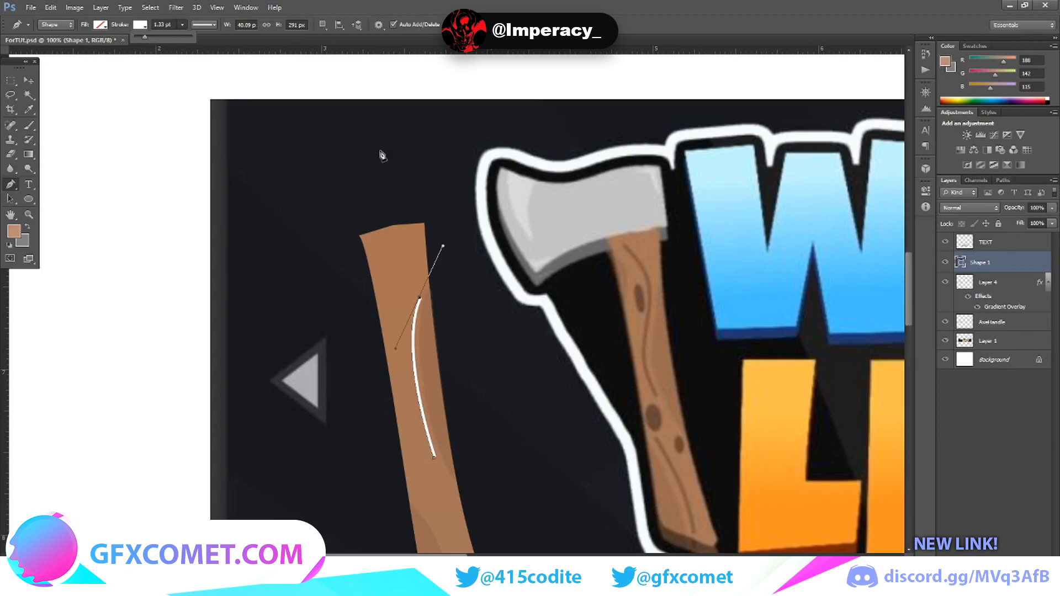
Step: Extend the white curve with a second bend ending just inside the handle's upper-left corner
click(383, 245)
click(381, 243)
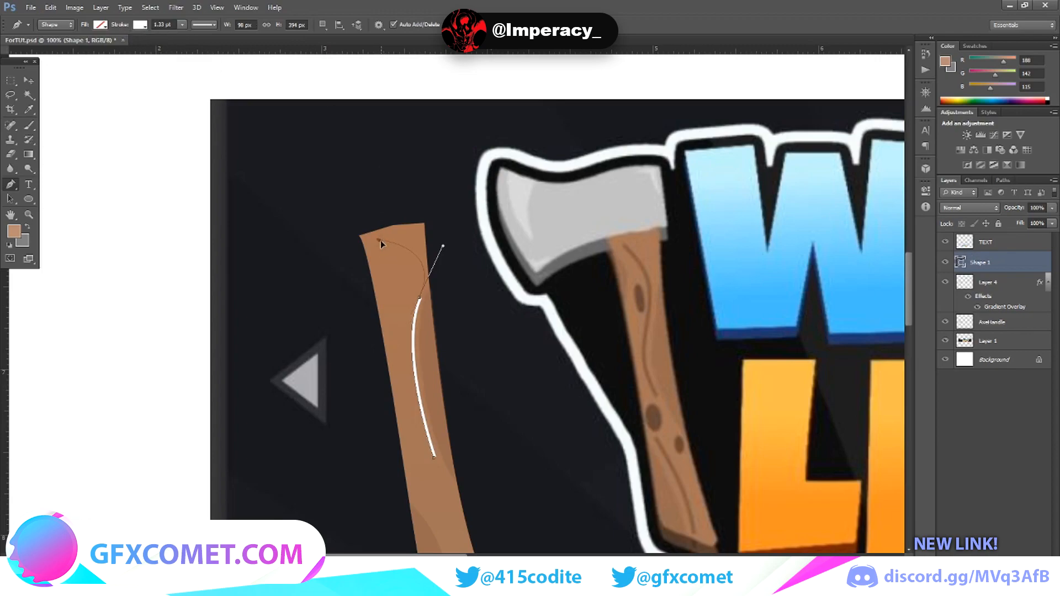
key(ctrl+z)
click(379, 237)
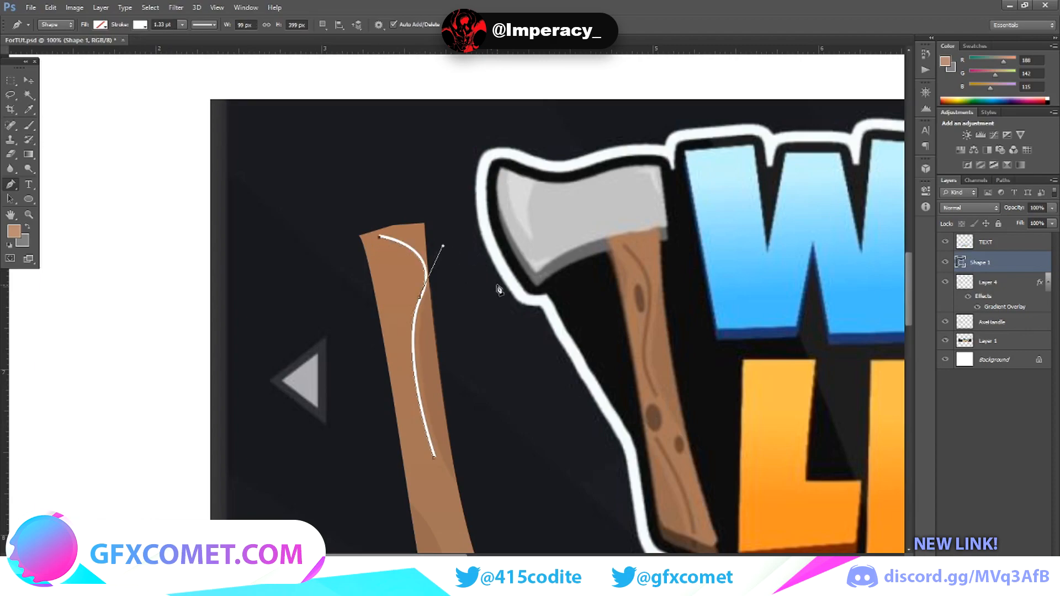
click(28, 80)
key(Left)
key(Left)
key(Left)
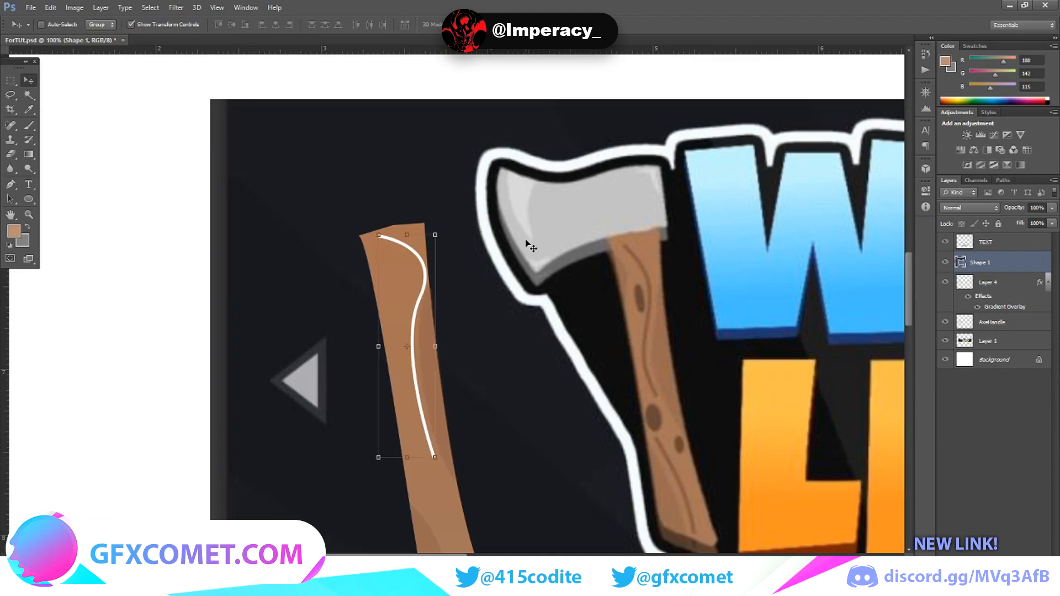
key(Left)
key(Down)
key(Down)
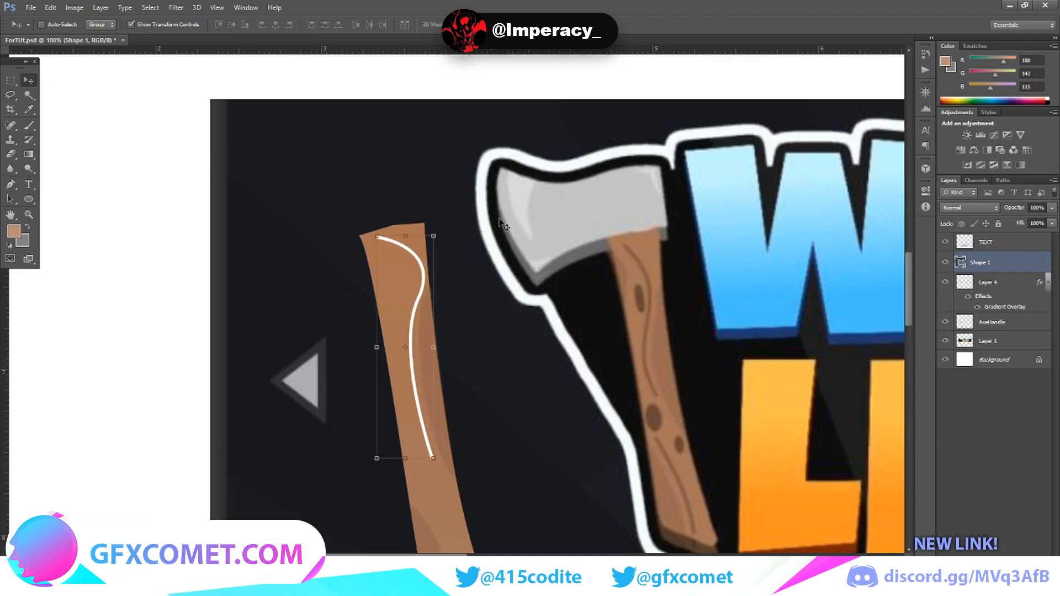
key(ctrl+z)
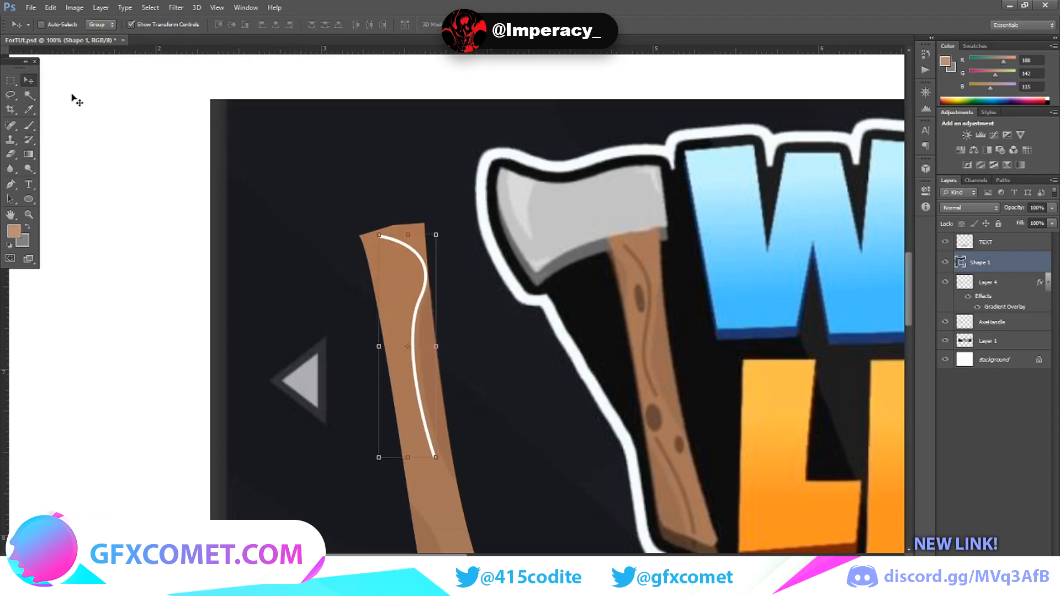
Step: Nudge the white curve slightly to the left within the handle
key(Left)
key(Left)
key(Left)
key(Left)
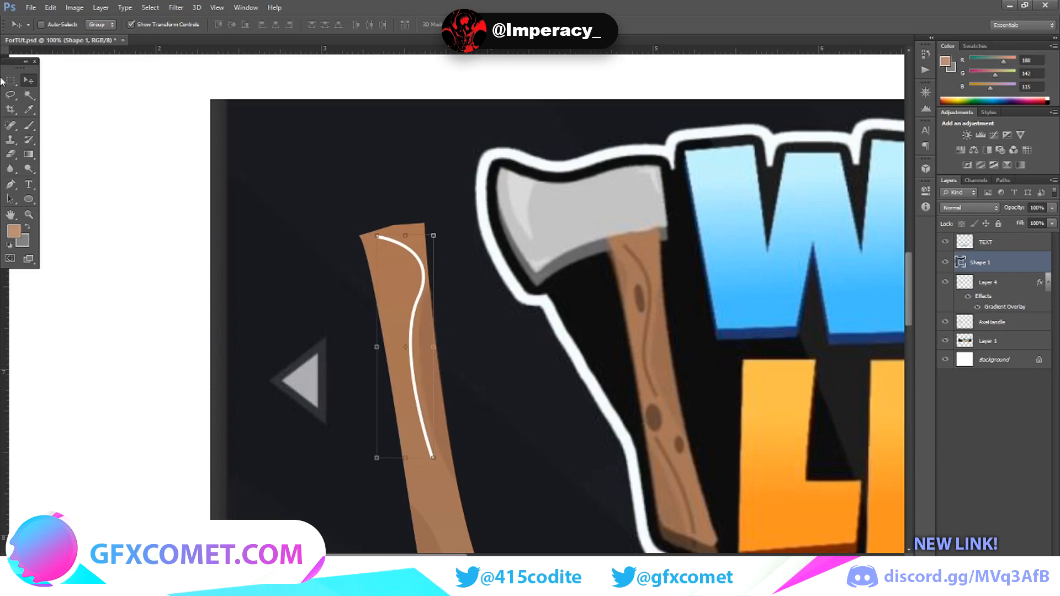
Step: Apply a Color Overlay to the white curve using the brown sampled from the reference axe's grain line
key(m)
scroll(579, 365, down, 3)
key(ctrl+plus)
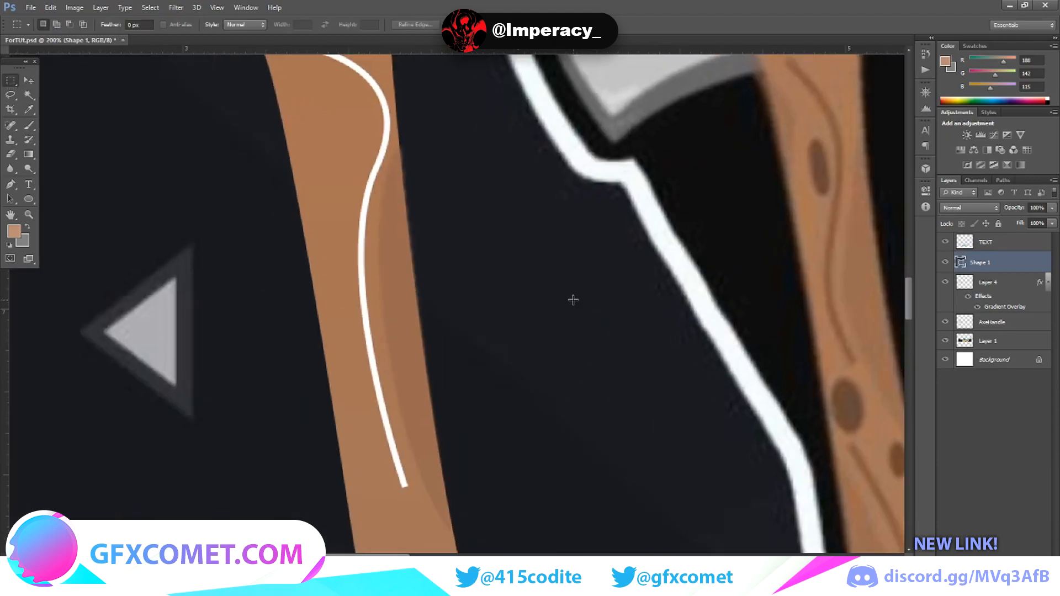
right_click(992, 272)
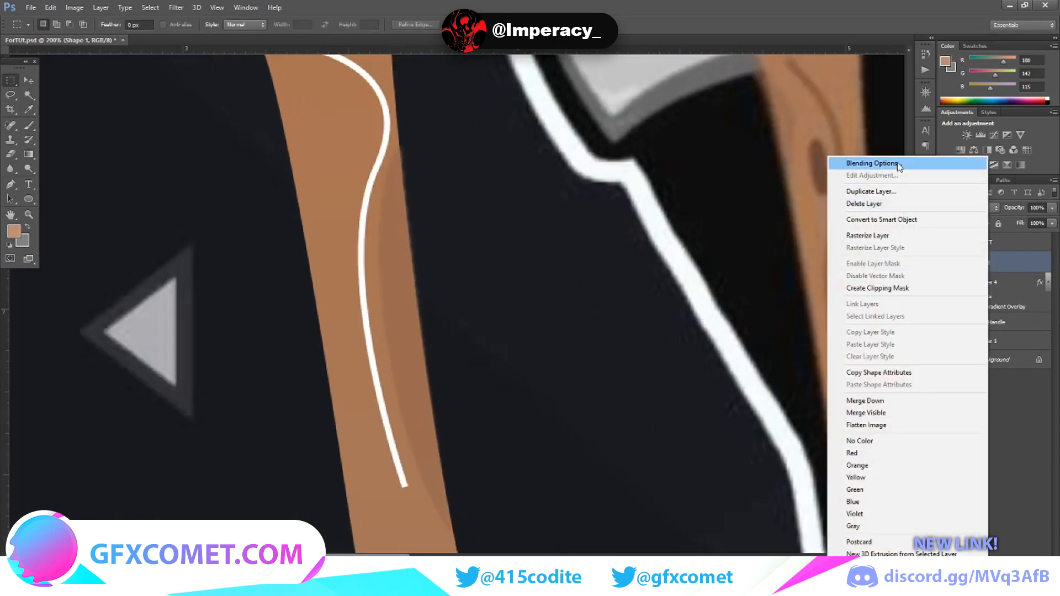
click(917, 161)
click(743, 402)
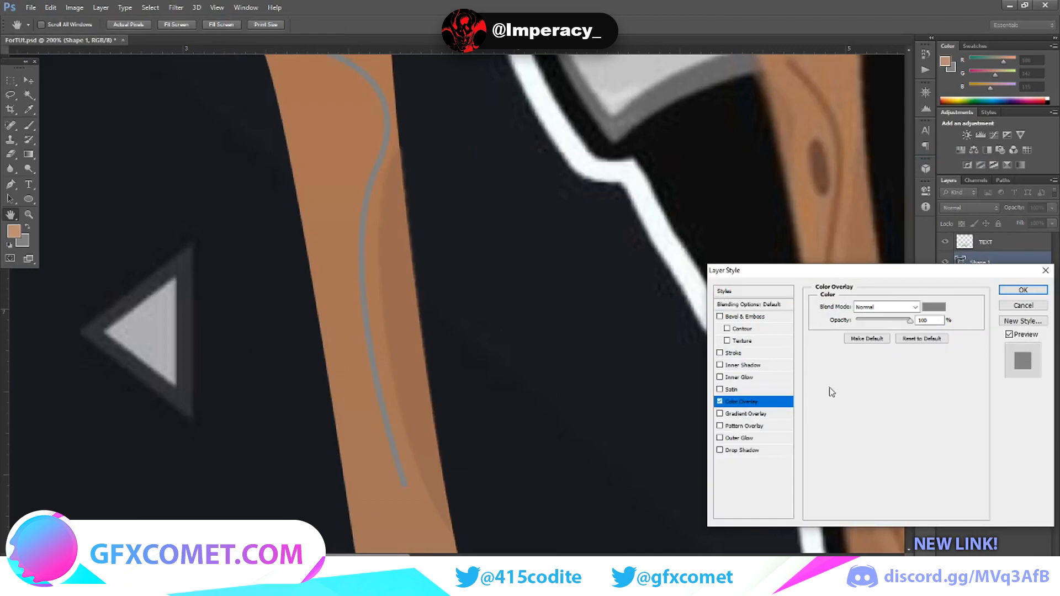
click(933, 307)
click(844, 187)
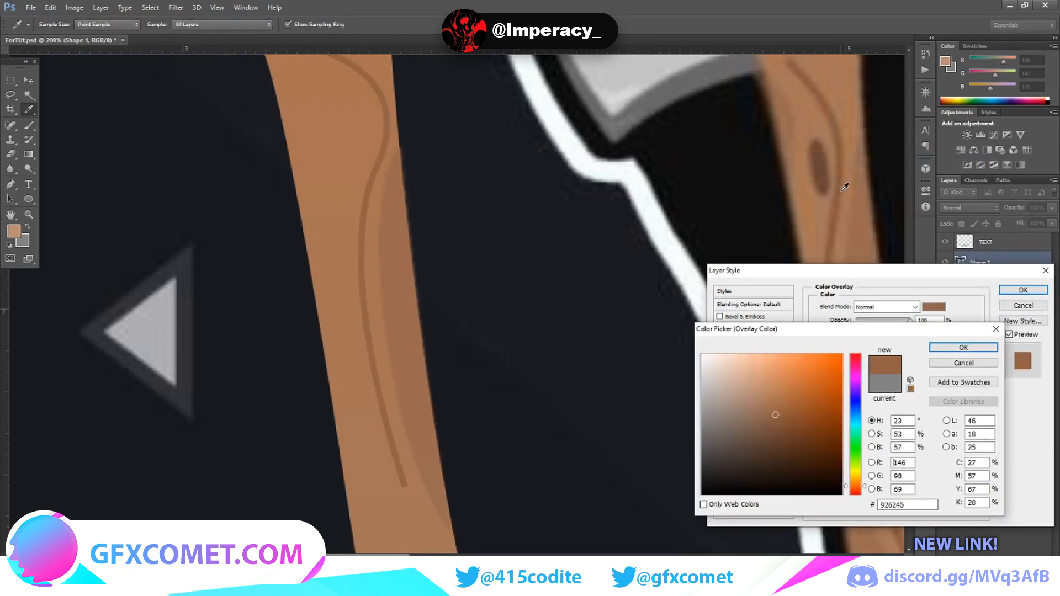
click(844, 188)
click(977, 348)
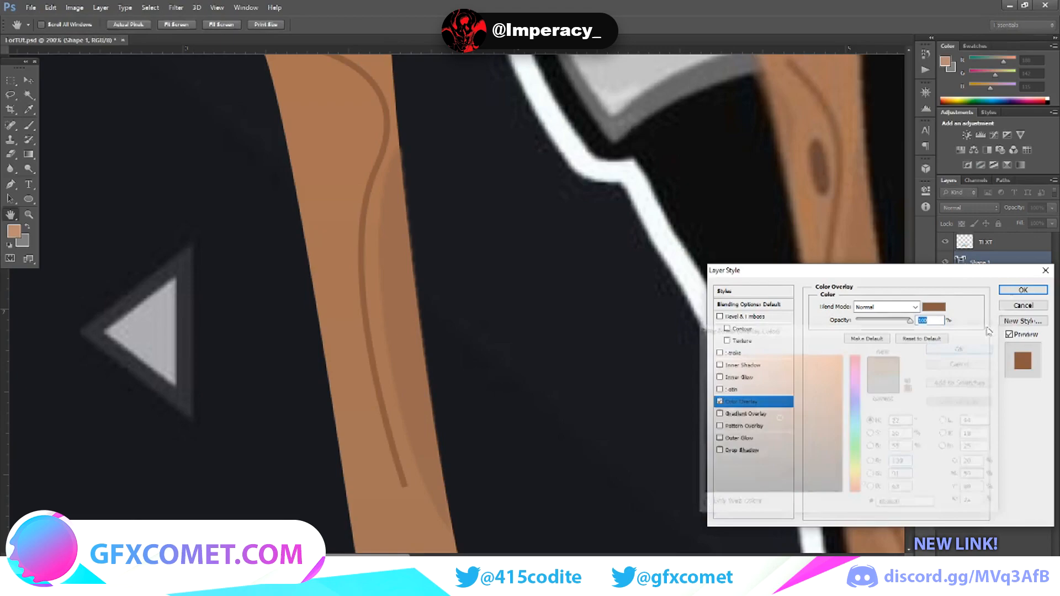
click(1022, 290)
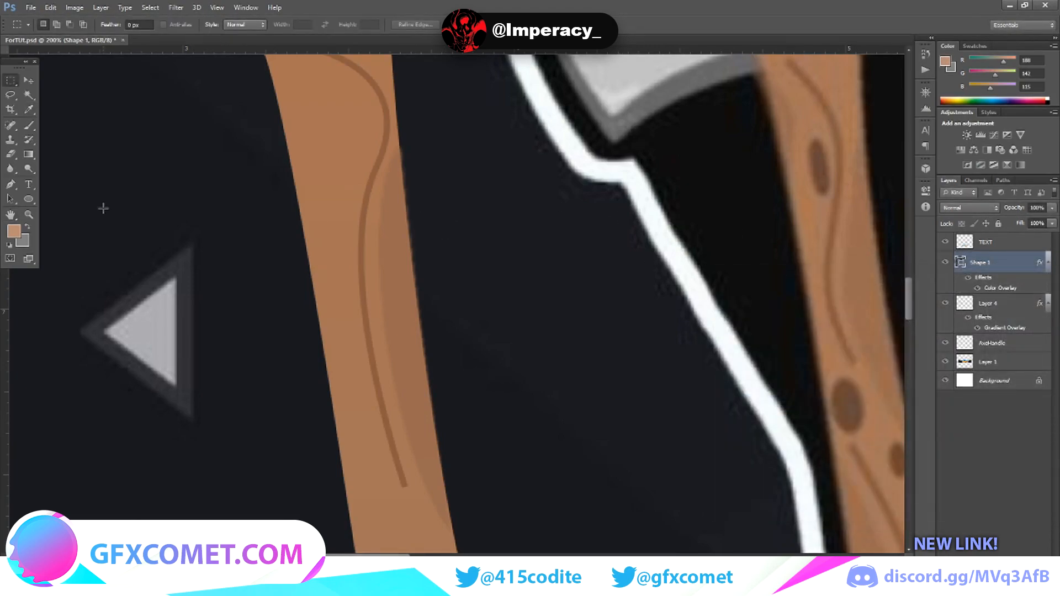
Step: Try a narrow outlined ellipse as a wood knot near the handle's upper end, and delete it
click(28, 199)
scroll(456, 315, up, 2)
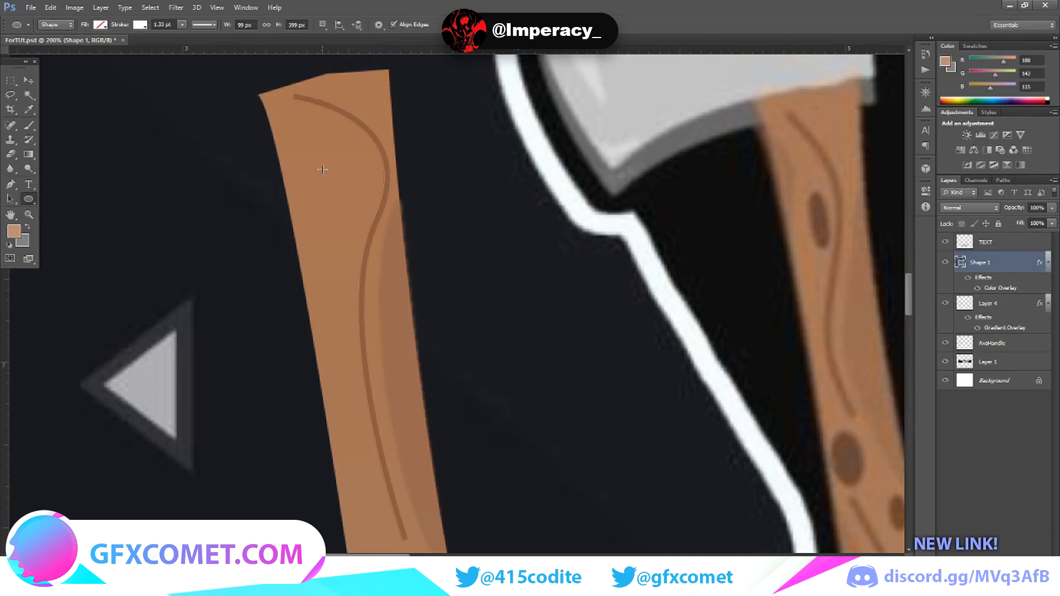
drag(332, 169, 361, 239)
key(v)
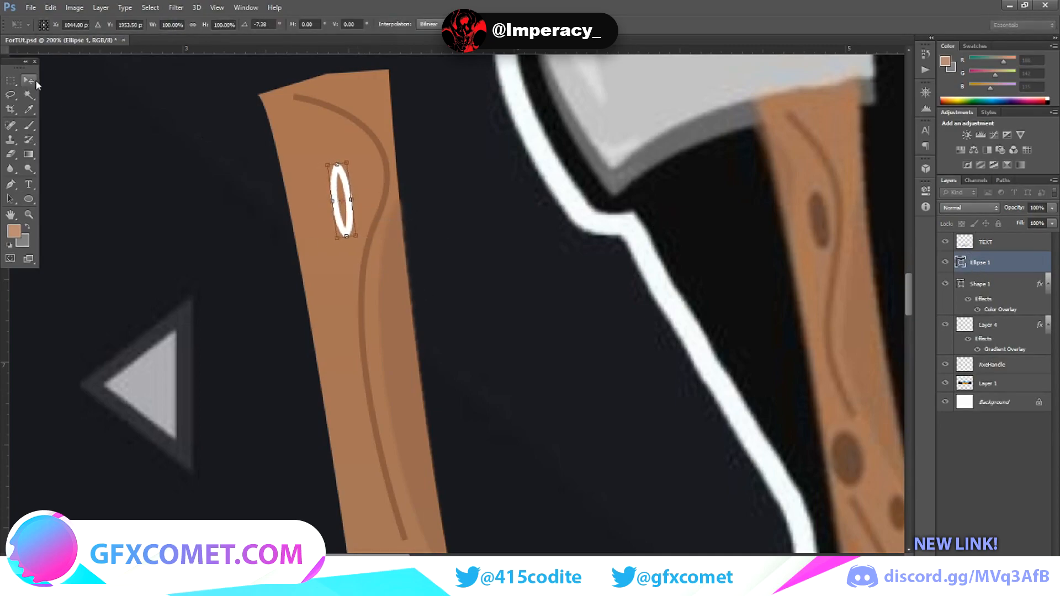
click(33, 80)
click(588, 220)
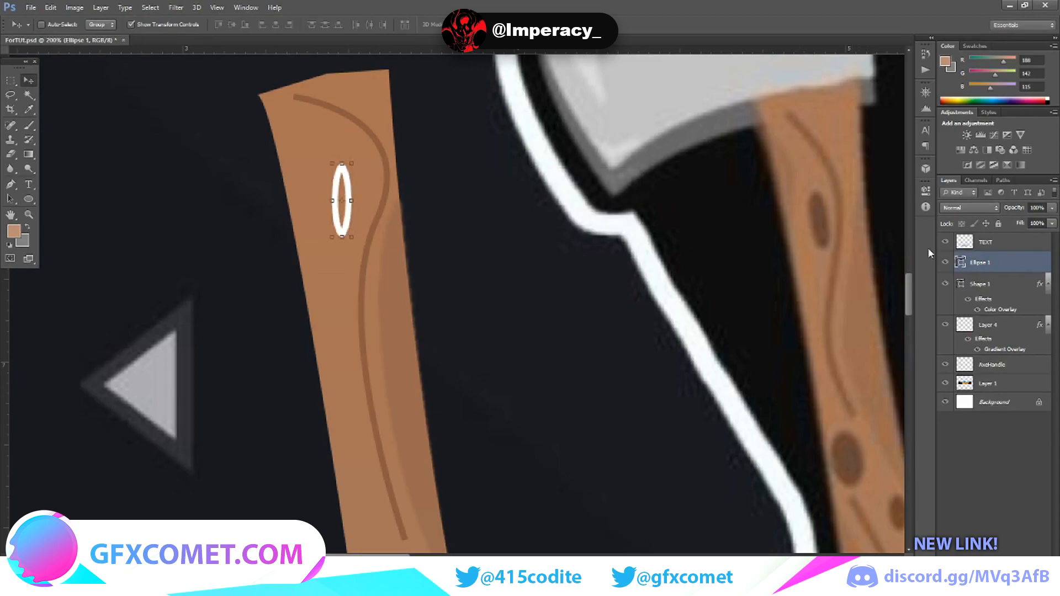
key(Delete)
click(29, 199)
click(136, 26)
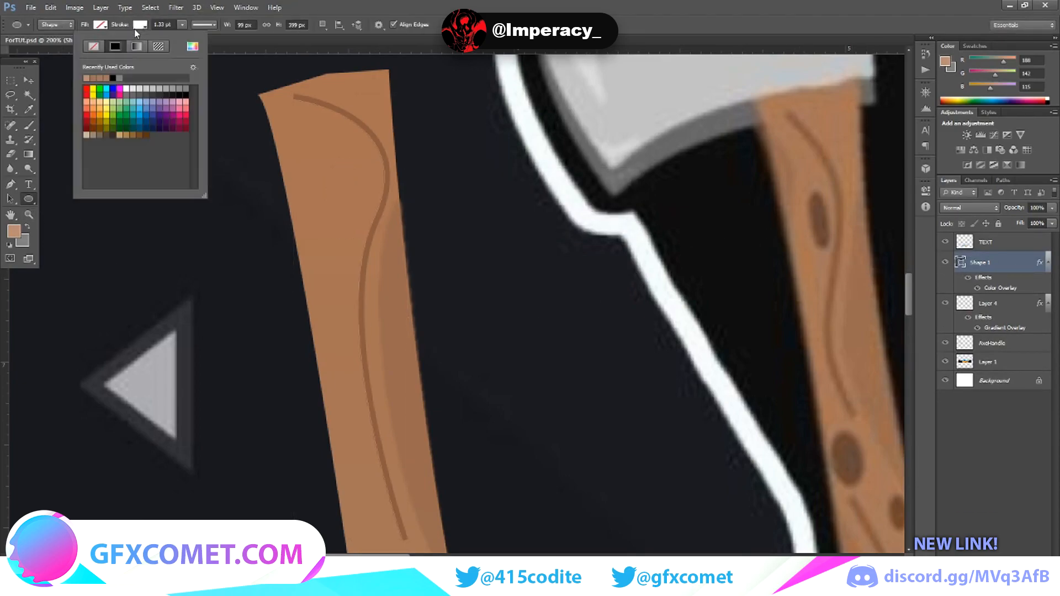
click(93, 46)
click(101, 24)
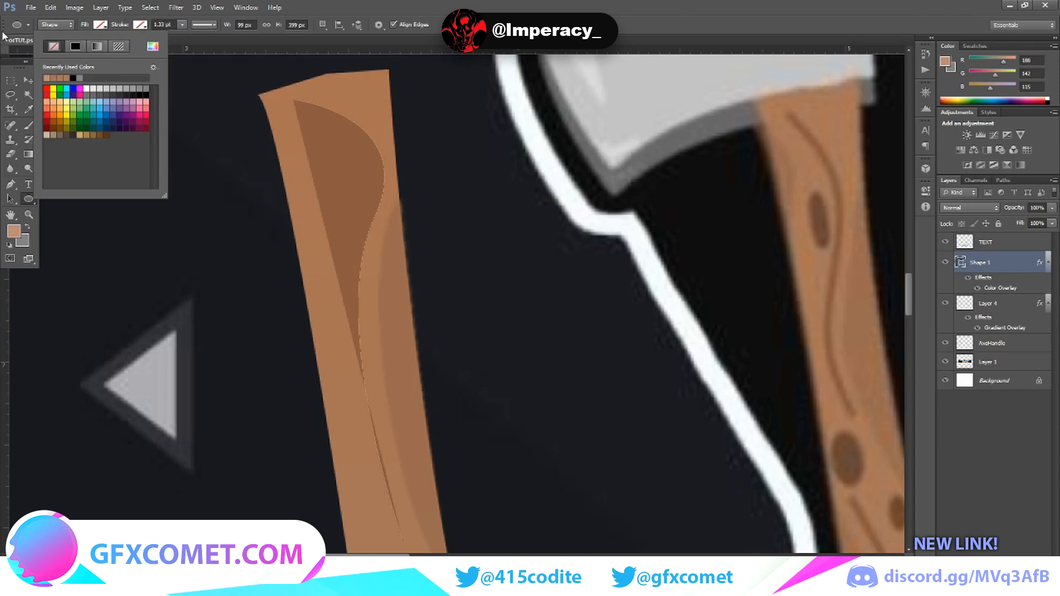
click(11, 80)
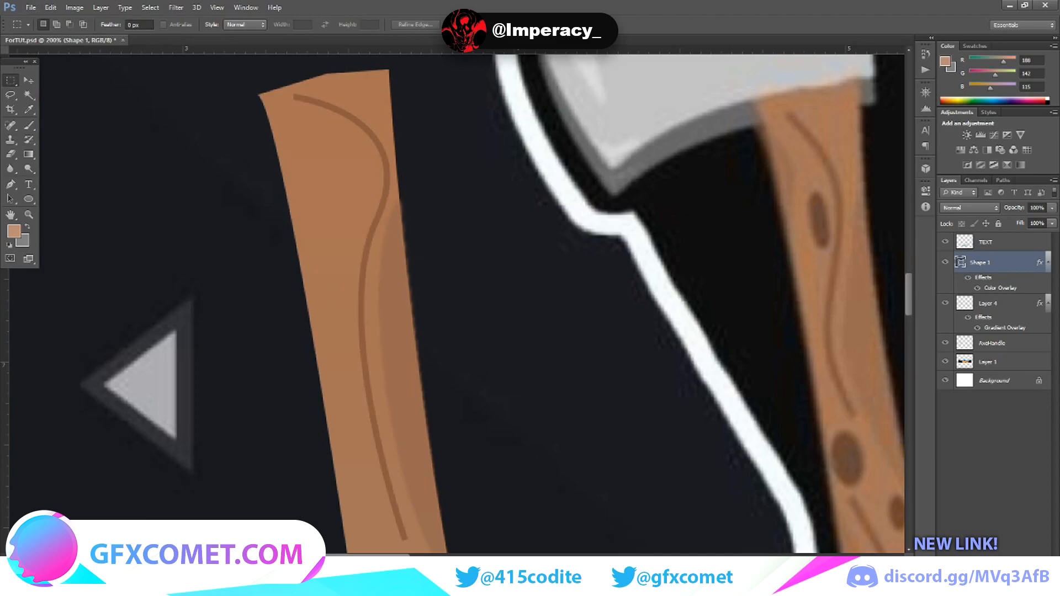
Step: Create a new layer above the grain line and set the Ellipse tool to a solid tan fill with no stroke
click(1029, 567)
click(28, 200)
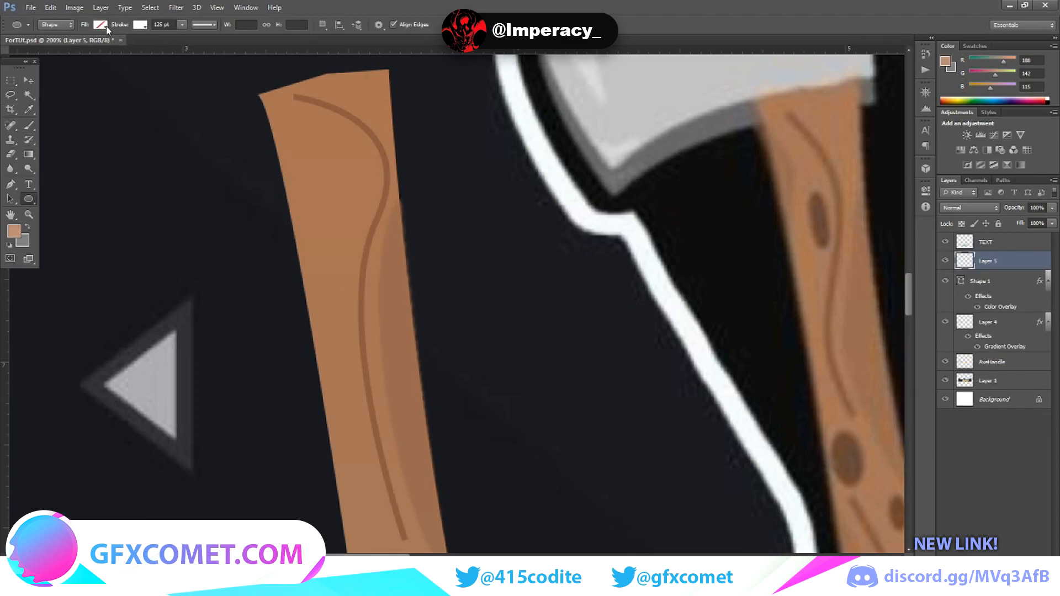
click(107, 28)
click(75, 46)
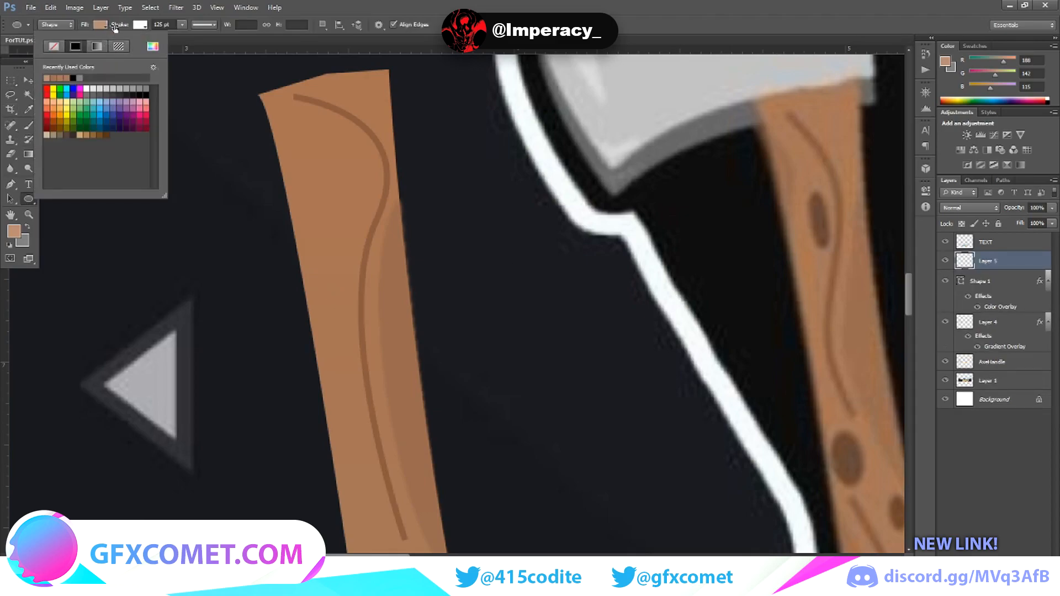
click(141, 25)
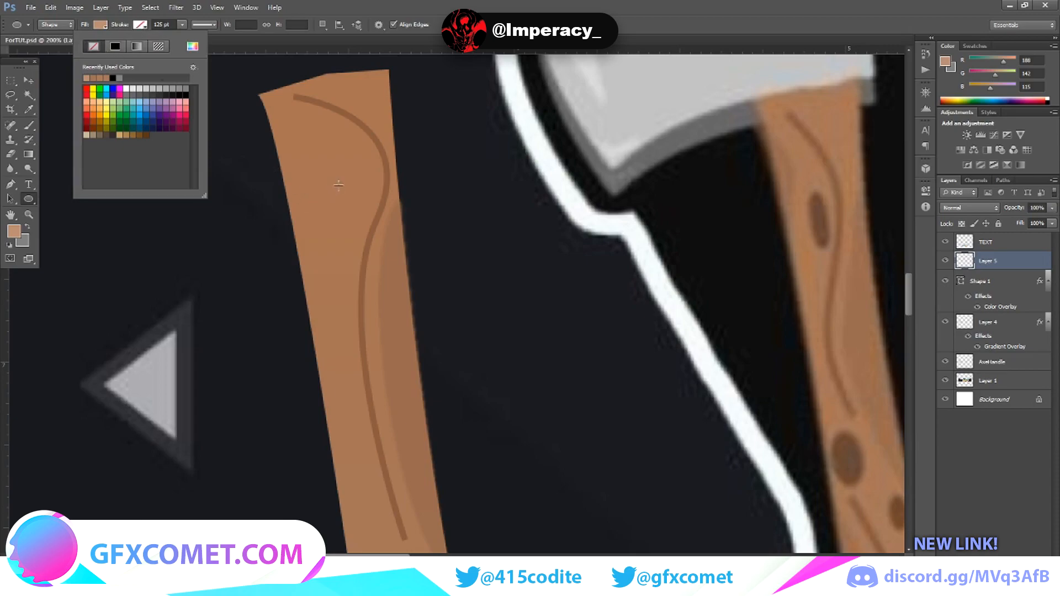
Step: Draw a narrow elliptical knot about 19 by 60 px on the upper handle, scaled to 86.96% and rotated -11.65°
drag(315, 170, 342, 219)
drag(342, 239, 354, 221)
click(25, 79)
drag(342, 162, 331, 167)
click(28, 80)
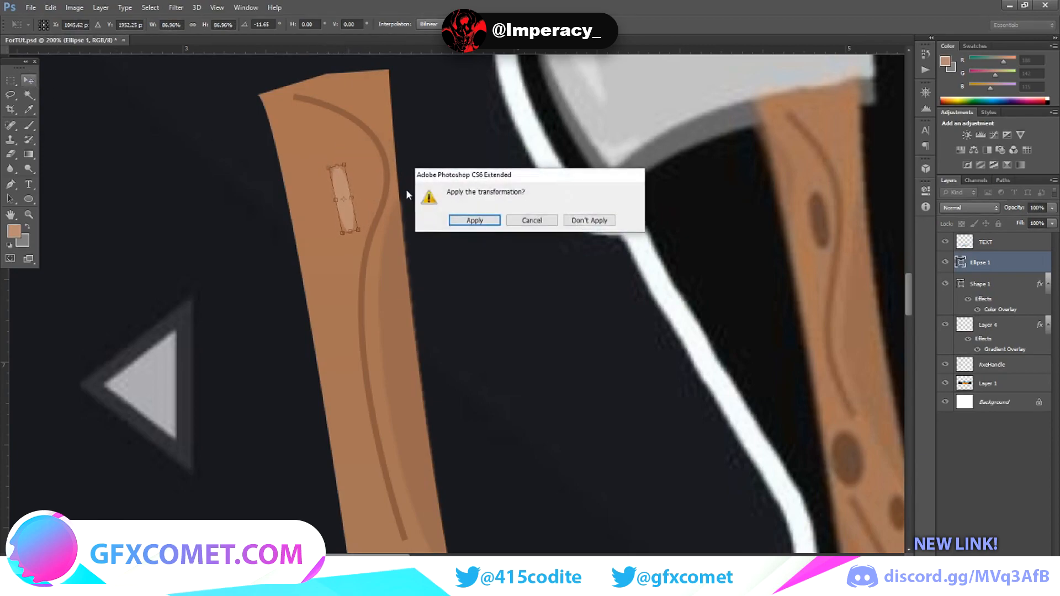
click(456, 220)
Step: Draw a wider elliptical knot about 34 by 62 px below the grain line near the handle's left edge, rotated about -10°
scroll(467, 342, down, 5)
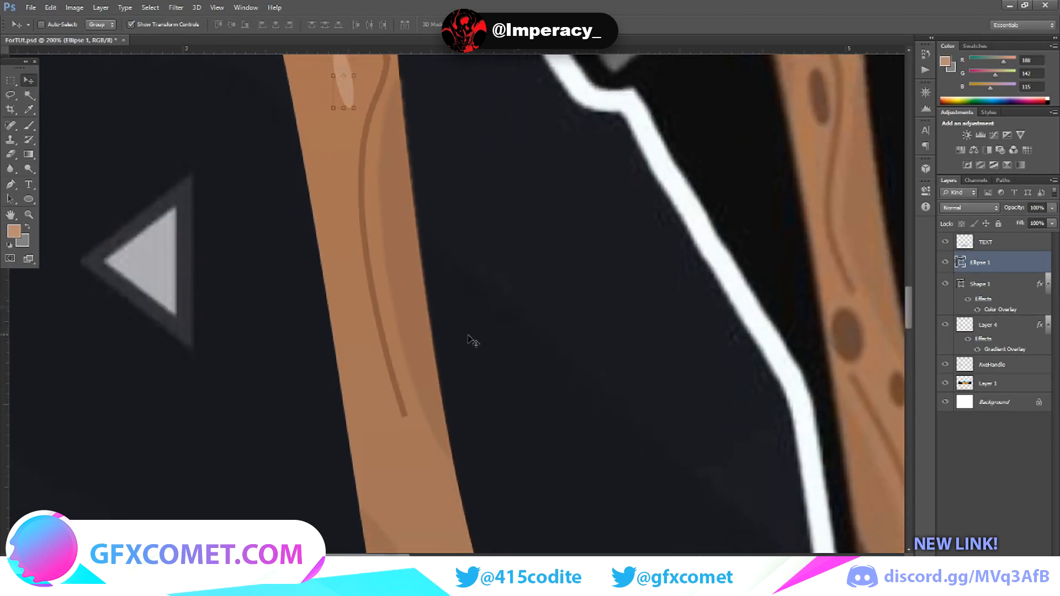
scroll(473, 341, down, 4)
key(u)
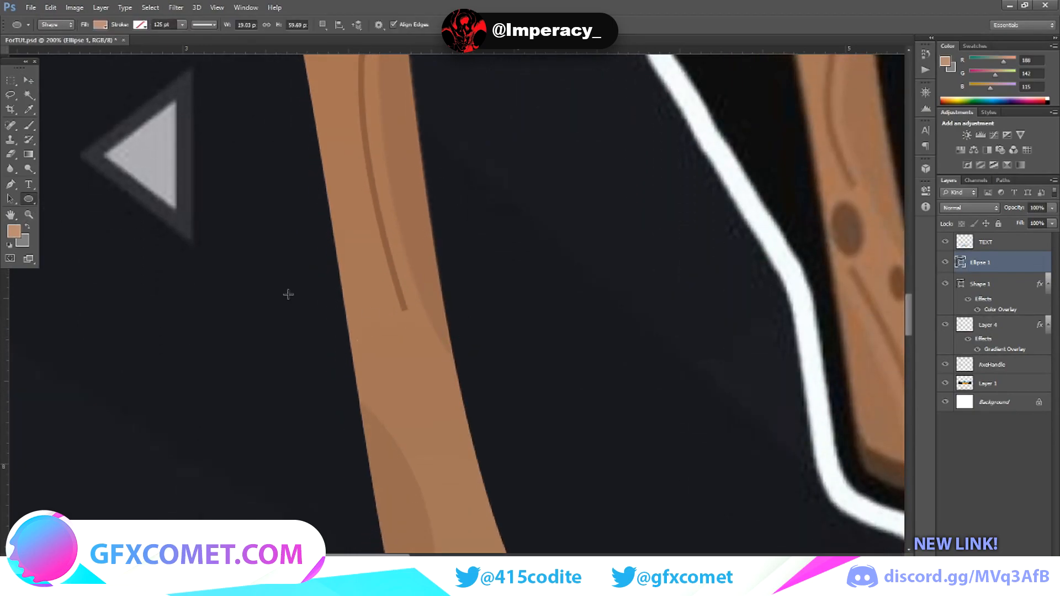
drag(351, 333, 384, 371)
key(v)
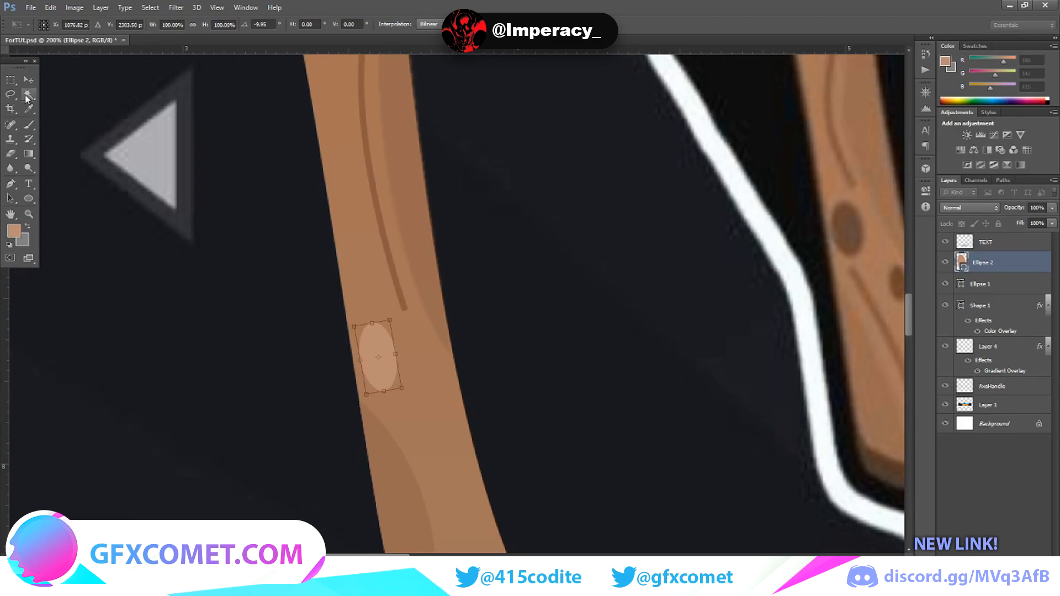
click(28, 79)
click(458, 226)
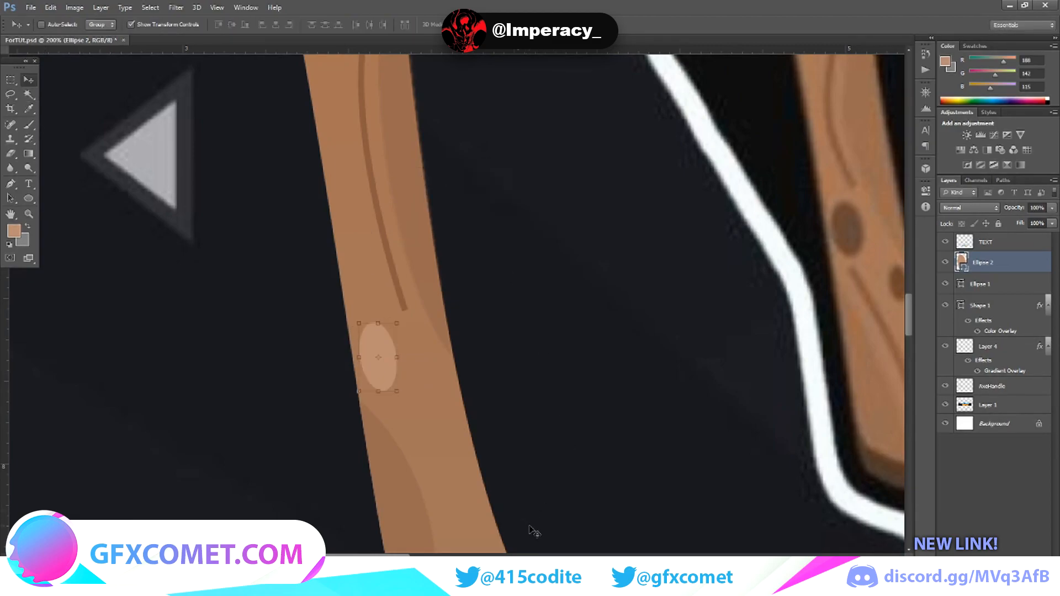
Step: Draw a small elliptical knot near the lower handle's right edge, rotate it -8.79°, and apply the transformation
drag(369, 557, 379, 557)
scroll(340, 385, down, 3)
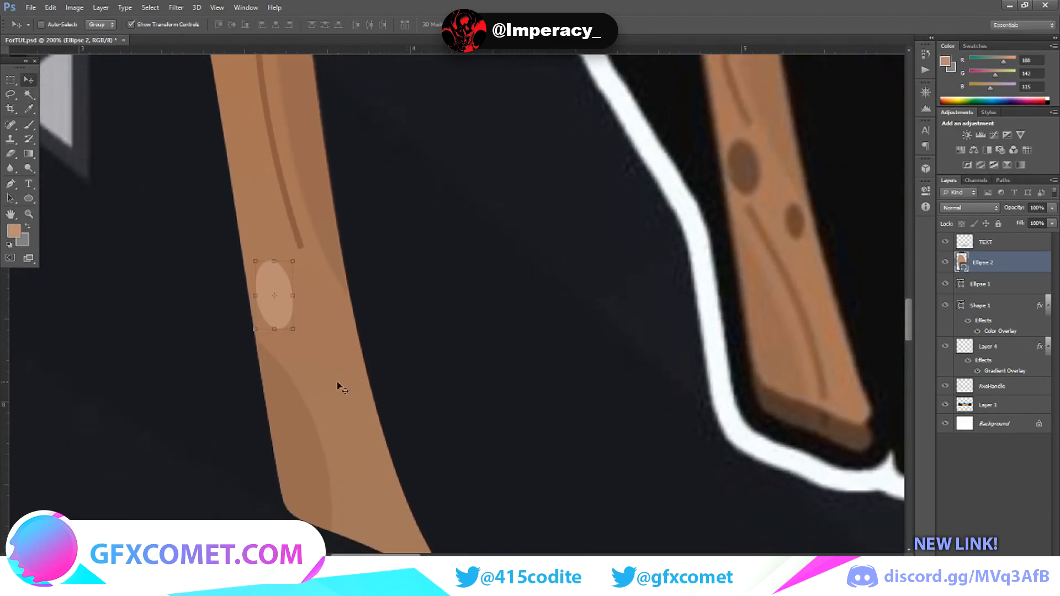
click(28, 199)
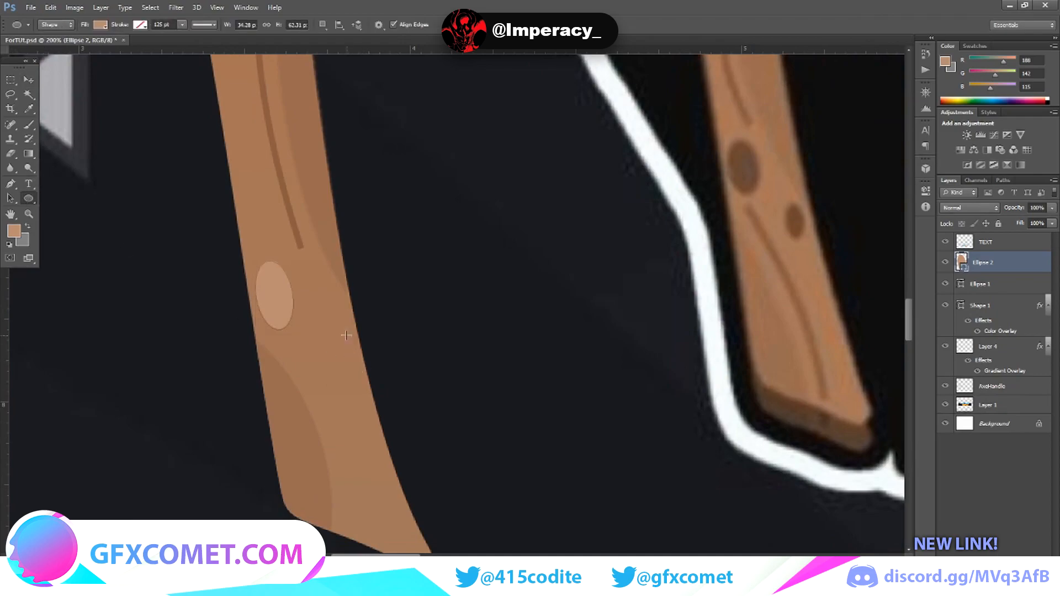
drag(328, 308, 348, 346)
click(28, 79)
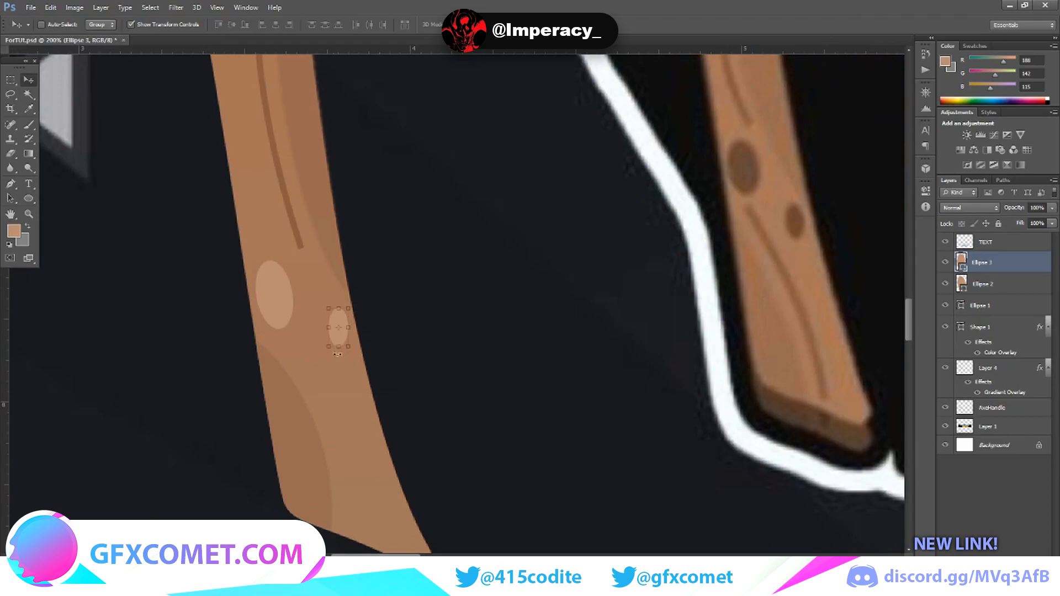
drag(352, 355, 347, 334)
click(28, 79)
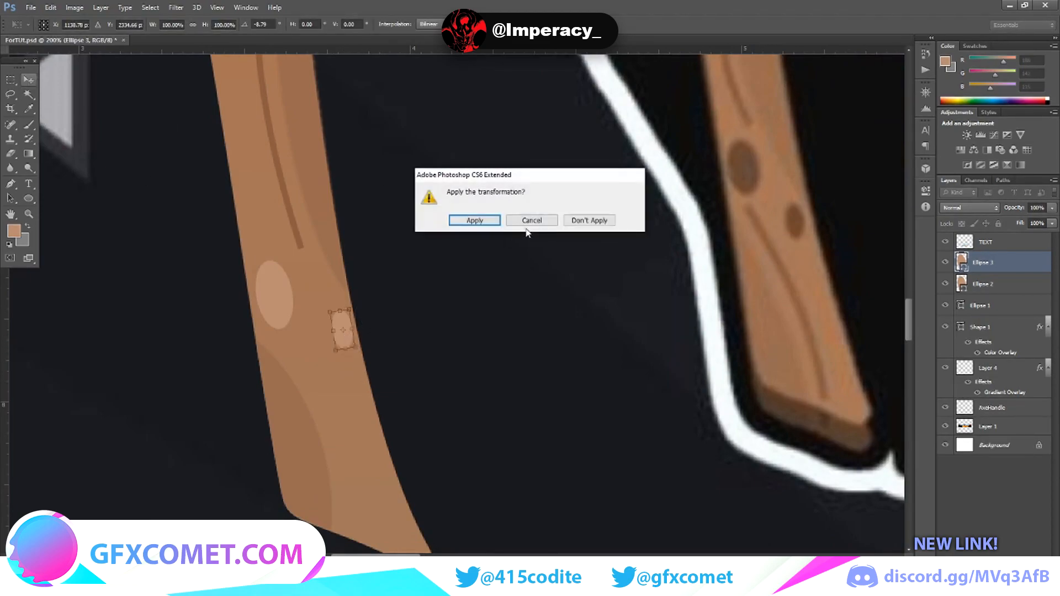
click(484, 225)
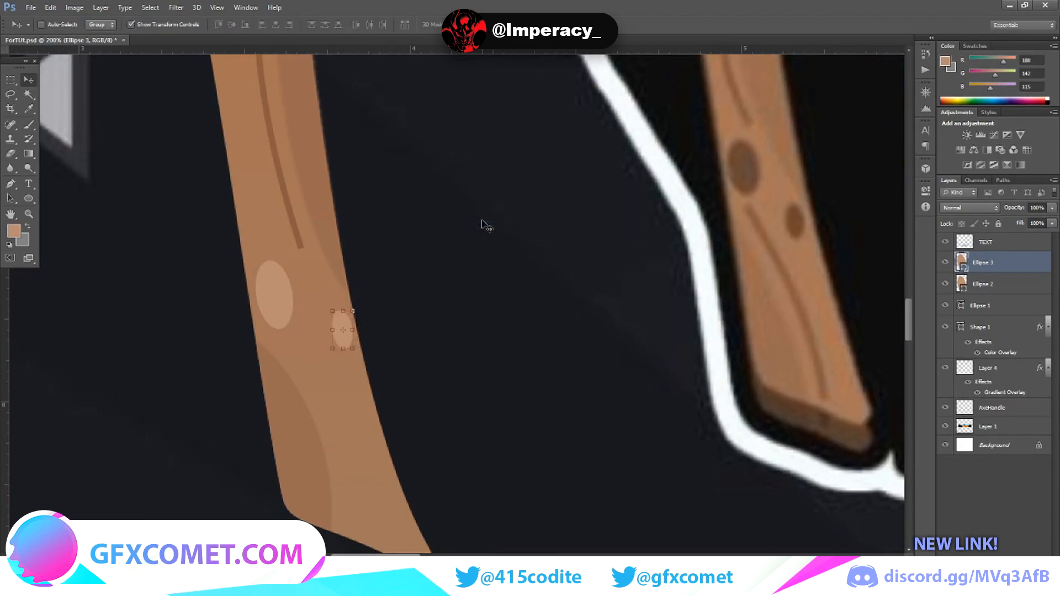
click(10, 183)
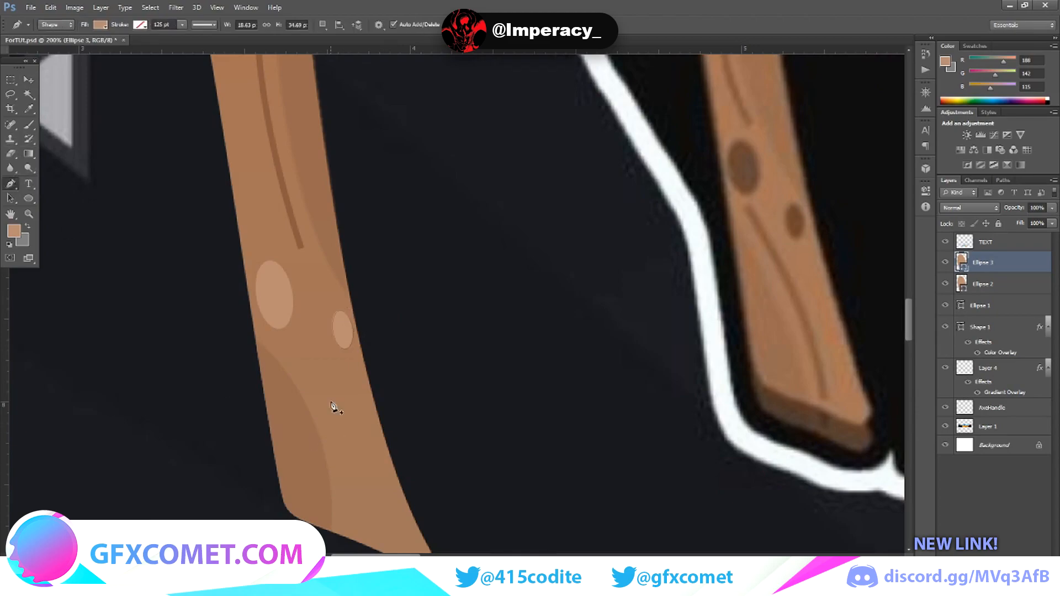
click(287, 346)
scroll(385, 477, down, 2)
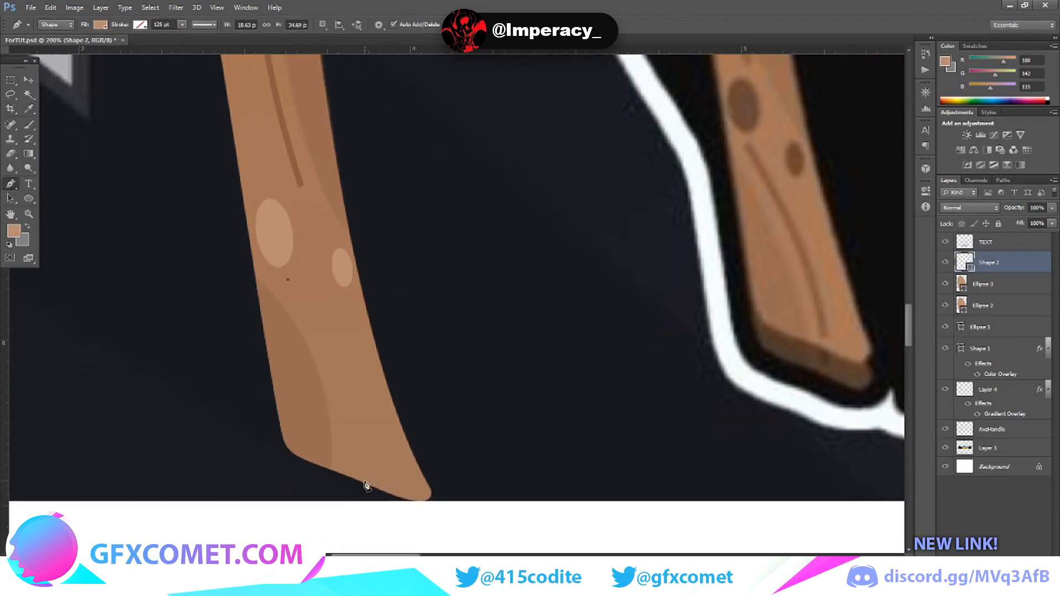
drag(363, 486, 314, 466)
scroll(315, 526, down, 5)
scroll(314, 526, down, 5)
scroll(399, 475, up, 4)
scroll(399, 474, up, 2)
key(Return)
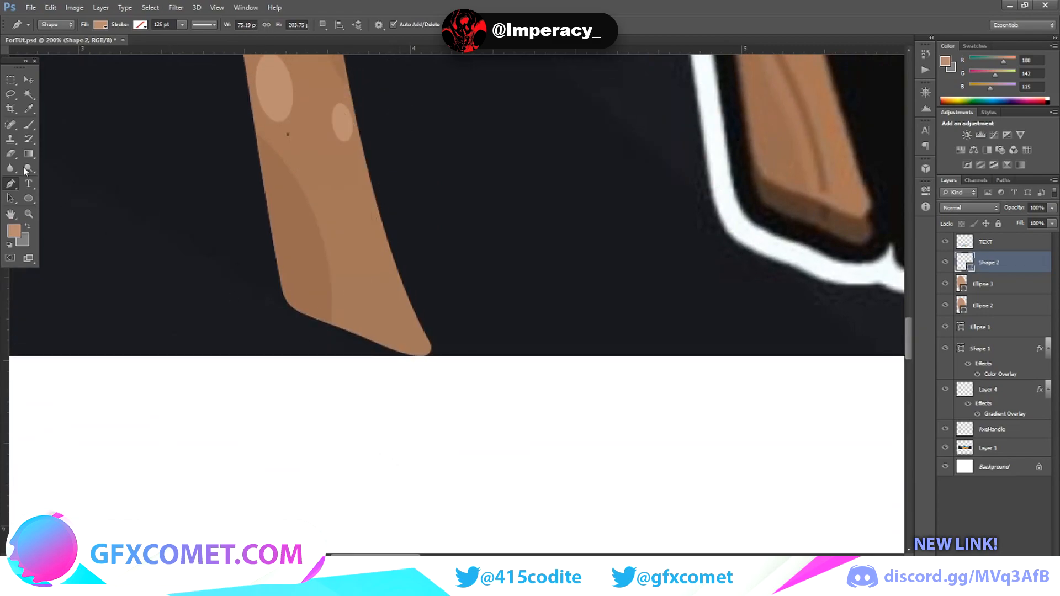
click(100, 25)
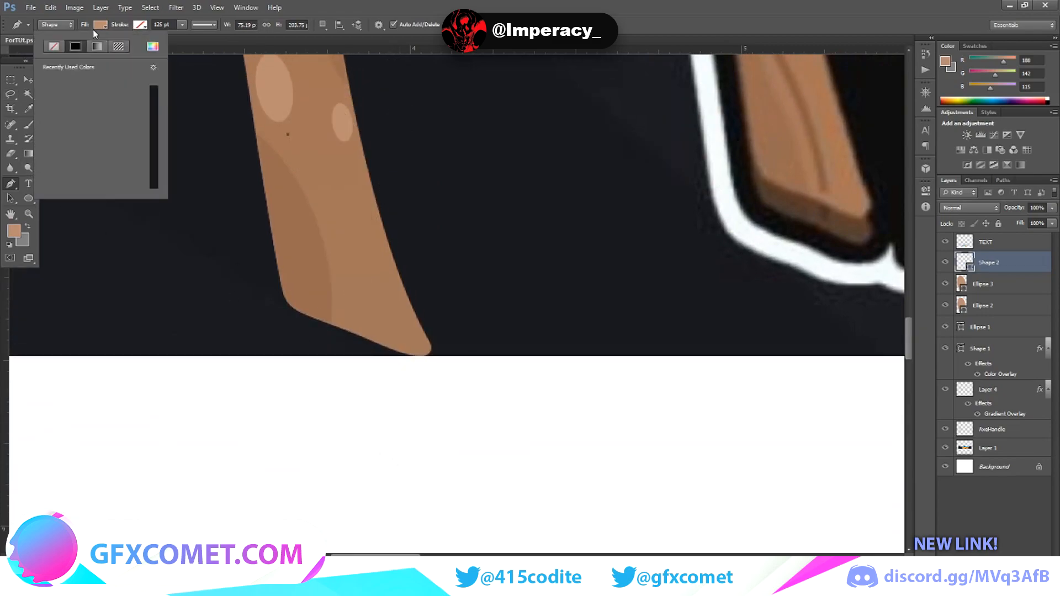
click(50, 46)
click(139, 24)
click(122, 49)
click(182, 25)
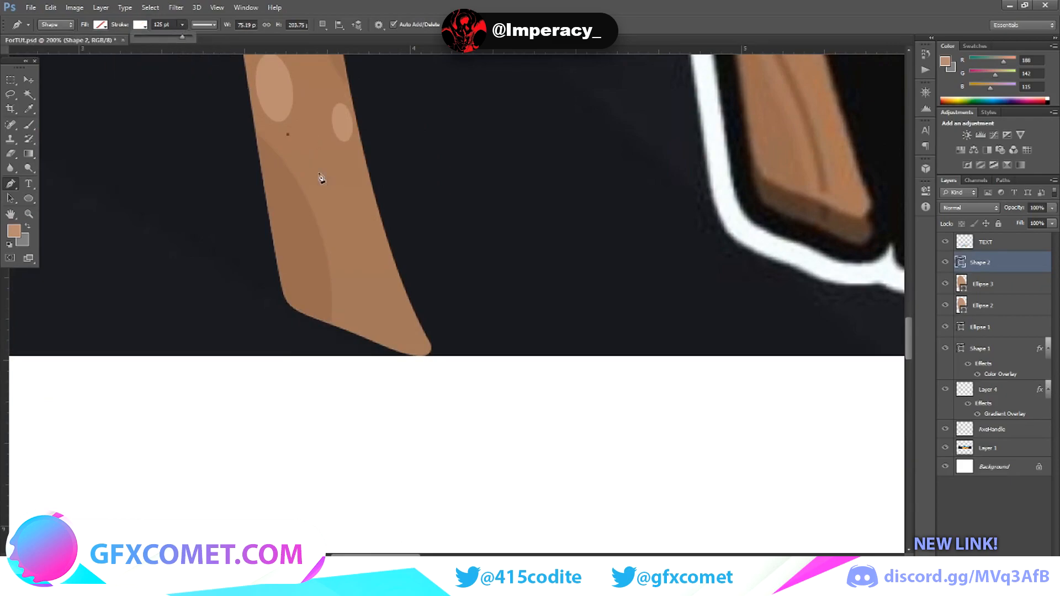
click(288, 135)
key(ctrl+z)
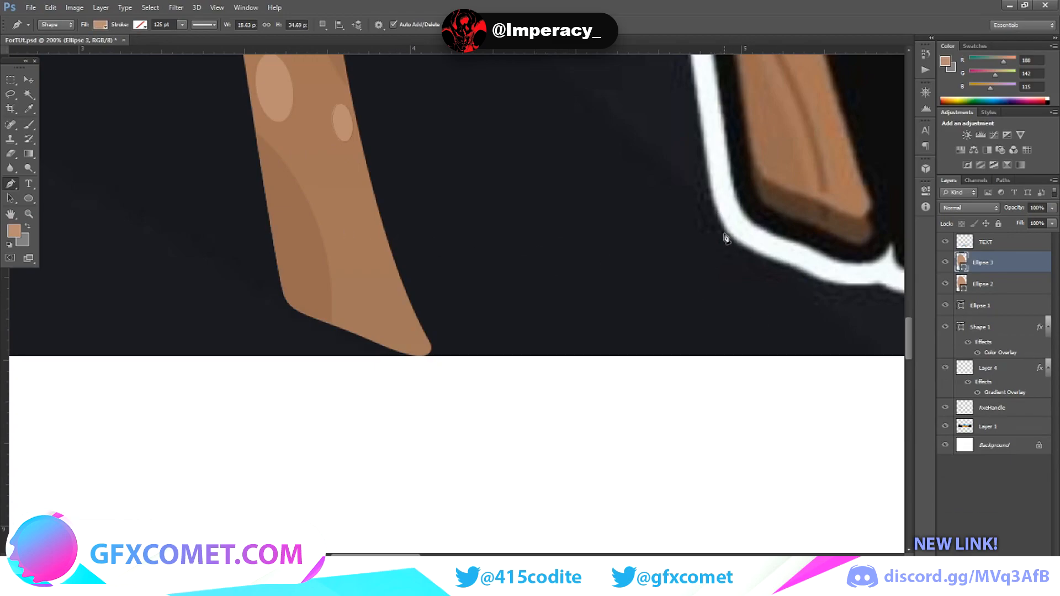
Step: Draw a curved grain path about 54 by 172 px from below the wide knot to the handle's bottom edge with the Pen tool
click(289, 141)
scroll(366, 255, up, 3)
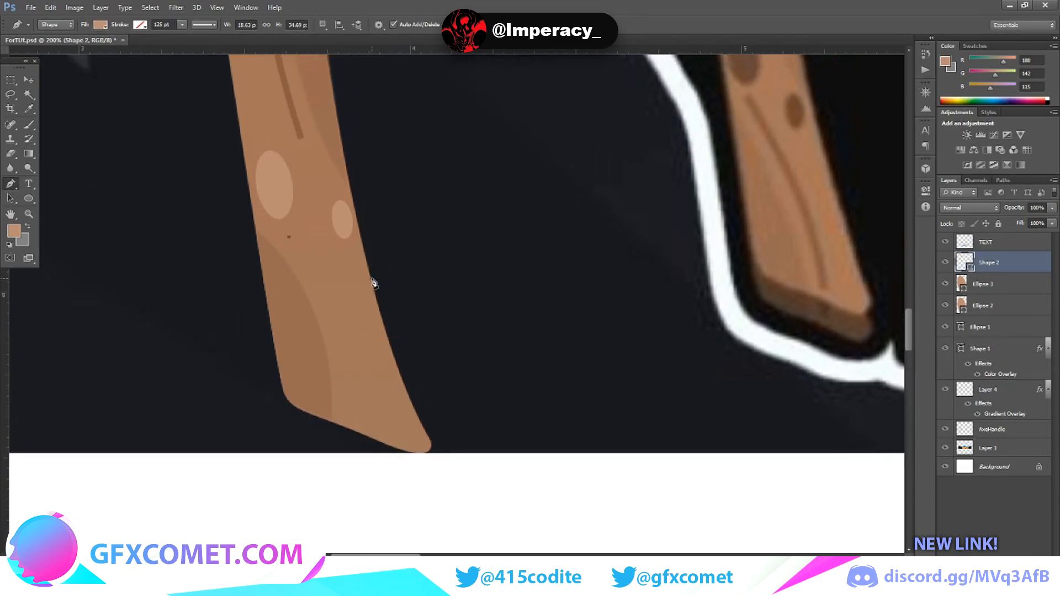
mouse_move(342, 428)
mouse_down()
mouse_move(293, 458)
mouse_move(325, 478)
mouse_move(329, 495)
mouse_move(309, 499)
mouse_move(315, 521)
mouse_up()
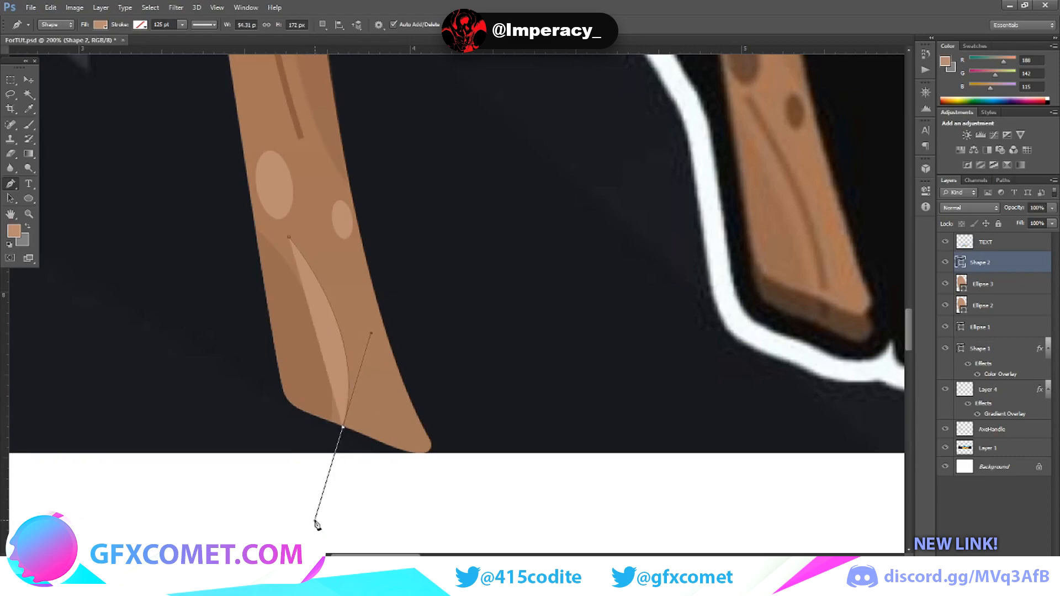
Step: Give the new grain path no fill and a white stroke about 1.33 pt wide
click(140, 25)
click(126, 88)
click(100, 25)
click(54, 47)
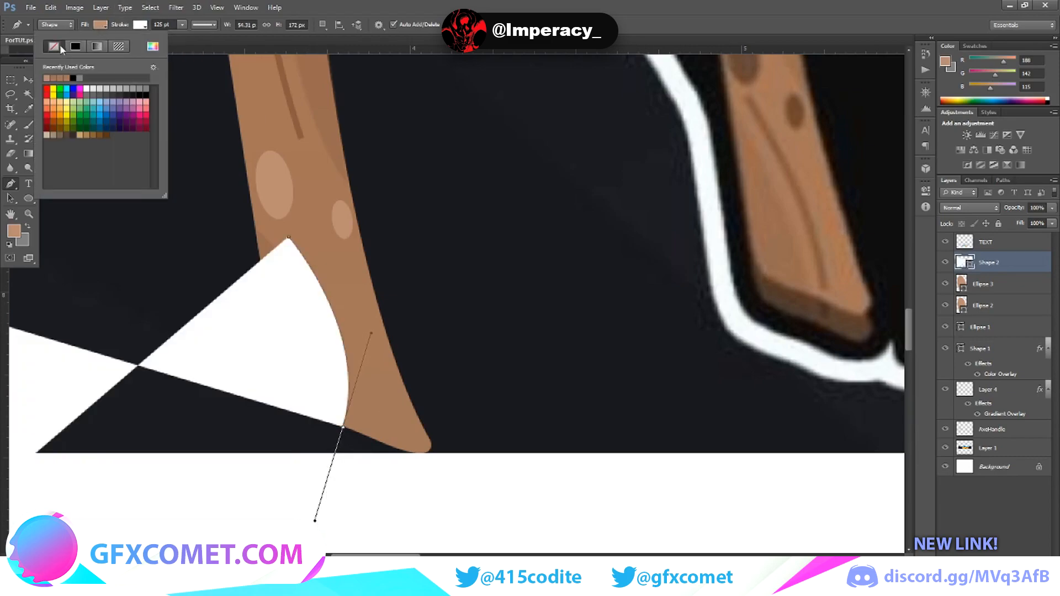
click(181, 25)
drag(156, 34, 142, 36)
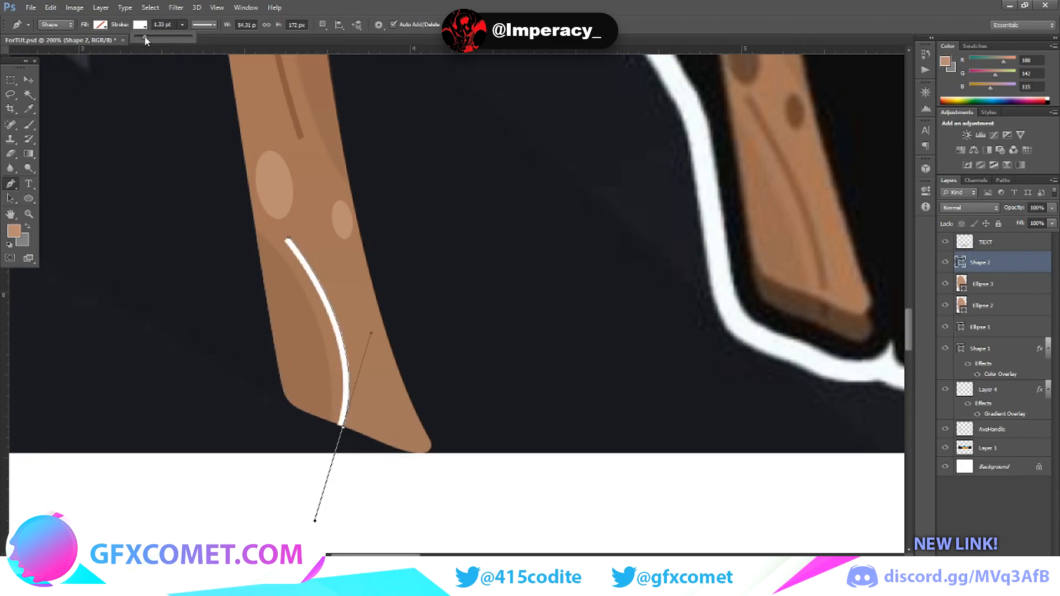
Step: Apply a Color Overlay to the lower grain line in brown 8b5b3f, sampled from the upper grain line
click(30, 78)
right_click(993, 262)
click(851, 160)
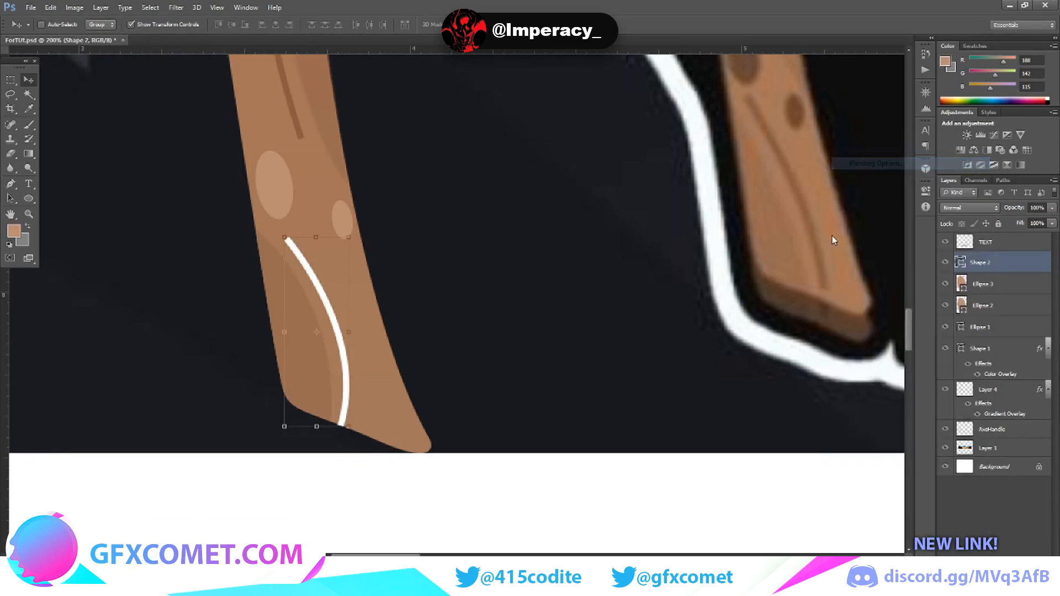
click(742, 402)
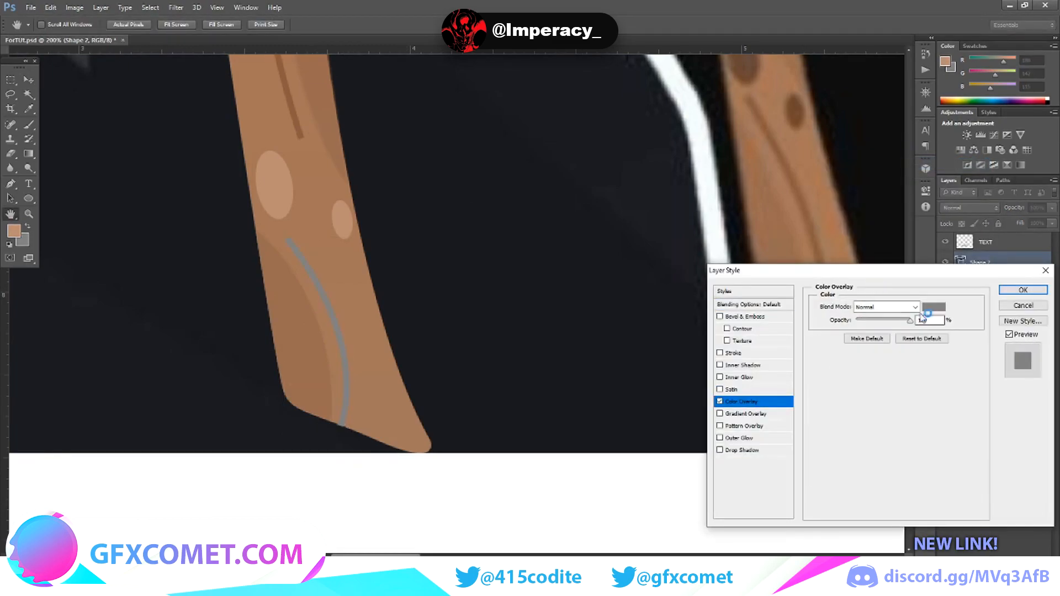
click(934, 307)
click(301, 127)
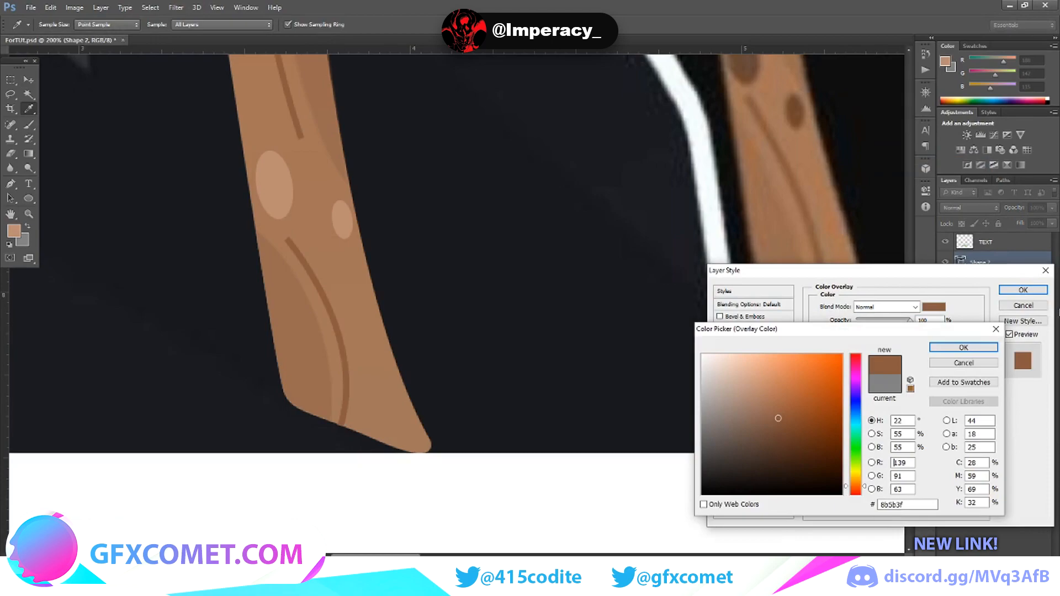
click(981, 348)
click(1023, 290)
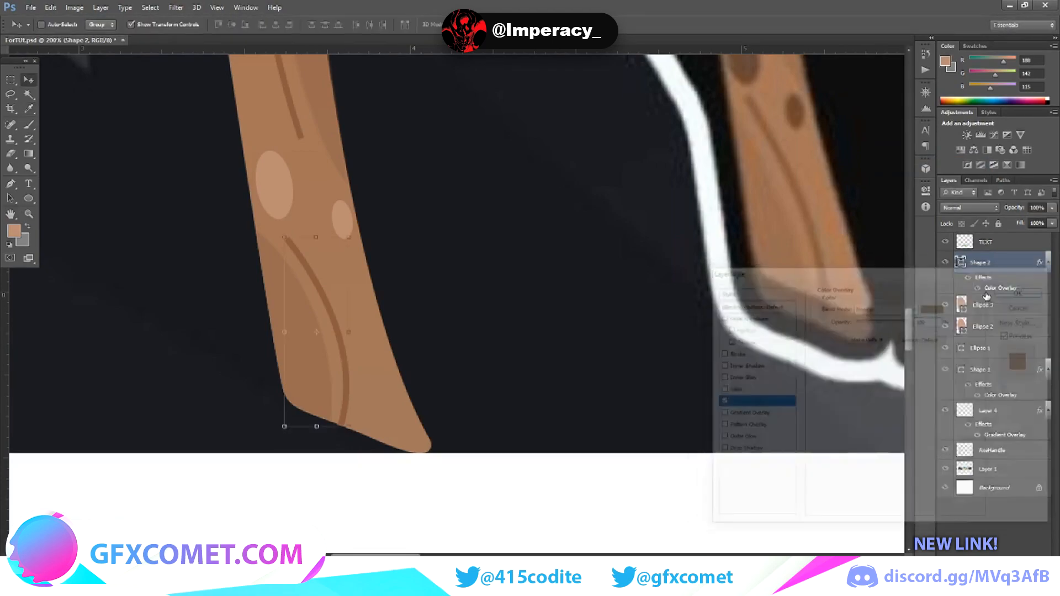
Step: Rasterize the three ellipse knot layers and merge them into a single layer
scroll(591, 229, up, 4)
scroll(519, 224, up, 4)
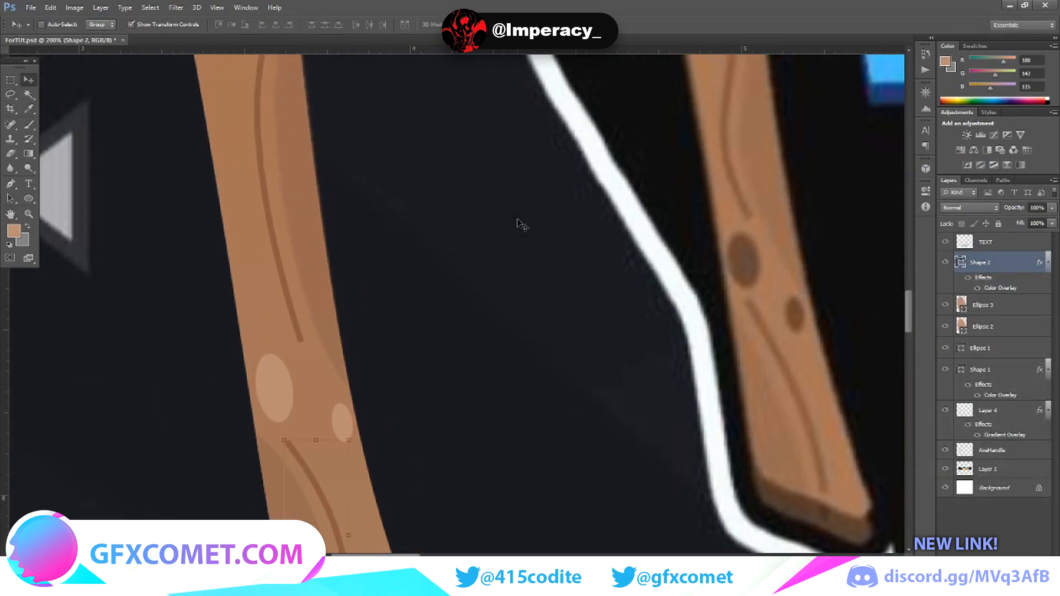
click(1016, 311)
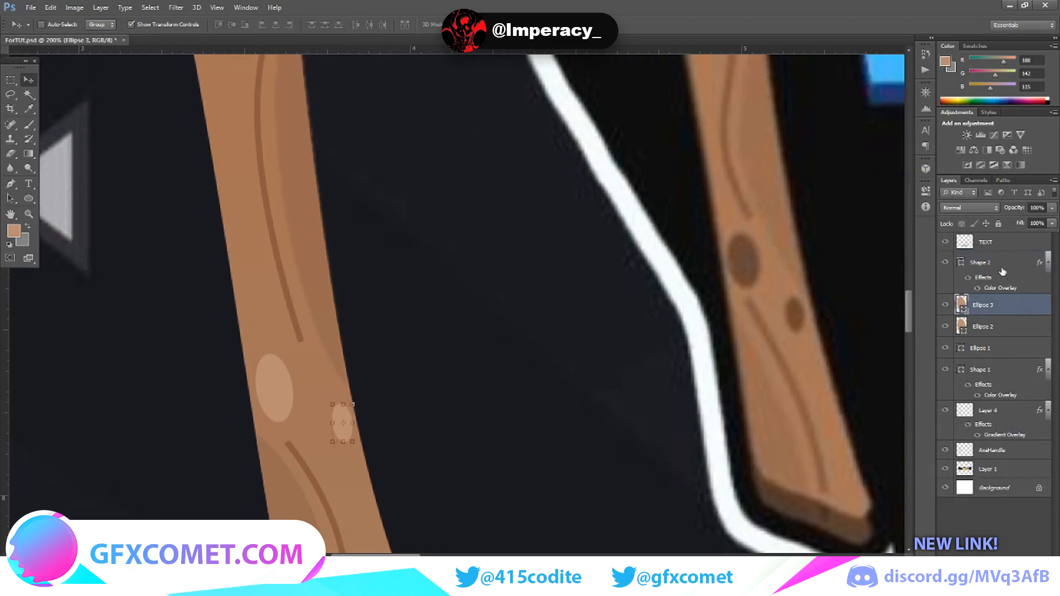
shift+click(1003, 333)
scroll(776, 291, up, 5)
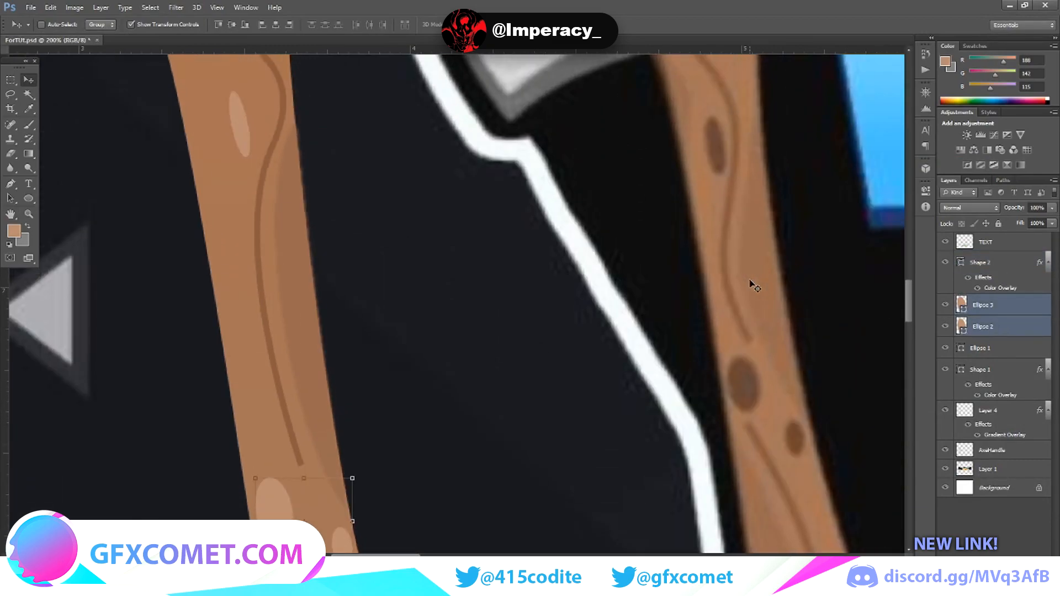
shift+click(1004, 348)
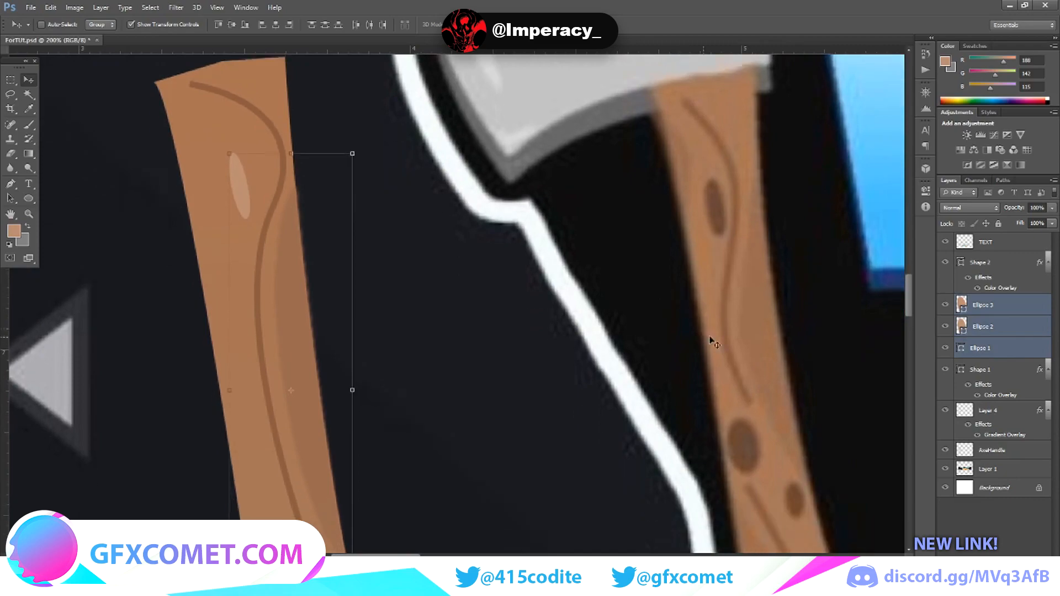
right_click(1019, 326)
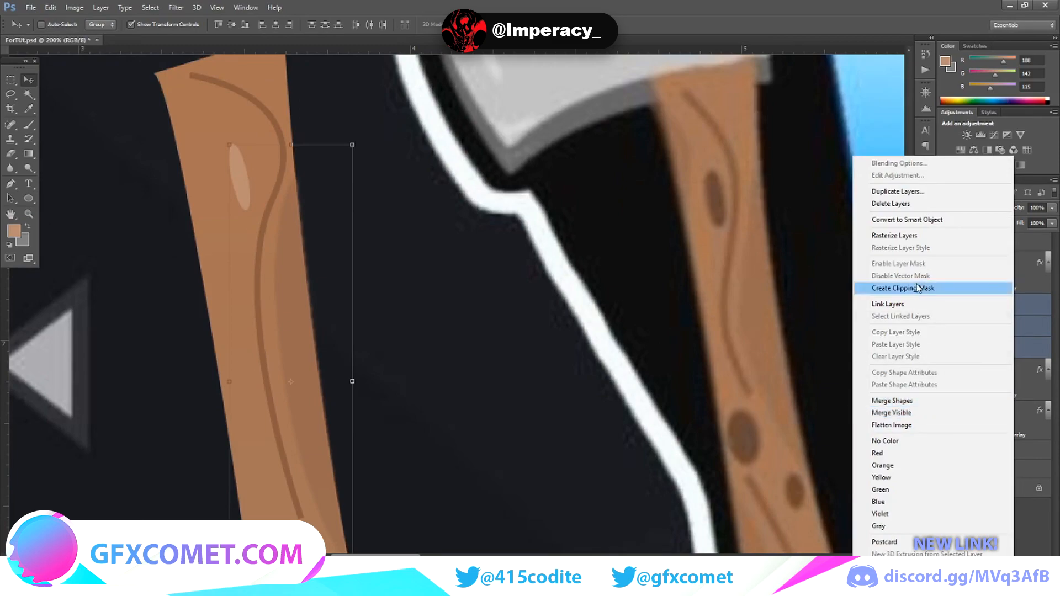
click(918, 236)
right_click(1020, 303)
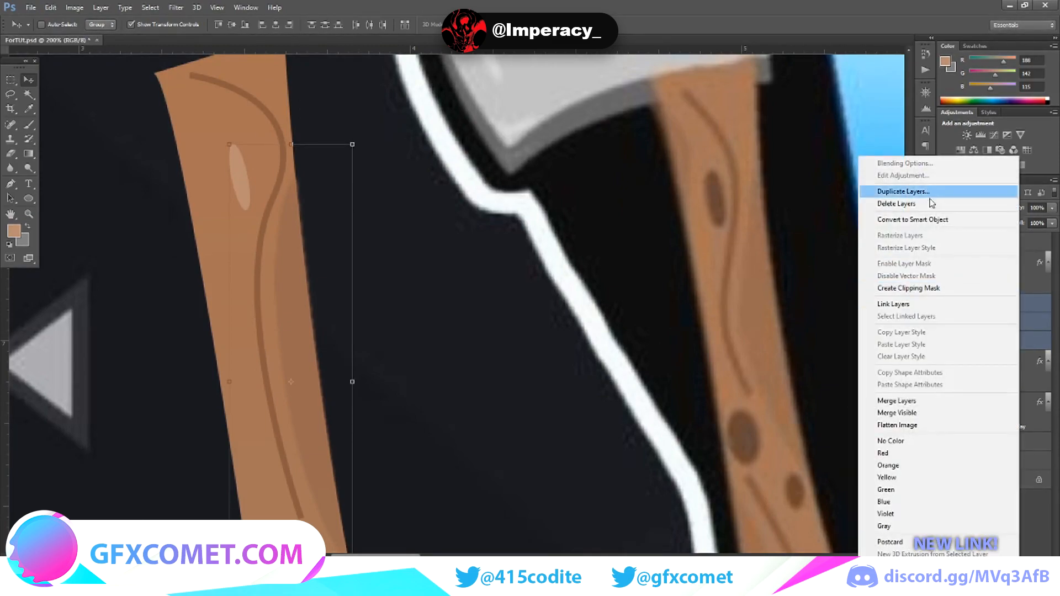
click(897, 401)
Step: Apply a Color Overlay to the merged knots in dark brown 6b4935, sampled from a knot on the reference axe
right_click(963, 302)
click(944, 310)
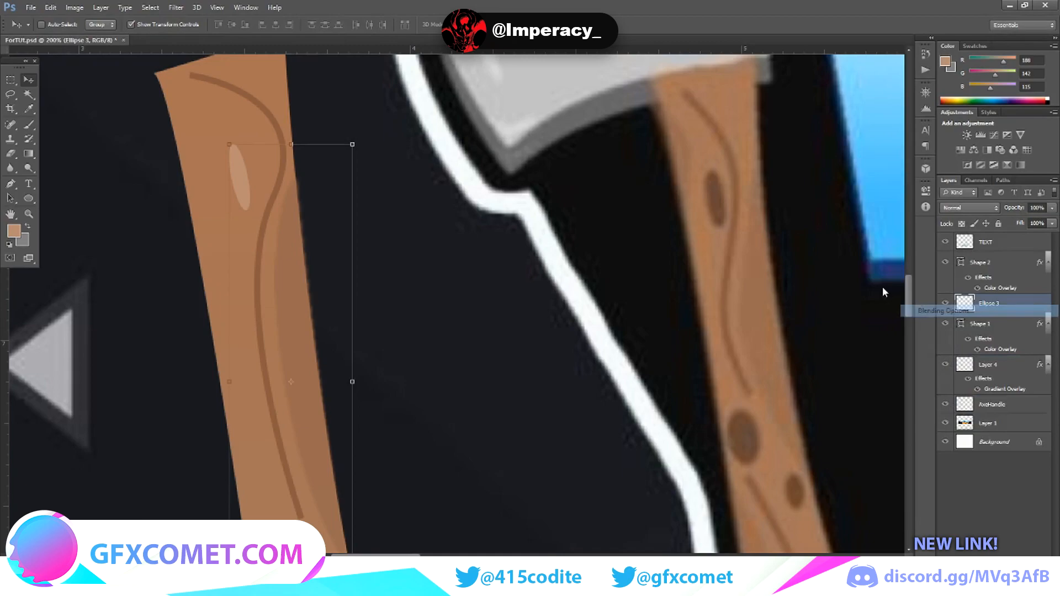
click(756, 403)
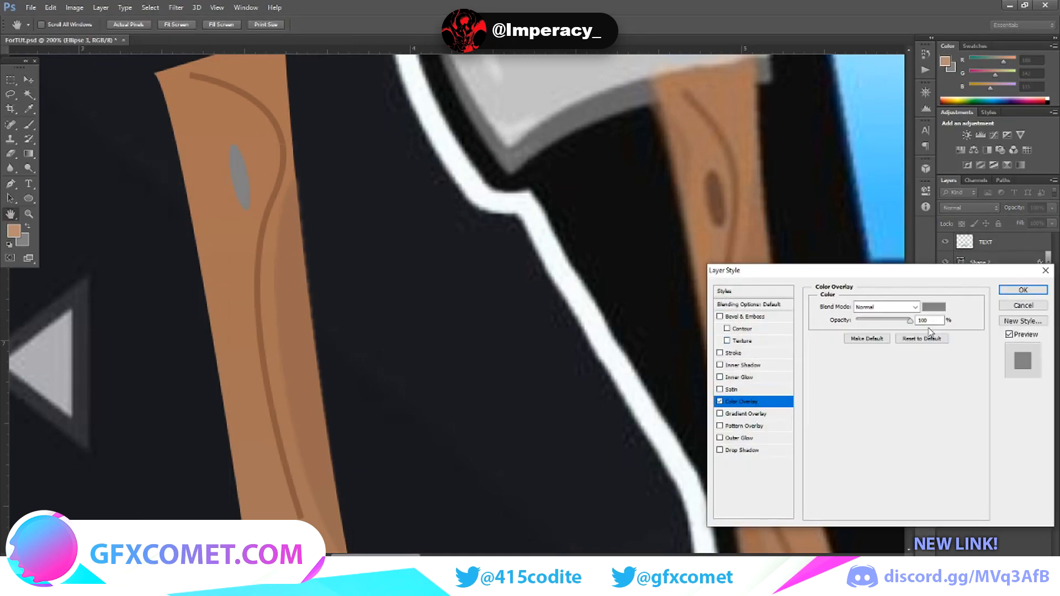
click(938, 307)
click(721, 201)
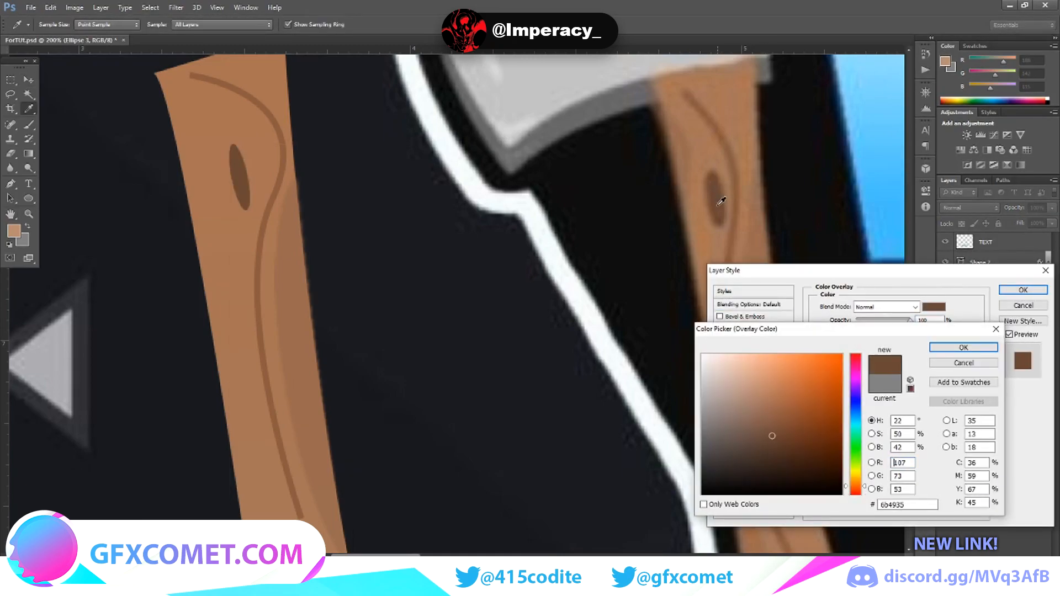
click(972, 349)
click(1023, 290)
key(v)
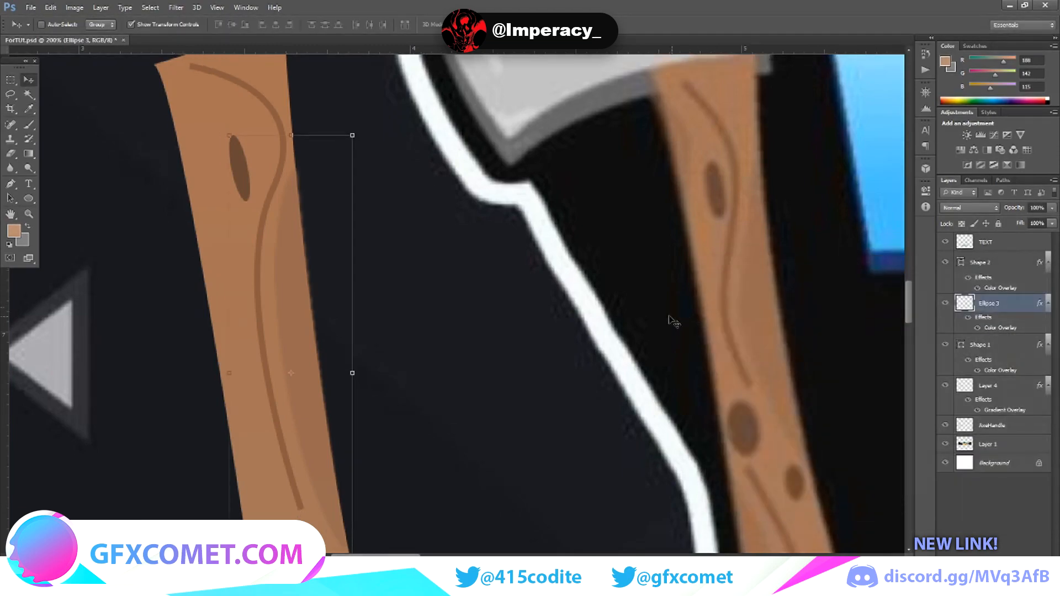
Step: Review the recoloured knots and compare the whole handle with the logo's reference axe
scroll(679, 320, down, 5)
scroll(686, 325, up, 2)
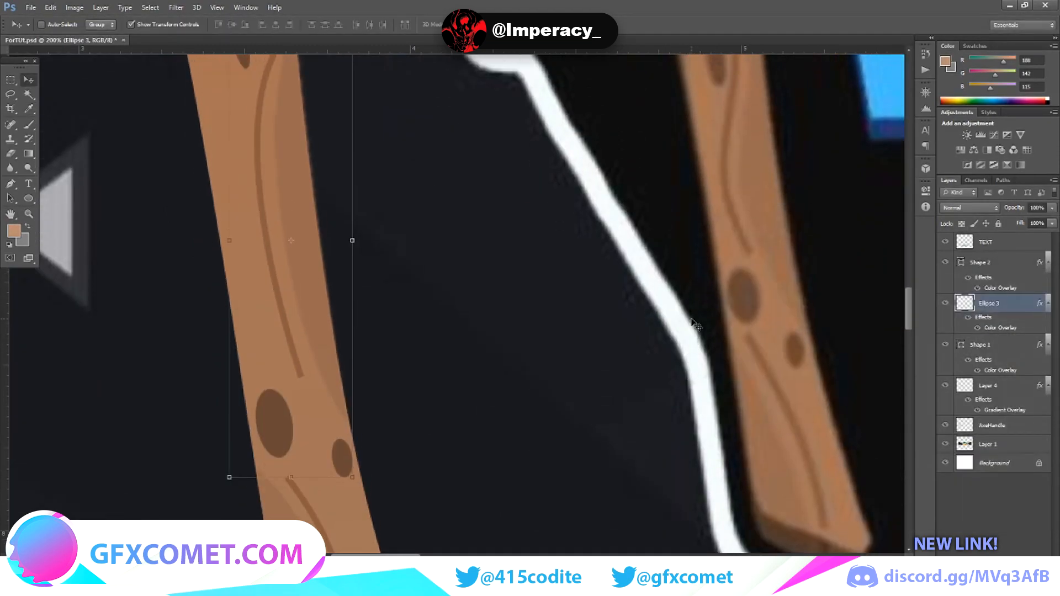
key(ctrl+minus)
key(ctrl+minus)
key(ctrl+minus)
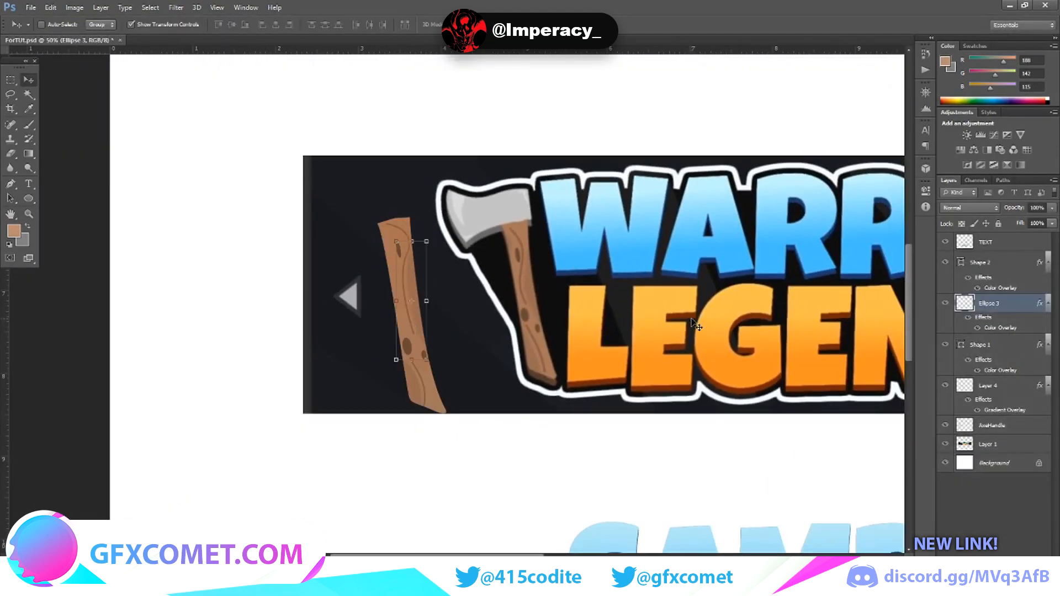
key(m)
scroll(567, 423, up, 2)
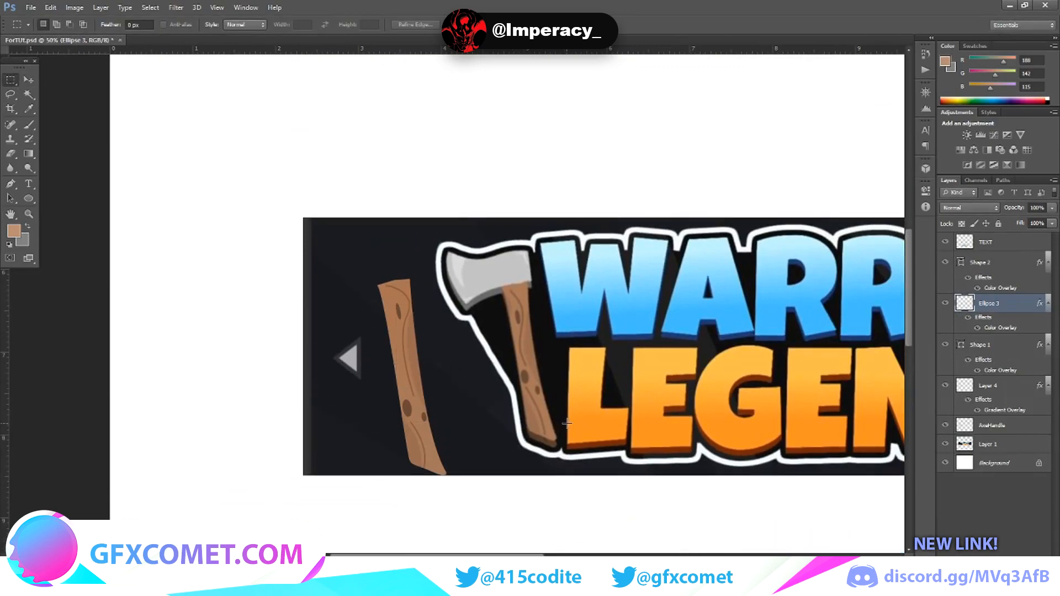
scroll(537, 418, up, 2)
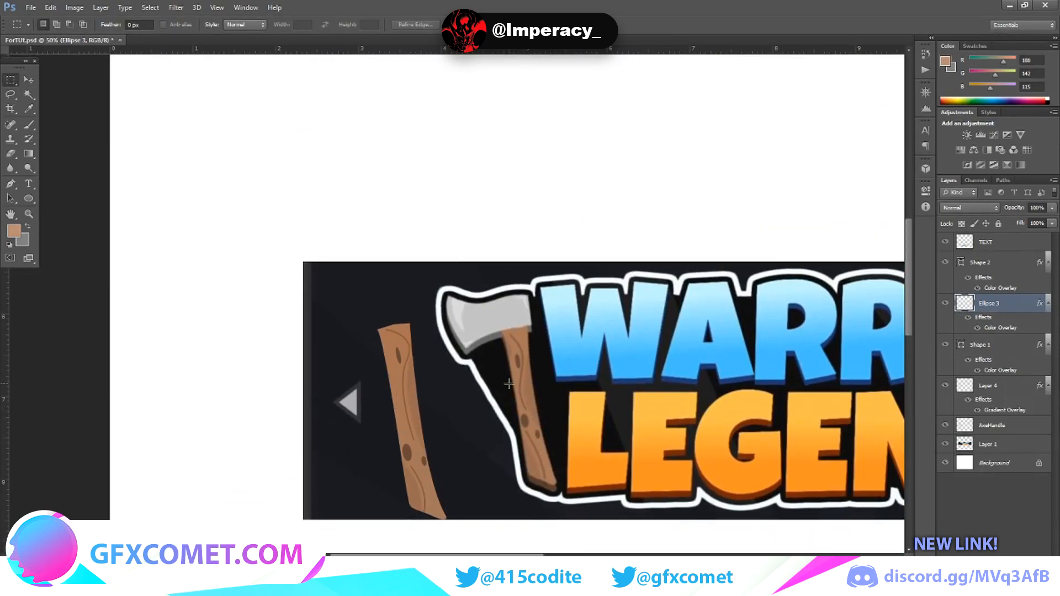
scroll(465, 423, down, 2)
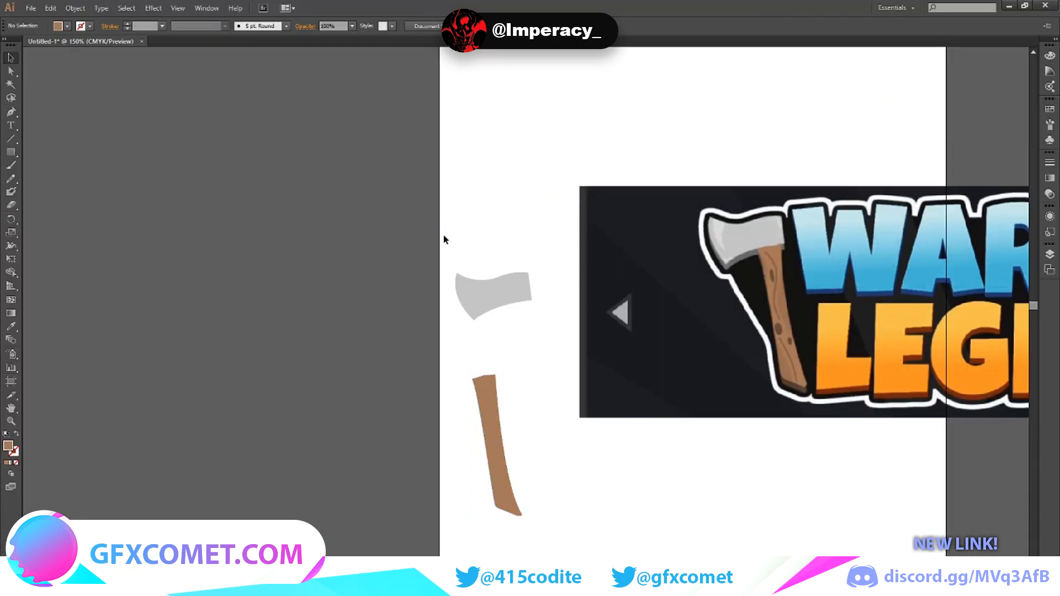
Step: Copy the grey axe head from Illustrator, paste it into the Photoshop document, and place it above the banner's upper-left corner
drag(443, 234, 545, 320)
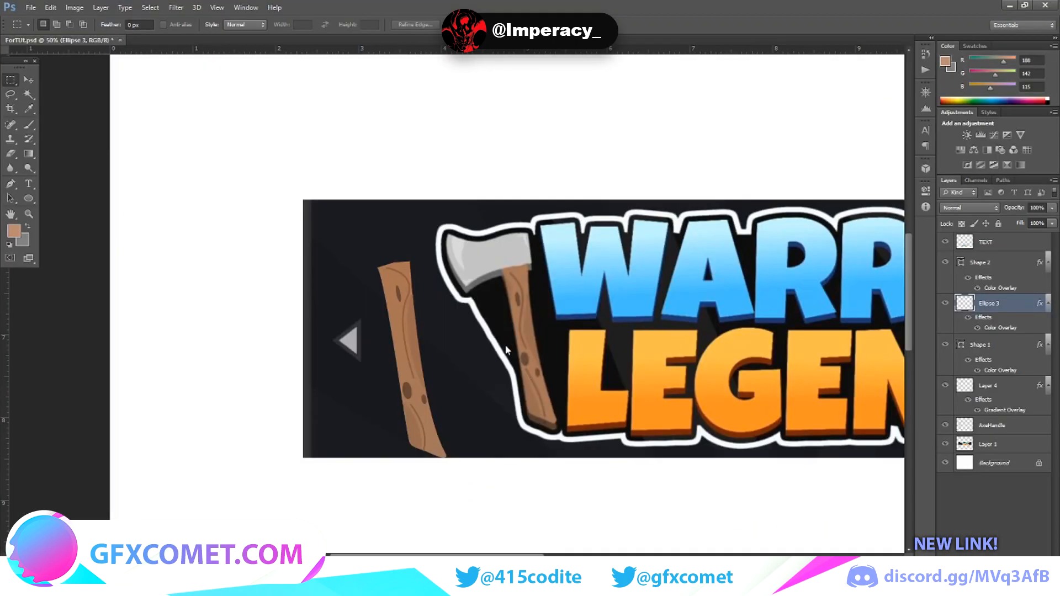
scroll(387, 336, down, 2)
key(ctrl+v)
key(Return)
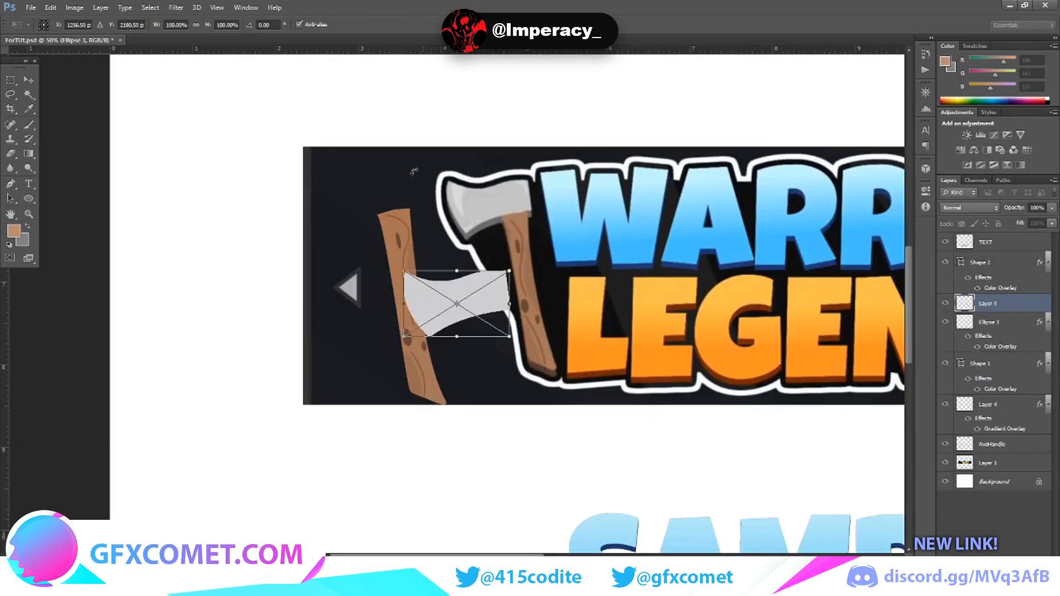
drag(493, 303, 394, 111)
scroll(394, 111, up, 4)
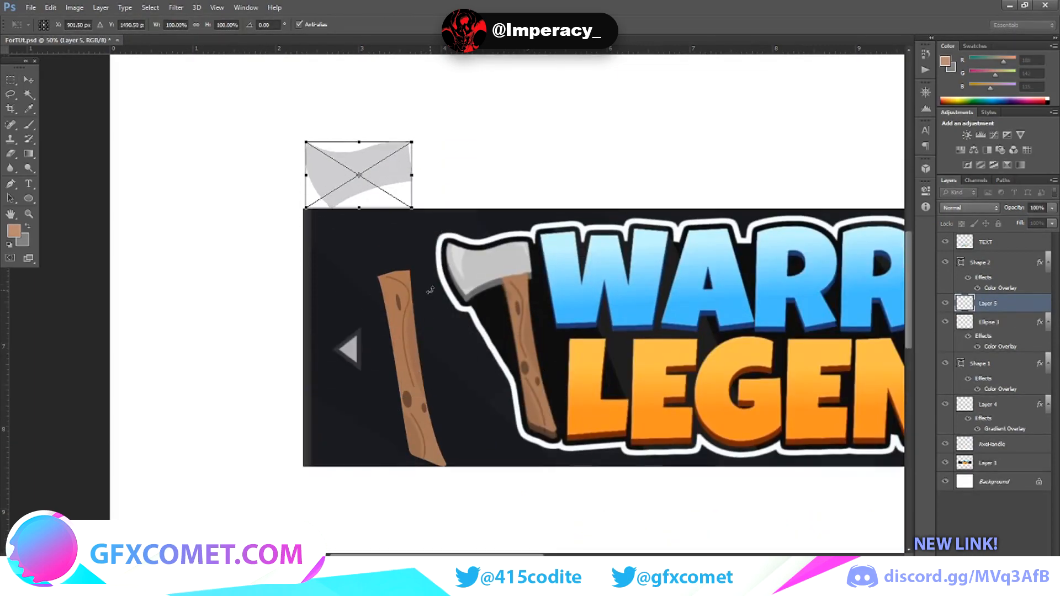
click(28, 80)
click(484, 224)
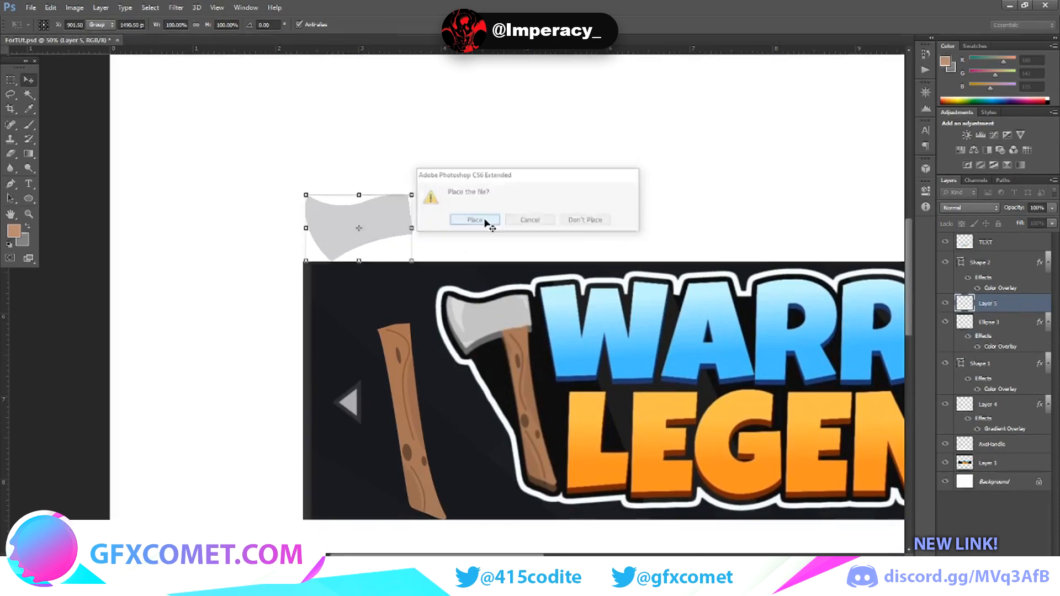
Step: Toggle the AxeHandle layer's visibility to identify the layers, and delete the pasted axe head layer
click(983, 262)
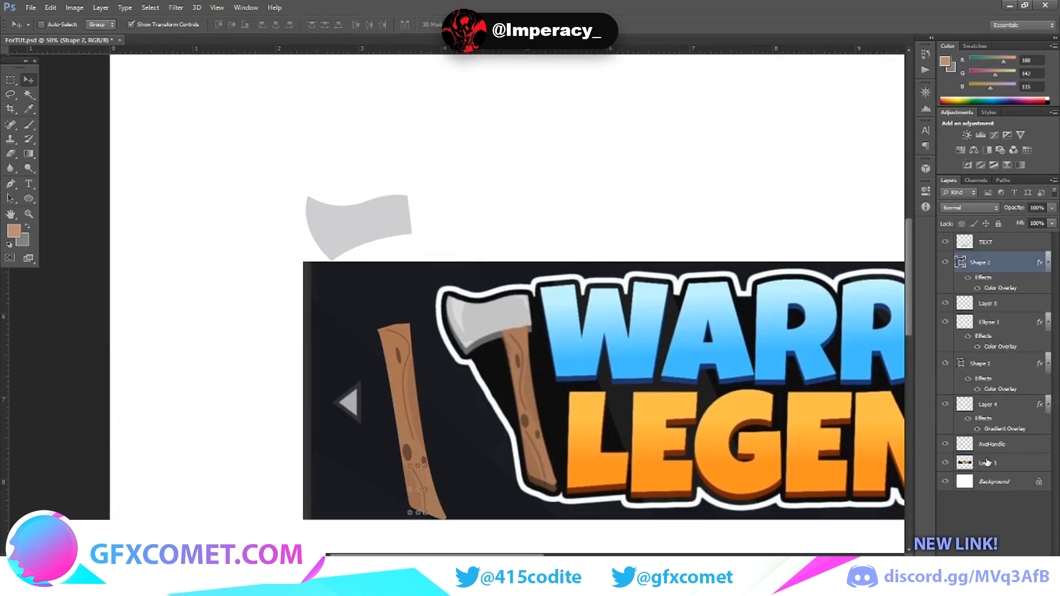
click(945, 446)
click(945, 446)
click(976, 303)
key(Delete)
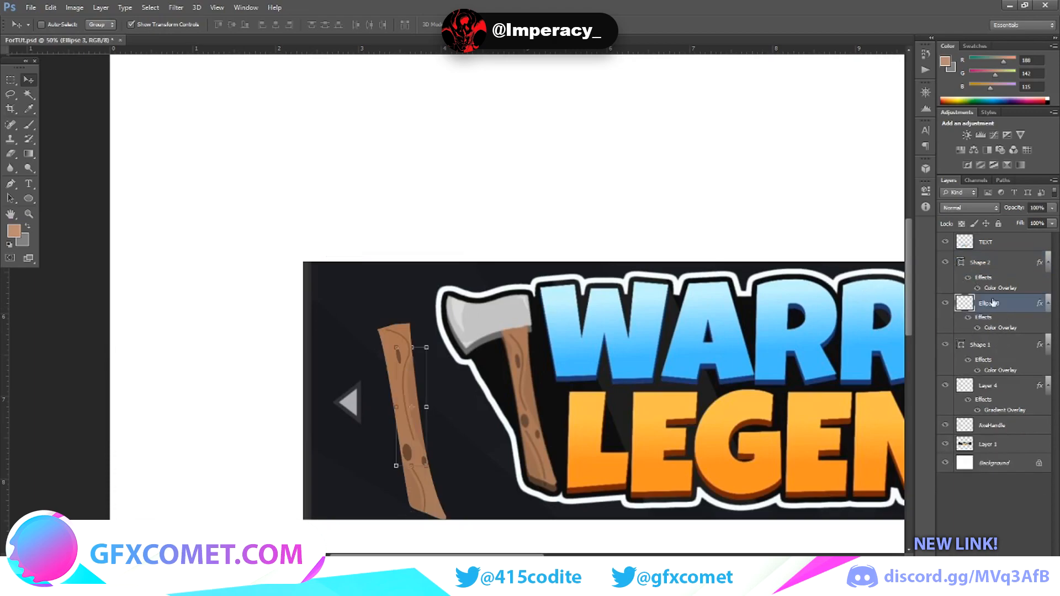
Step: Merge all the wooden handle's layers, from Shape 2 down to AxeHandle, and move the merged handle onto the white canvas beside the banner
click(979, 265)
shift+click(1001, 406)
right_click(1005, 390)
key(Escape)
shift+click(1024, 424)
right_click(1024, 424)
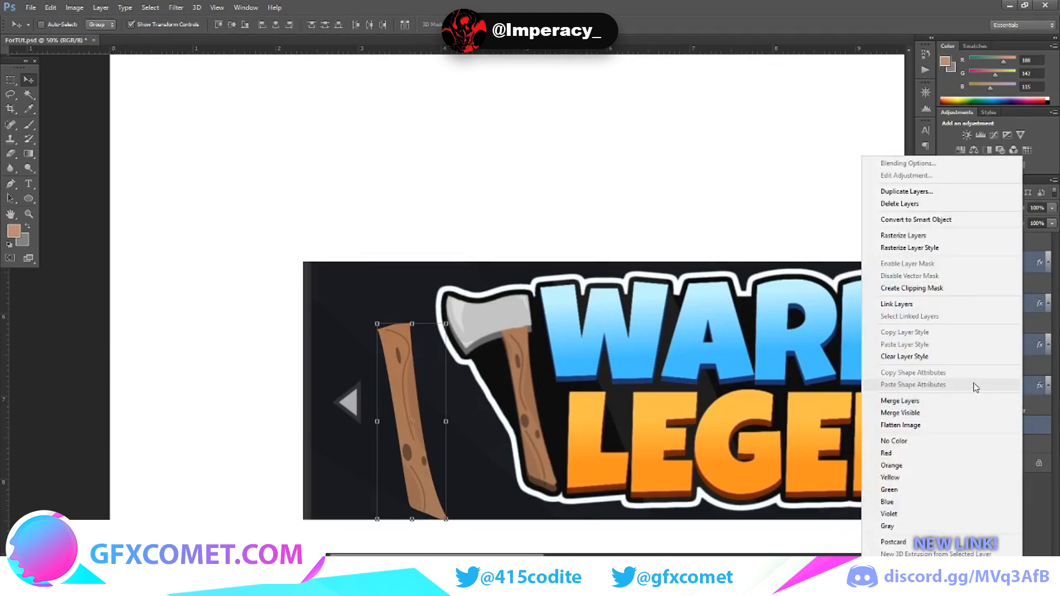
click(894, 402)
drag(383, 341, 222, 339)
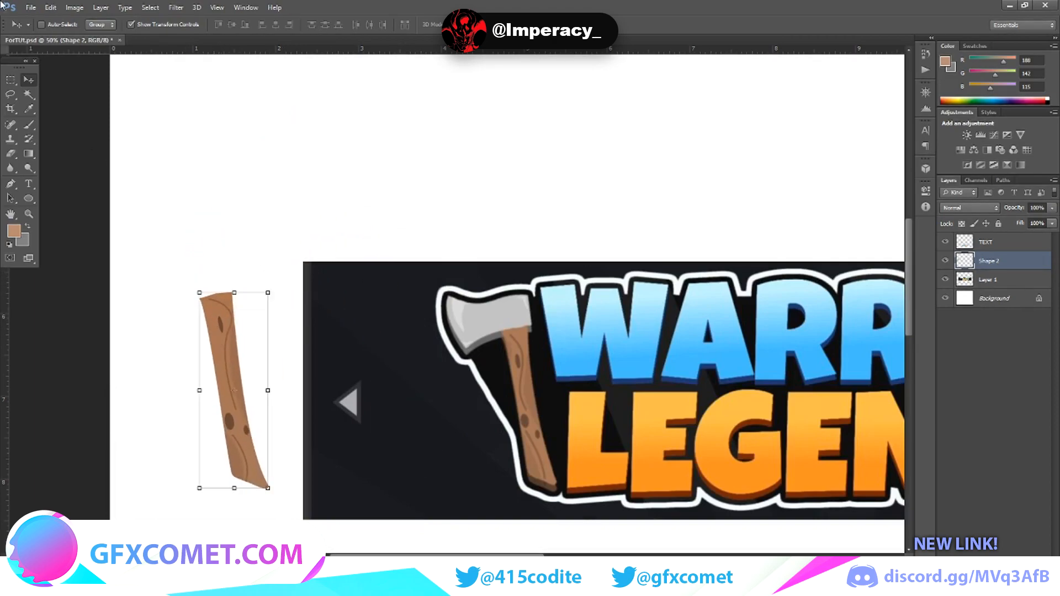
Step: Paste the grey axe head from Illustrator into the Photoshop document as pixels, and place it just beside the reference axe head
click(16, 80)
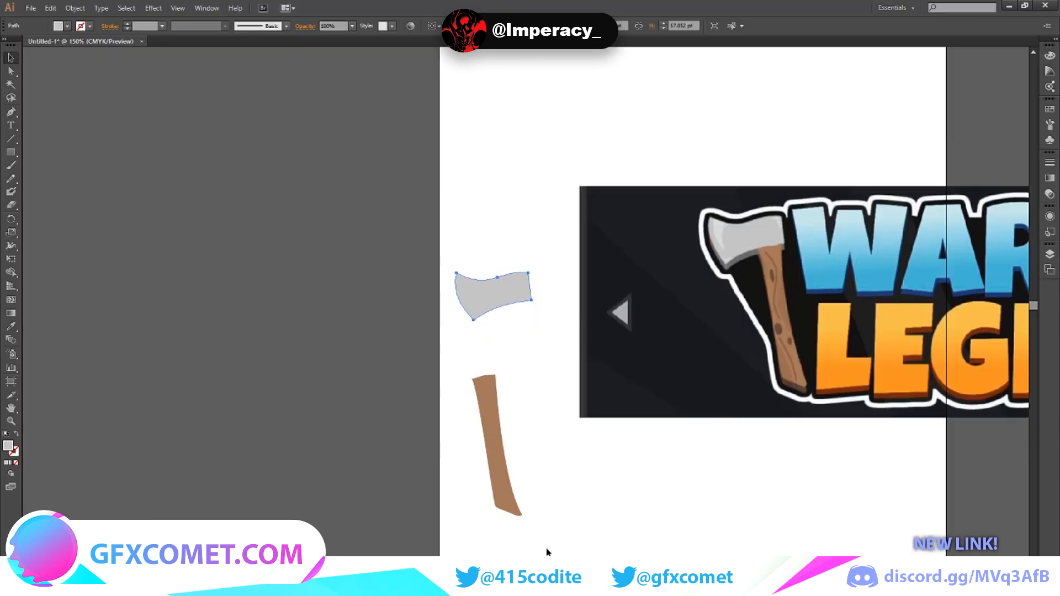
click(531, 307)
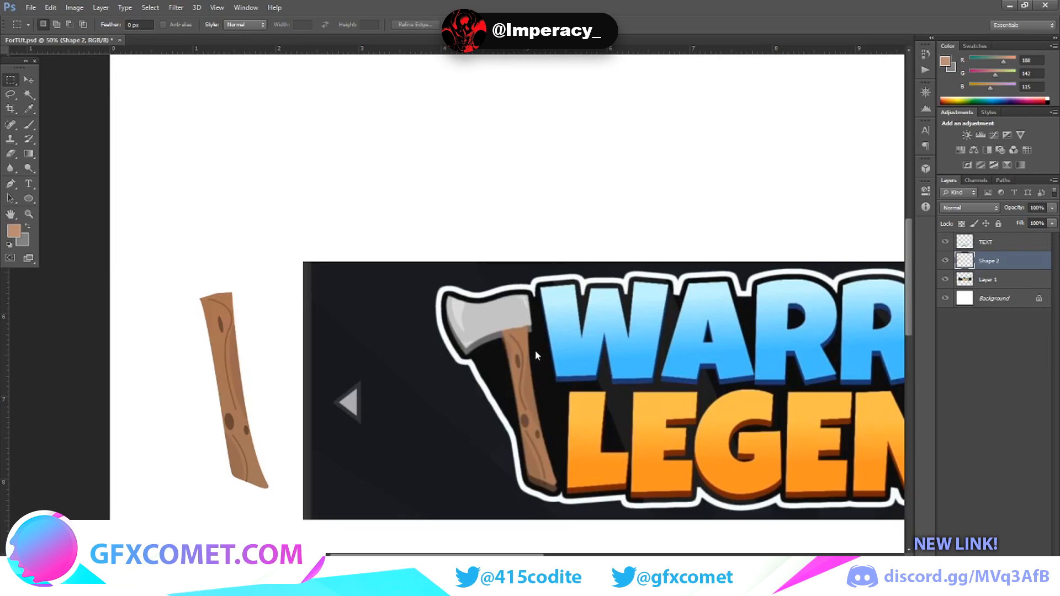
key(ctrl+v)
click(552, 187)
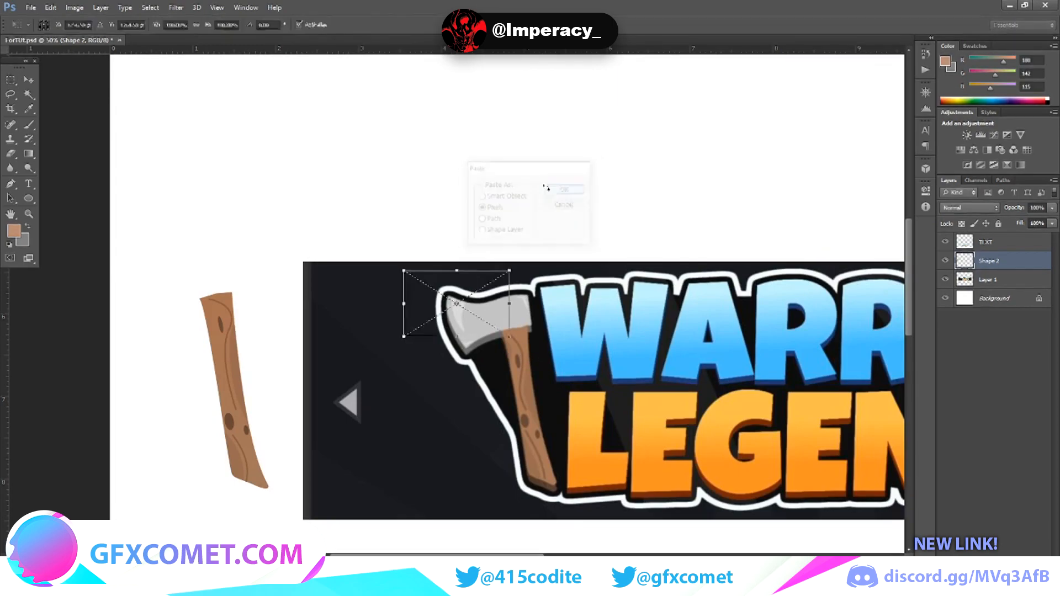
drag(472, 298, 409, 334)
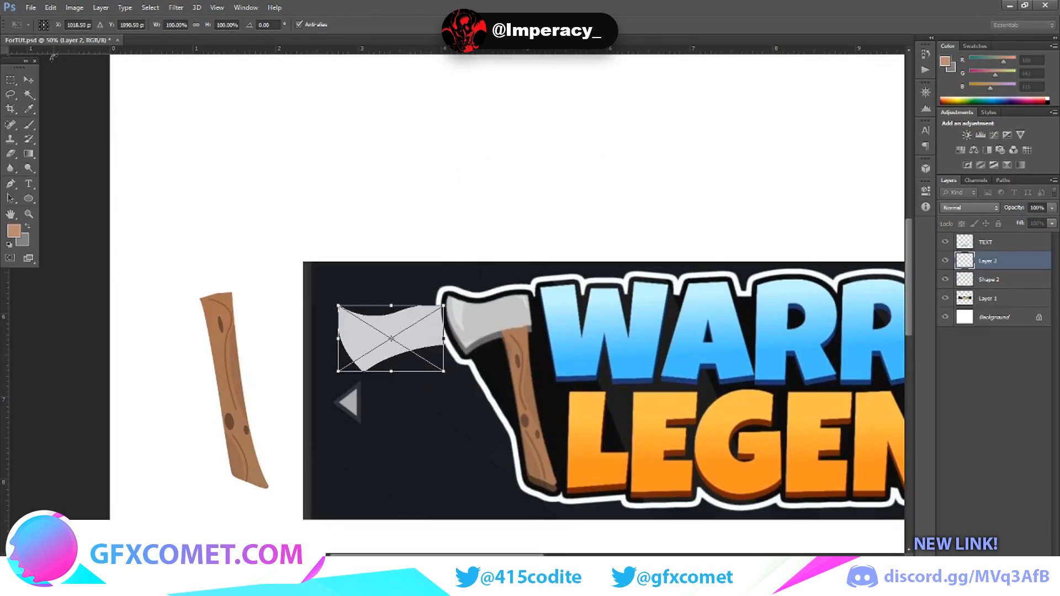
click(29, 79)
click(473, 220)
Step: Add a new empty layer directly above the pasted axe head's layer
key(ctrl+plus)
key(ctrl+plus)
key(ctrl+plus)
key(ctrl+plus)
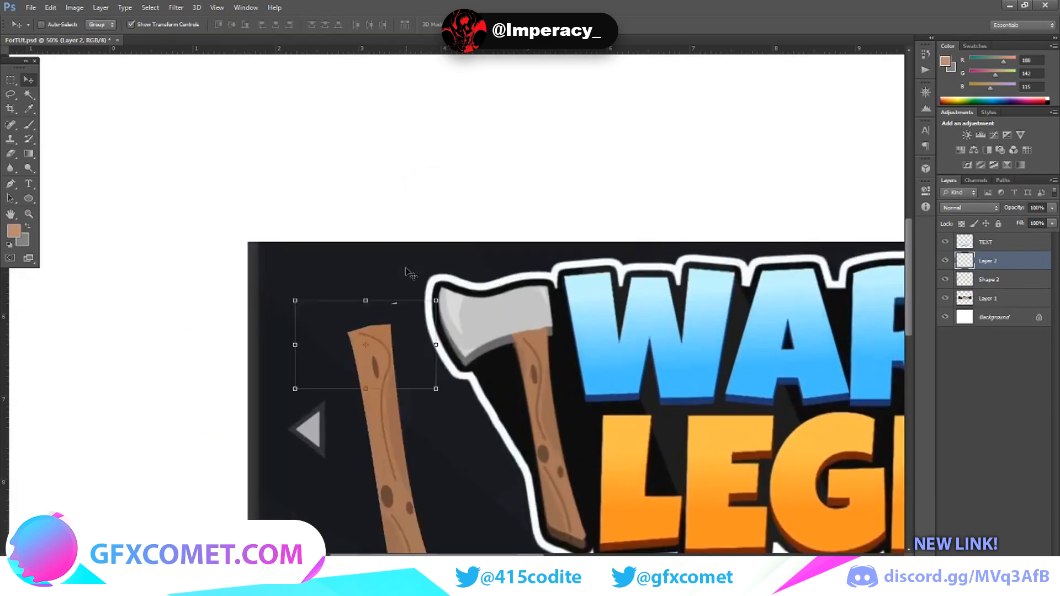
key(ctrl+0)
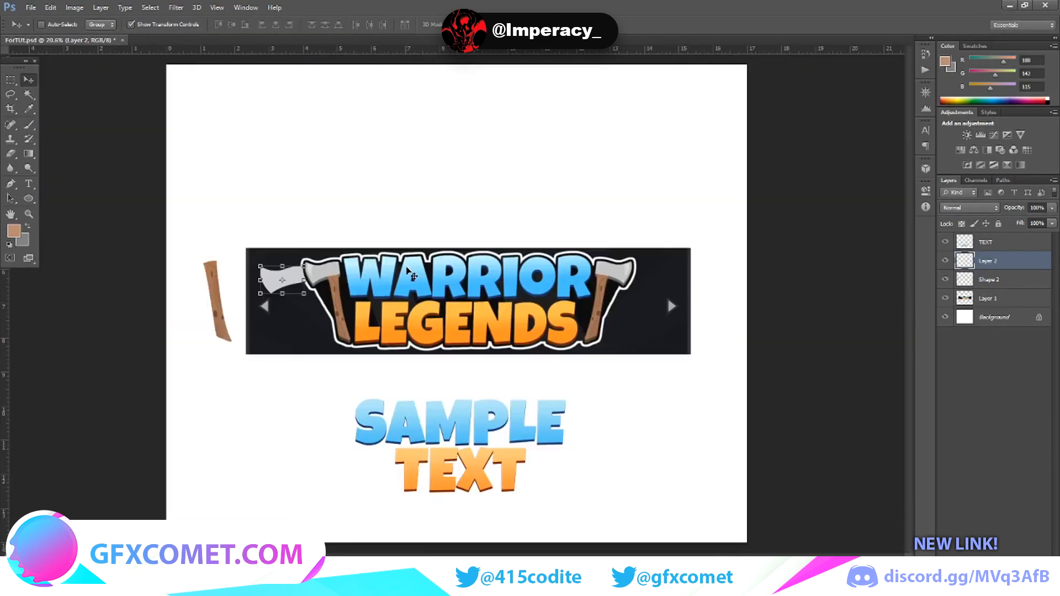
key(ctrl+plus)
key(ctrl+plus)
key(ctrl+plus)
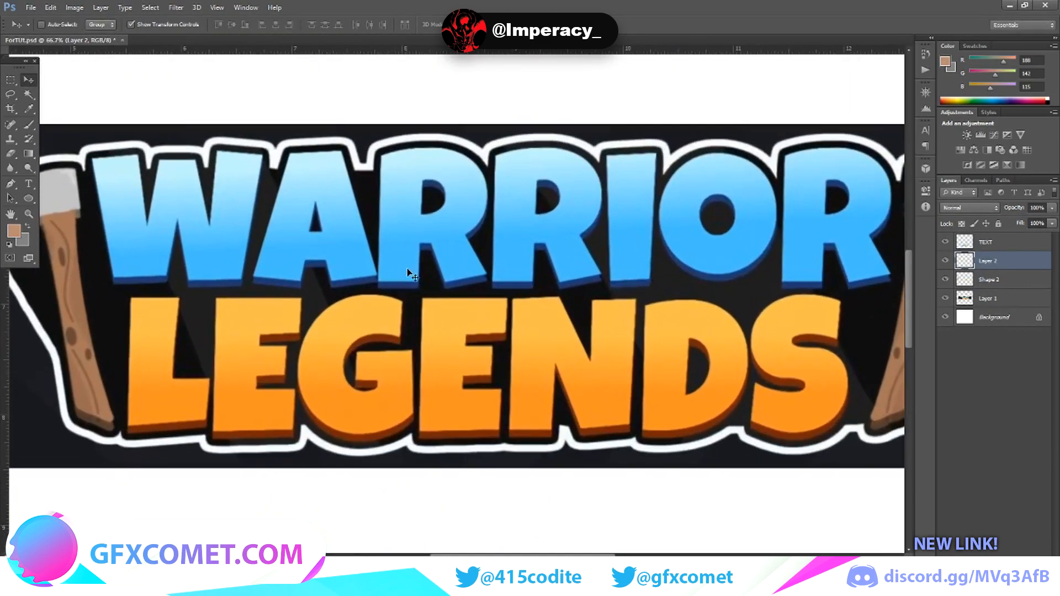
drag(456, 554, 355, 519)
scroll(355, 90, up, 2)
scroll(414, 213, up, 2)
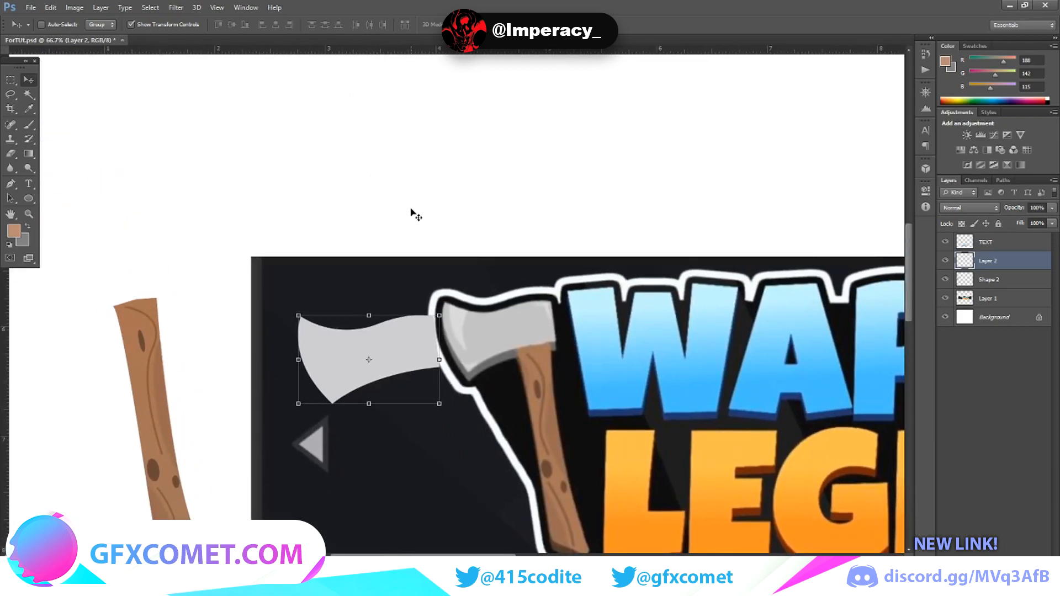
key(ctrl+plus)
key(ctrl+plus)
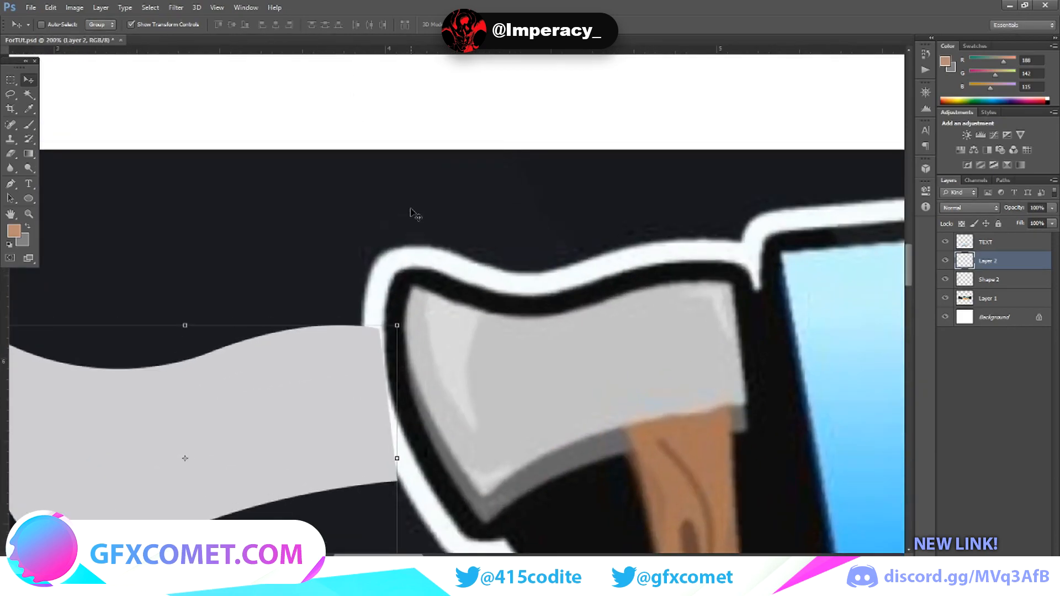
click(10, 79)
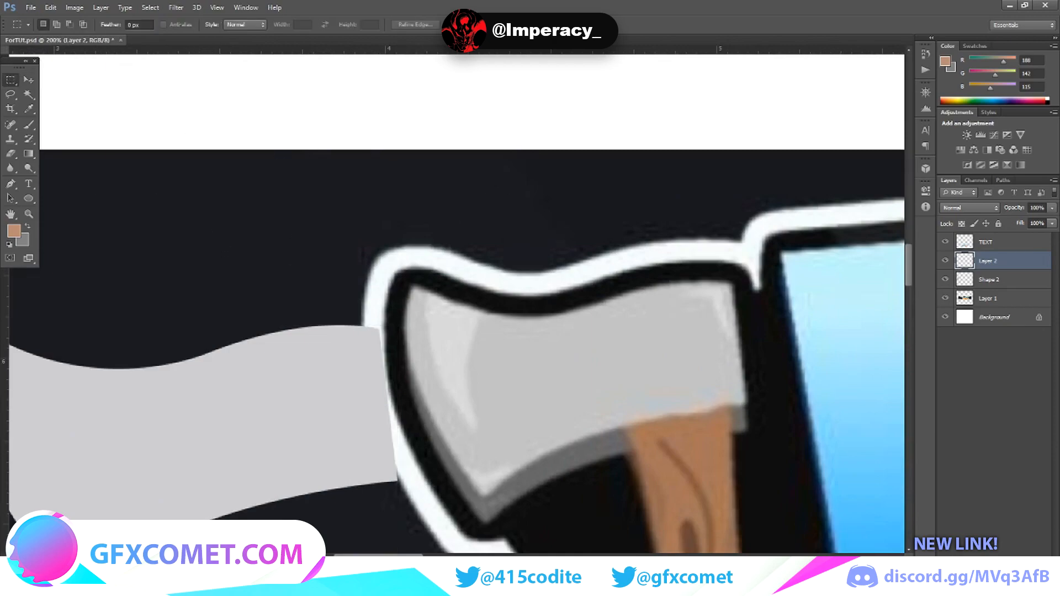
key(ctrl+shift+alt+n)
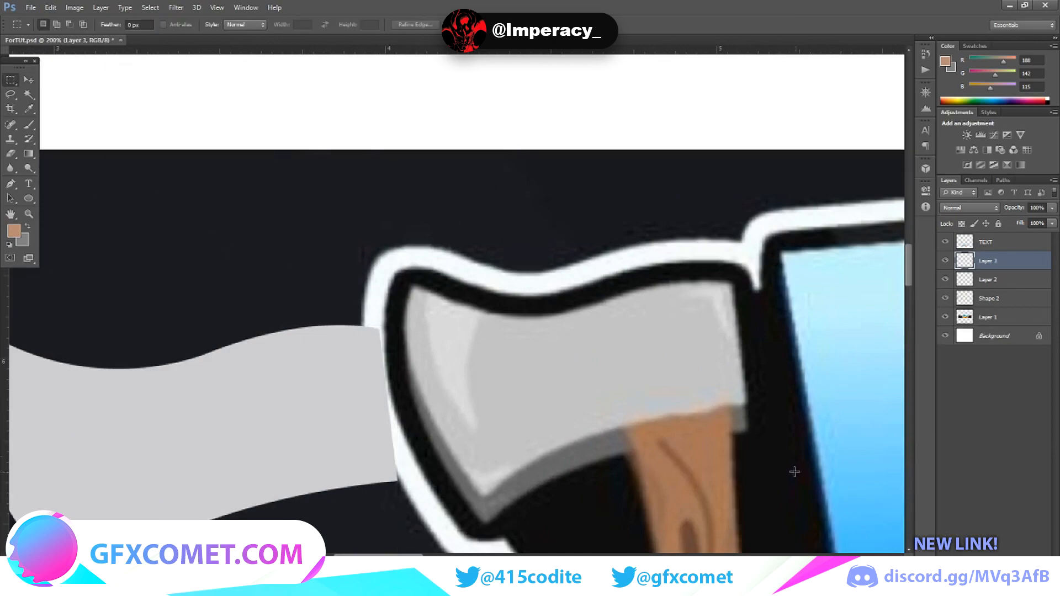
Step: Draw a thin corner highlight about 91 px wide and 60 px high with the Pen tool on the pasted axe head's upper-right corner
click(10, 183)
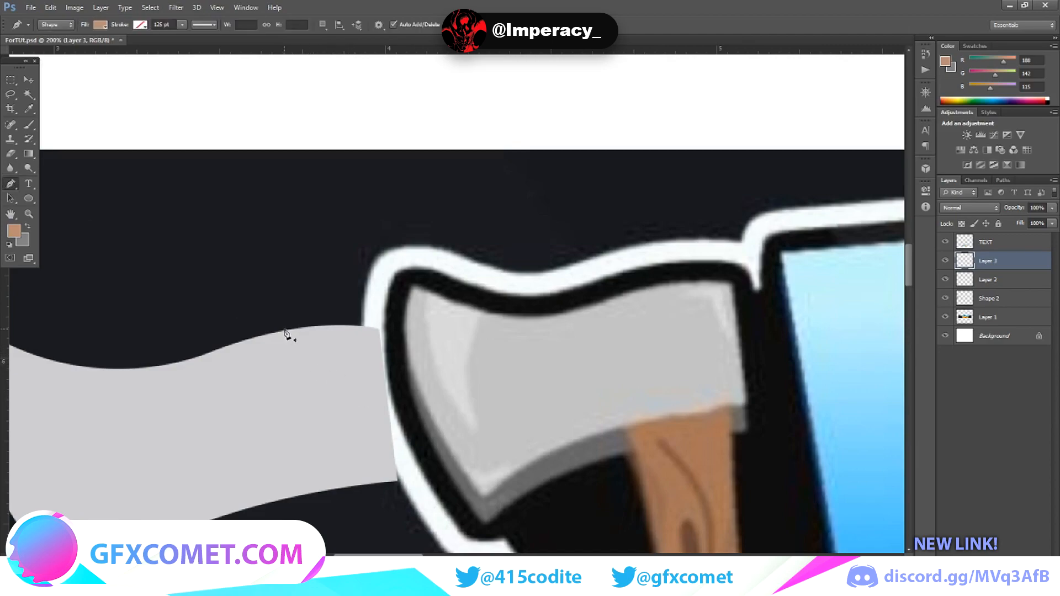
click(287, 333)
click(359, 341)
click(386, 393)
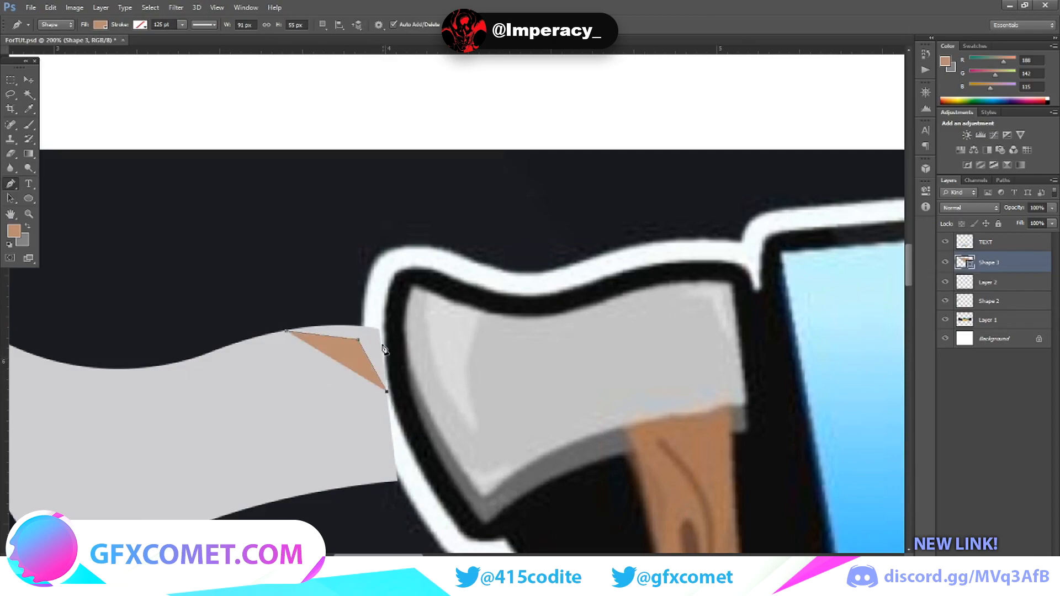
click(379, 330)
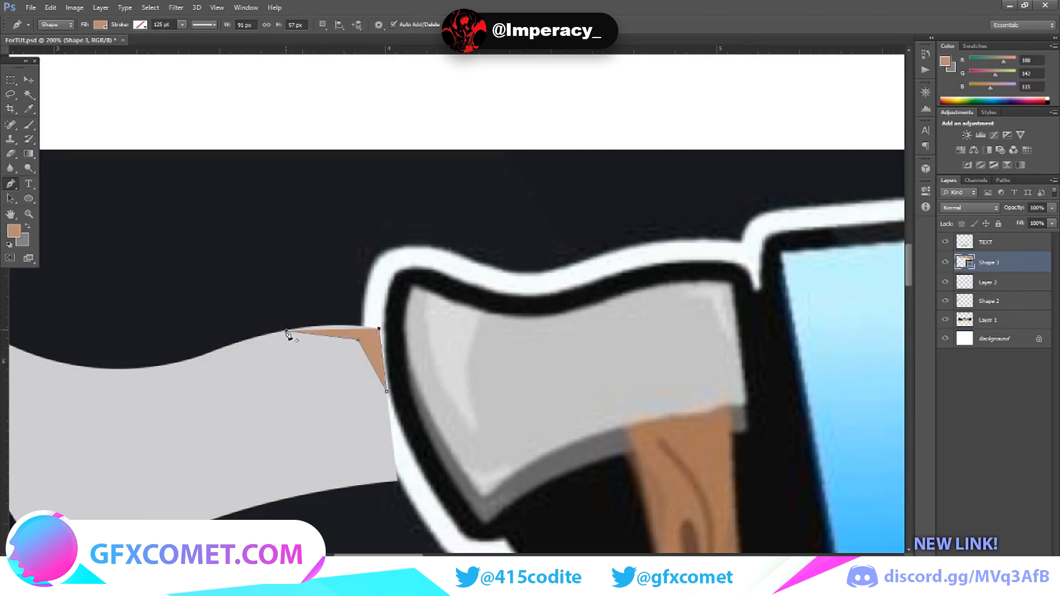
drag(286, 331, 254, 347)
key(v)
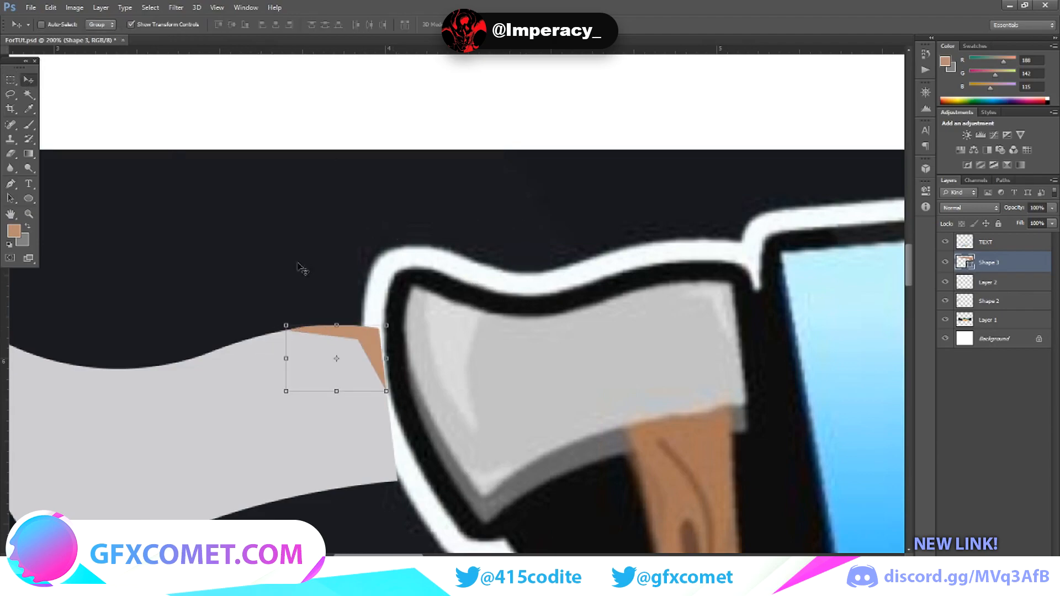
Step: Try to draw a curved highlight about 57 by 103 px near the pasted head's cutting edge with the Pen tool, and delete it
scroll(551, 469, down, 3)
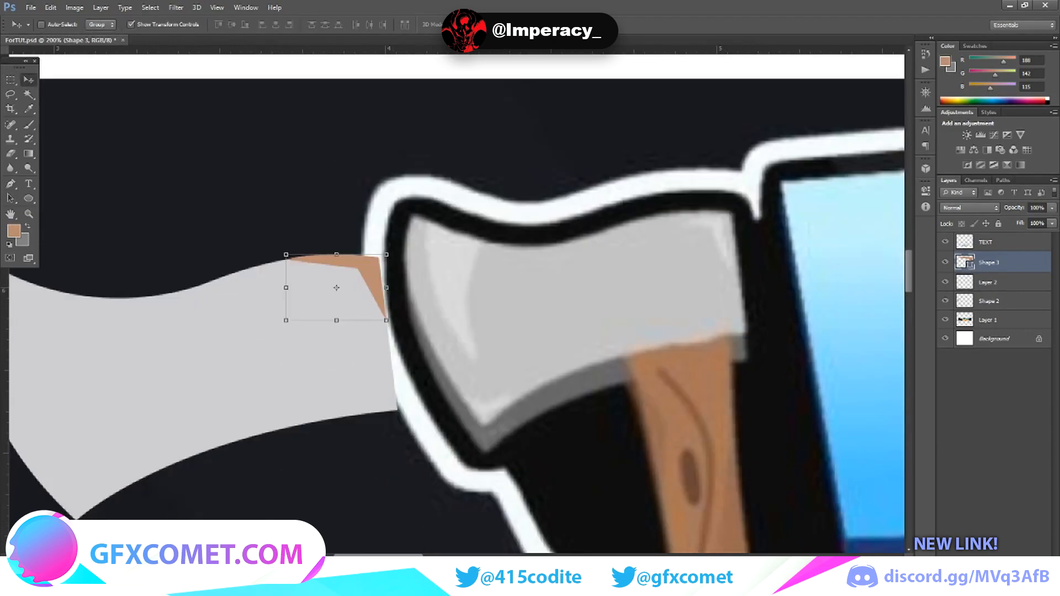
scroll(396, 536, left, 5)
click(10, 183)
click(187, 287)
key(ctrl+z)
click(139, 268)
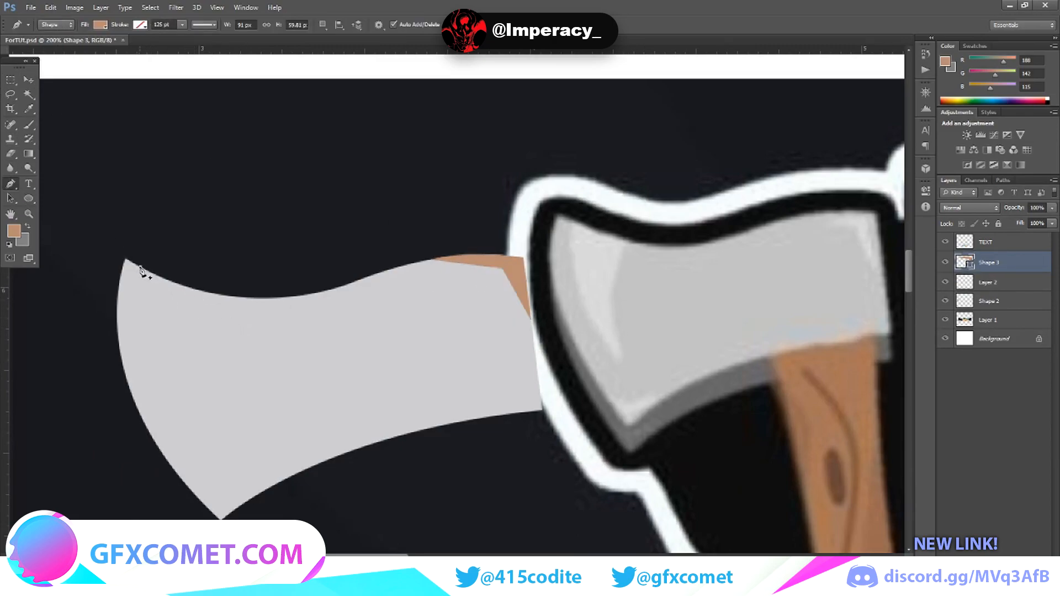
drag(223, 371, 264, 387)
key(ctrl+z)
drag(213, 390, 256, 411)
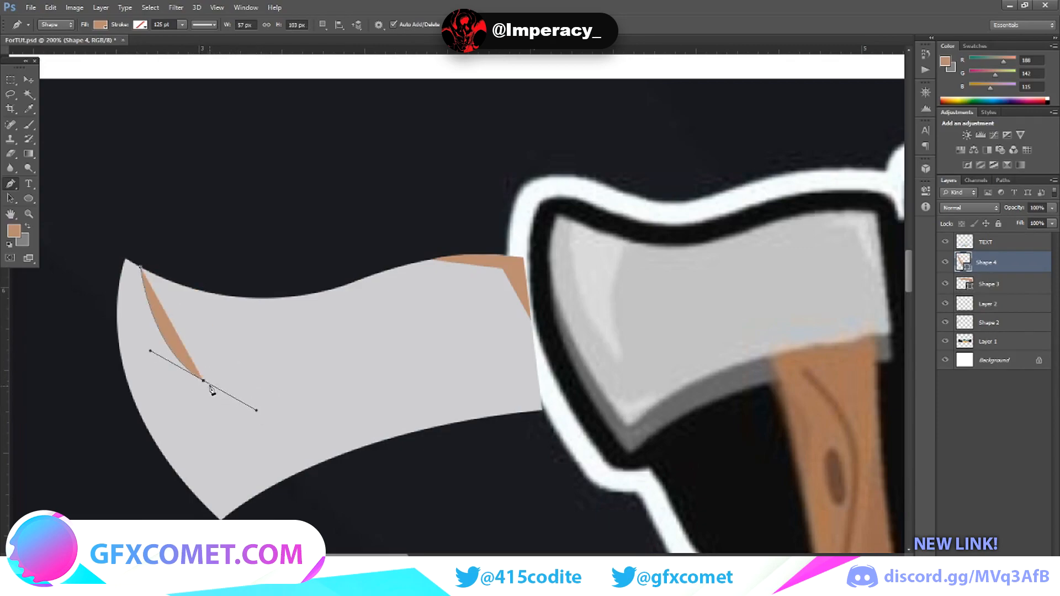
click(27, 81)
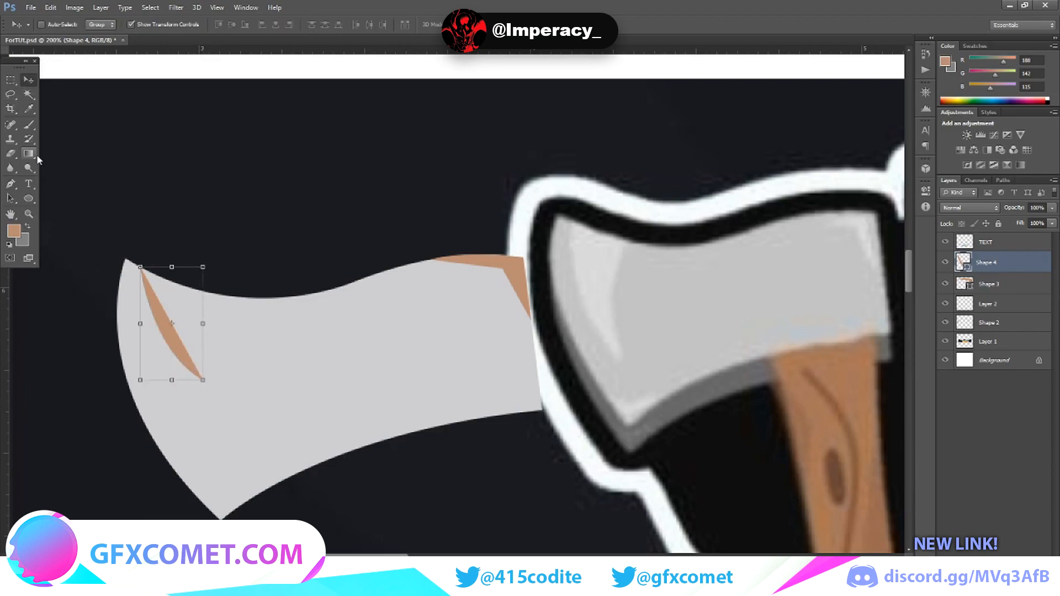
click(11, 186)
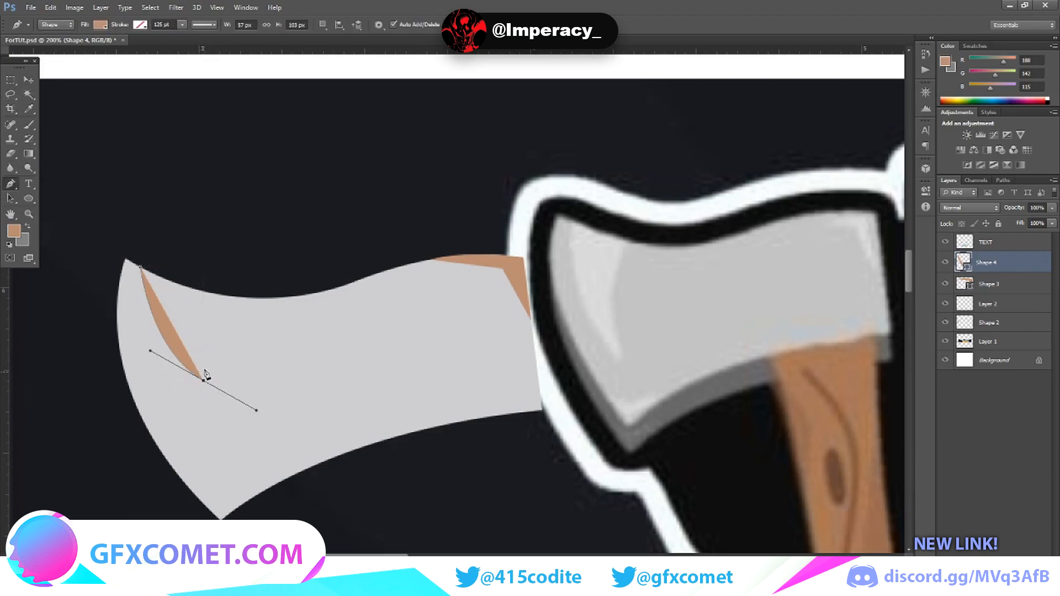
click(142, 267)
key(ctrl+z)
click(34, 78)
key(Delete)
Step: Try to begin the blade highlight with Pen tool points along the pasted axe head's upper edge, and undo the misplaced points
click(9, 189)
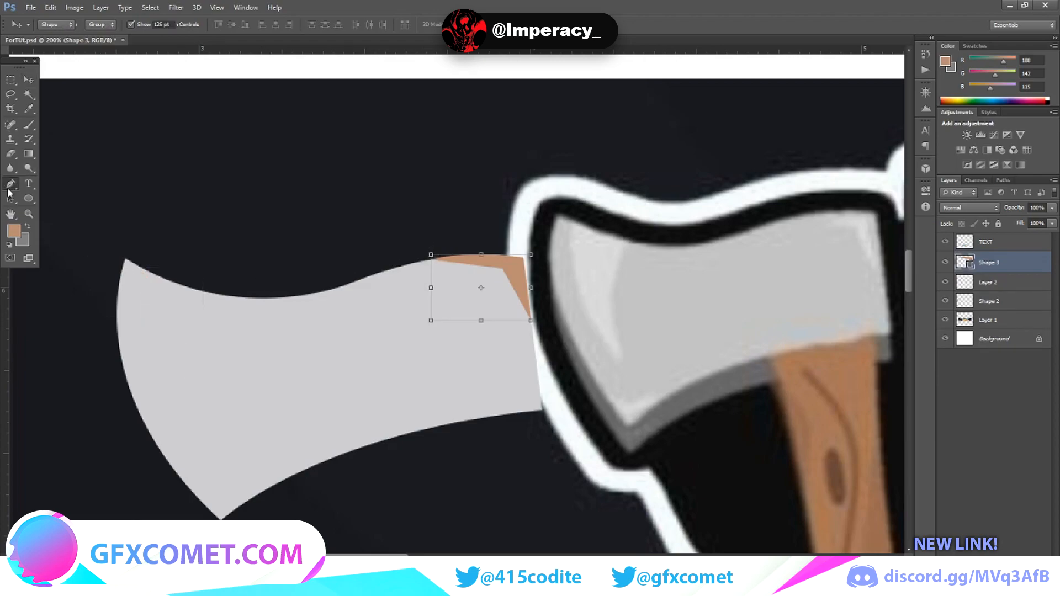
click(140, 268)
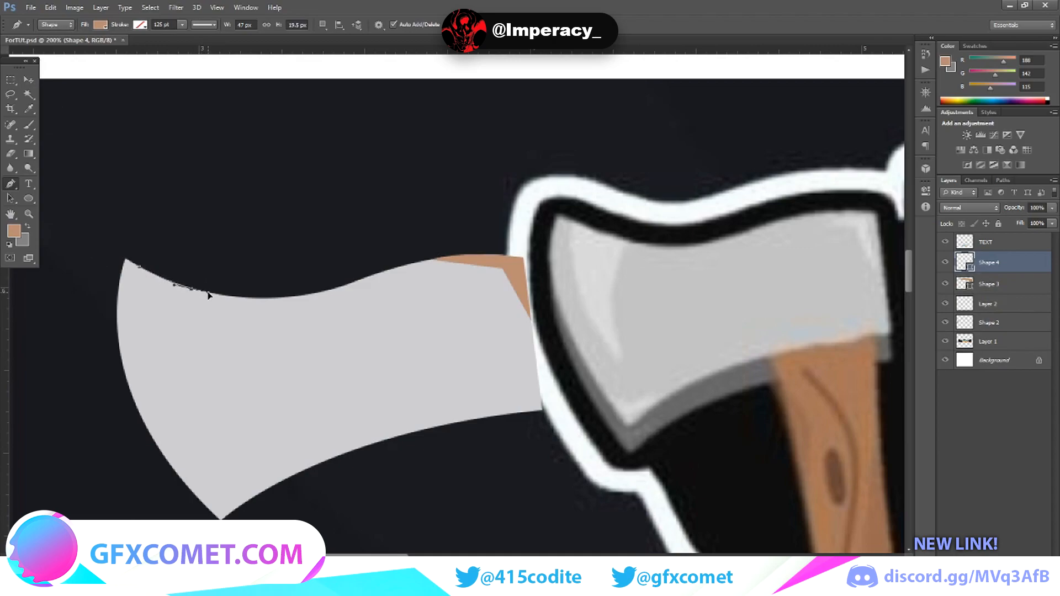
drag(208, 292, 208, 293)
click(221, 381)
key(ctrl+z)
click(142, 272)
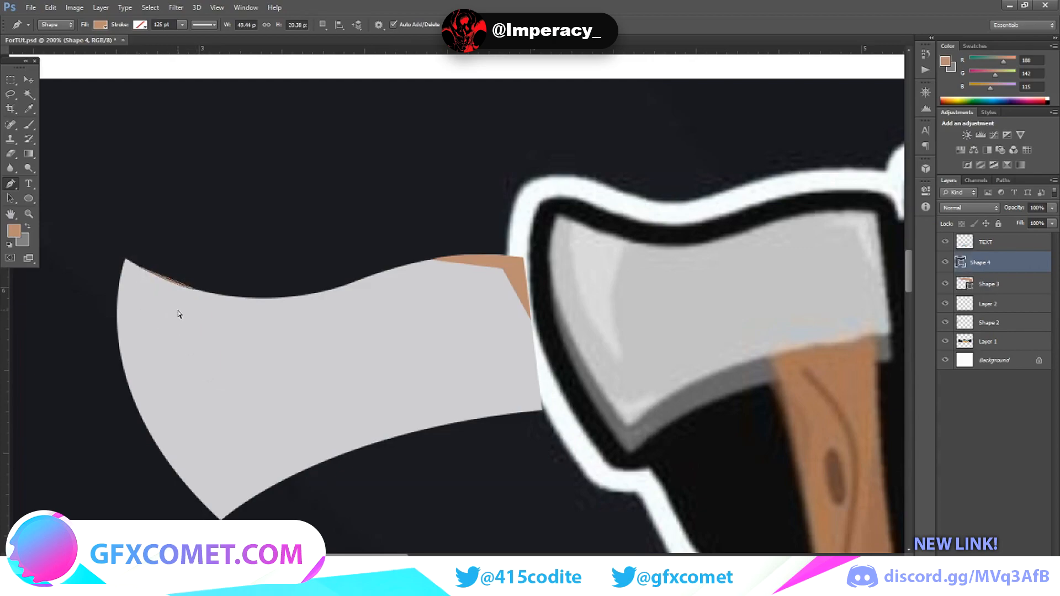
key(ctrl+z)
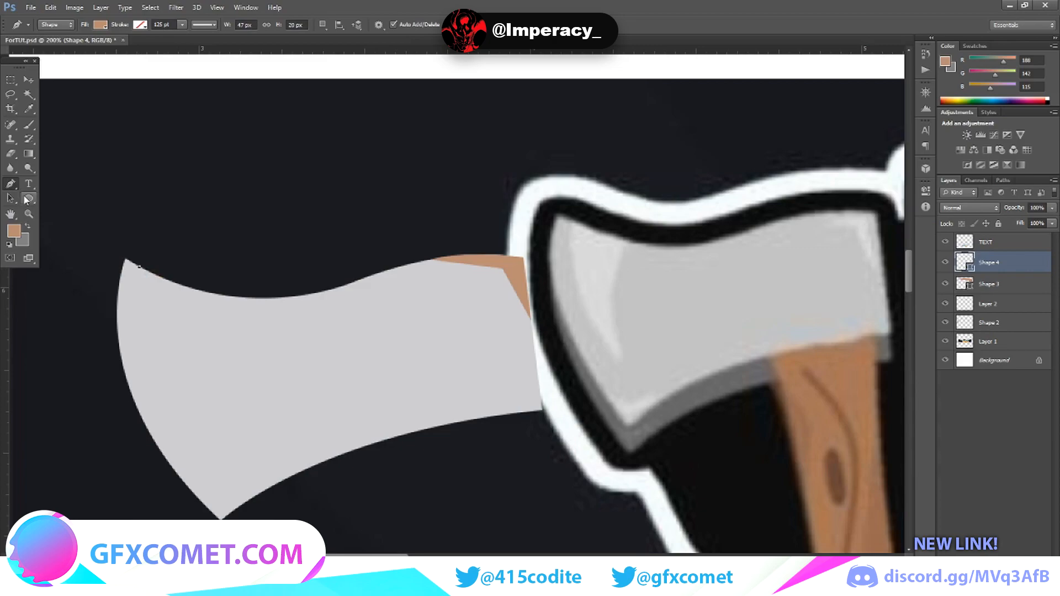
click(181, 363)
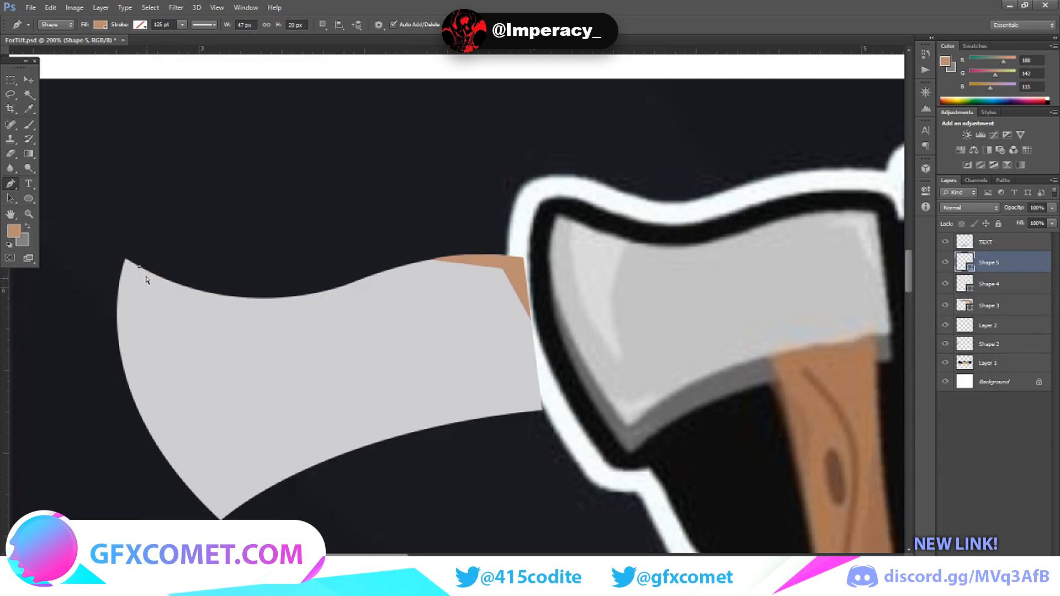
key(ctrl+z)
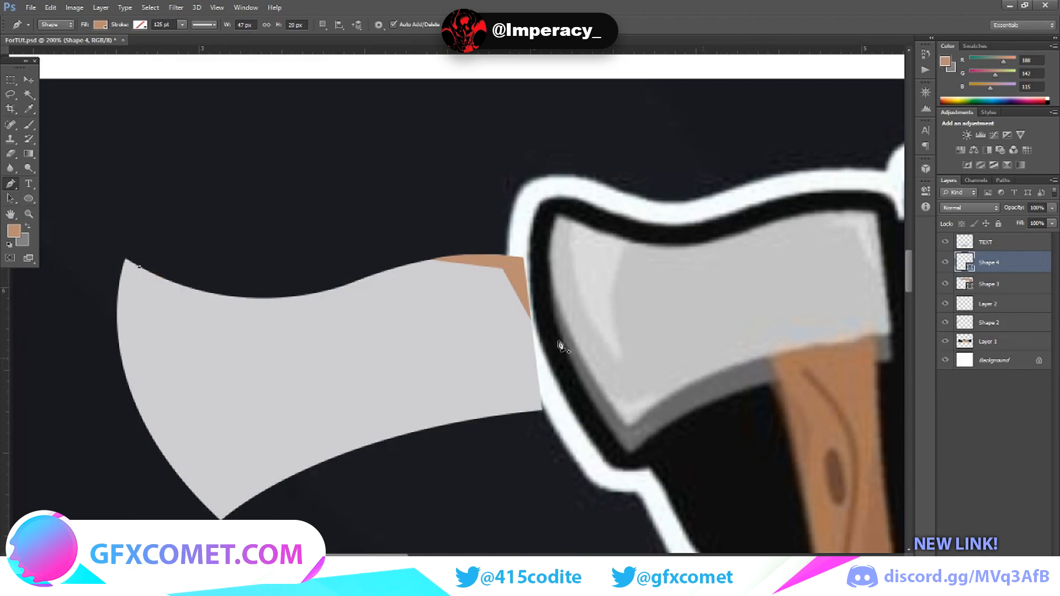
Step: Try to redraw the blade highlight as a curve about 52 by 113 px running down from the upper edge, and undo it
drag(173, 348, 198, 364)
key(ctrl+z)
drag(197, 391, 248, 414)
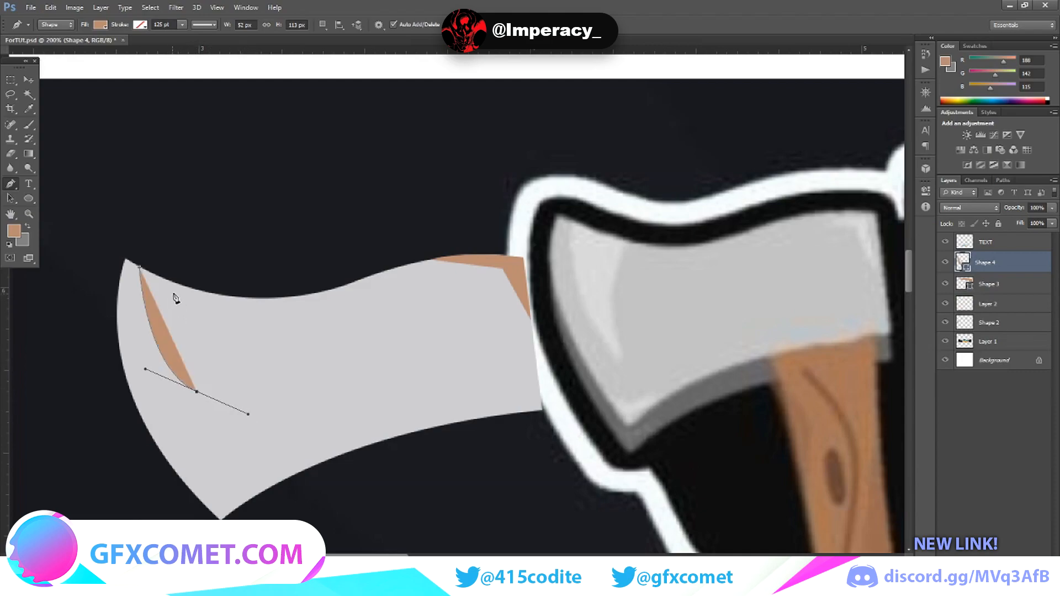
click(141, 269)
drag(196, 289, 224, 284)
key(ctrl+z)
key(ctrl+z)
key(ctrl+alt+z)
key(ctrl+alt+z)
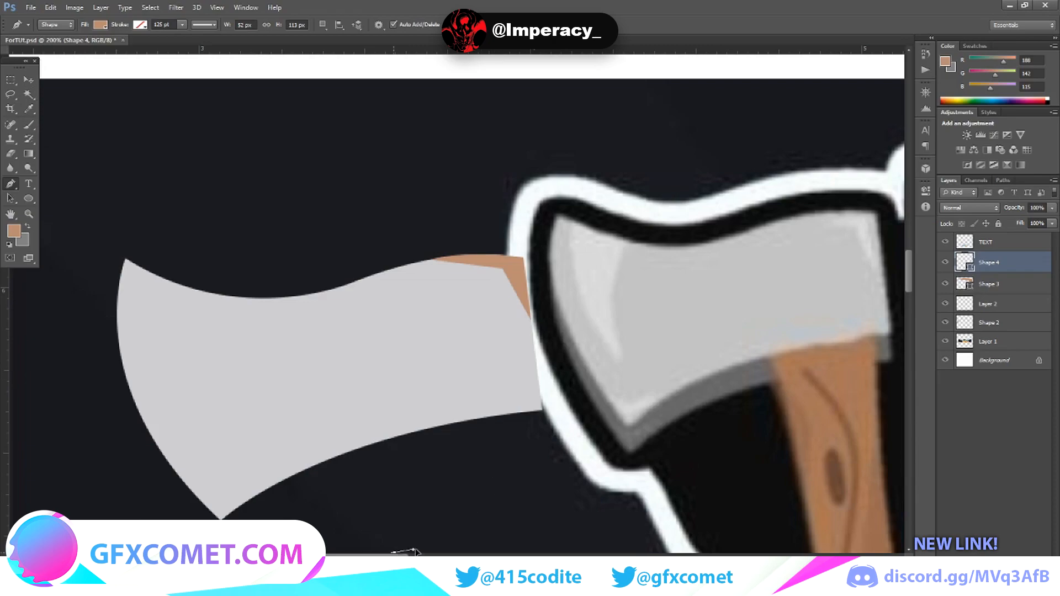
Step: Try to trace the pale curved blade highlight on the reference axe head with the Pen tool, and undo the curve
scroll(406, 549, right, 5)
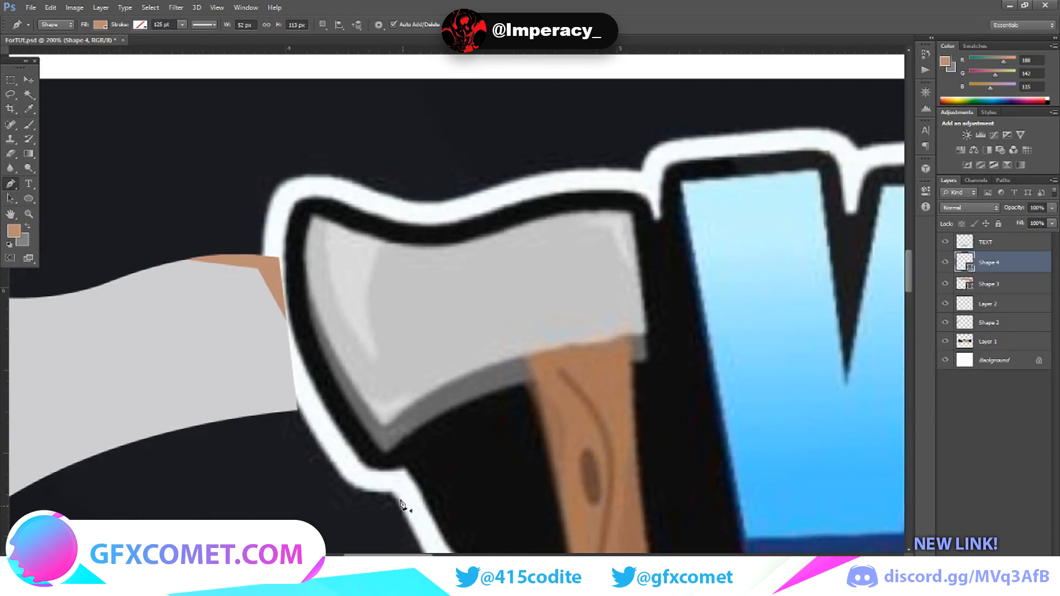
scroll(339, 303, up, 2)
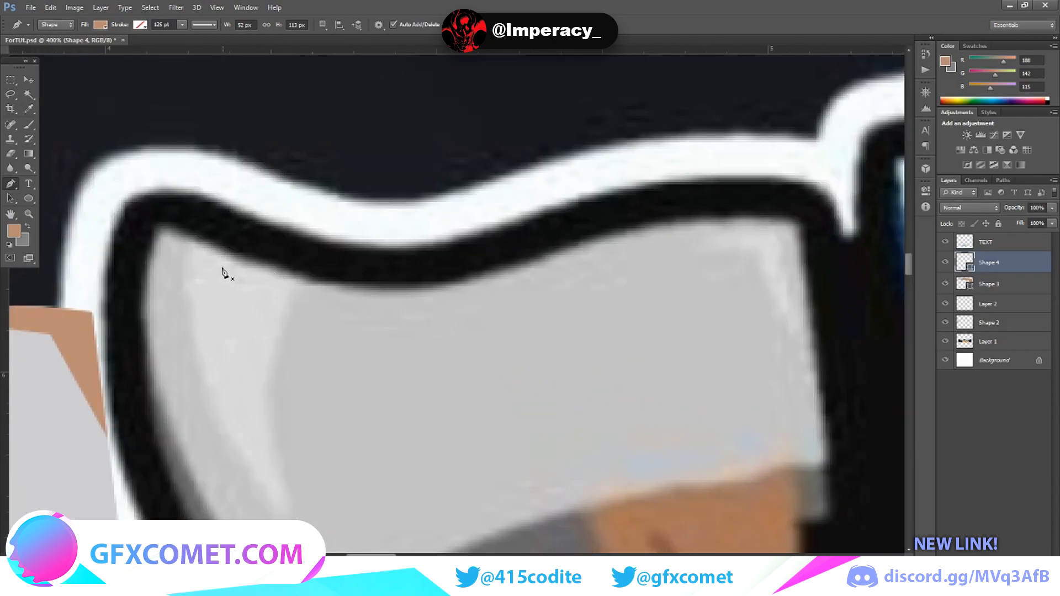
click(176, 231)
scroll(276, 475, down, 1)
drag(291, 463, 389, 513)
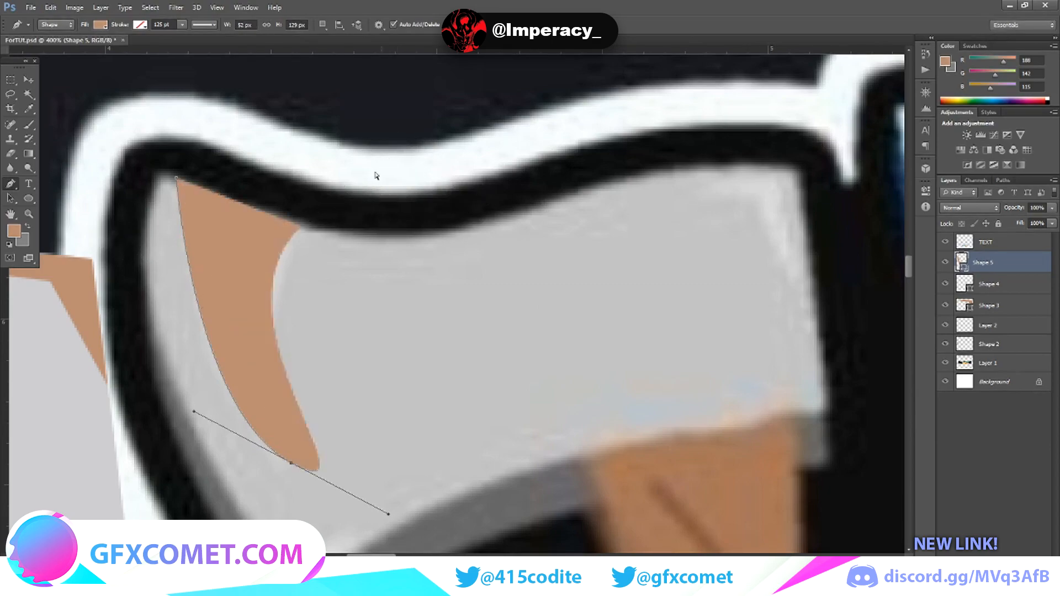
key(ctrl+z)
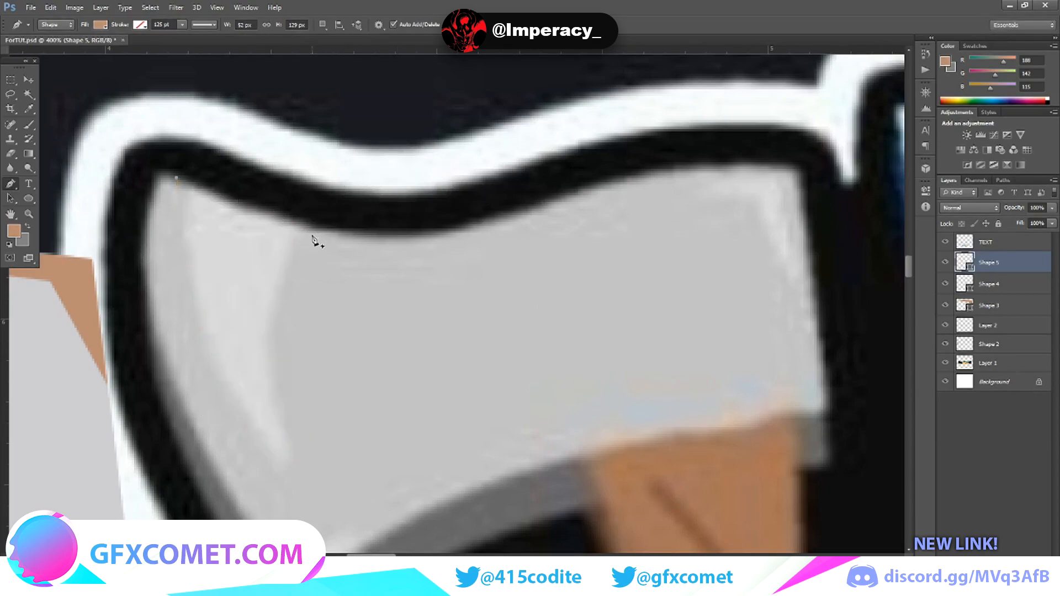
Step: Try to trace the reference blade's pale highlight with the Pen tool as a curve about 63 by 132 px, and undo it
drag(312, 234, 324, 236)
drag(190, 182, 162, 158)
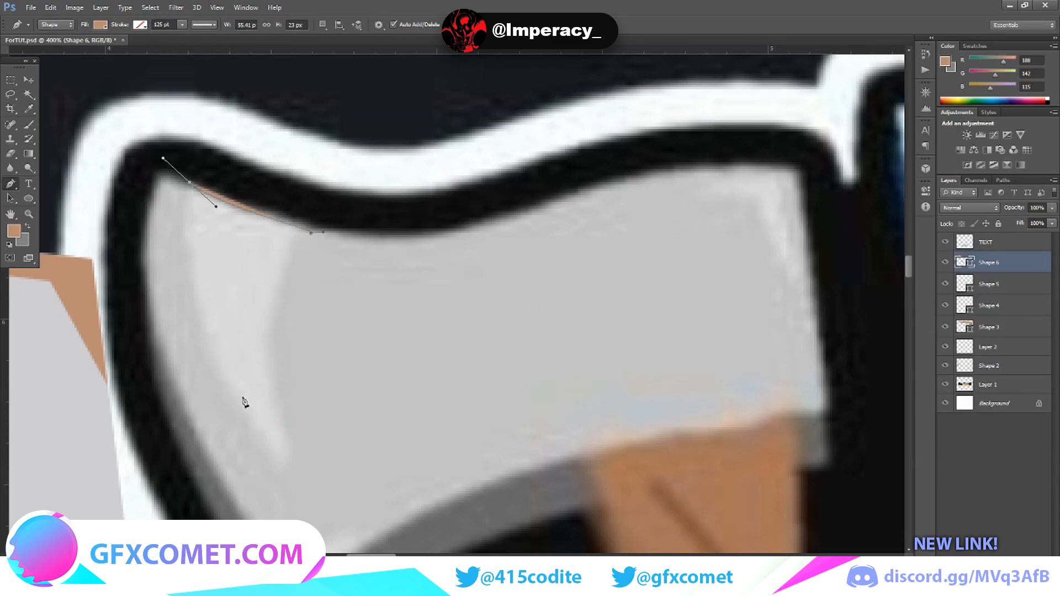
drag(287, 462, 384, 528)
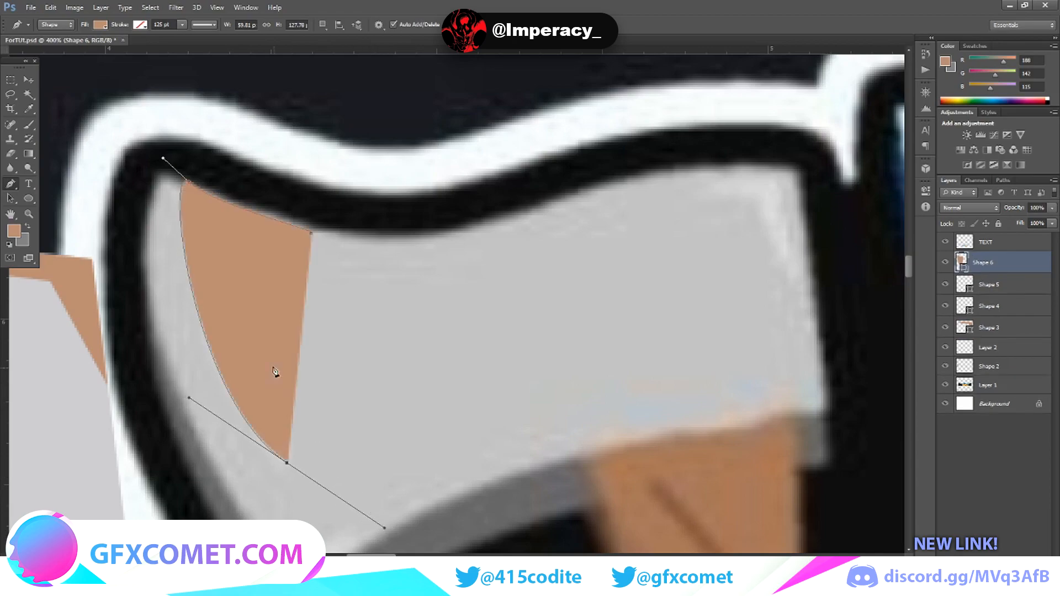
drag(313, 236, 402, 229)
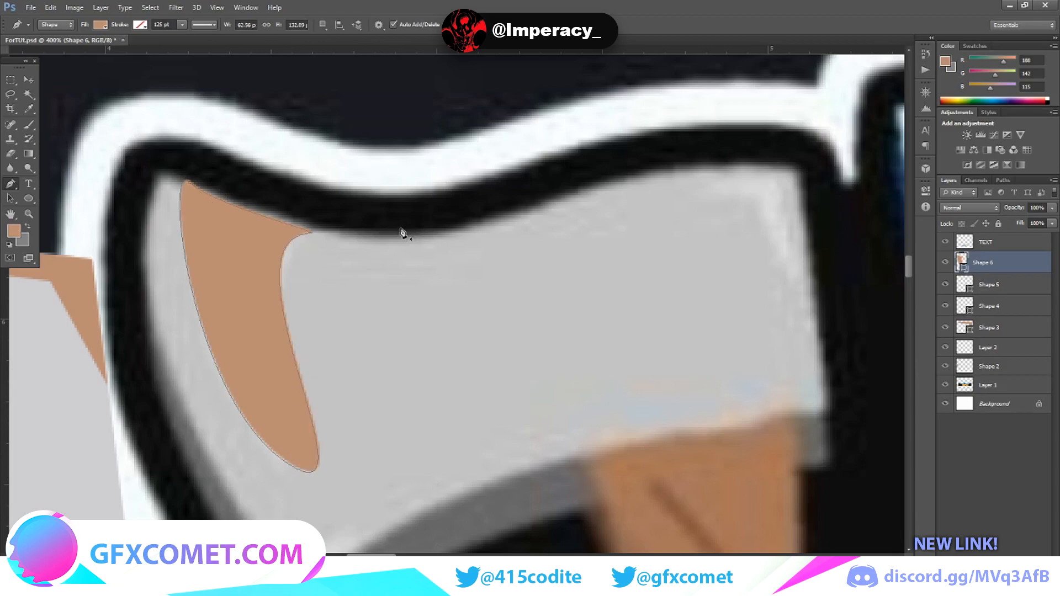
scroll(336, 272, up, 1)
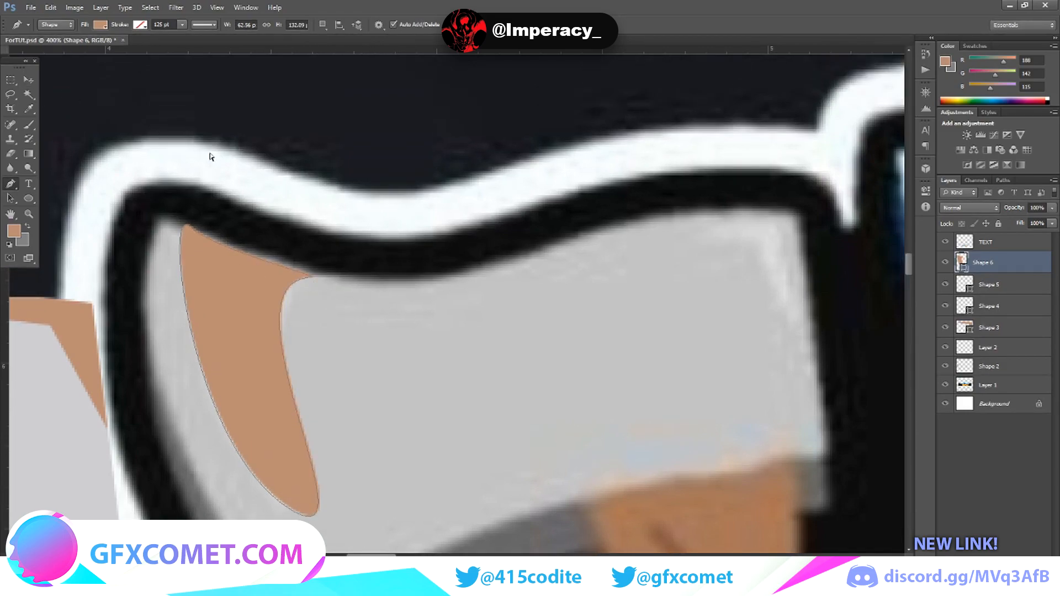
key(ctrl+alt+z)
key(ctrl+alt+z)
key(ctrl+alt+z)
key(ctrl+alt+z)
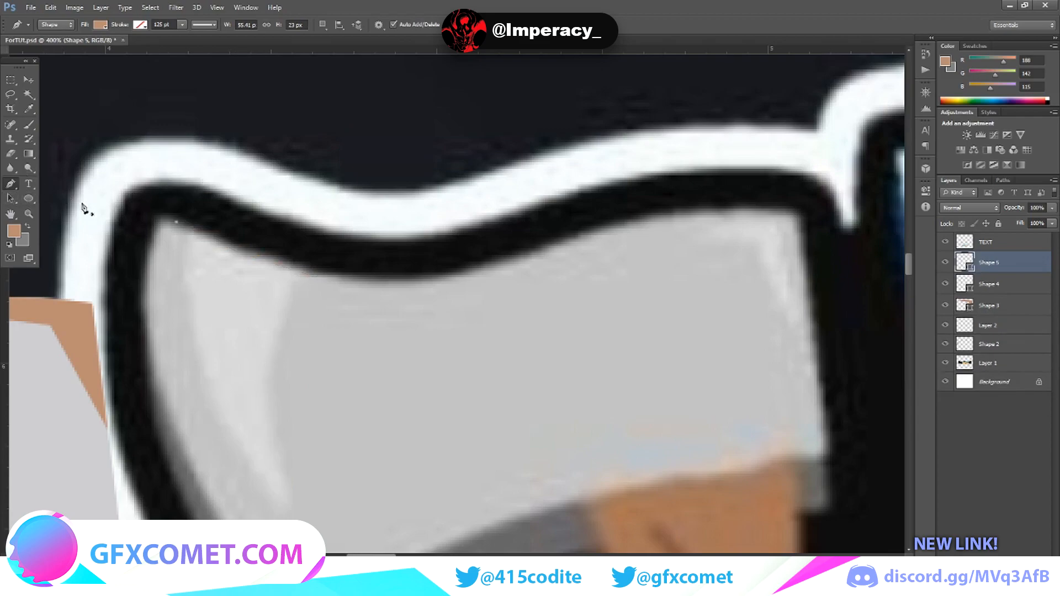
Step: Trace the reference blade's pale highlight with the Pen tool from its lower tip, about 52 by 147 px, with no fill
scroll(285, 467, down, 1)
click(284, 467)
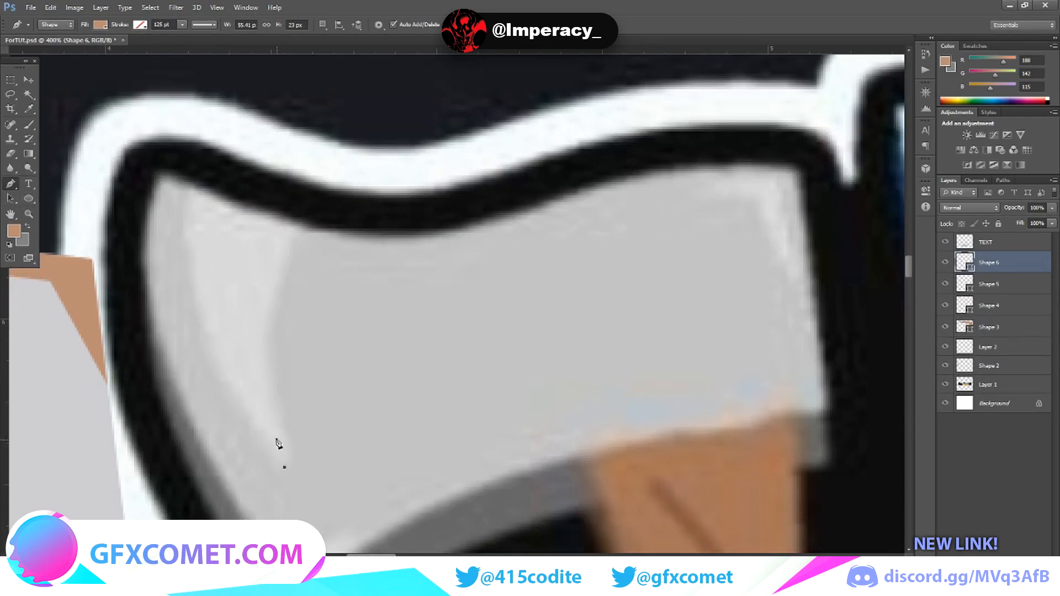
drag(193, 184, 240, 72)
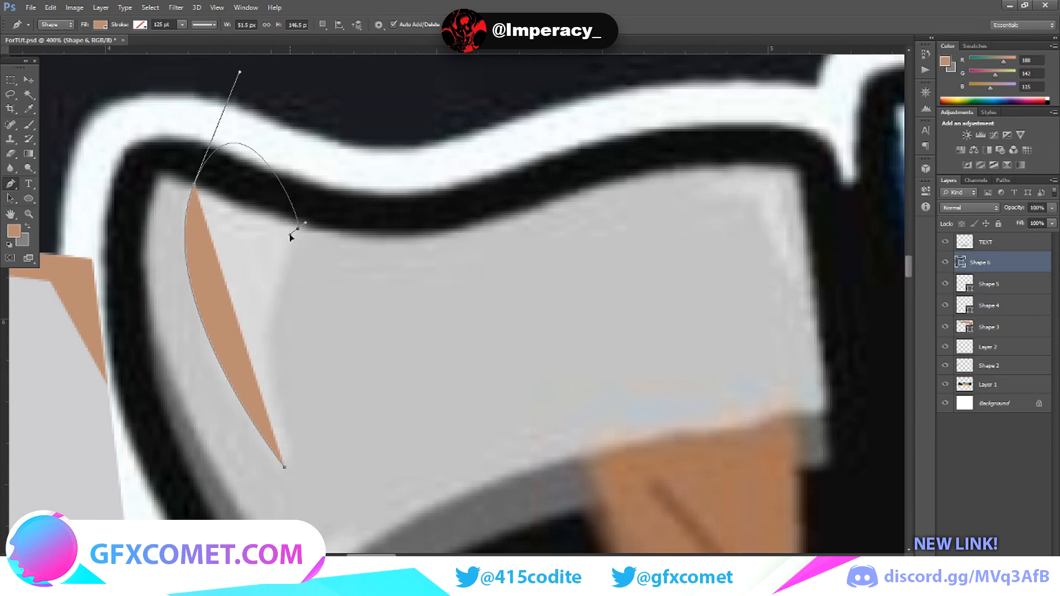
drag(297, 229, 308, 223)
scroll(272, 422, down, 1)
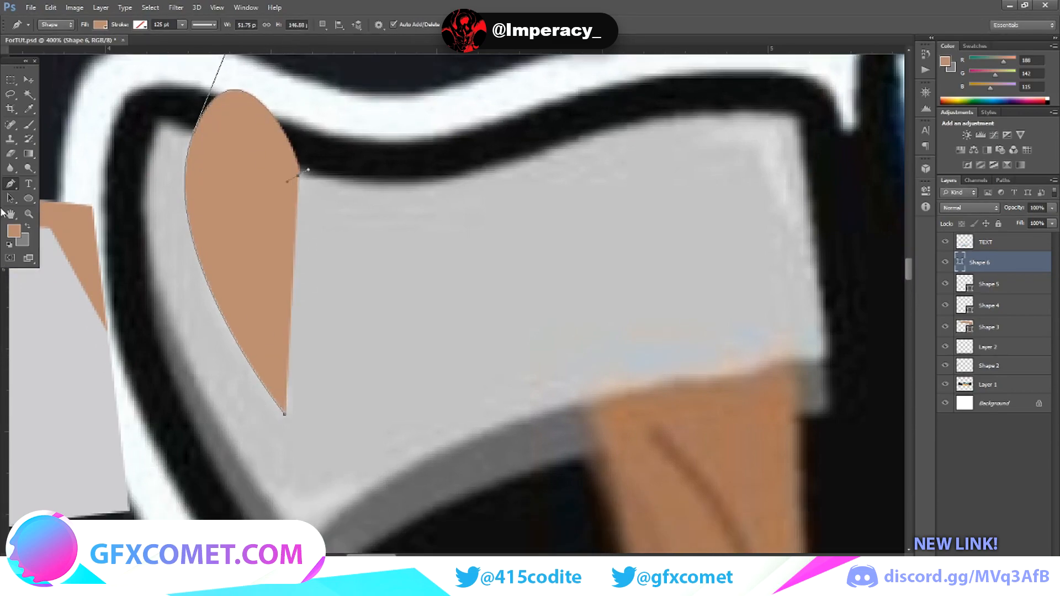
click(100, 25)
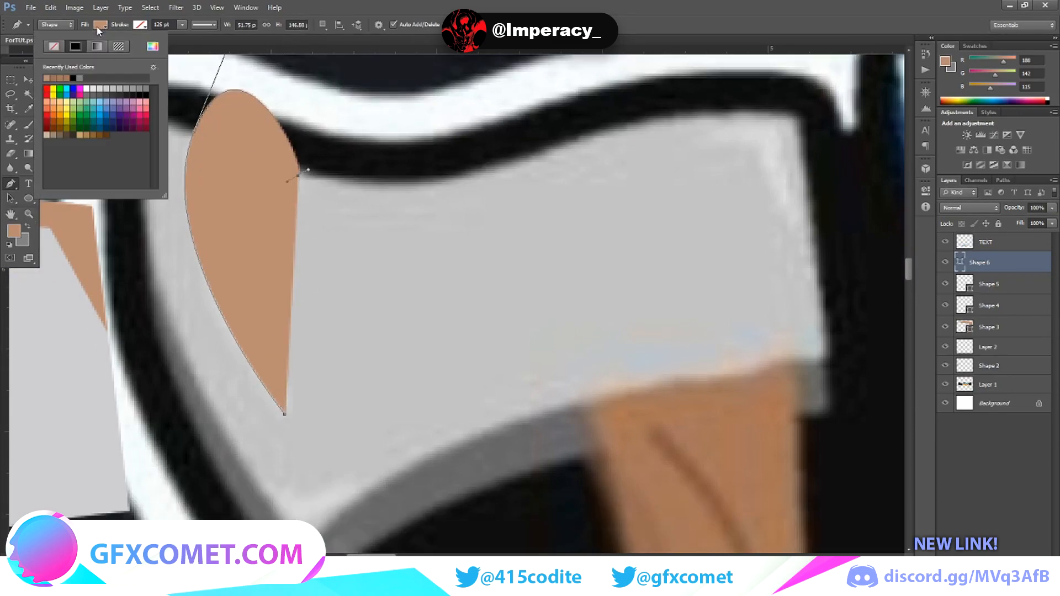
click(53, 47)
drag(286, 415, 319, 480)
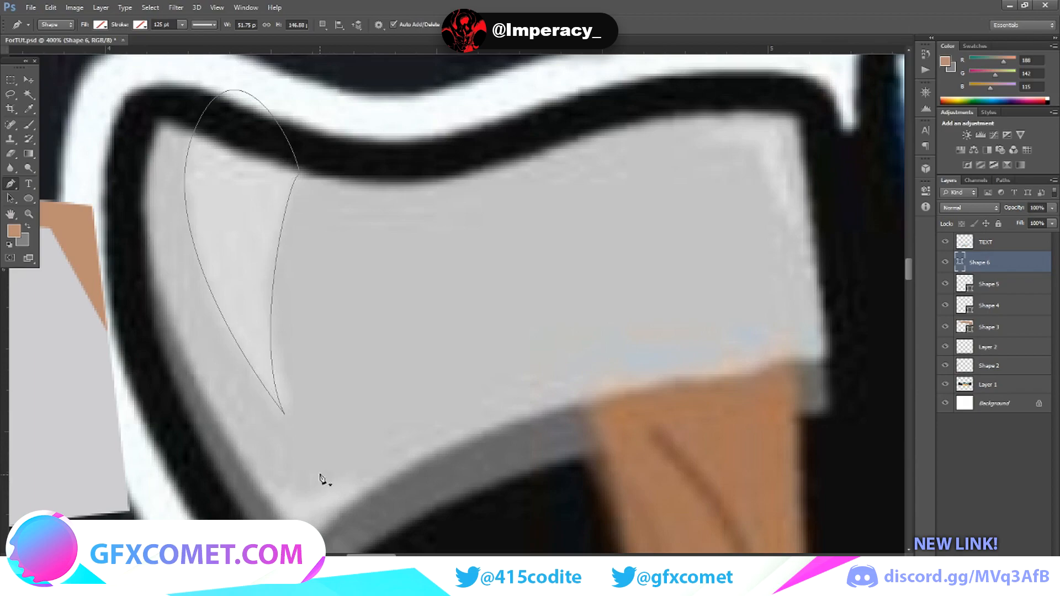
Step: Move the traced highlight shape from the reference axe over to the pasted grey axe head
click(29, 80)
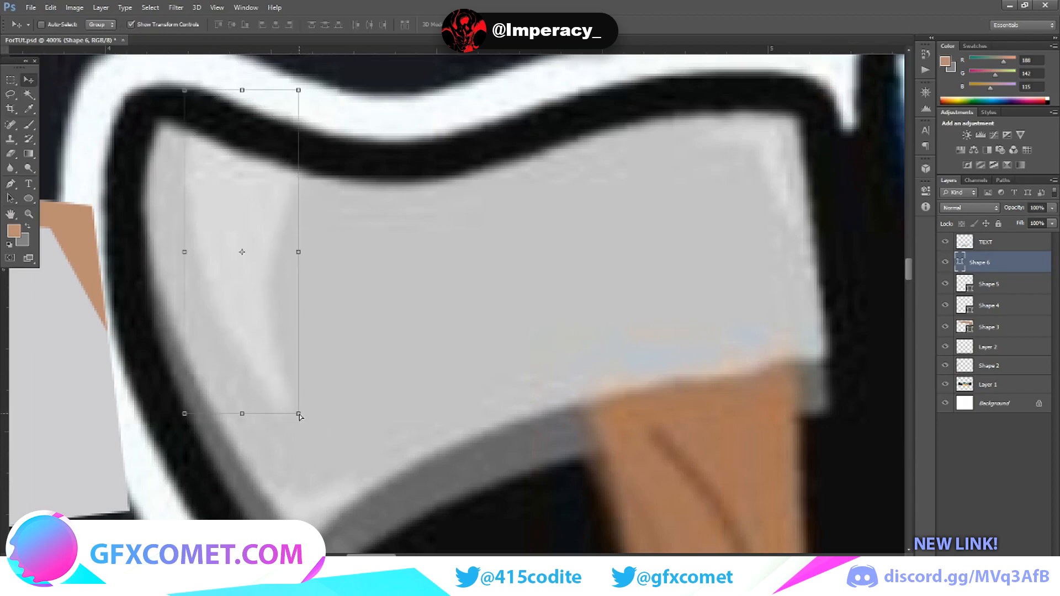
drag(264, 351, 132, 369)
drag(381, 554, 354, 554)
drag(547, 318, 28, 427)
drag(655, 184, 110, 352)
Step: Apply a grey Color Overlay layer style to the traced highlight shape
right_click(1004, 260)
click(903, 164)
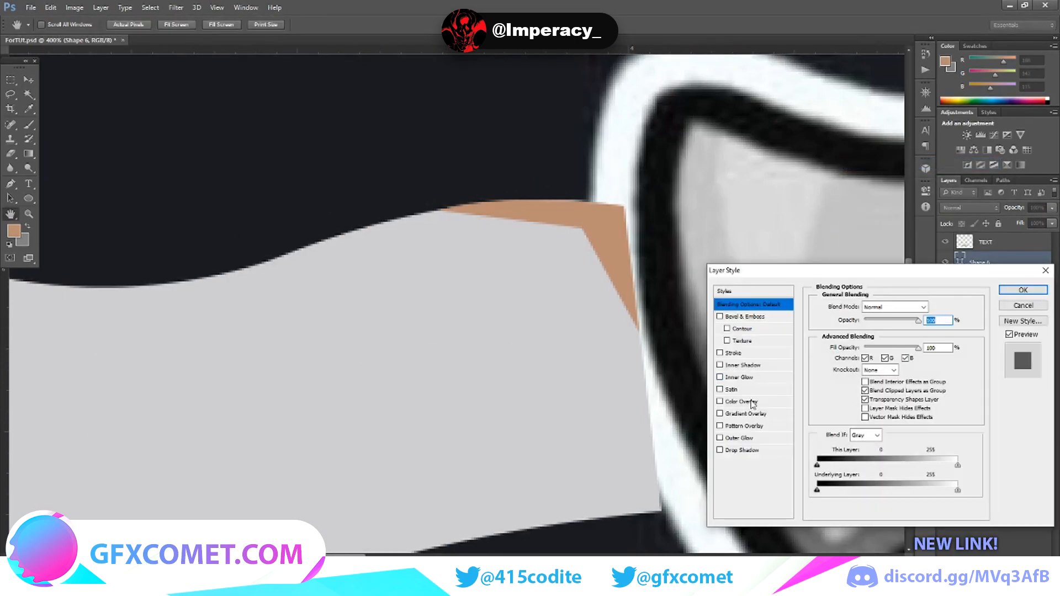
click(754, 404)
click(1023, 290)
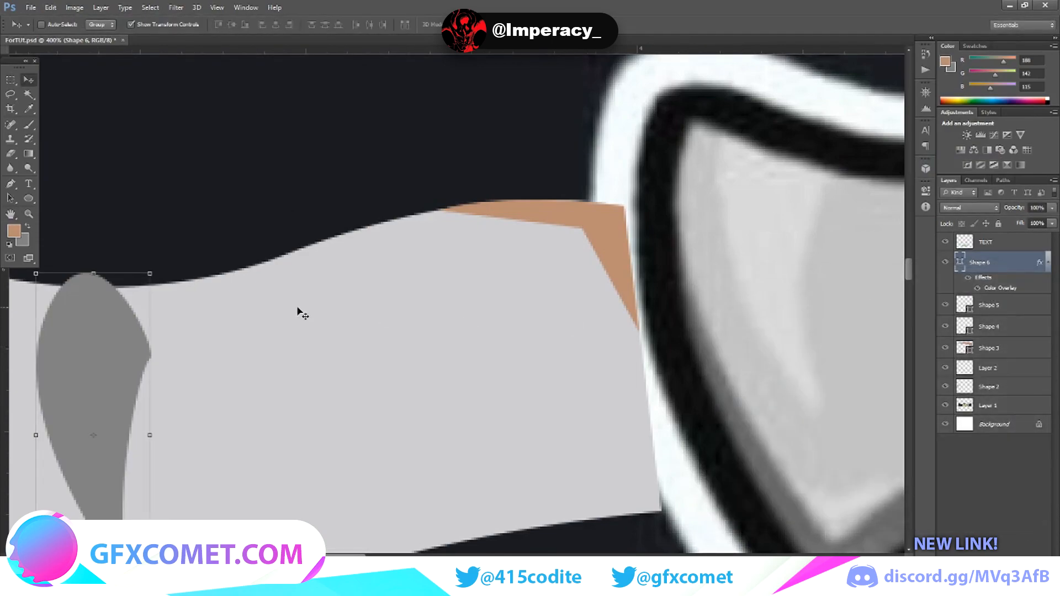
Step: Position the highlight over the pasted blade's upper edge near the cutting edge and scale it to about 123.67% by 122.55%
key(ctrl+minus)
key(ctrl+minus)
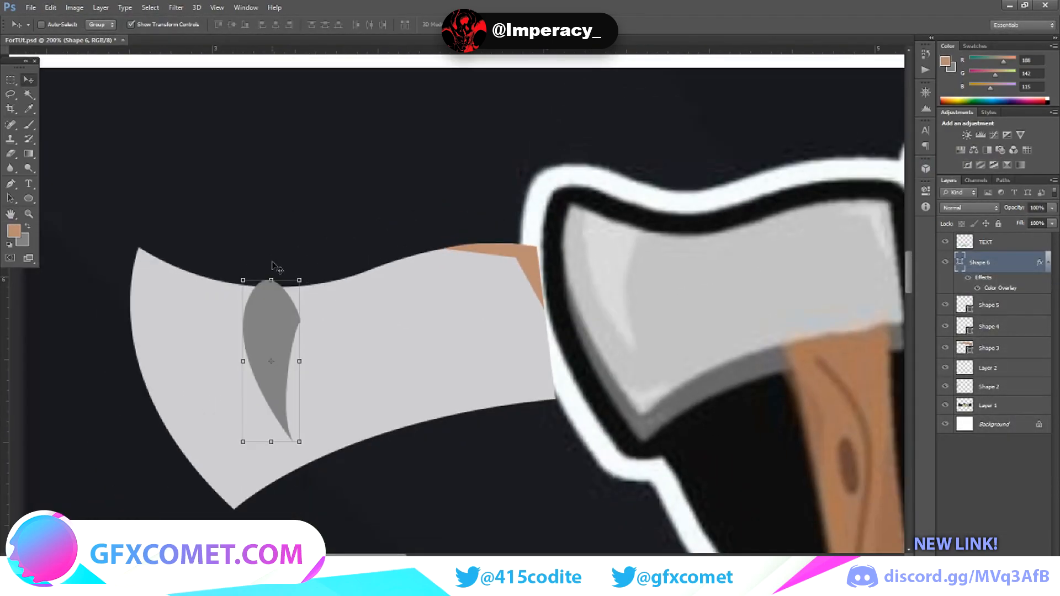
drag(247, 340, 196, 276)
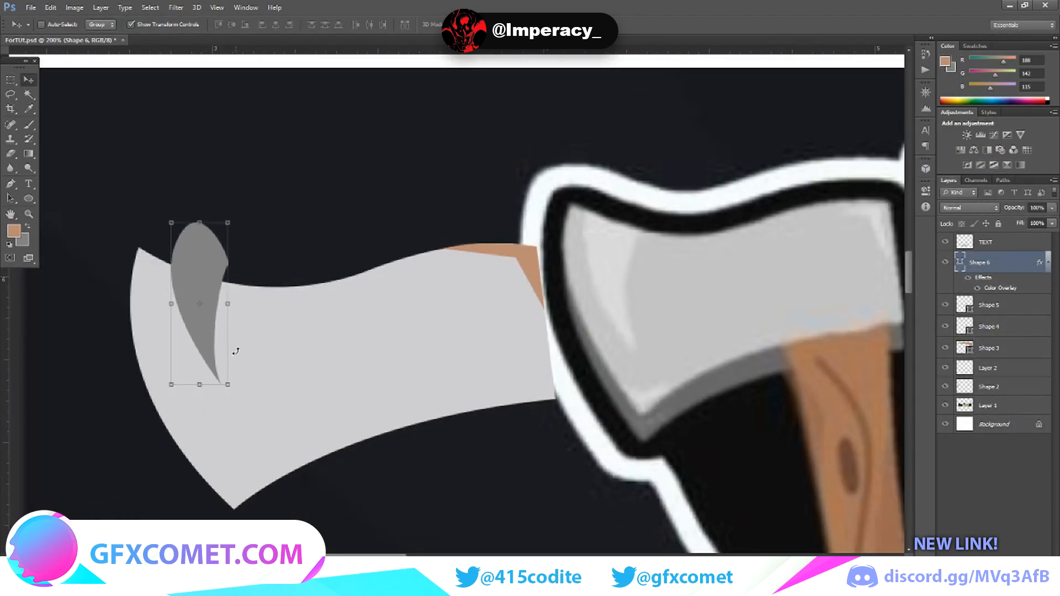
drag(229, 385, 271, 414)
drag(214, 363, 208, 352)
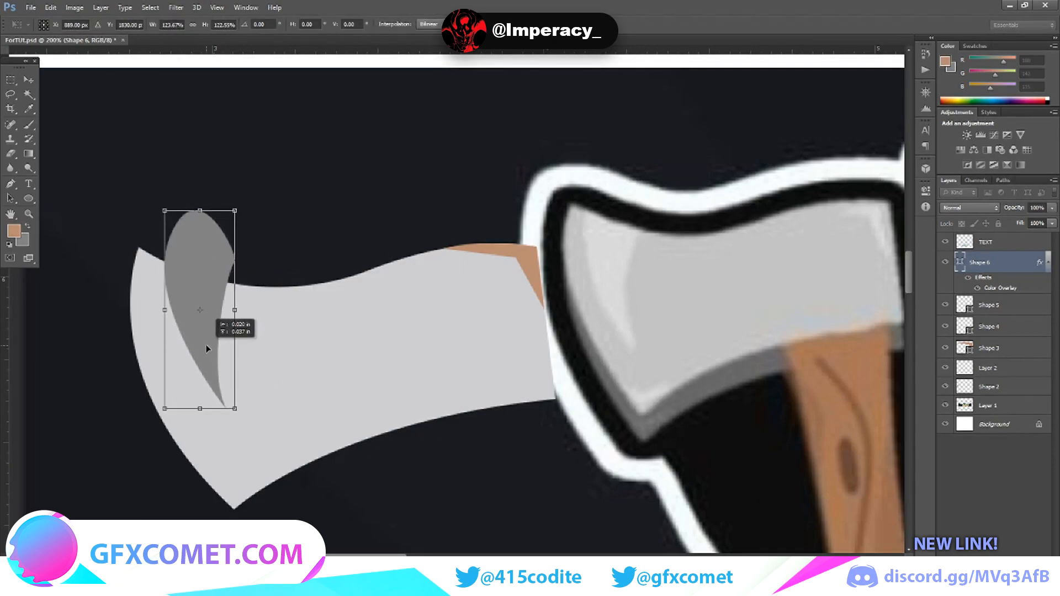
click(28, 80)
click(474, 222)
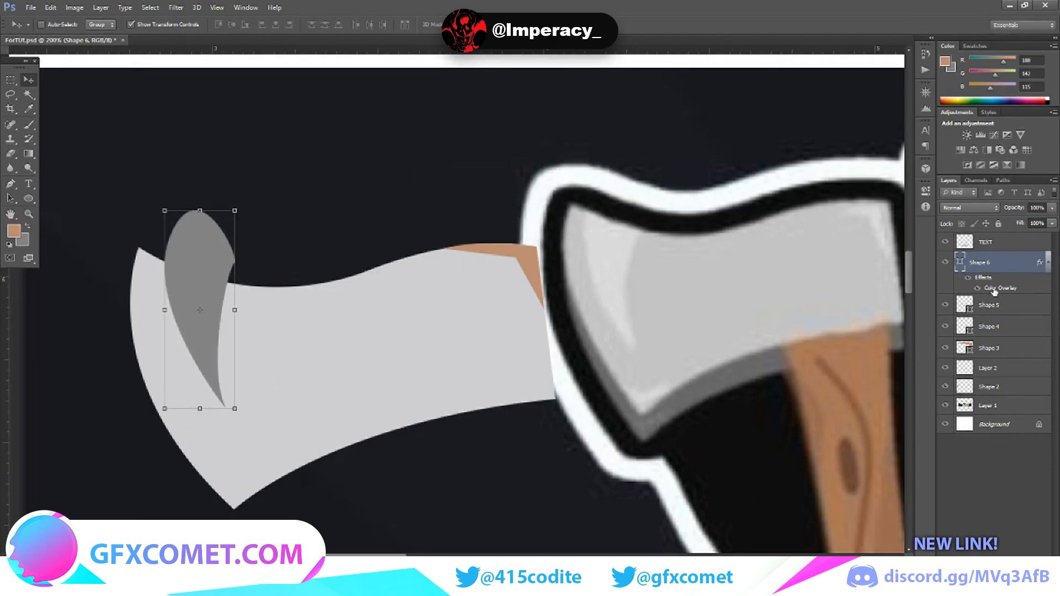
Step: Load the outline of the grey axe head on Layer 2 as a selection
click(986, 243)
click(971, 375)
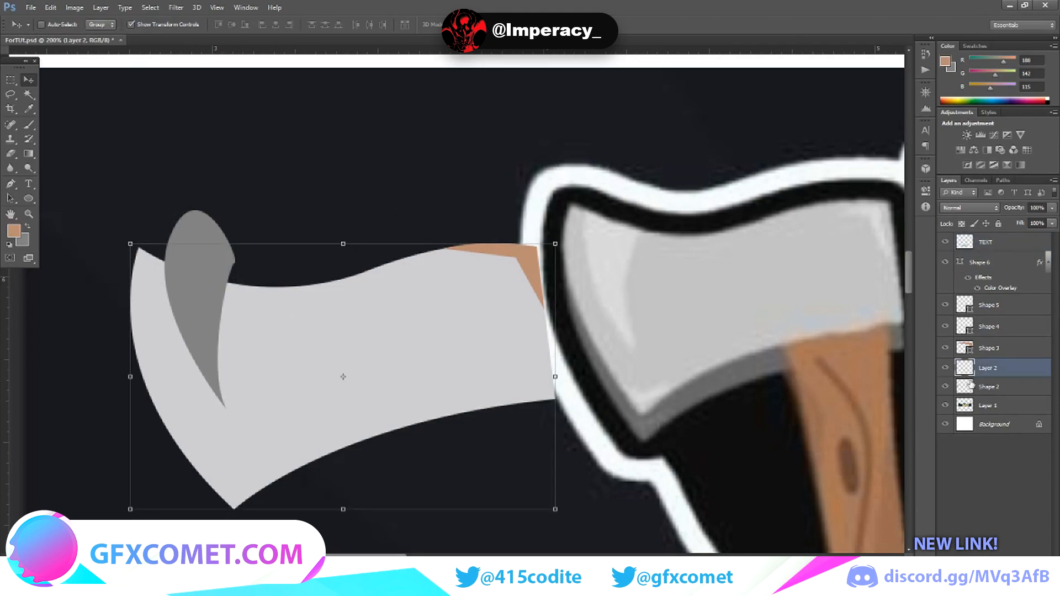
right_click(971, 383)
click(938, 139)
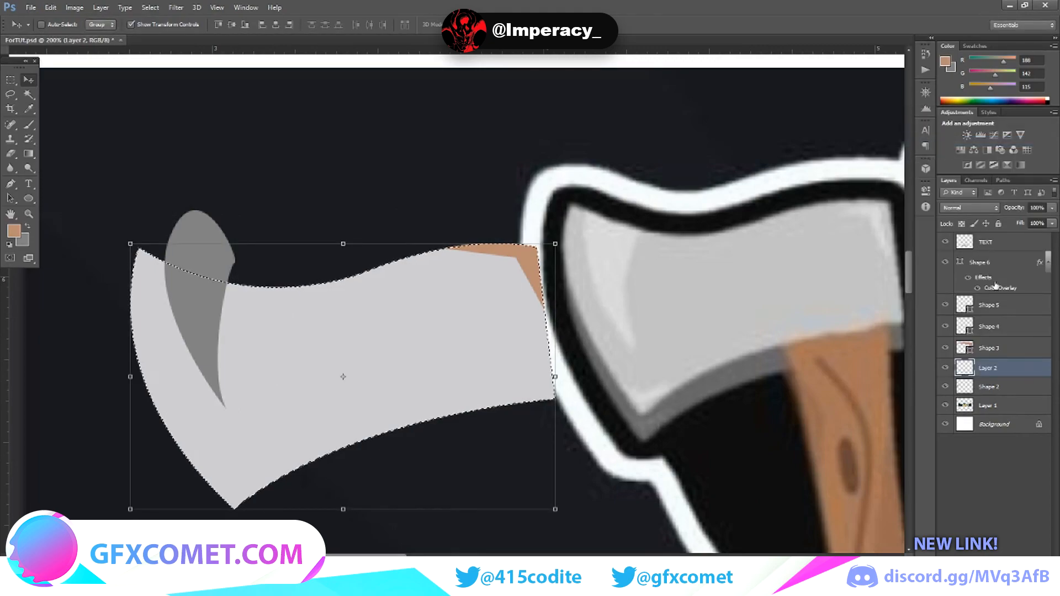
Step: Briefly hide and show Shape 3, Layer 2 and Shape 6 to examine which part of the axe each layer holds
click(981, 268)
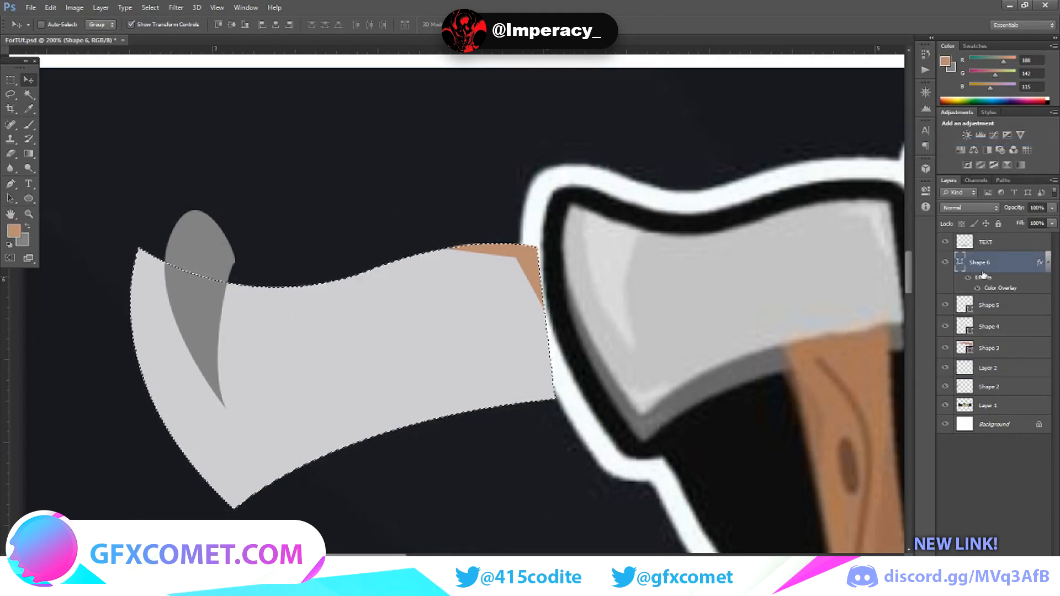
key(alt+bracketleft)
key(alt+bracketleft)
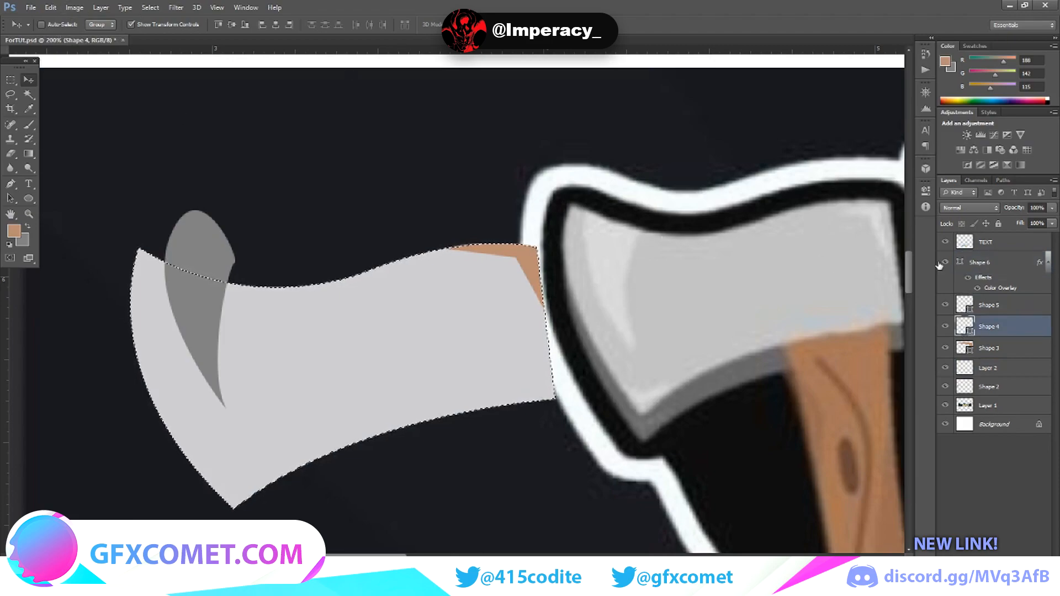
click(945, 348)
click(945, 349)
click(945, 367)
click(945, 368)
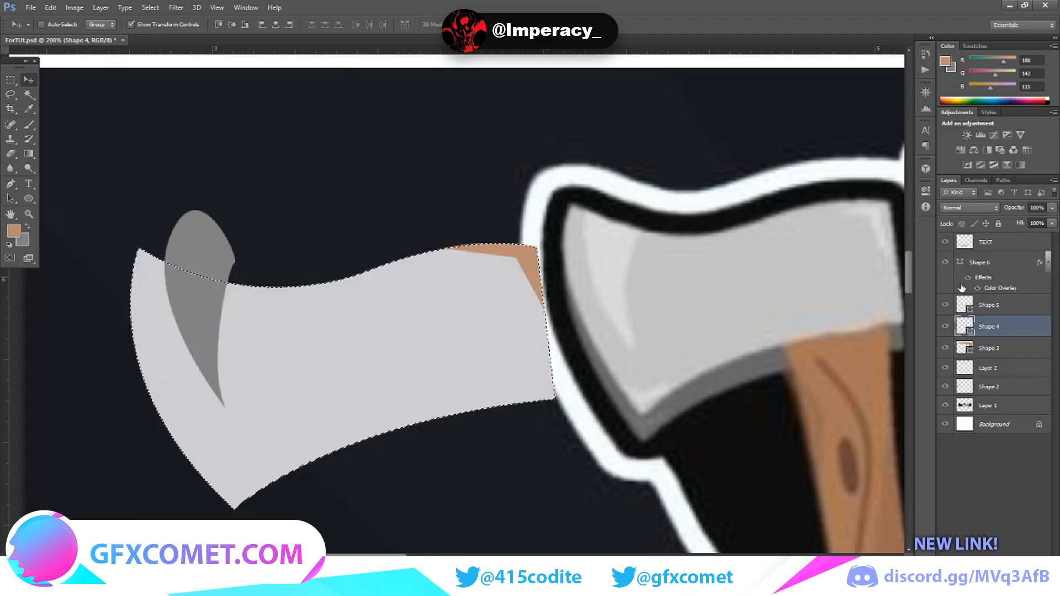
click(945, 263)
click(945, 262)
Step: Rasterize the Shape 6 highlight with its overlay, then cut the part inside the axe head selection and paste it back in place on a new layer
click(975, 272)
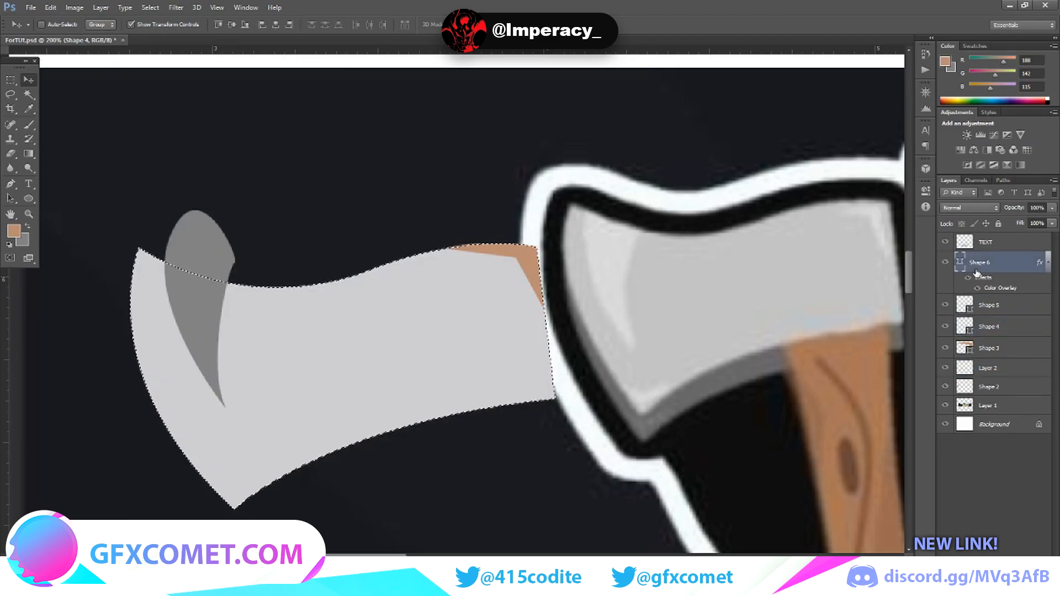
right_click(976, 272)
click(878, 244)
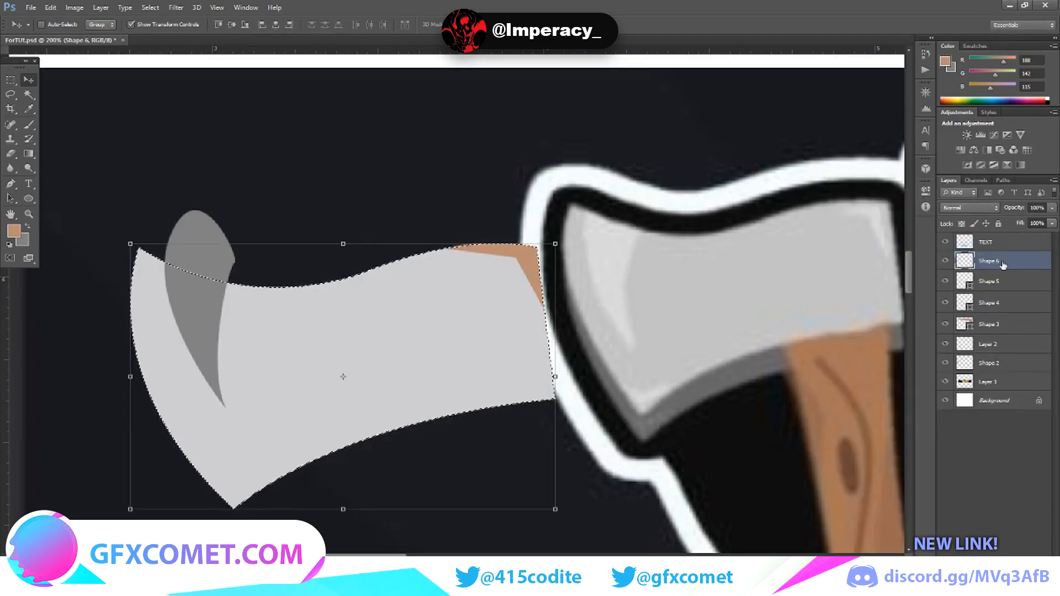
key(ctrl+x)
key(ctrl+v)
mouse_move(469, 283)
mouse_down()
mouse_move(223, 318)
mouse_move(195, 312)
mouse_up()
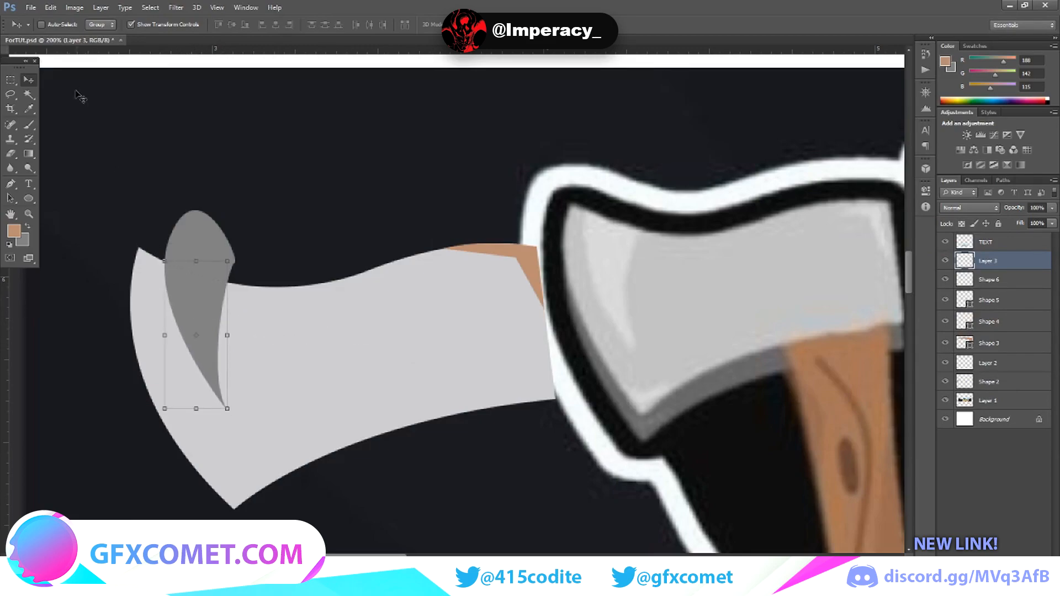
Step: Delete the leftover Shape 6 piece that sticks out above the axe head's upper edge
click(11, 79)
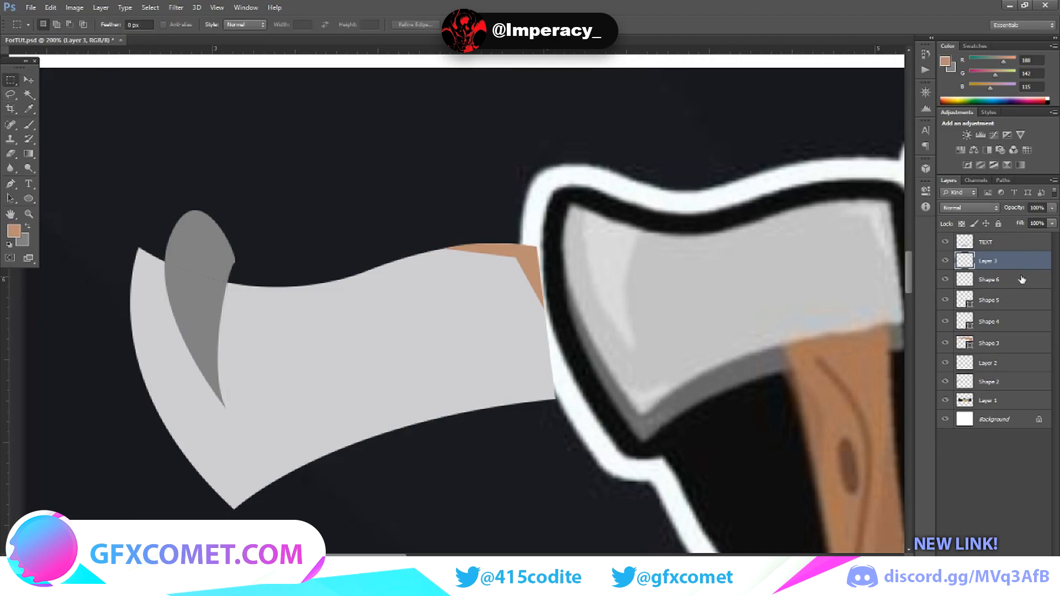
click(1000, 282)
click(29, 80)
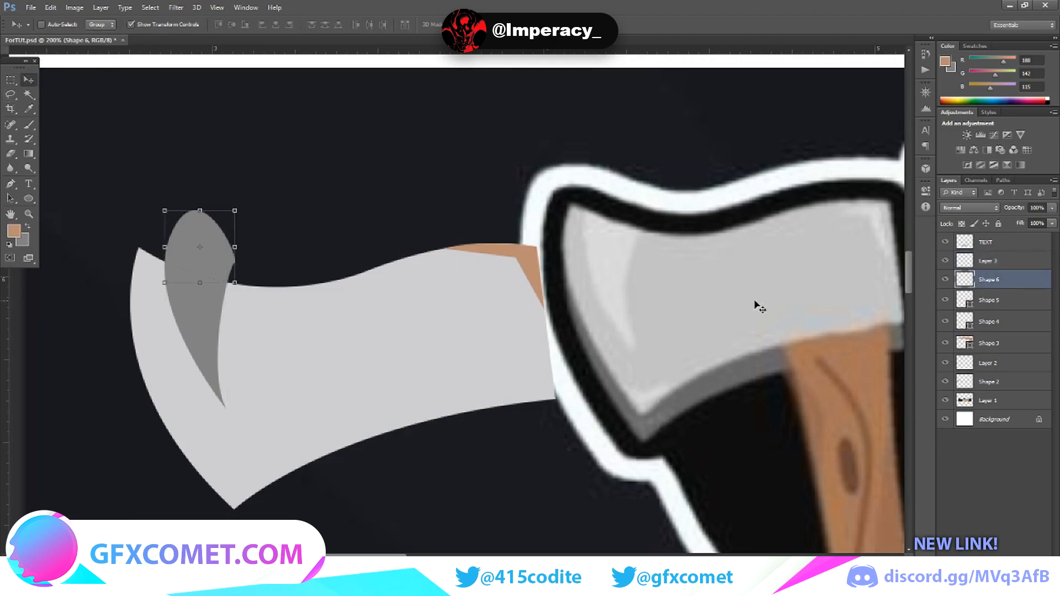
key(ctrl+e)
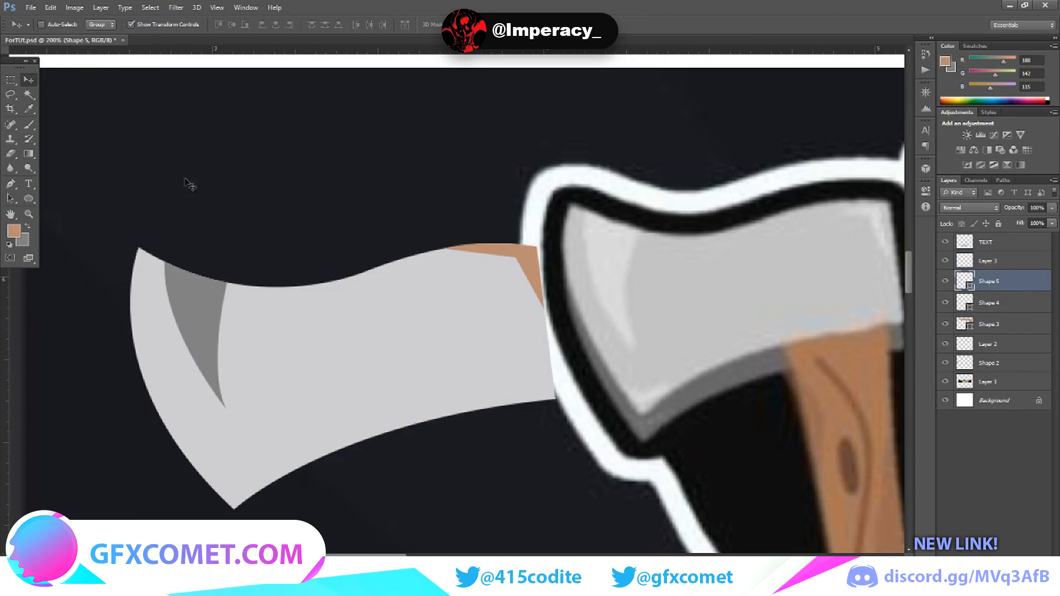
Step: Draw a small V-shaped highlight about 45 by 23 px over the pasted axe head's lower tip with the Pen tool
scroll(270, 313, down, 3)
scroll(270, 314, down, 4)
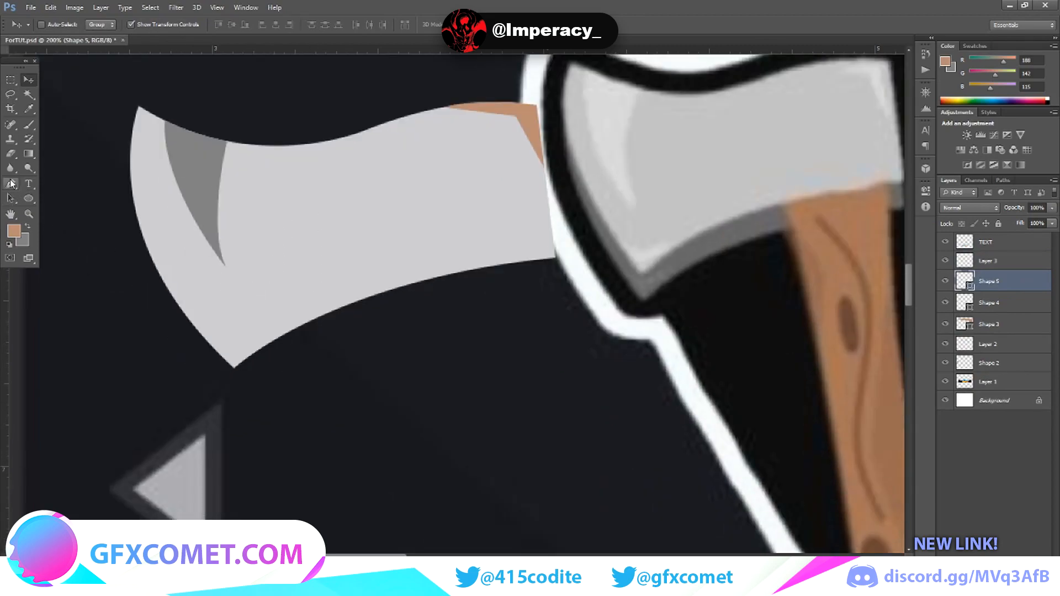
click(10, 183)
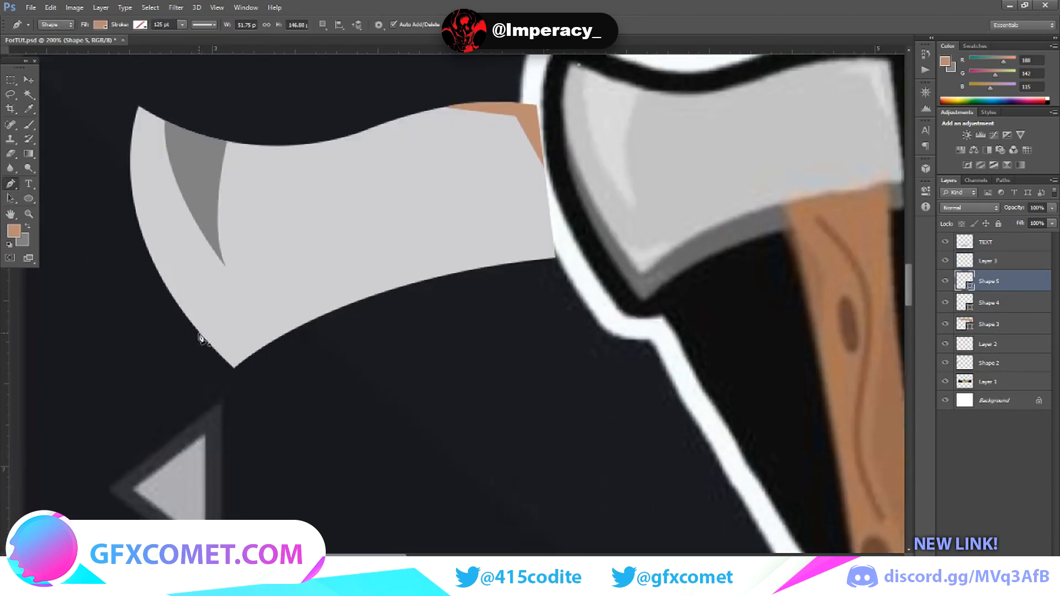
click(210, 348)
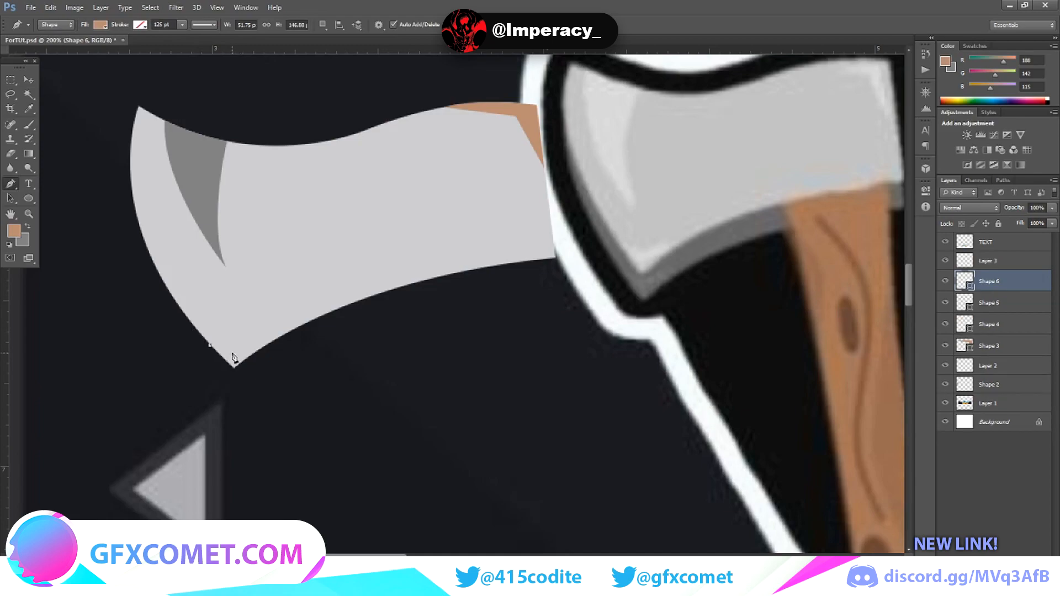
click(235, 356)
click(261, 349)
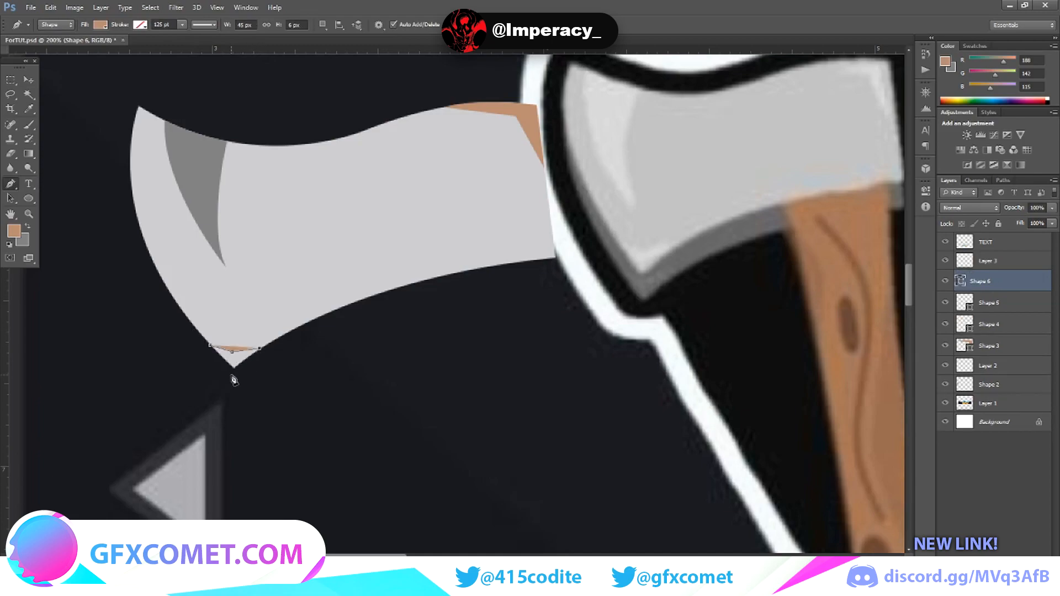
click(232, 368)
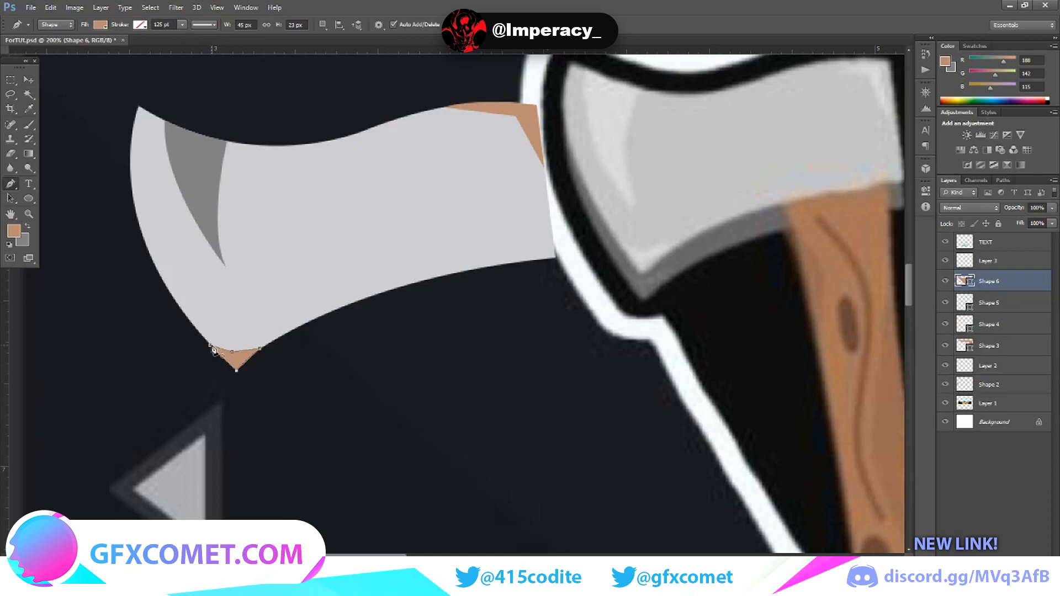
click(29, 80)
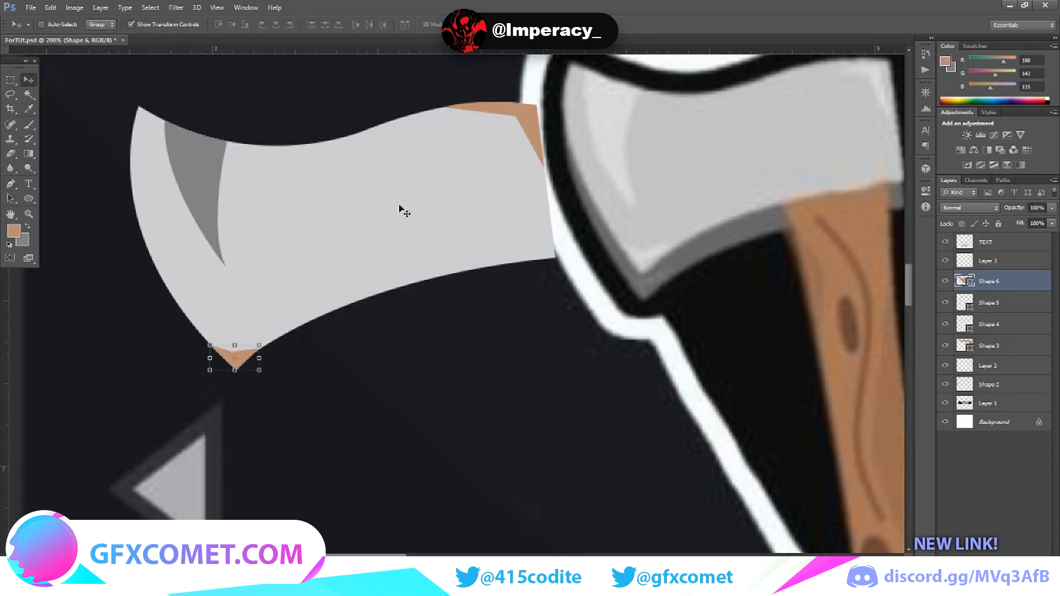
click(11, 81)
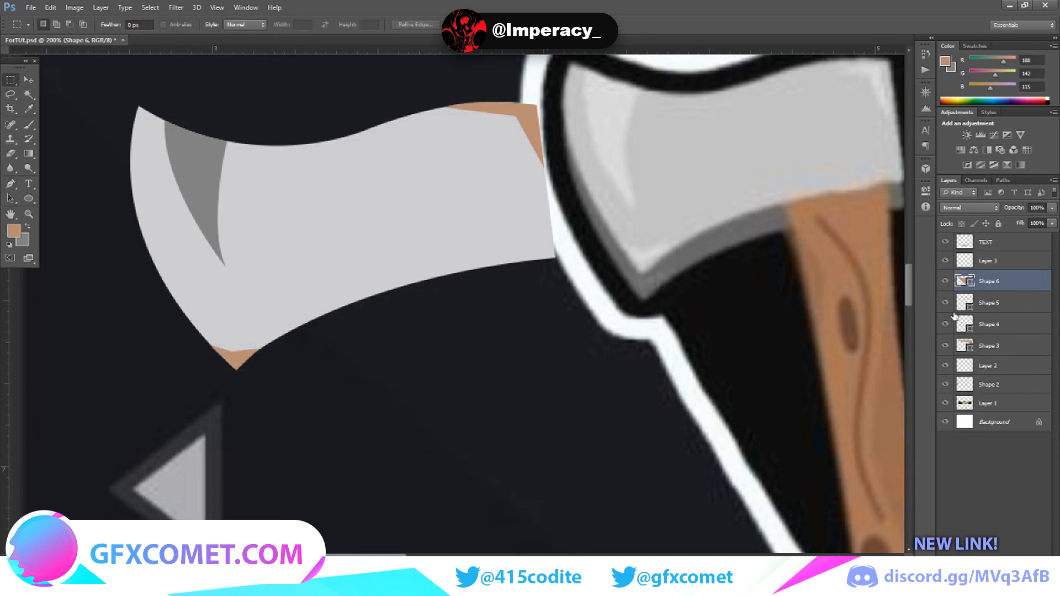
Step: Rasterize the Layer 3, Shape 6 and Shape 3 highlights and merge them into one layer
ctrl+click(988, 352)
click(946, 262)
right_click(997, 266)
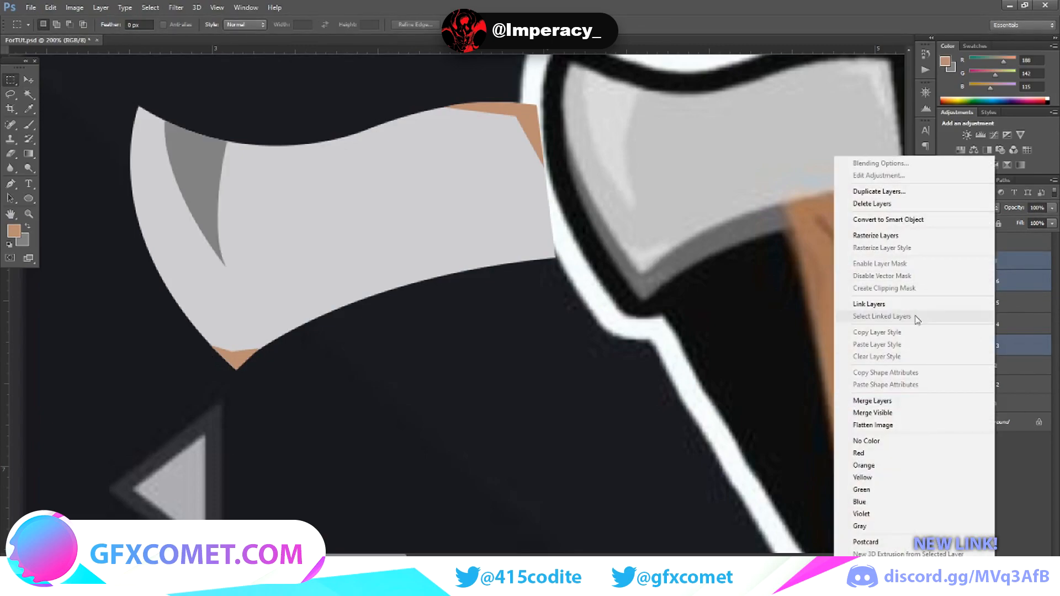
click(906, 235)
right_click(996, 265)
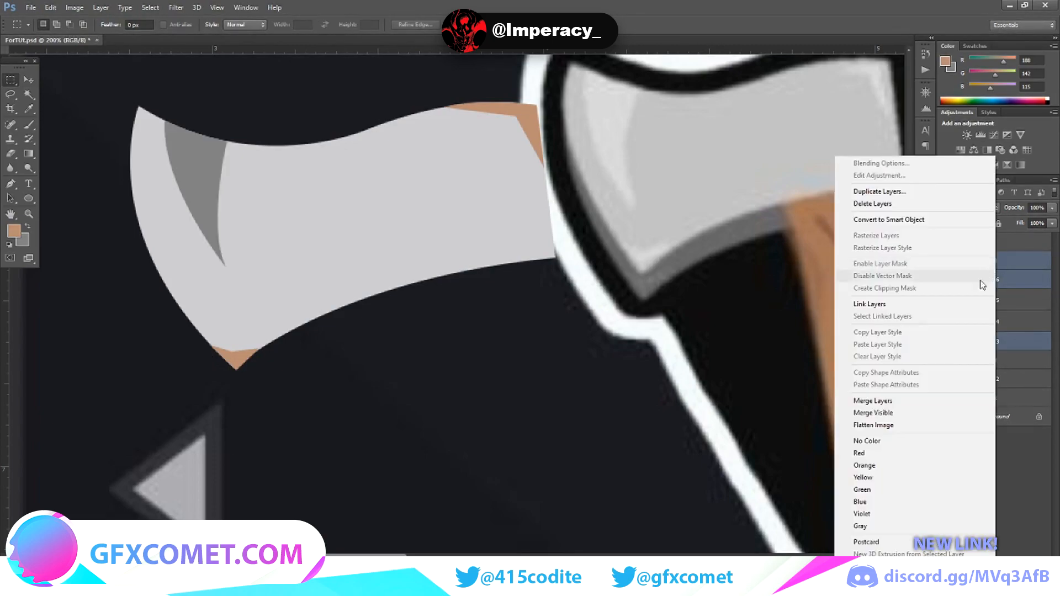
click(913, 399)
Step: Add a Color Overlay to the merged highlights in the light grey dadada sampled from the reference axe head's highlight
scroll(974, 295, up, 1)
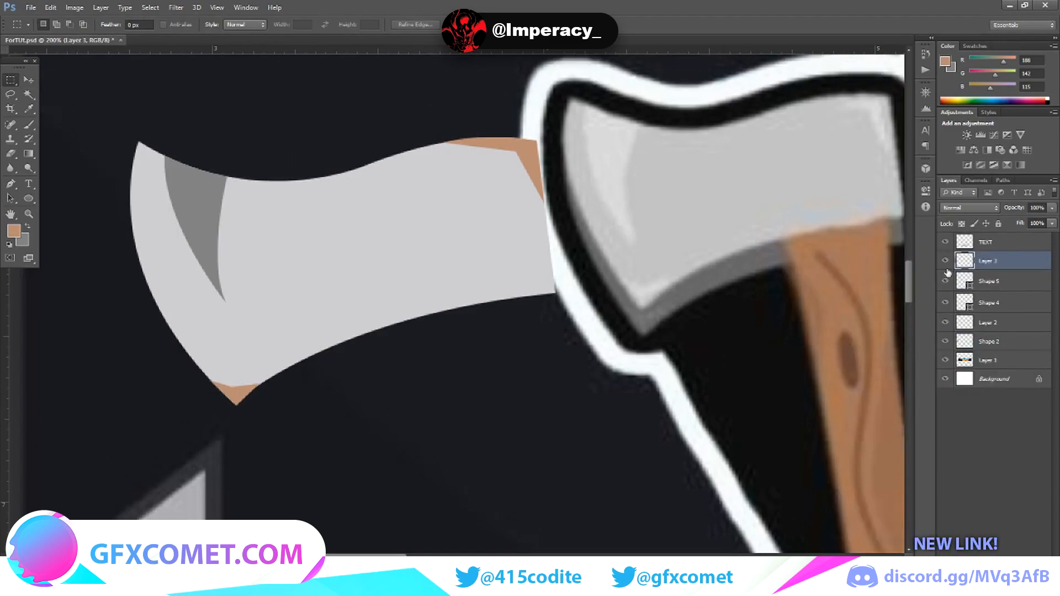
right_click(995, 271)
click(882, 164)
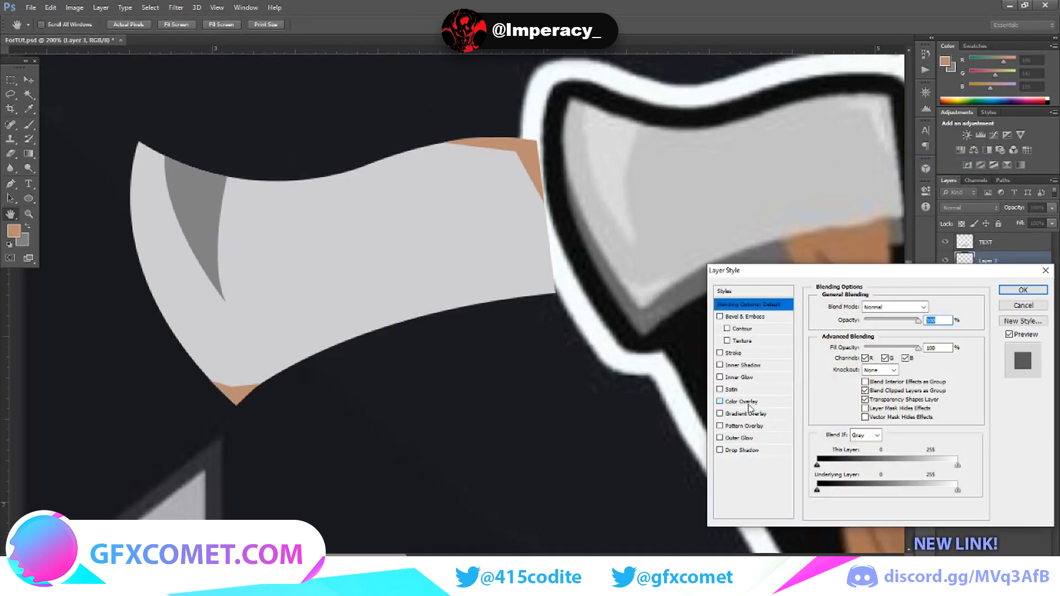
click(749, 405)
click(933, 307)
click(616, 161)
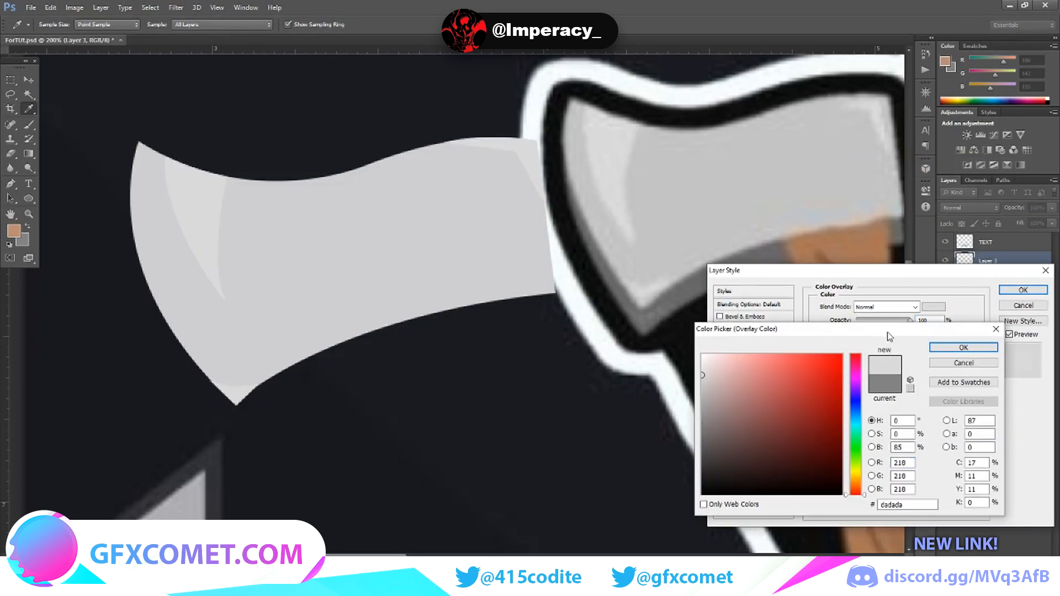
click(963, 347)
click(1022, 290)
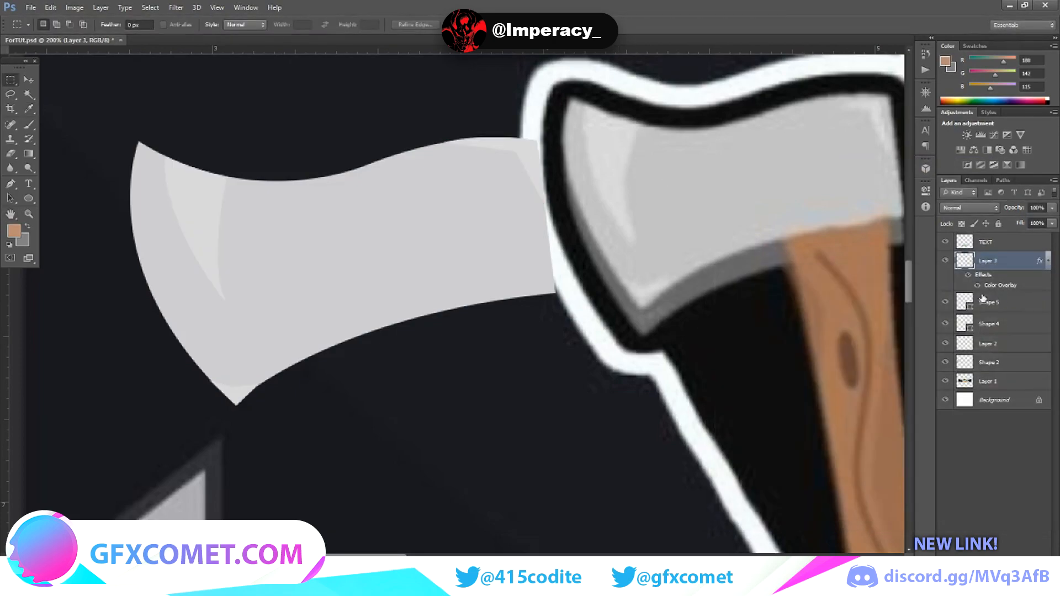
key(ctrl+minus)
key(ctrl+minus)
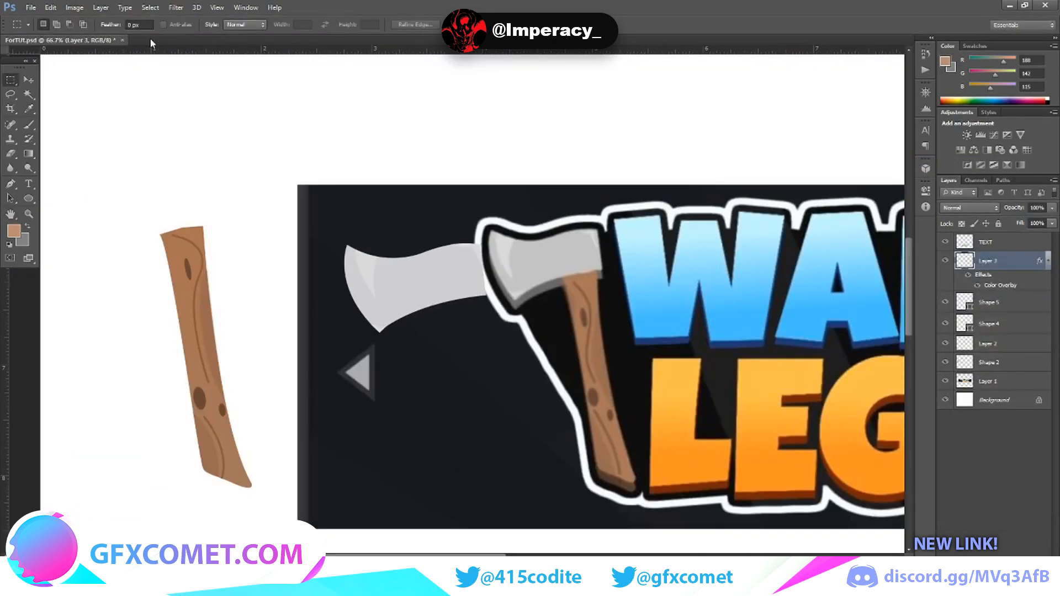
click(29, 80)
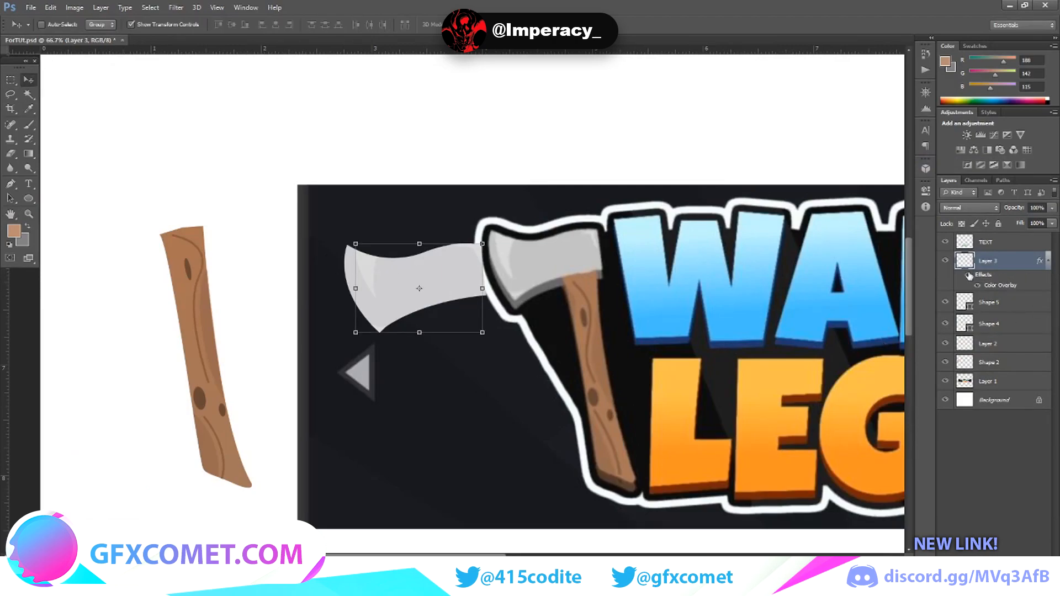
ctrl+click(984, 307)
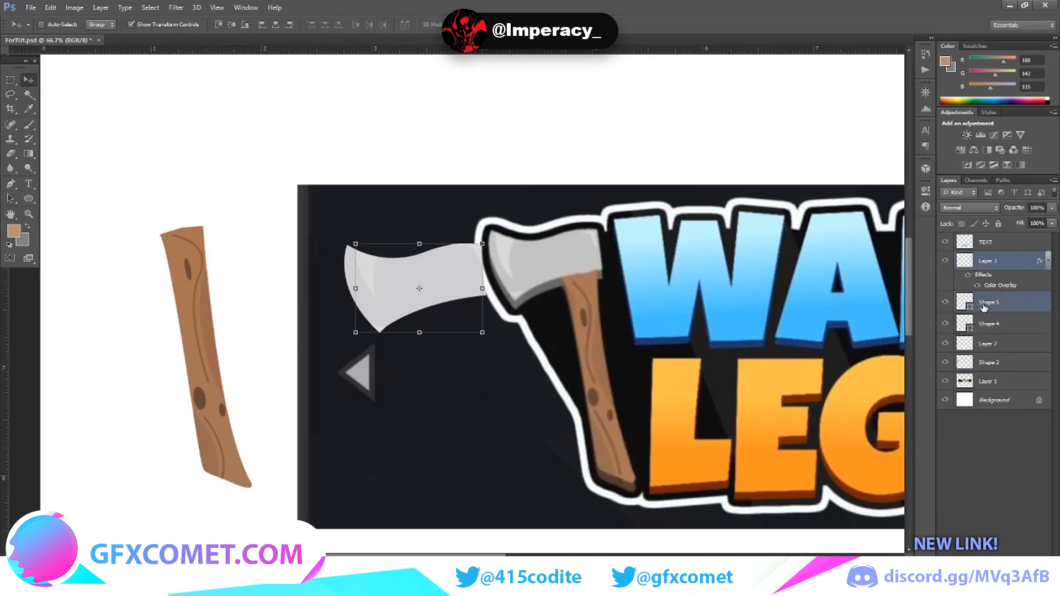
drag(455, 261, 385, 243)
key(ctrl+z)
Step: Rasterize the highlight layer's style, then merge Shape 5 down into Shape 4
click(992, 425)
click(944, 259)
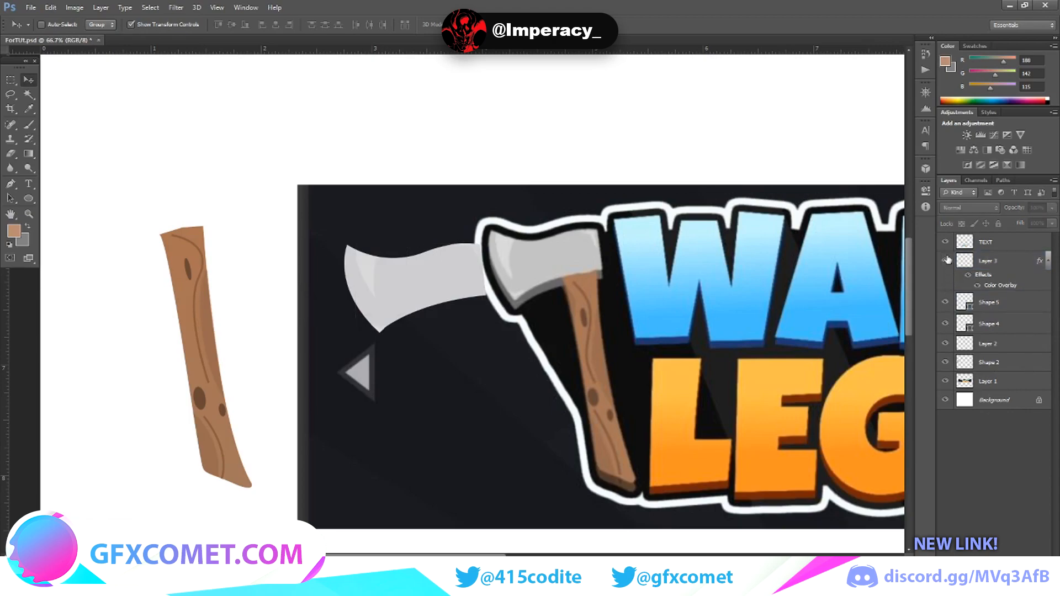
right_click(979, 282)
click(883, 250)
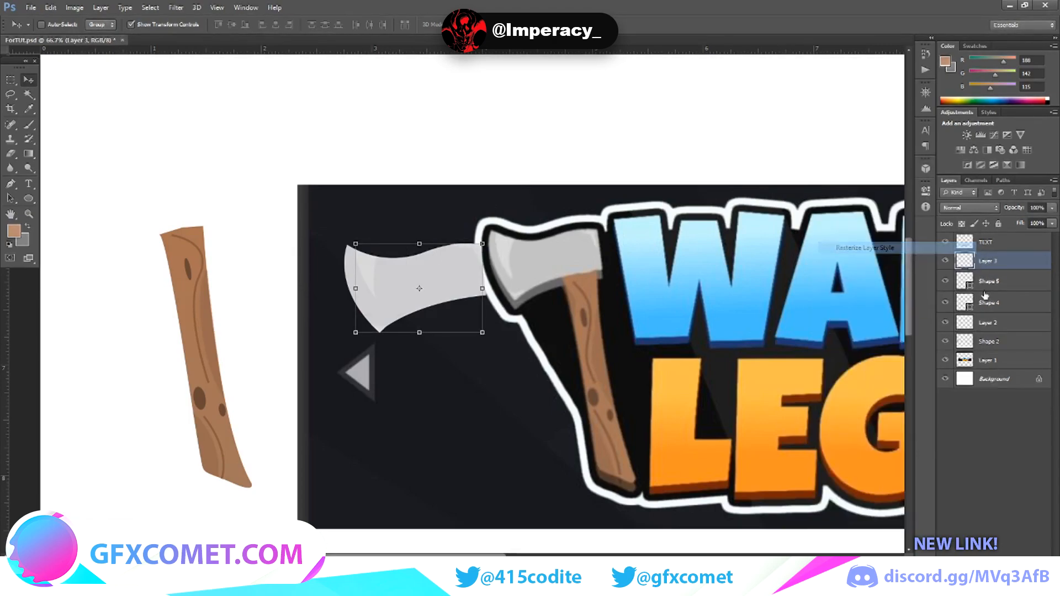
click(986, 284)
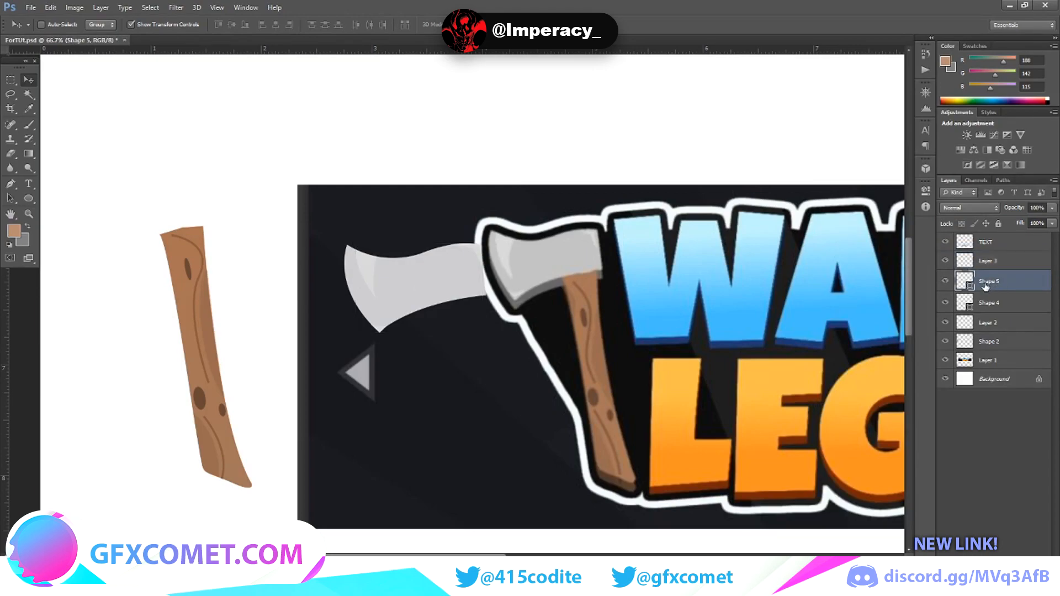
key(ctrl+e)
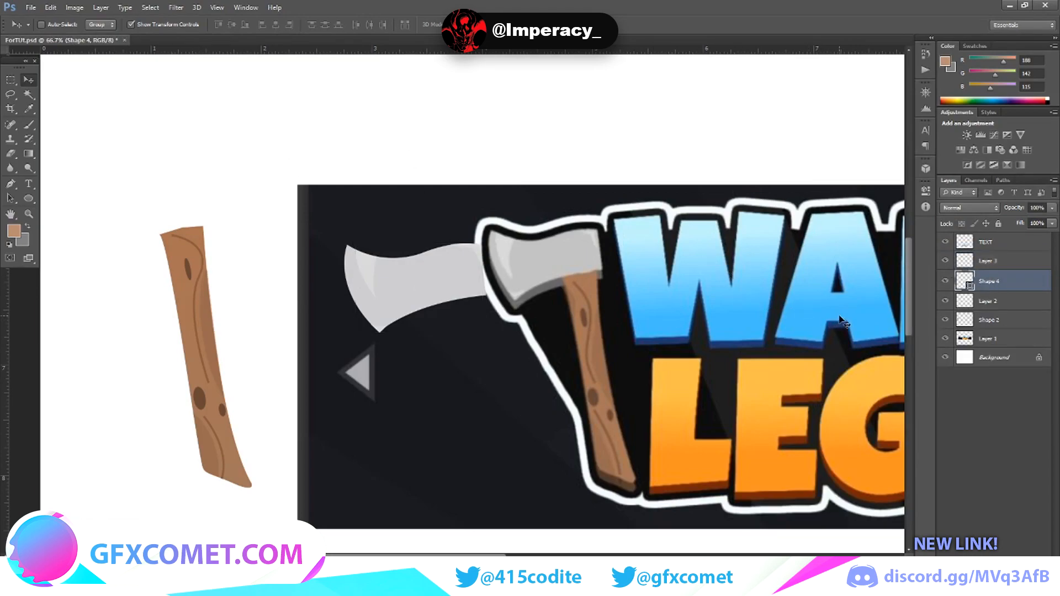
click(972, 303)
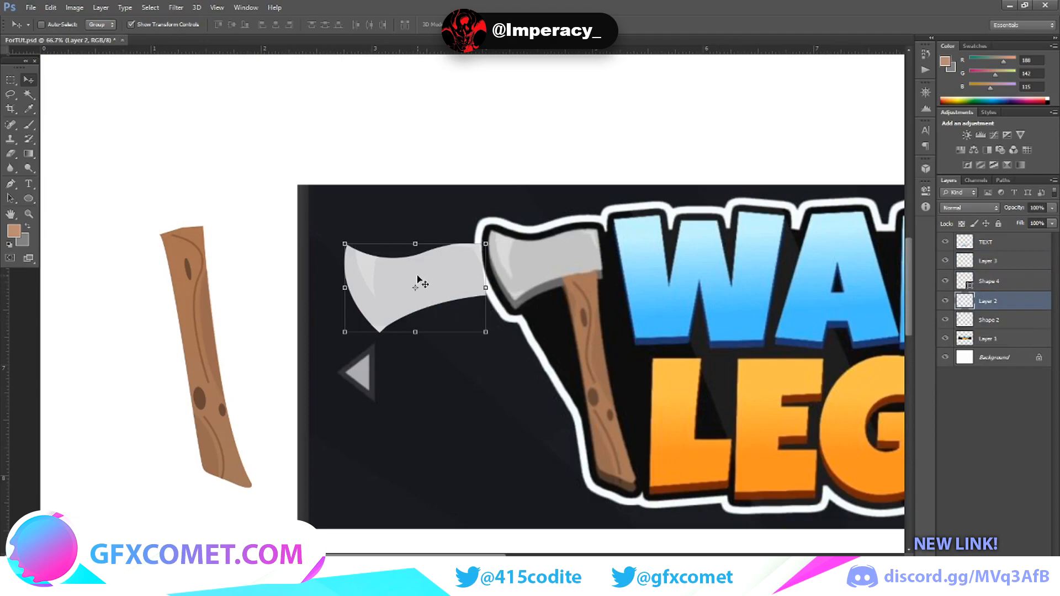
shift+click(1010, 283)
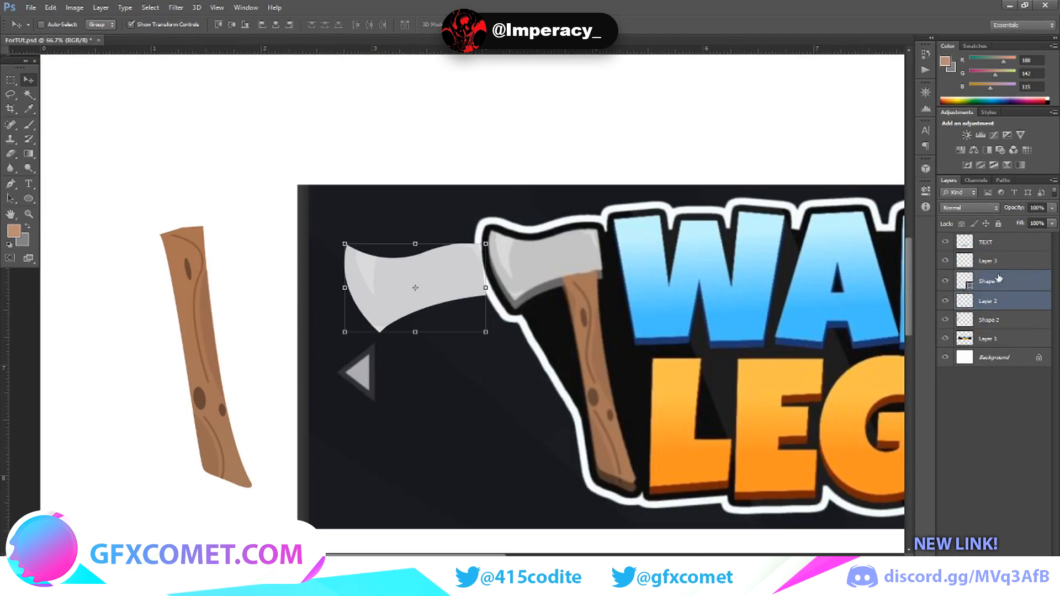
drag(460, 284, 410, 255)
key(ctrl+z)
Step: Move the axe head and its highlights onto the top of the separate wooden handle and merge Layer 3 with Layer 2
click(1014, 266)
ctrl+click(999, 302)
drag(483, 282, 179, 202)
right_click(1018, 266)
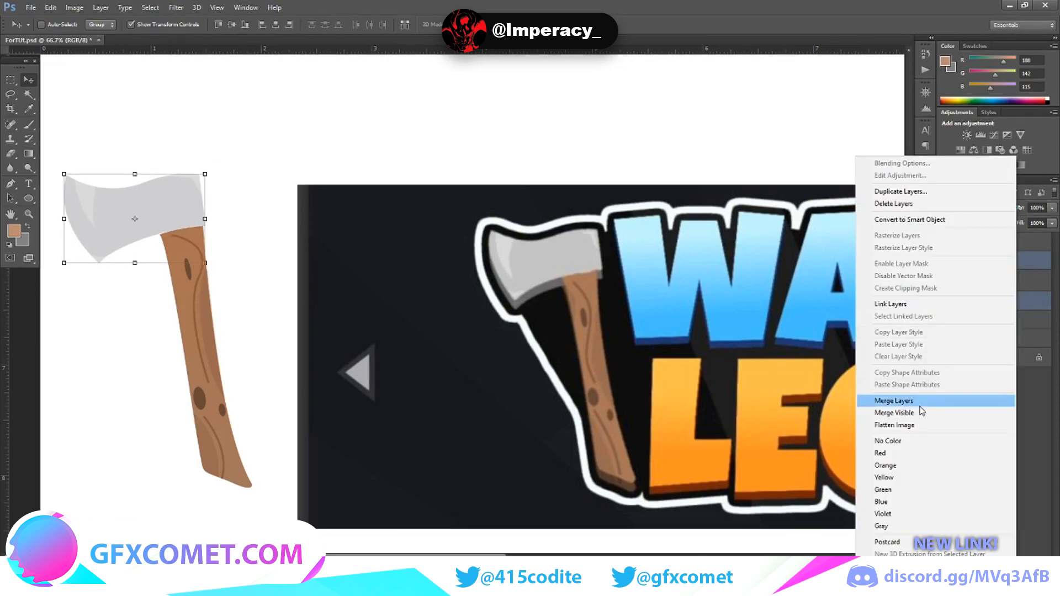
click(920, 407)
drag(180, 208, 172, 206)
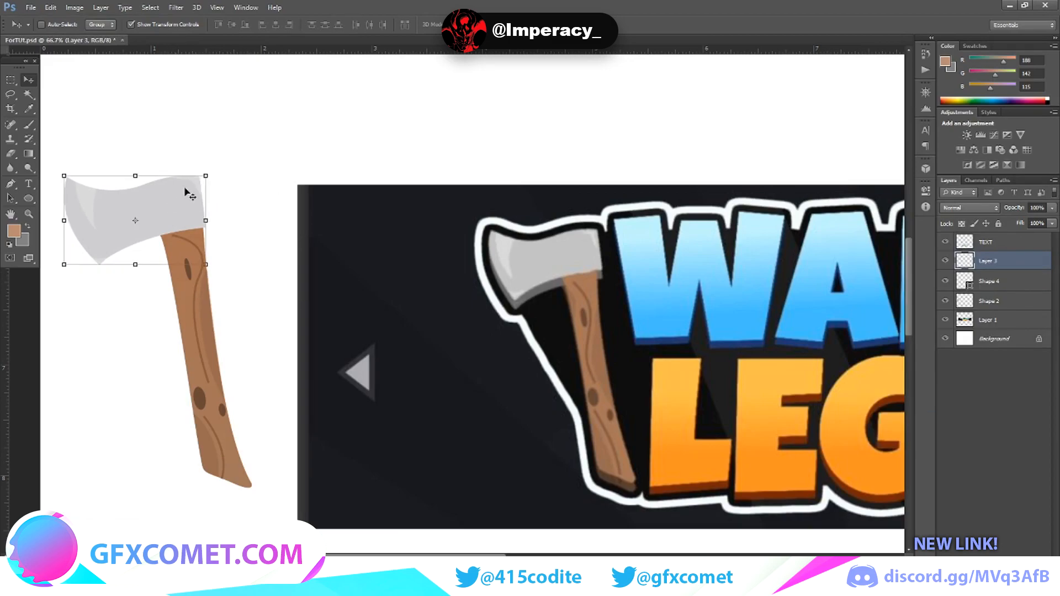
click(11, 79)
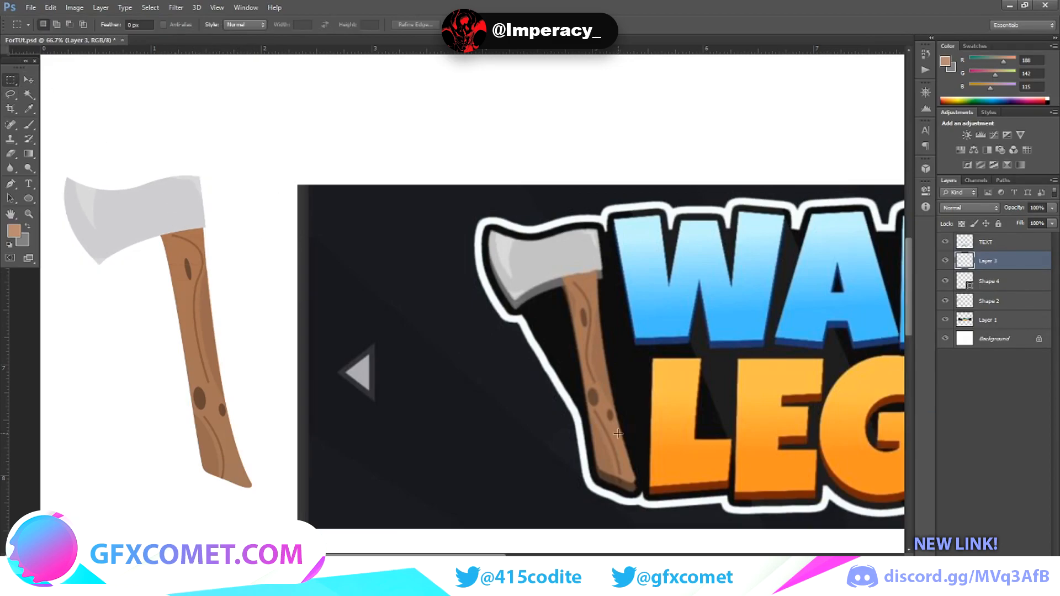
Step: Merge the finished axe head with the wooden handle on Shape 2 into a single layer
scroll(440, 538, left, 5)
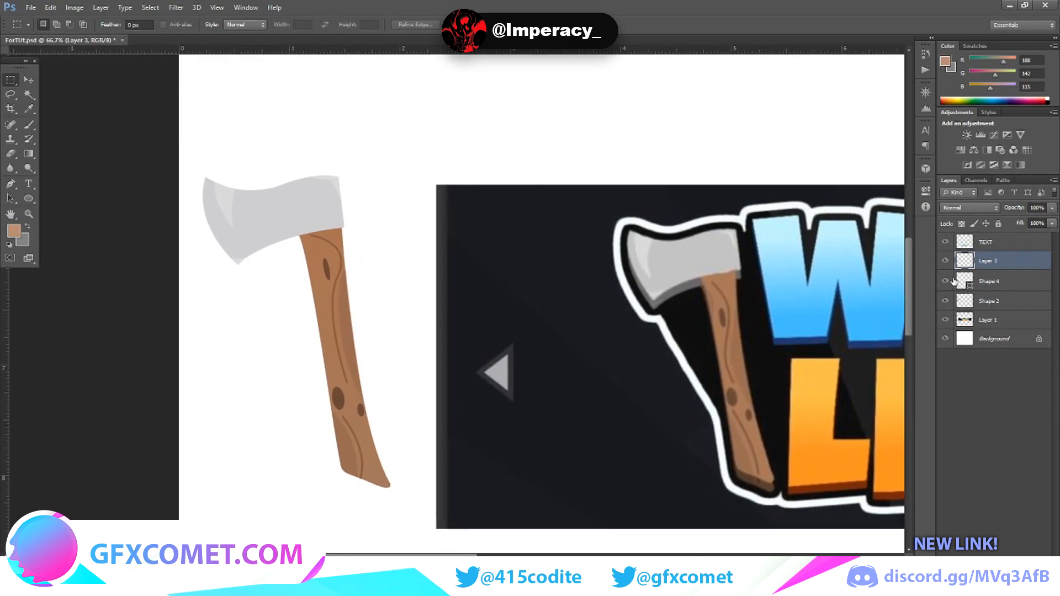
click(989, 310)
ctrl+click(997, 269)
right_click(997, 269)
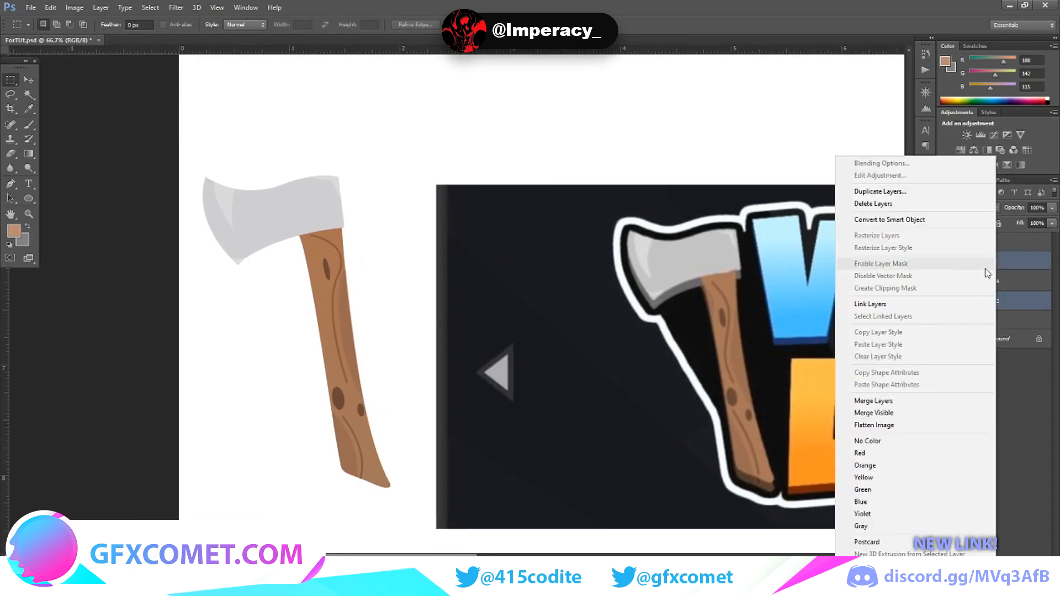
click(872, 401)
Step: Move the assembled axe to the blank canvas below the reference logo, beside the blue lettering
click(25, 80)
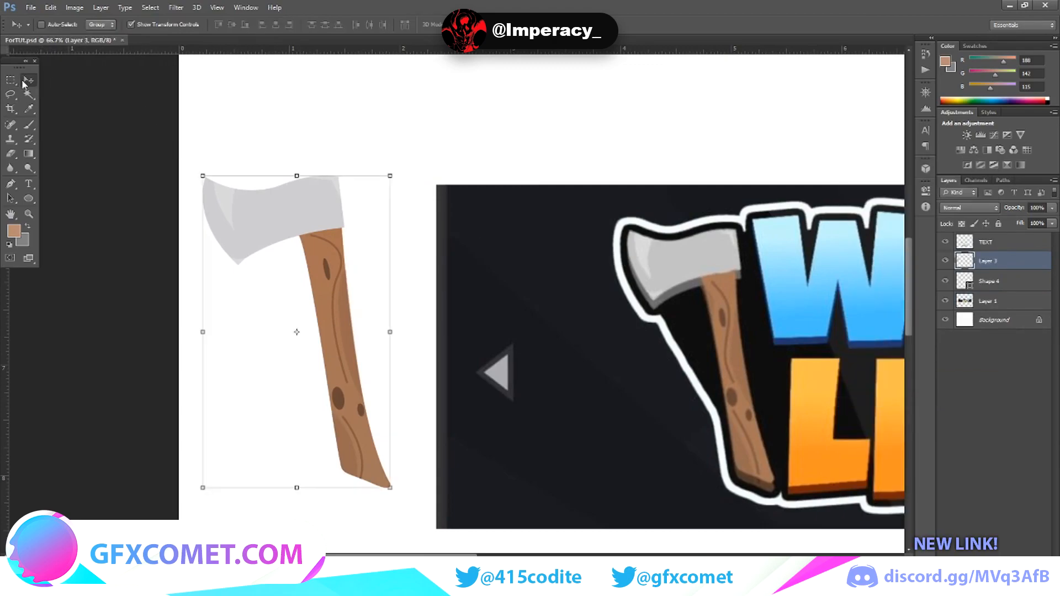
mouse_move(314, 221)
mouse_down()
mouse_move(343, 214)
mouse_move(329, 208)
mouse_up()
drag(344, 285, 640, 338)
scroll(640, 338, down, 5)
drag(667, 262, 714, 483)
scroll(745, 403, up, 2)
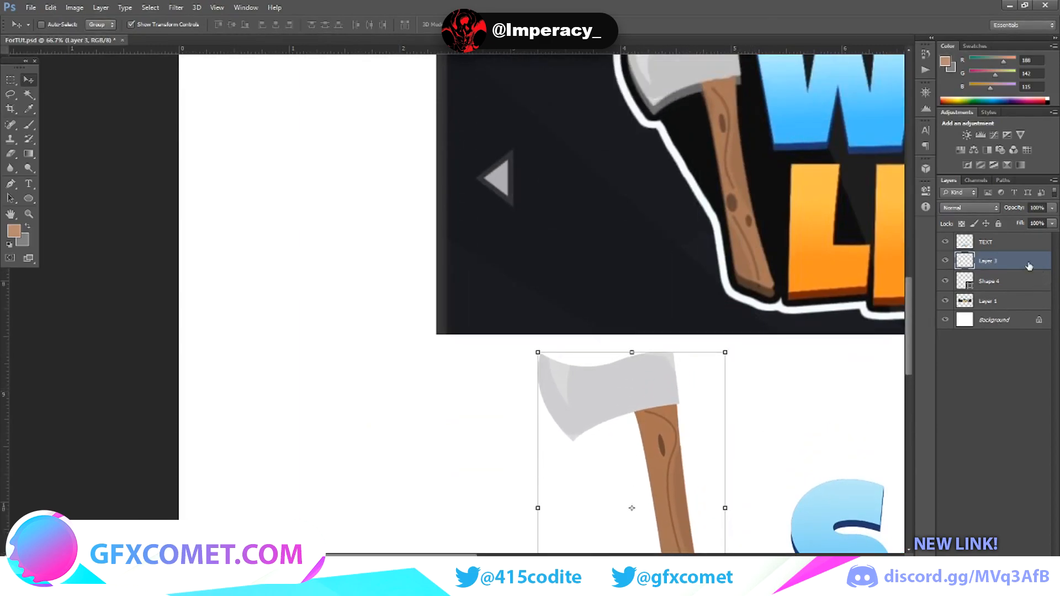
Step: Duplicate the axe layer as Layer 3 copy and hide the copy
right_click(1029, 267)
click(917, 192)
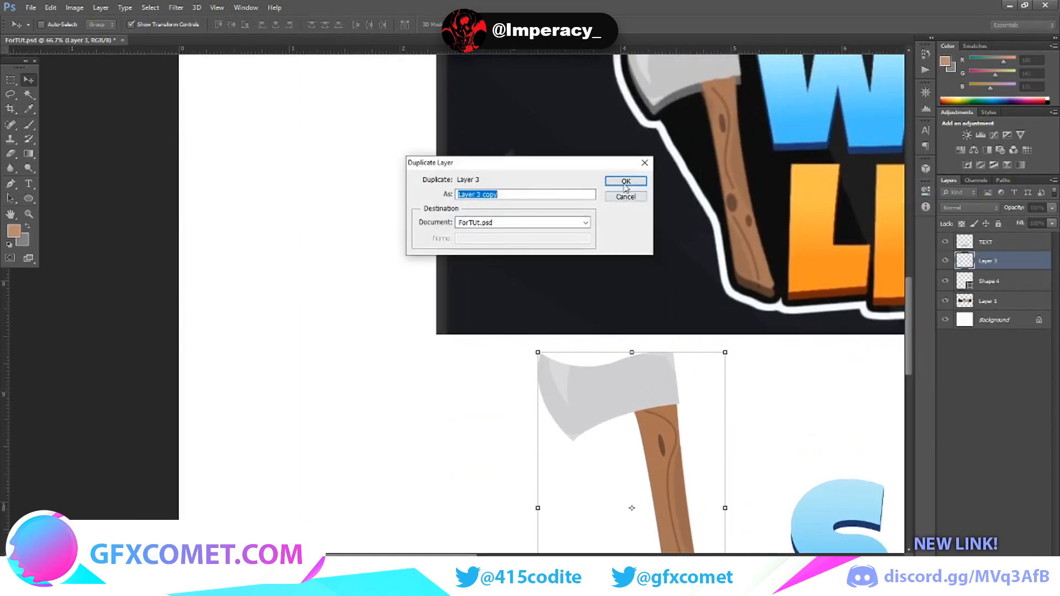
click(625, 182)
scroll(686, 378, down, 1)
click(946, 262)
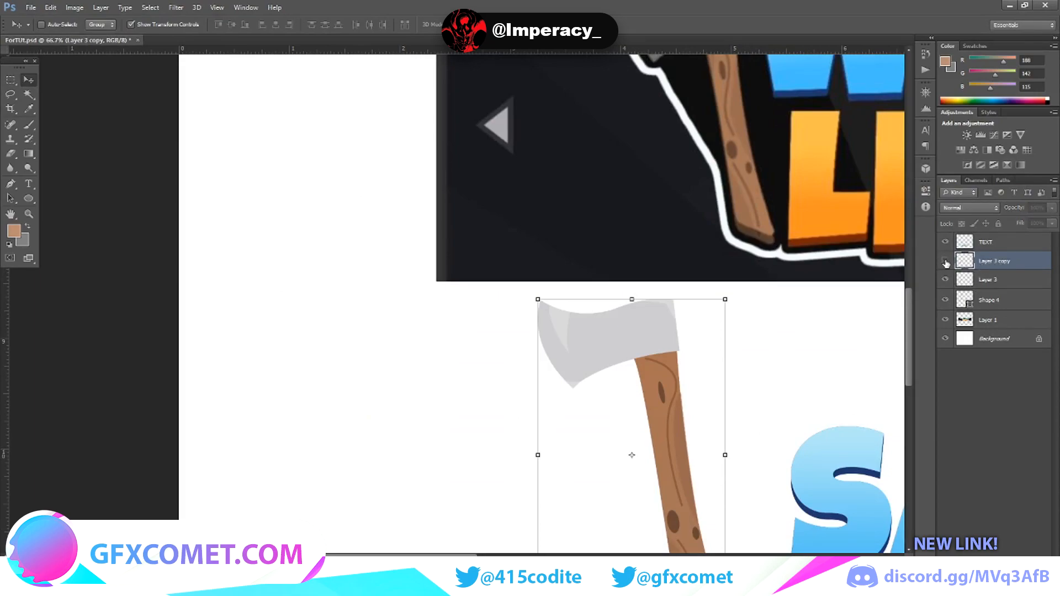
Step: Darken the original Layer 3 axe with a black (000000) Color Overlay at reduced opacity
right_click(990, 280)
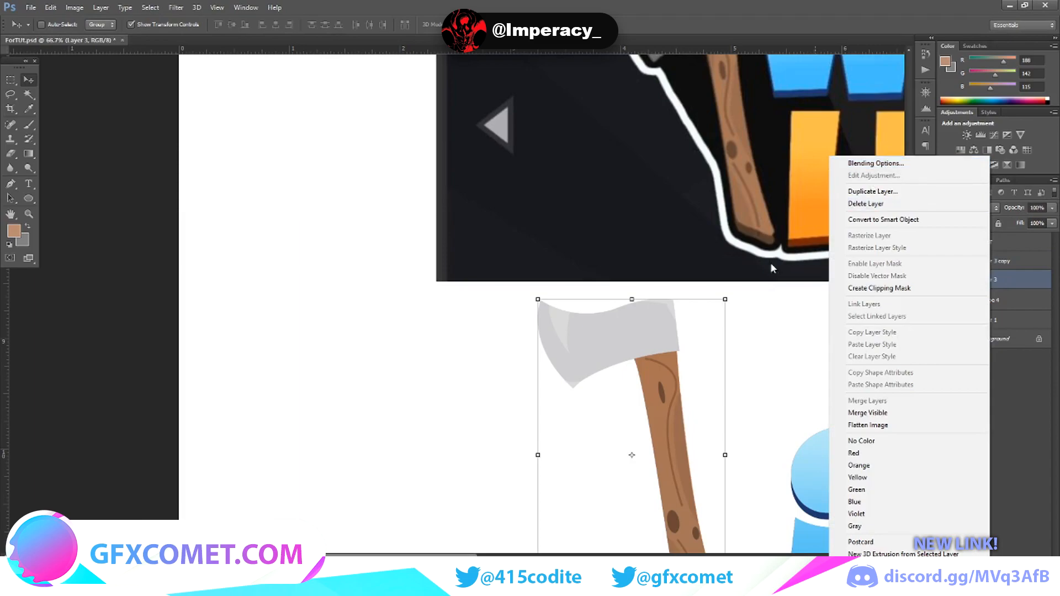
click(882, 164)
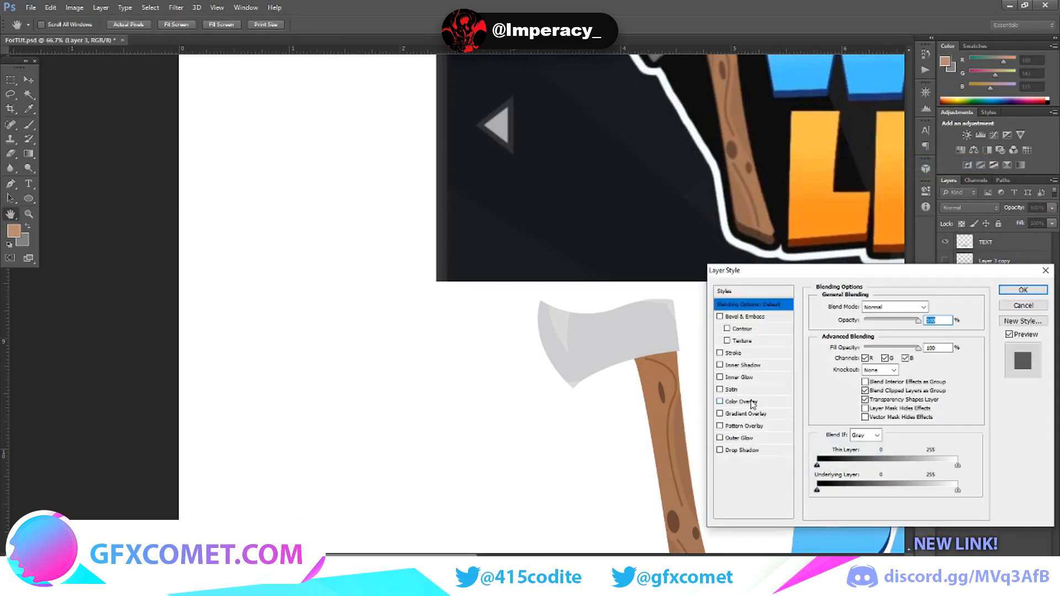
click(762, 406)
drag(911, 321, 873, 321)
click(934, 307)
drag(765, 419, 702, 495)
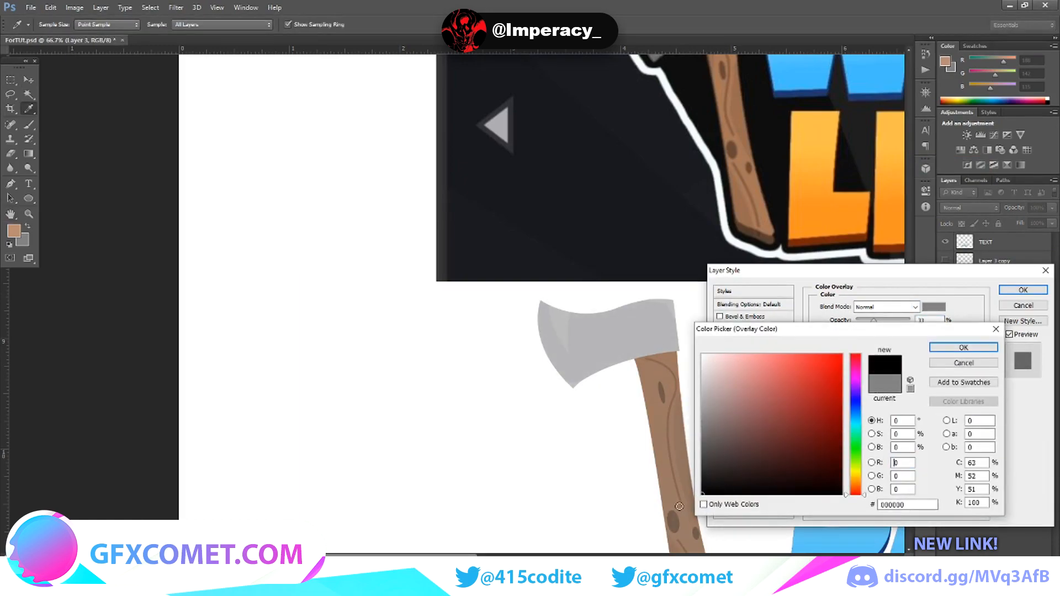
click(963, 349)
click(1023, 290)
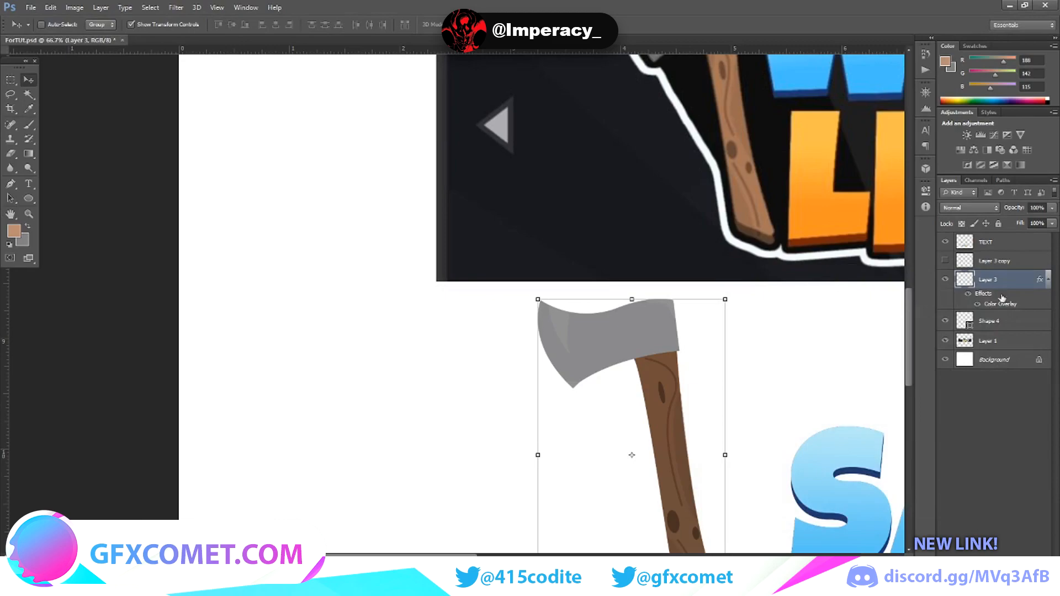
Step: Rasterize the darkened axe's layer style, show Layer 3 copy again and keep the darkened Layer 3 beneath it selected
right_click(998, 287)
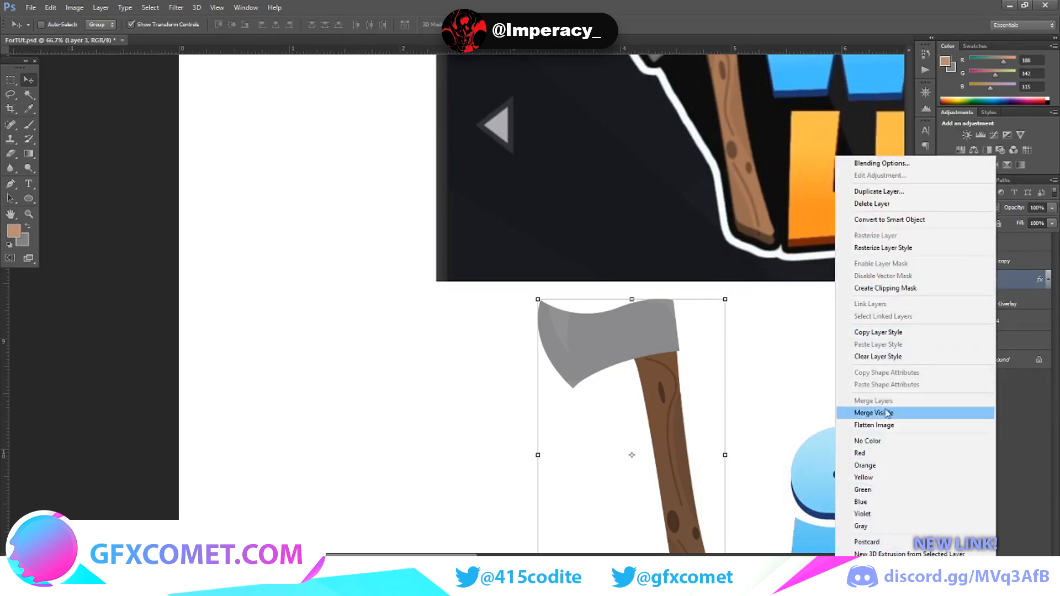
click(883, 247)
mouse_move(988, 281)
mouse_down()
mouse_move(1000, 311)
mouse_move(988, 279)
mouse_up()
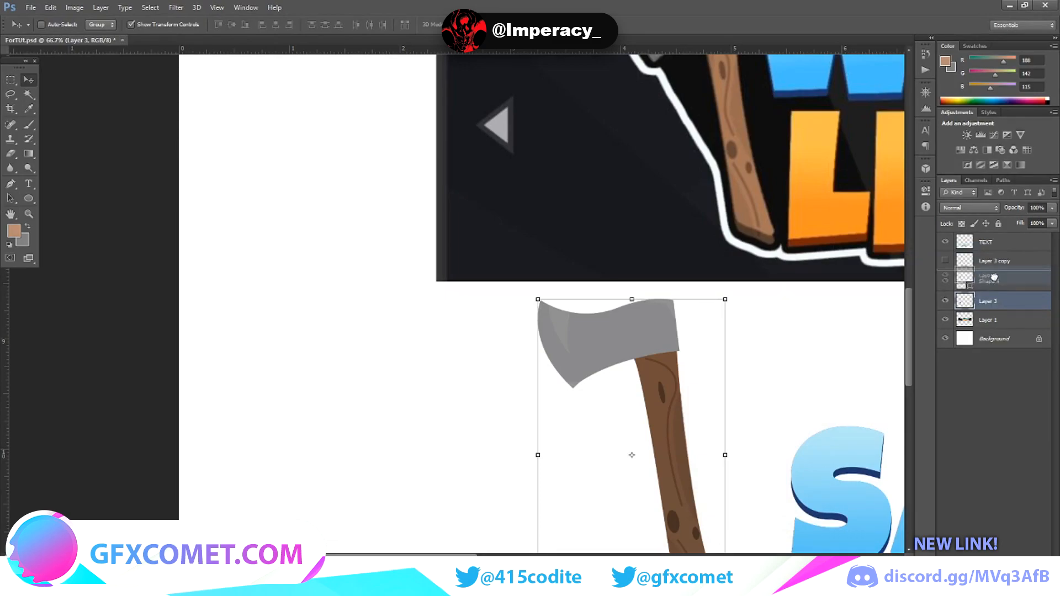
click(945, 260)
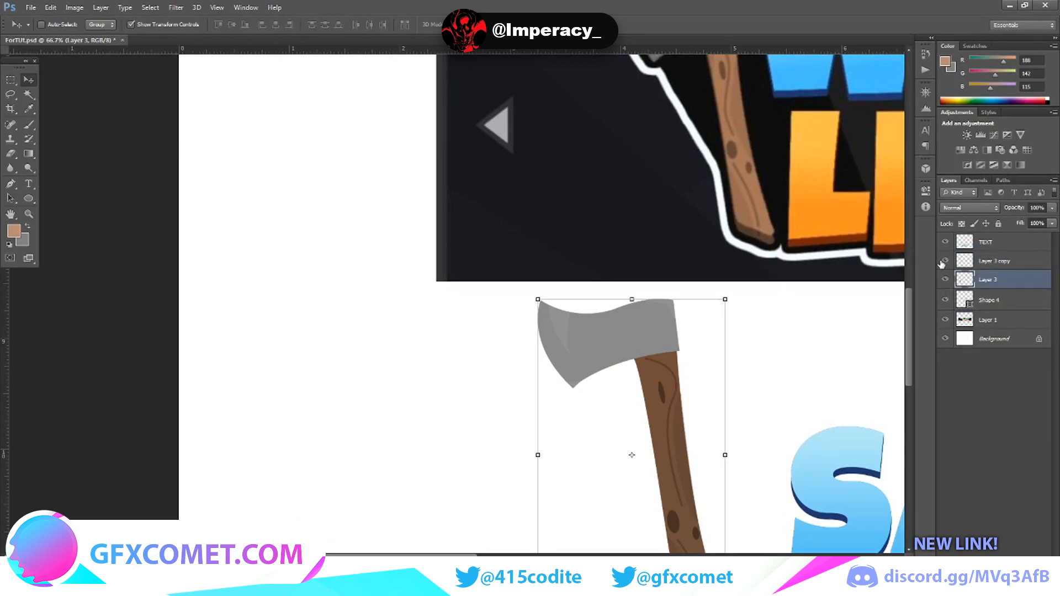
click(990, 265)
click(991, 281)
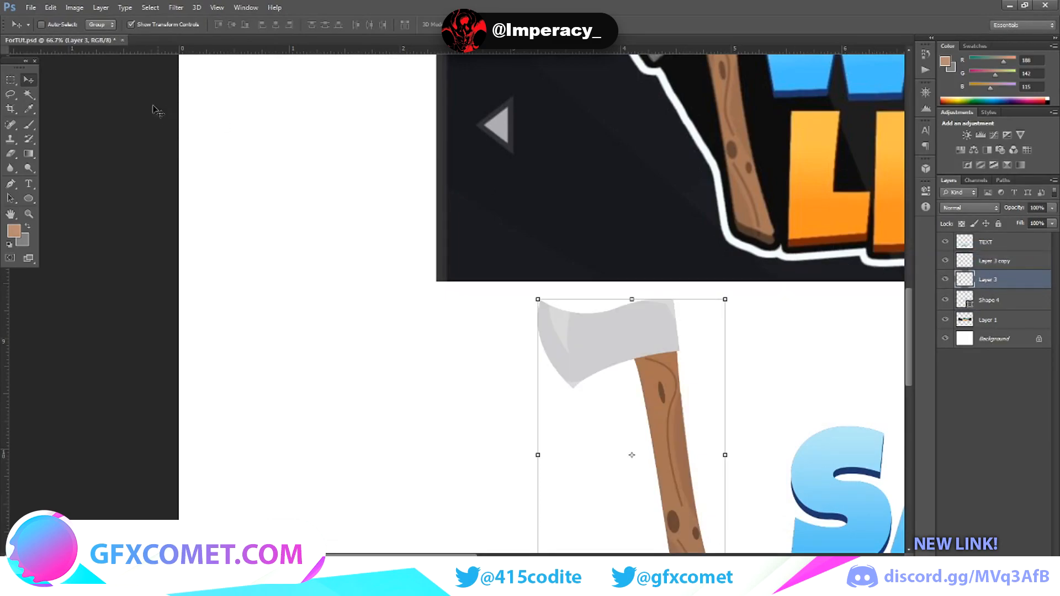
Step: Build the axe's dark 3D edge by making nine copies of the darkened axe, each nudged slightly further down
key(alt+Down)
key(alt+Down)
key(alt+Down)
key(alt+Down)
key(alt+Down)
key(alt+Down)
key(alt+Down)
key(alt+Down)
key(alt+Down)
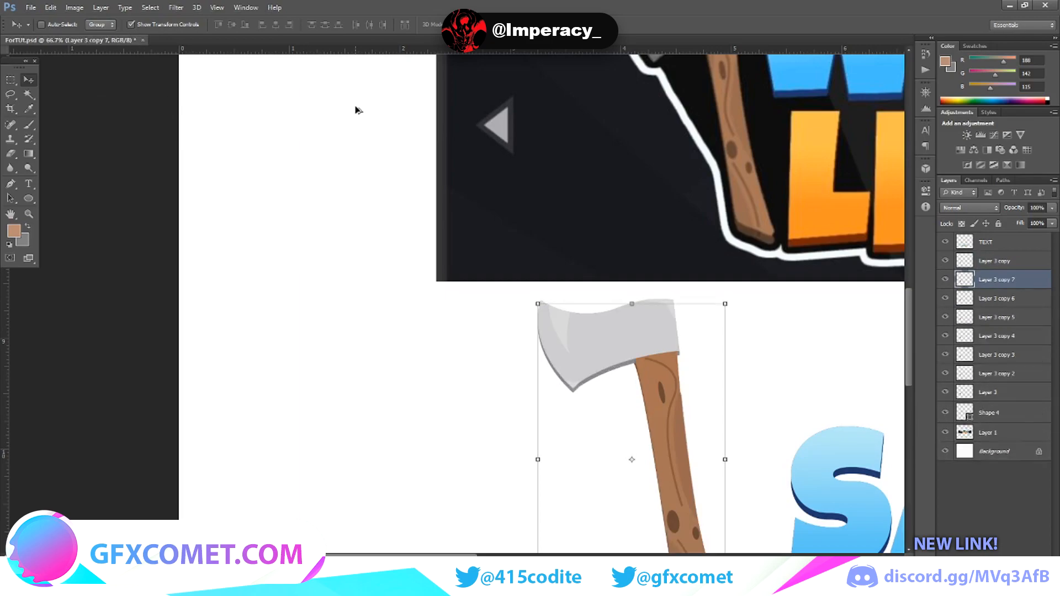
scroll(689, 350, down, 3)
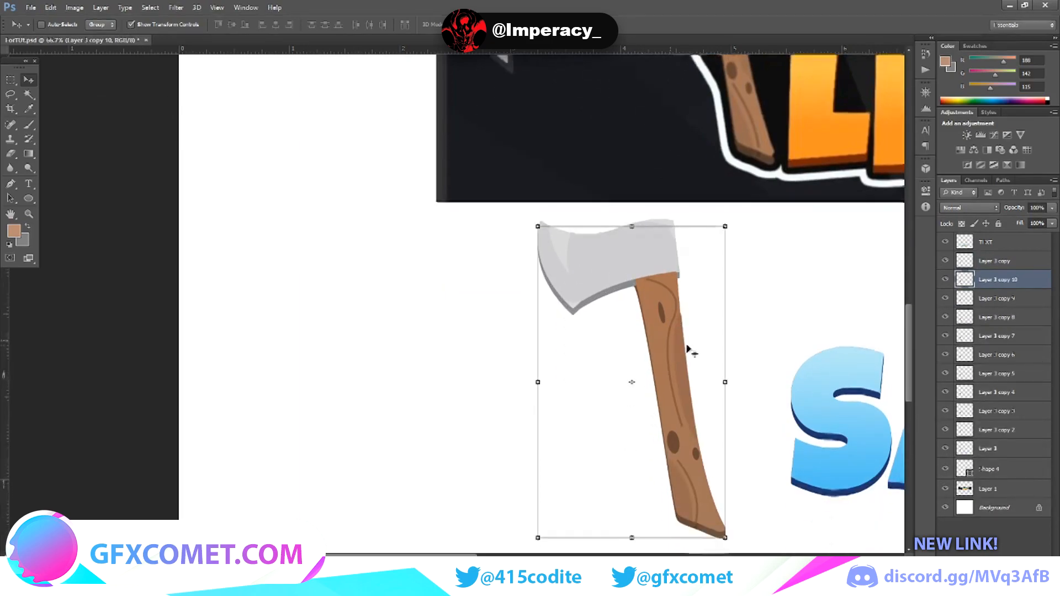
click(11, 80)
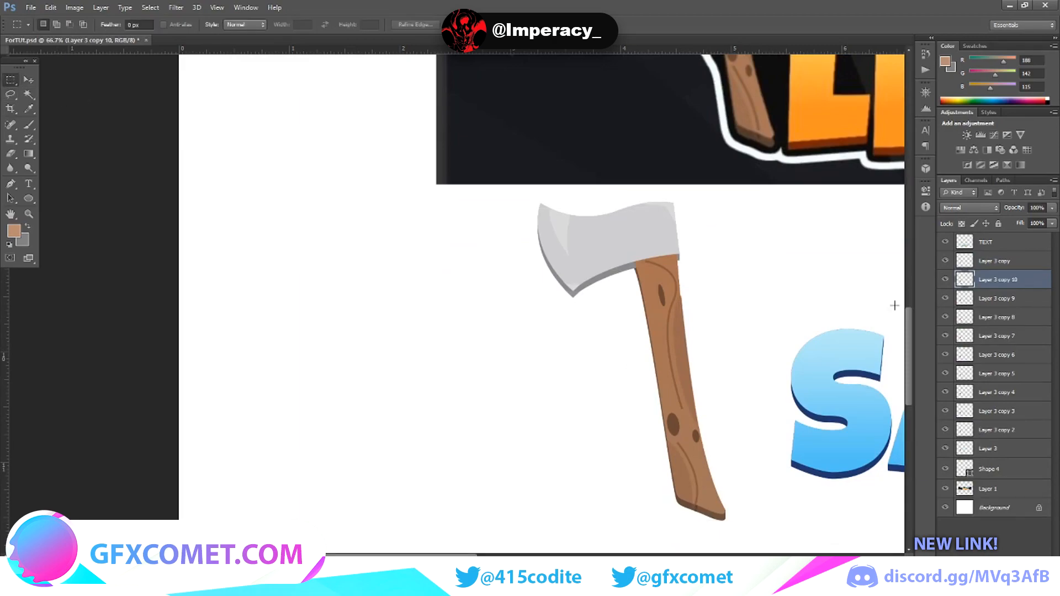
Step: Merge the nine nudged copies, Layer 3 copy 2 to copy 10, and combine the result with the Layer 3 copy axe
shift+click(1005, 431)
right_click(1004, 431)
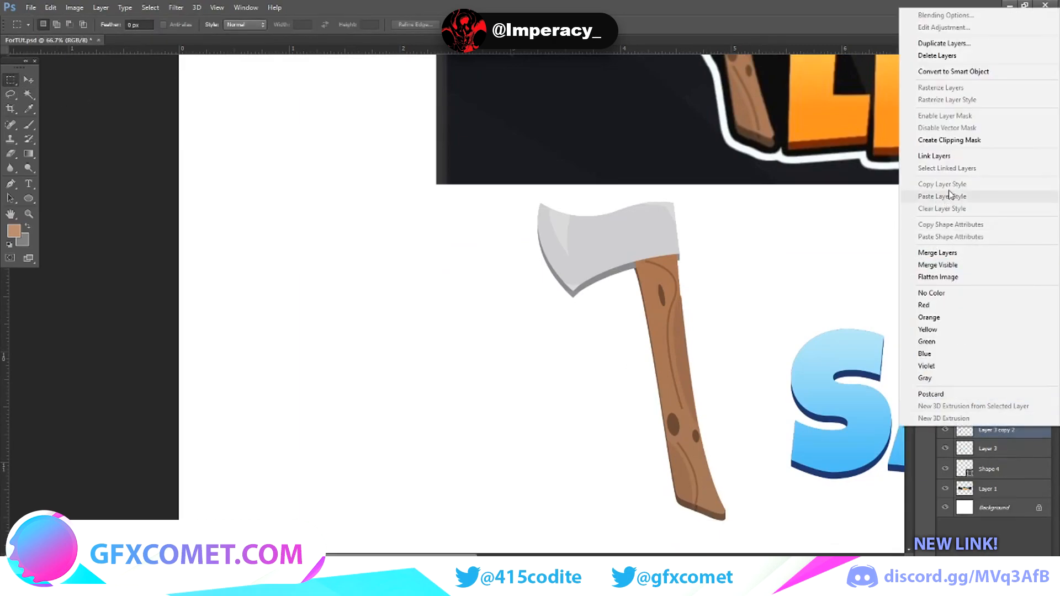
click(949, 254)
click(945, 261)
shift+click(994, 261)
right_click(993, 261)
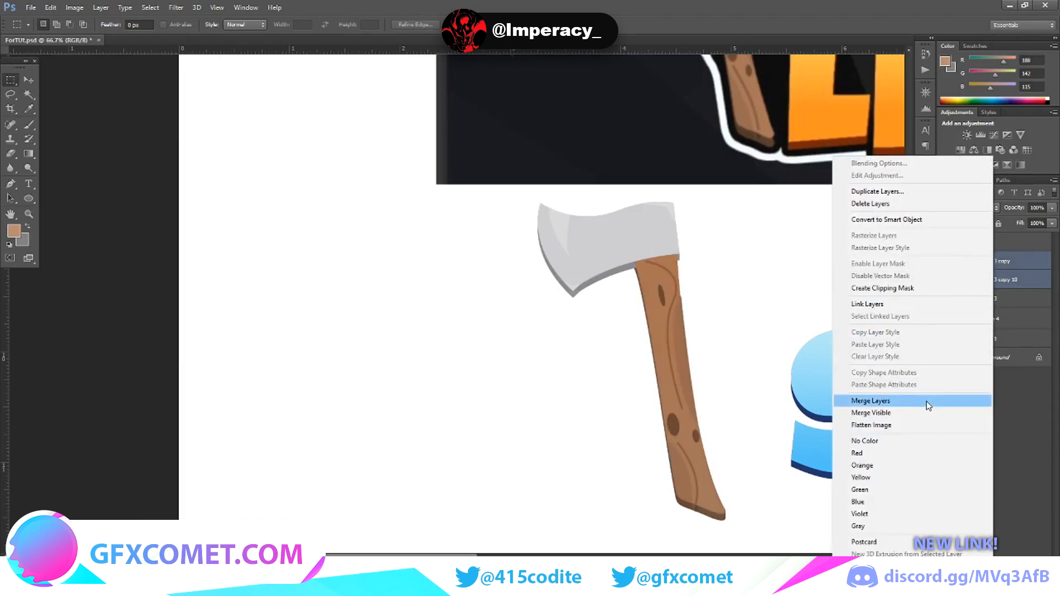
click(859, 402)
click(28, 79)
drag(668, 351, 726, 407)
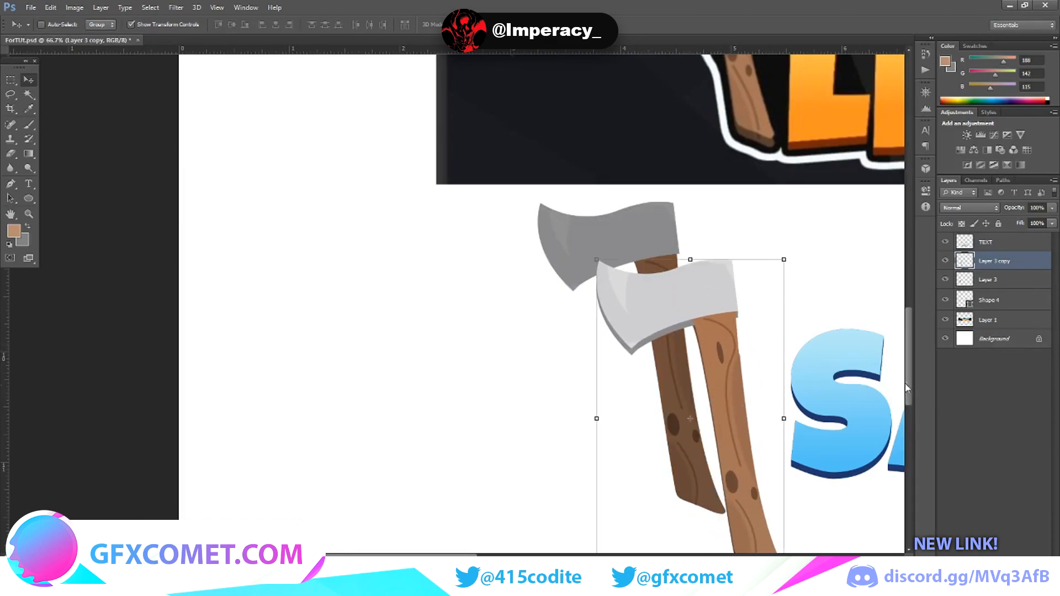
key(ctrl+z)
Step: Merge Layer 3 copy with the leftover darkened Layer 3 so the axe is on a single layer
shift+click(1017, 283)
right_click(982, 282)
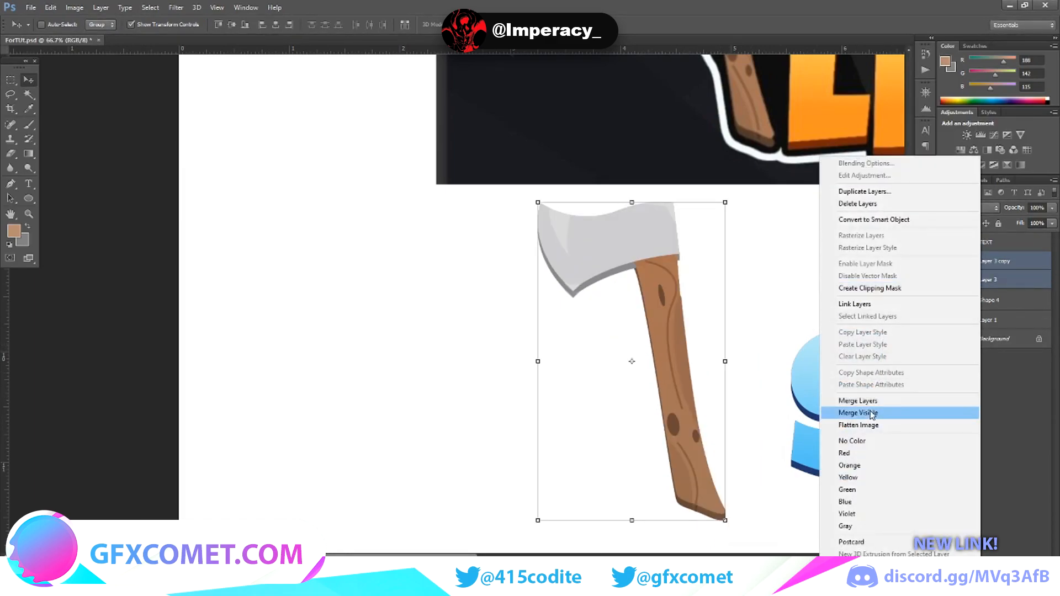
click(859, 407)
Step: Place the merged axe just to the left of the SAMPLE TEXT lettering, with its top level with SAMPLE
drag(663, 316, 740, 359)
scroll(818, 418, up, 3)
key(ctrl+minus)
key(ctrl+minus)
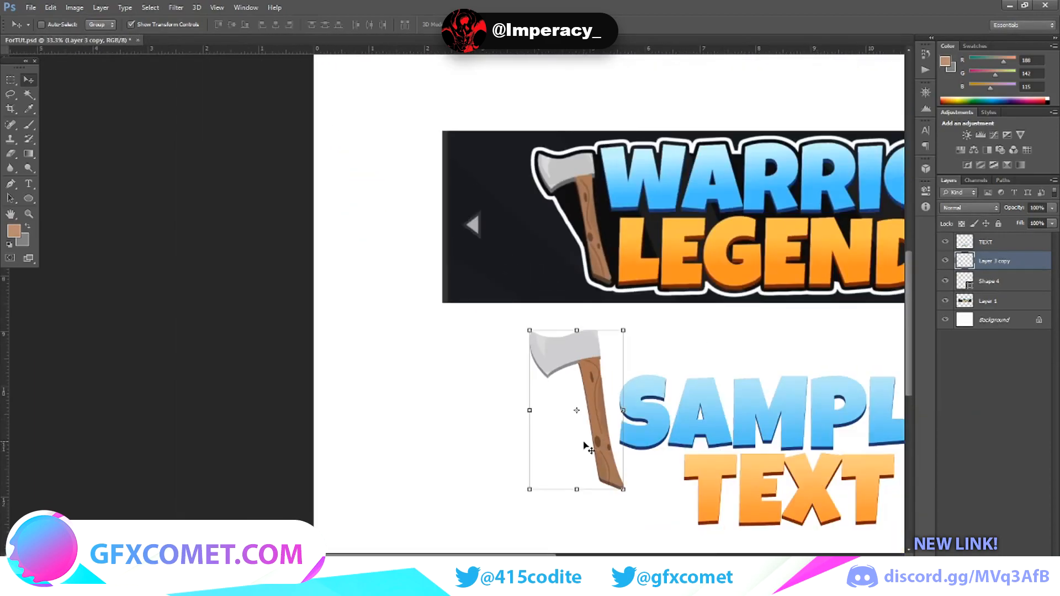
drag(596, 455, 598, 499)
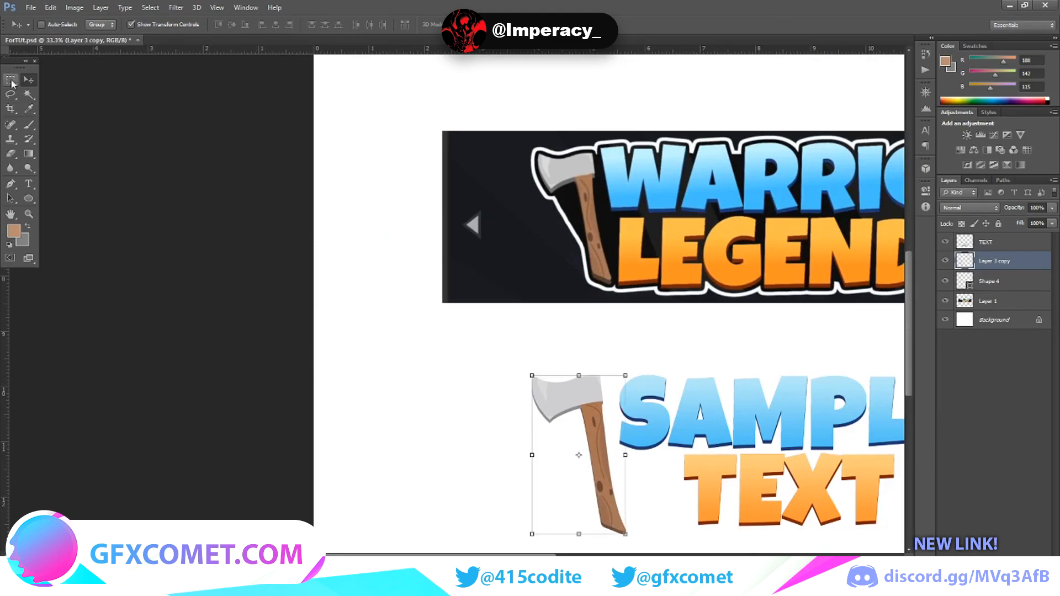
click(12, 82)
scroll(561, 501, down, 1)
Step: Duplicate the axe layer and mirror the copy horizontally to about -106% width with Free Transform
right_click(1035, 263)
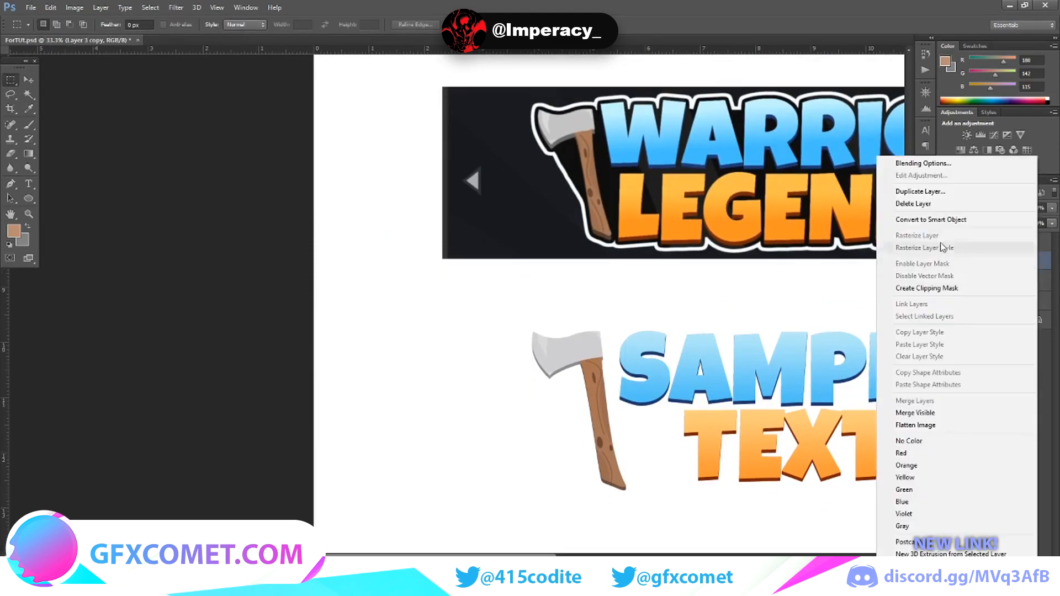
click(920, 192)
click(623, 182)
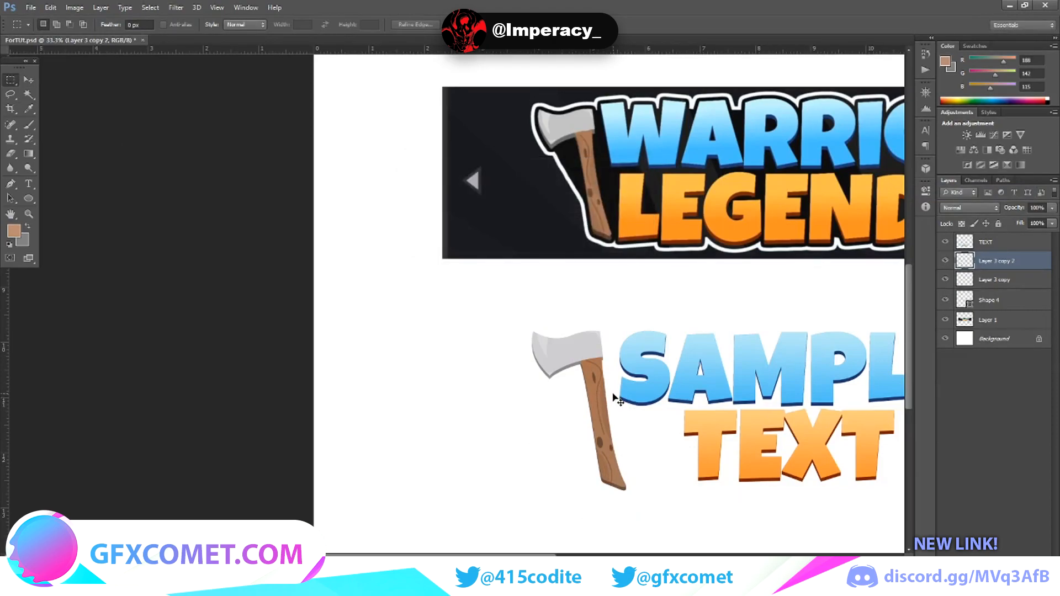
key(ctrl+t)
drag(529, 413, 721, 413)
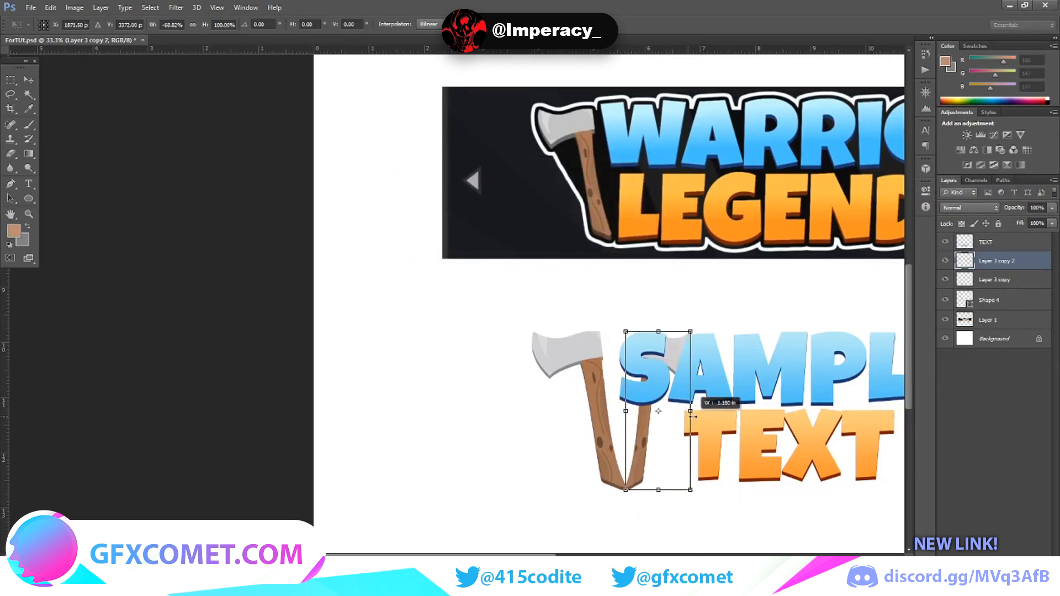
drag(648, 440, 607, 446)
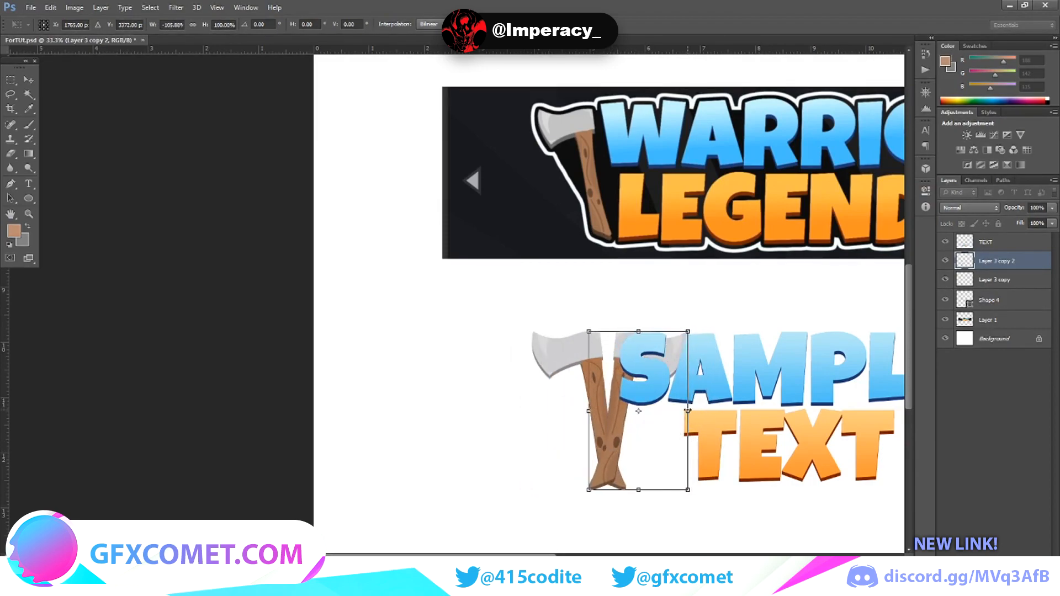
drag(689, 412, 692, 412)
Step: Apply the transformation and place the mirrored axe to the right of the SAMPLE TEXT lettering
drag(618, 421, 437, 421)
click(29, 80)
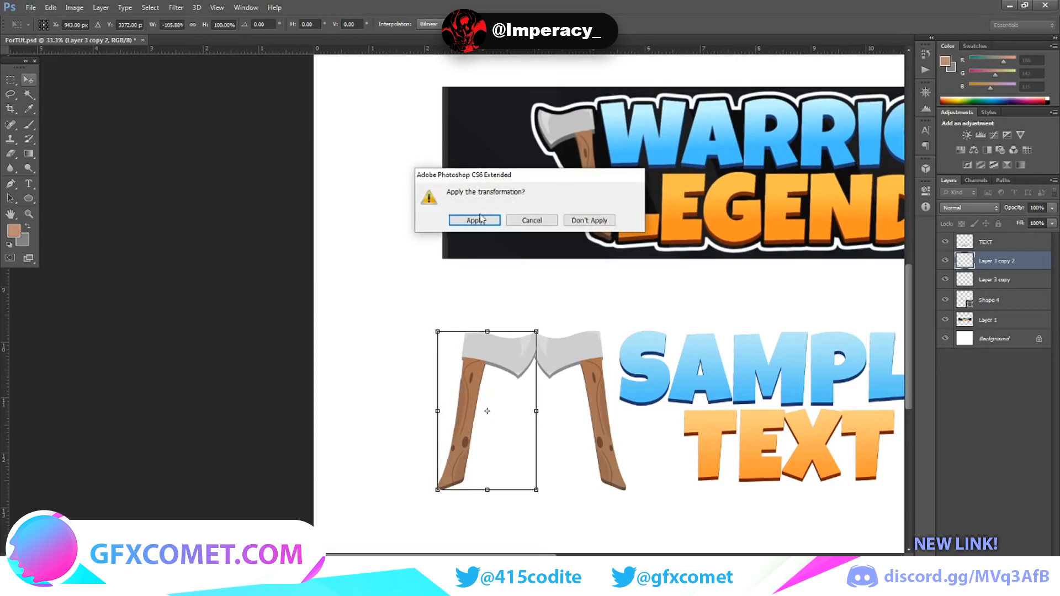
click(473, 217)
drag(478, 433, 492, 449)
click(10, 79)
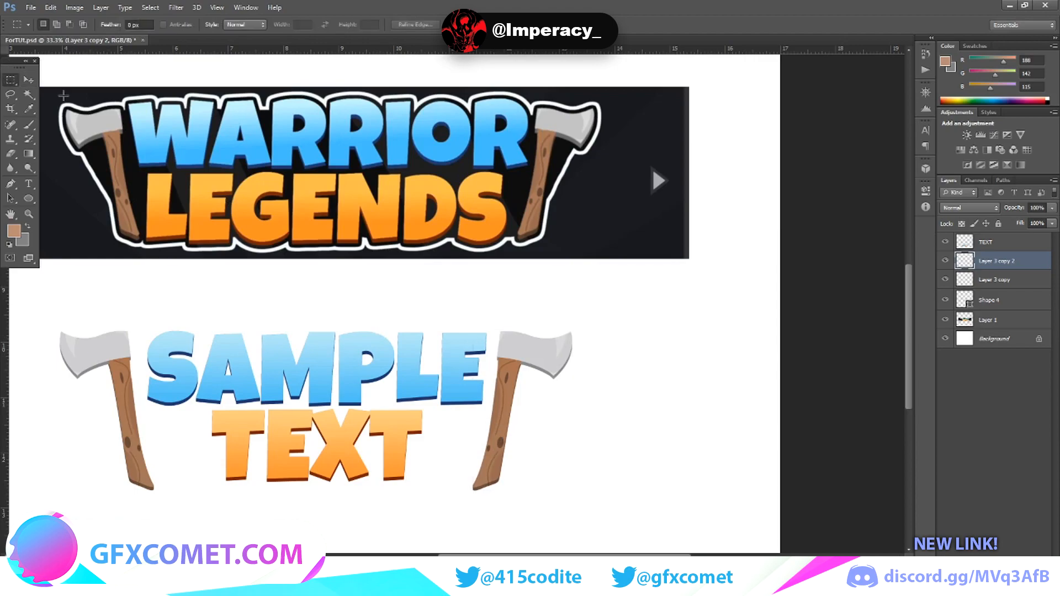
Step: Merge the TEXT layer, both axe layers and Shape 4 into one TEXT layer, leaving the Layer 1 reference separate
click(988, 302)
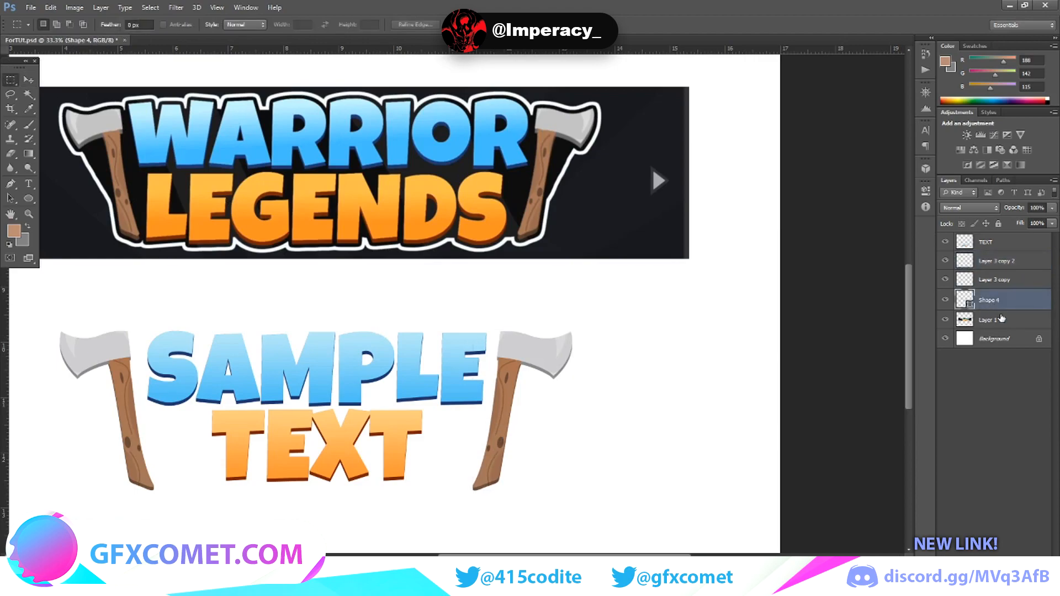
click(999, 318)
click(946, 320)
click(946, 320)
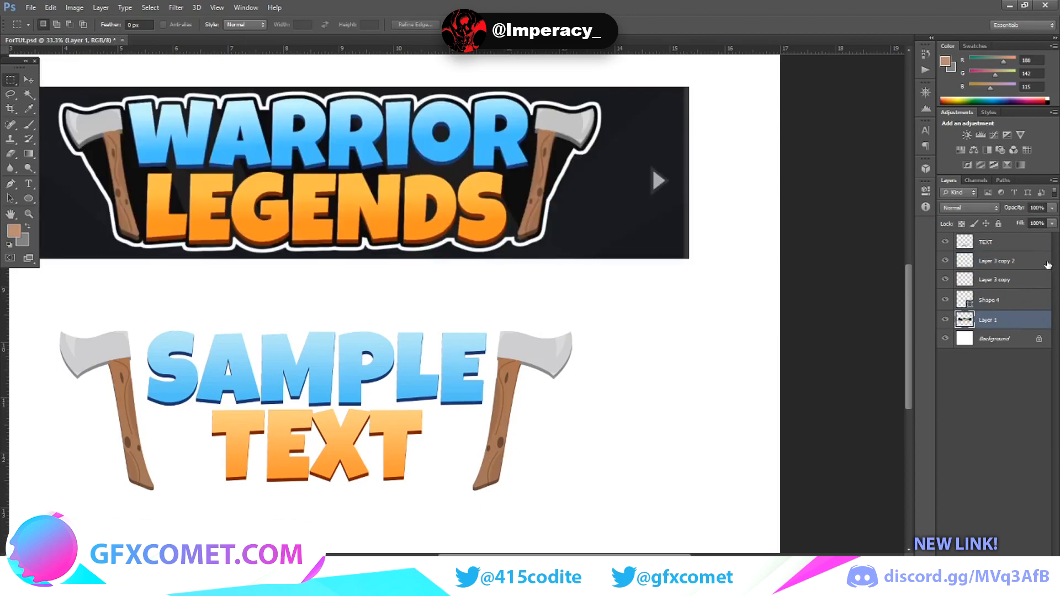
click(1007, 243)
shift+click(999, 304)
right_click(1000, 305)
click(919, 395)
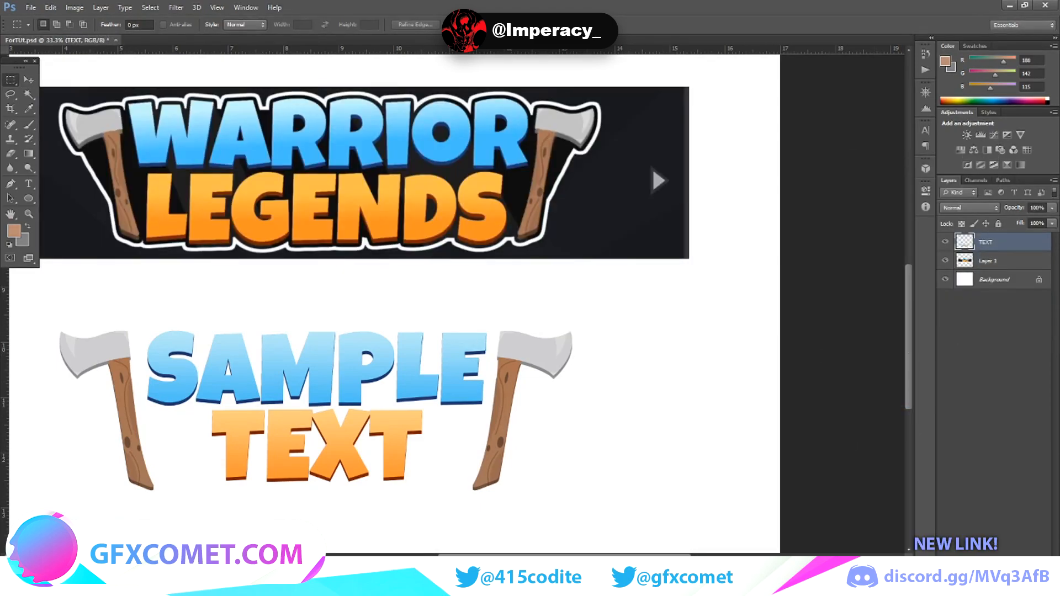
drag(637, 551, 610, 555)
click(629, 528)
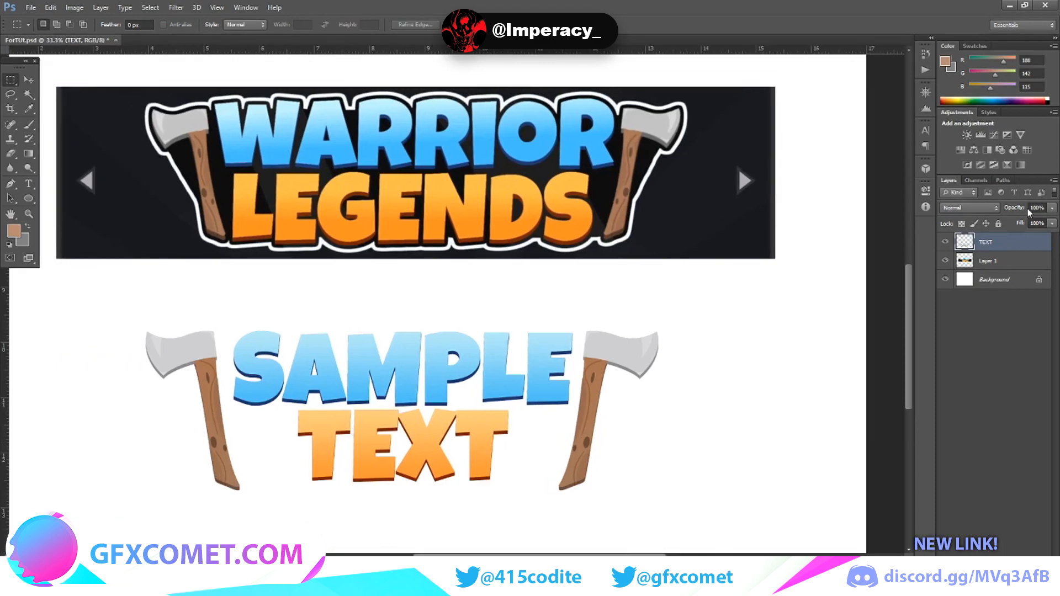
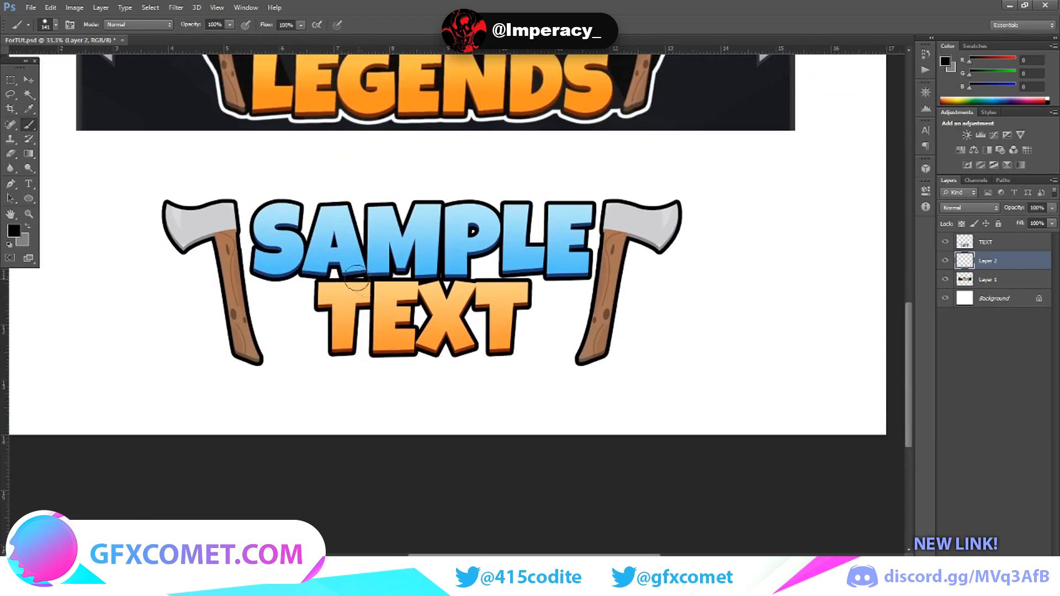
Step: Paint black on Layer 2 behind SAMPLE, filling the gaps between the letters along the word's upper edge
drag(595, 246, 583, 344)
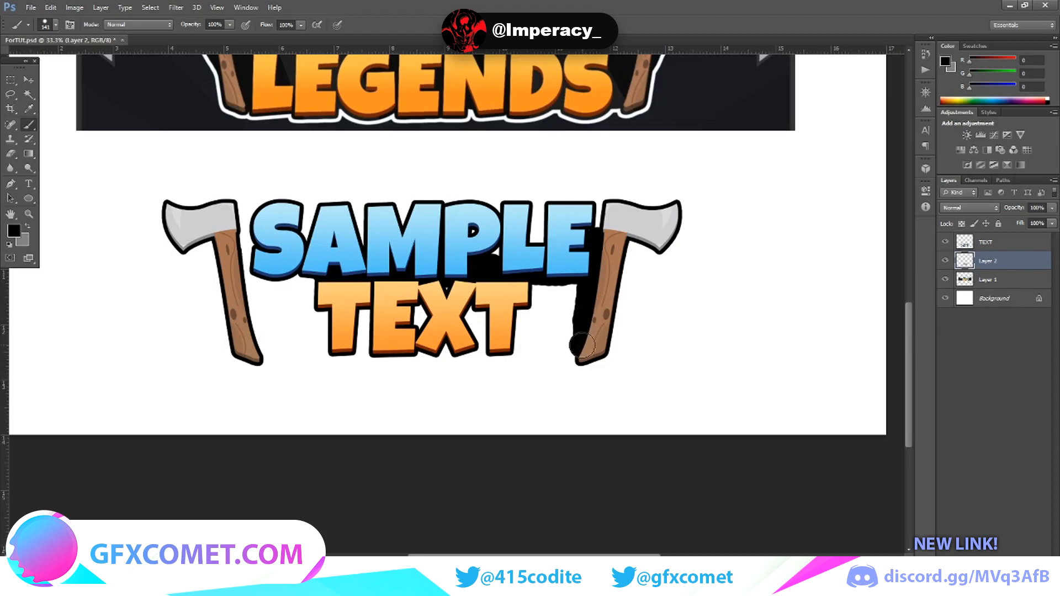
key(ctrl+z)
scroll(595, 293, up, 1)
mouse_move(598, 290)
mouse_down()
mouse_move(562, 300)
mouse_move(603, 296)
mouse_move(531, 306)
mouse_move(539, 303)
mouse_move(460, 291)
mouse_up()
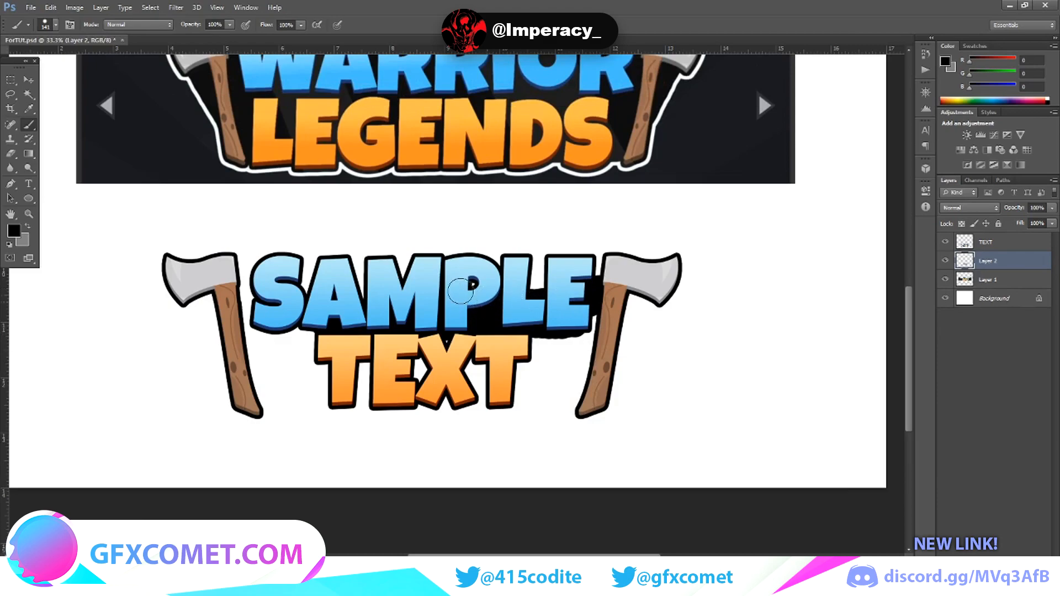
drag(380, 291, 359, 292)
scroll(334, 291, up, 1)
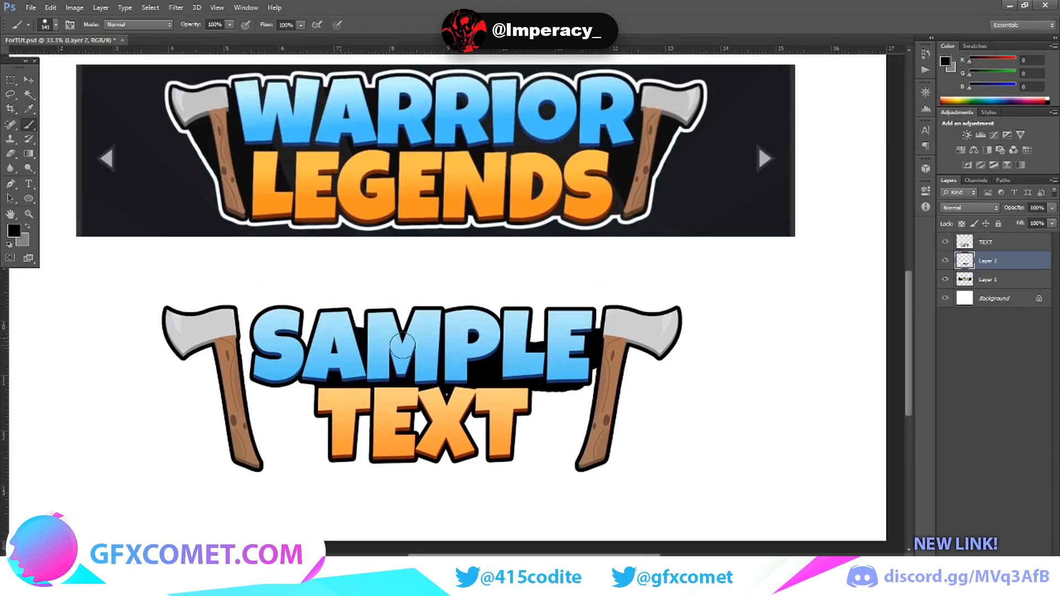
drag(380, 335, 323, 334)
scroll(384, 349, up, 1)
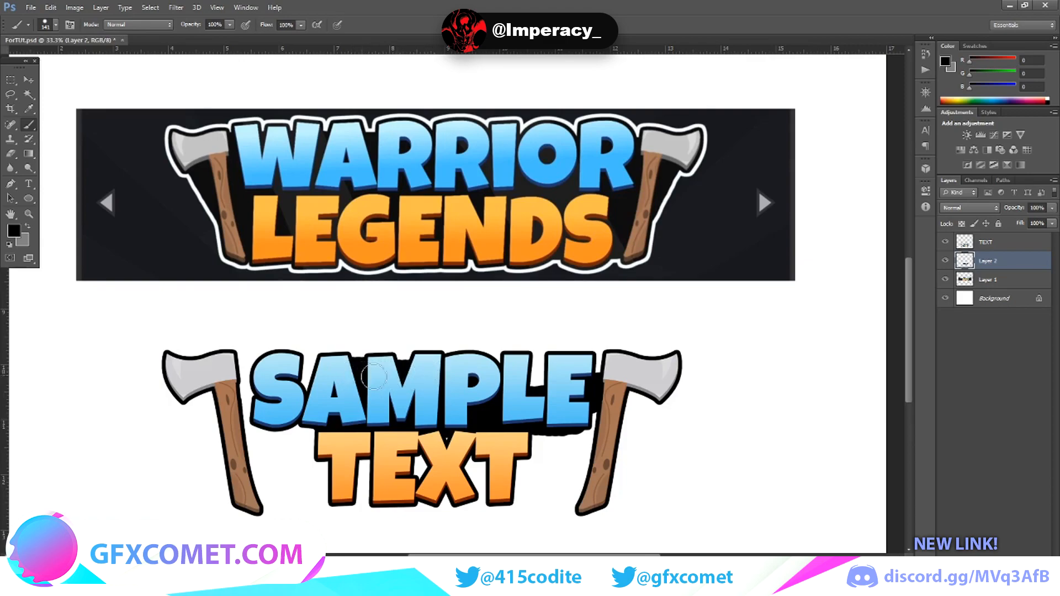
scroll(397, 378, up, 2)
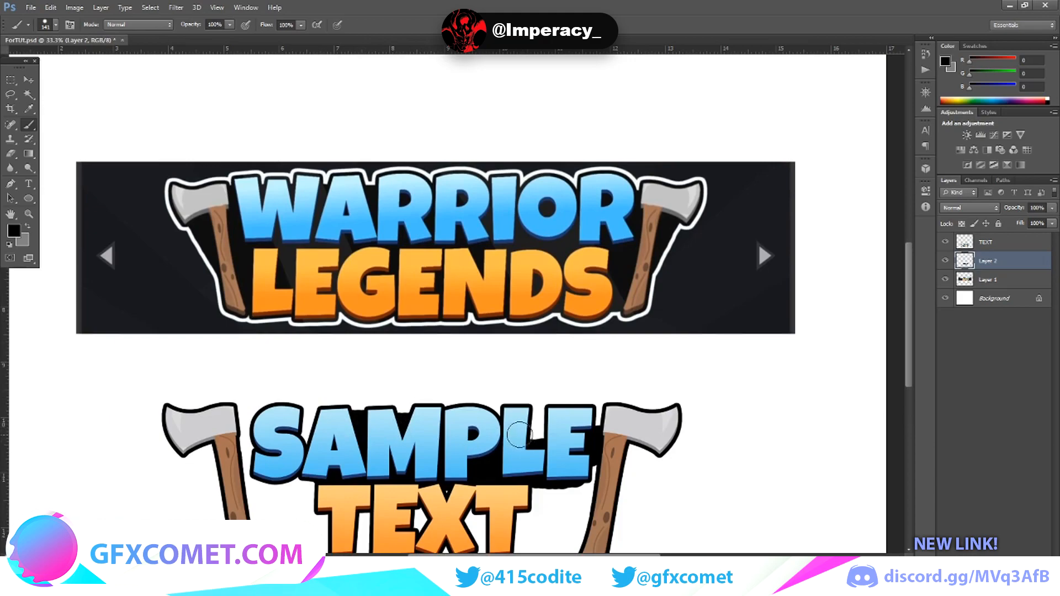
drag(529, 427, 566, 427)
Step: Fill the area between the left axe handle and the lettering with black, down beside the word TEXT
scroll(360, 401, down, 4)
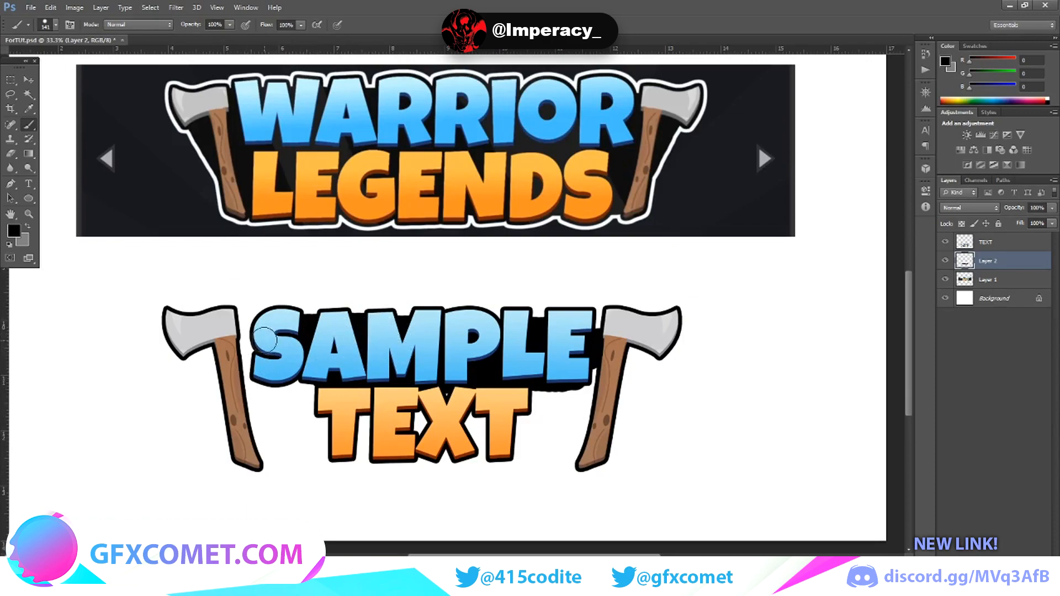
scroll(264, 340, up, 1)
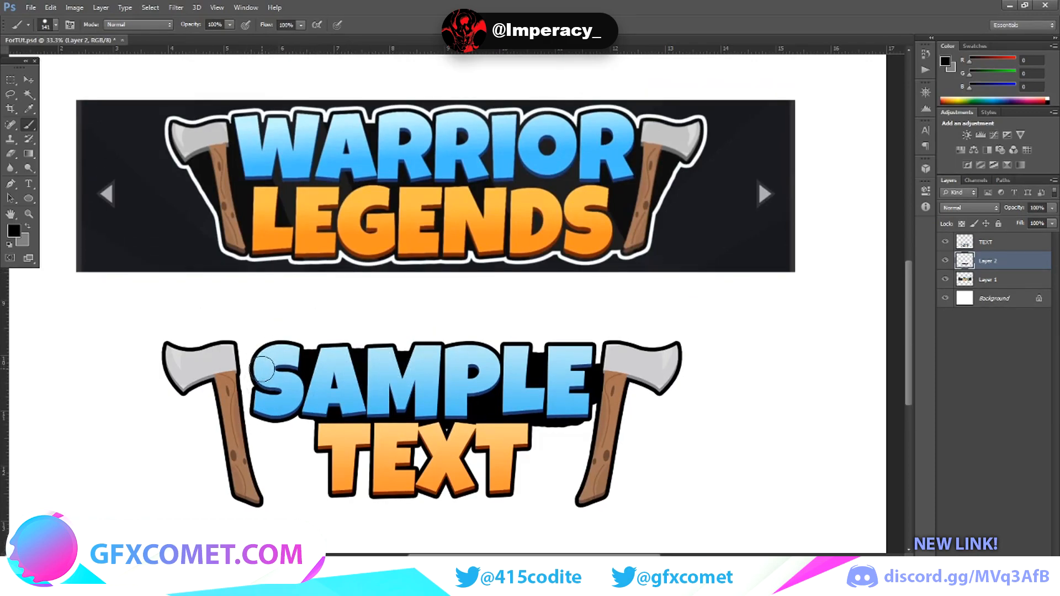
mouse_move(259, 371)
mouse_down()
mouse_move(242, 386)
mouse_move(274, 392)
mouse_move(239, 398)
mouse_move(269, 405)
mouse_move(244, 412)
mouse_move(274, 417)
mouse_move(248, 415)
mouse_move(324, 424)
mouse_move(260, 428)
mouse_move(310, 437)
mouse_move(229, 433)
mouse_move(255, 485)
mouse_move(243, 445)
mouse_move(391, 452)
mouse_move(331, 459)
mouse_move(409, 467)
mouse_up()
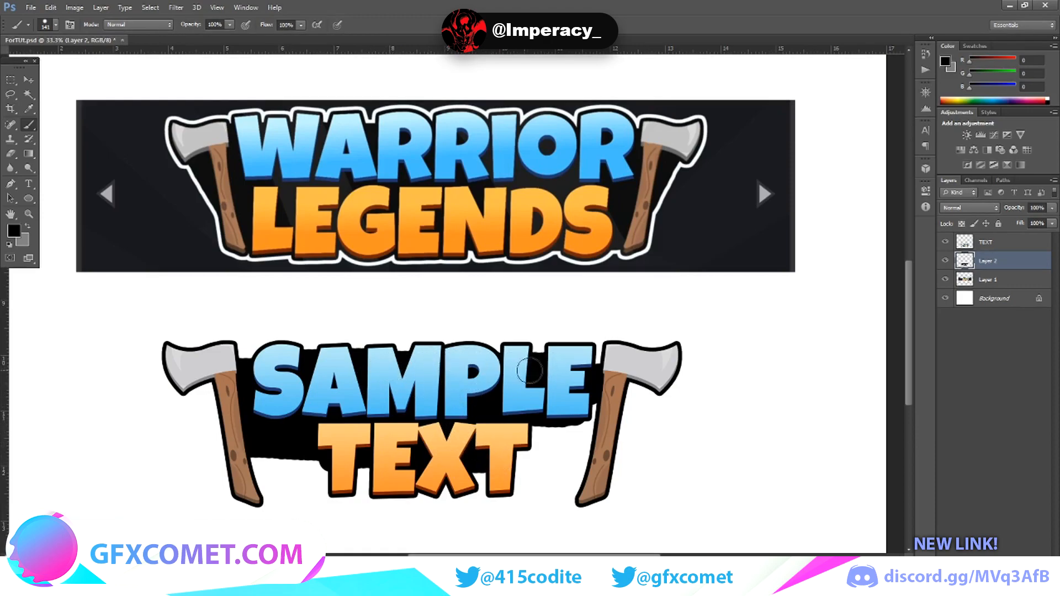
scroll(598, 379, up, 1)
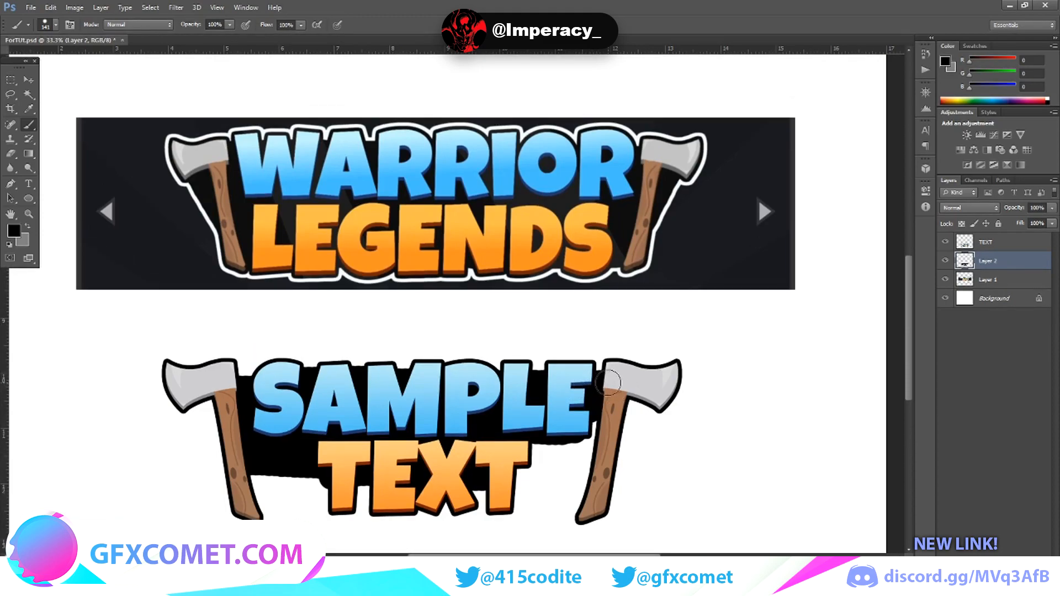
Step: Paint black between the end of SAMPLE and the right axe handle, undoing the stroke that spills past the handle
scroll(587, 430, down, 3)
drag(572, 376, 609, 382)
drag(536, 387, 626, 396)
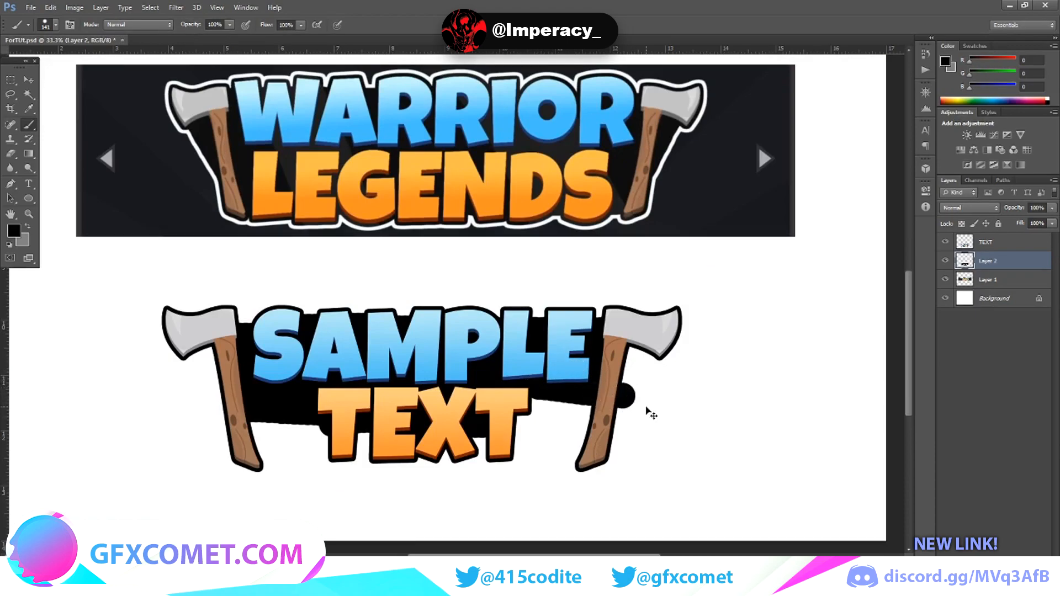
key(ctrl+z)
drag(526, 390, 591, 395)
scroll(536, 403, down, 6)
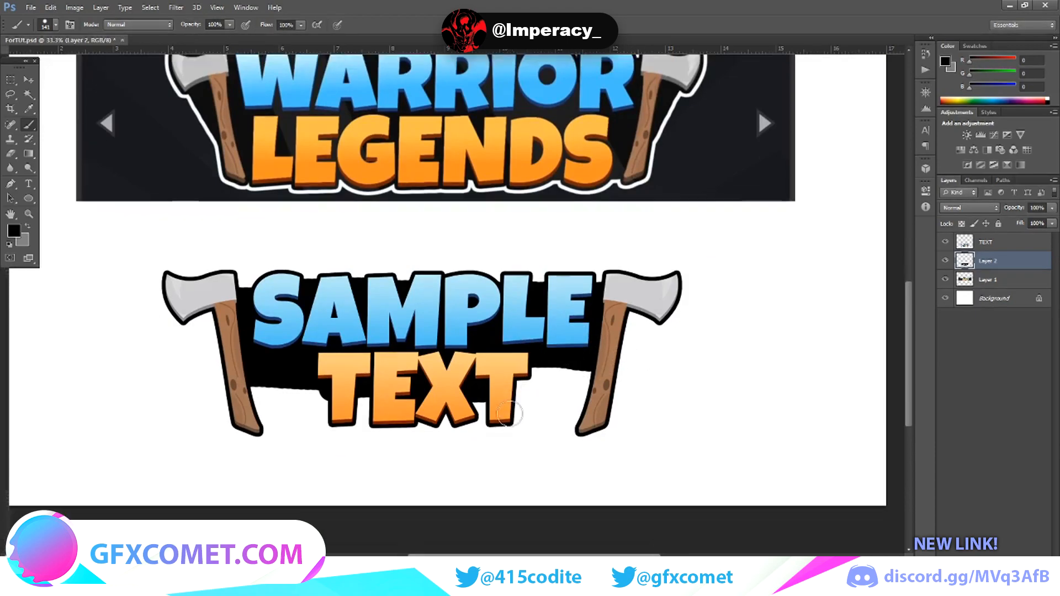
Step: Fill the gaps between the lower parts of the TEXT letters and extend the black area toward the left axe's base
scroll(532, 384, up, 3)
scroll(473, 374, up, 2)
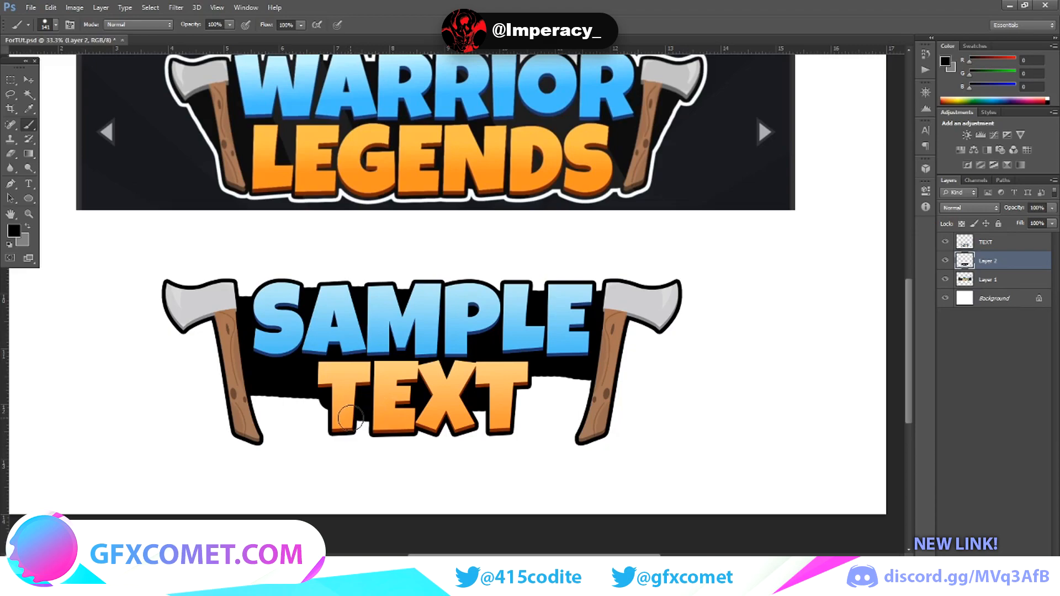
drag(347, 413, 431, 413)
drag(457, 410, 500, 407)
mouse_move(250, 389)
mouse_down()
mouse_move(340, 400)
mouse_move(255, 405)
mouse_move(350, 410)
mouse_move(262, 414)
mouse_move(331, 417)
mouse_up()
scroll(270, 405, down, 1)
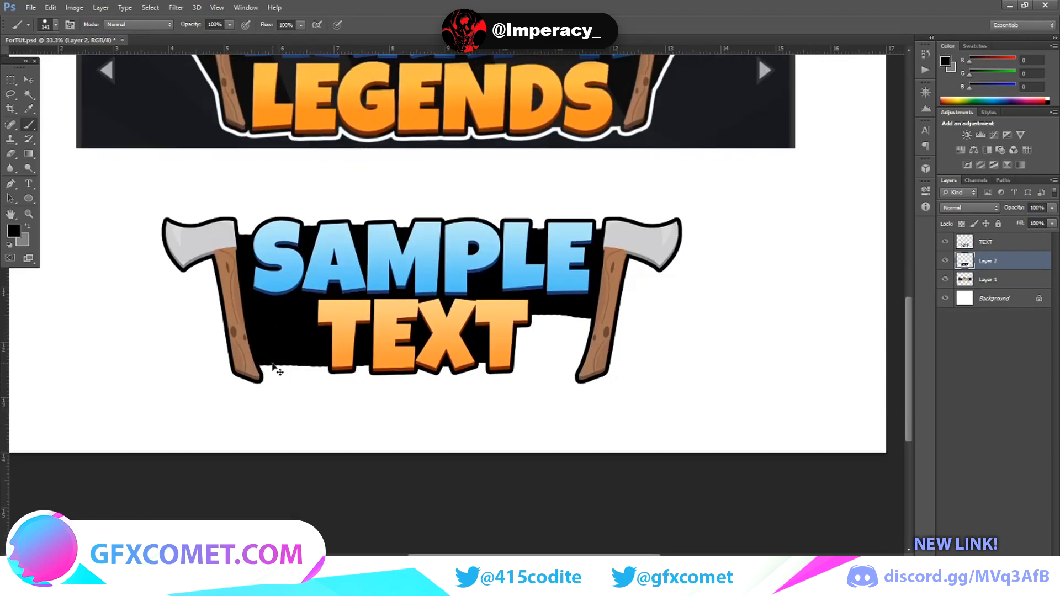
Step: Extend and even out the lower edge of the black fill between the left axe's base and the first T
scroll(275, 367, down, 1)
scroll(274, 367, up, 2)
scroll(274, 369, up, 5)
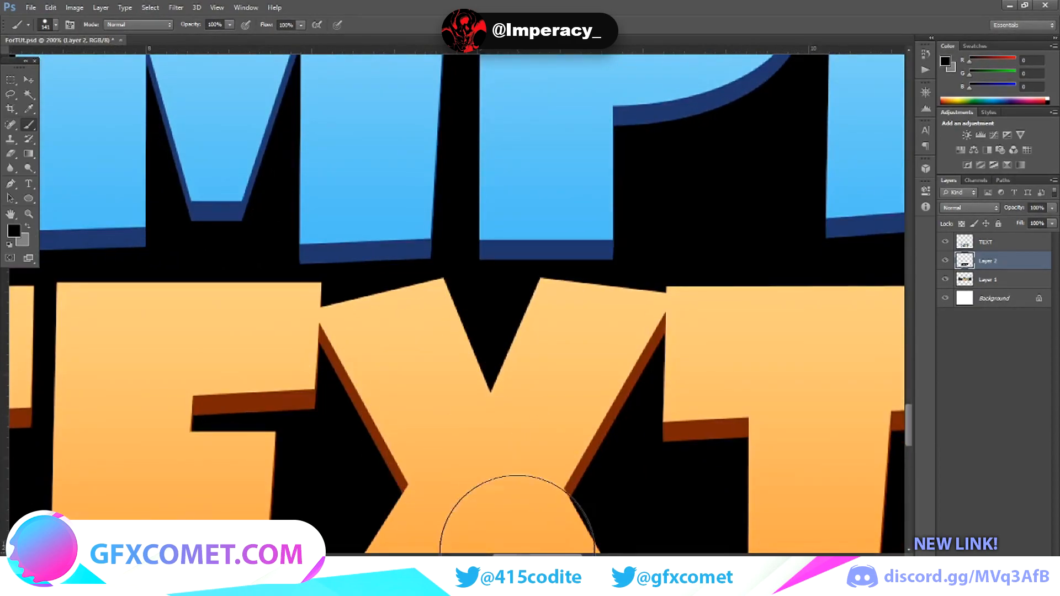
drag(519, 557, 413, 556)
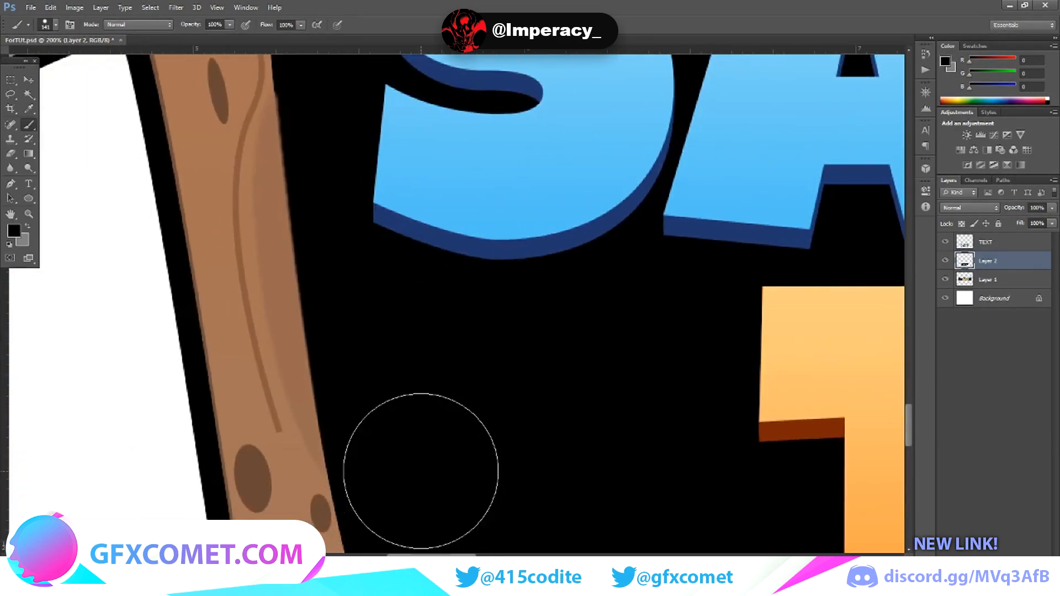
scroll(424, 442, down, 6)
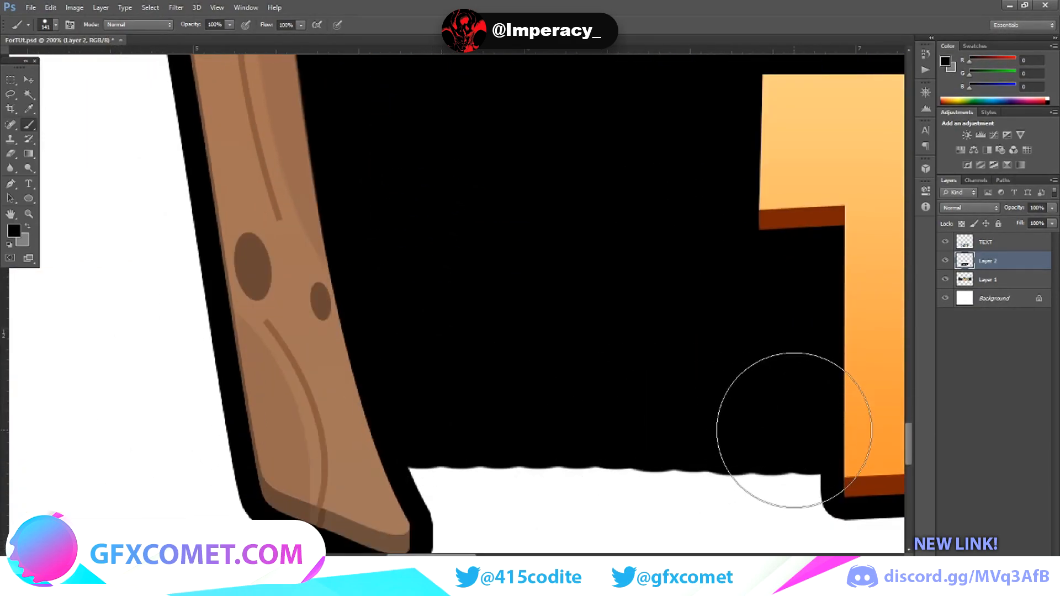
click(799, 434)
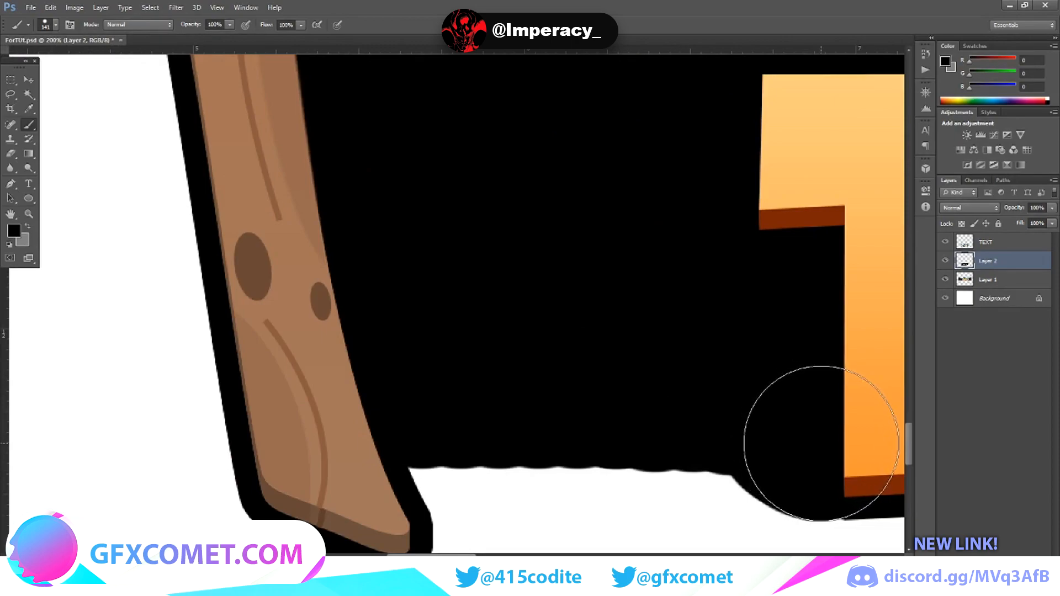
click(810, 435)
mouse_move(810, 435)
mouse_down()
mouse_move(712, 445)
mouse_move(429, 433)
mouse_move(442, 439)
mouse_up()
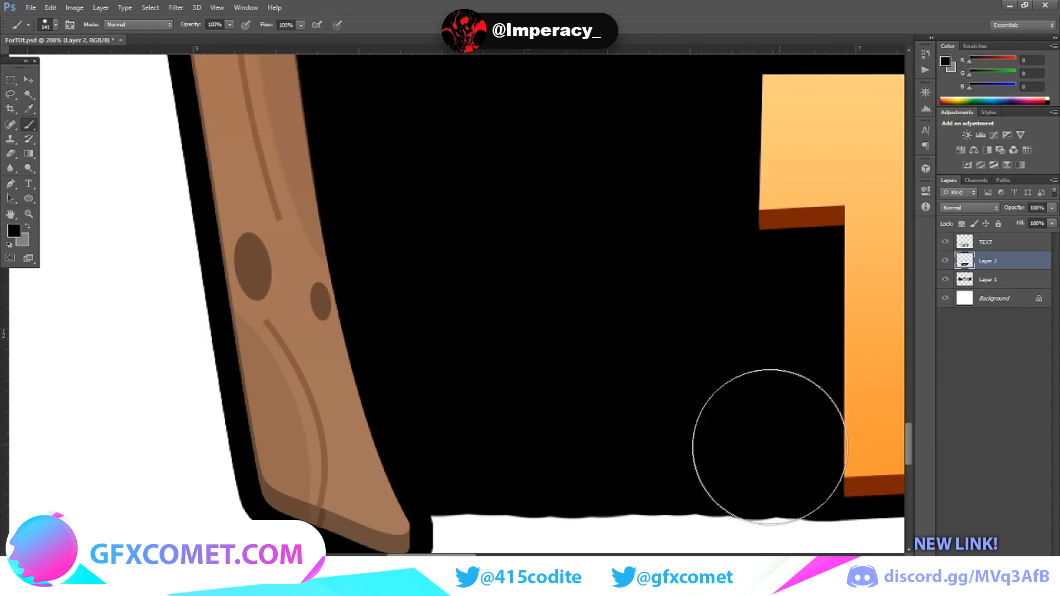
Step: Smooth the wavy underside of the black backing from the left axe's base across to the first T
scroll(574, 472, down, 2)
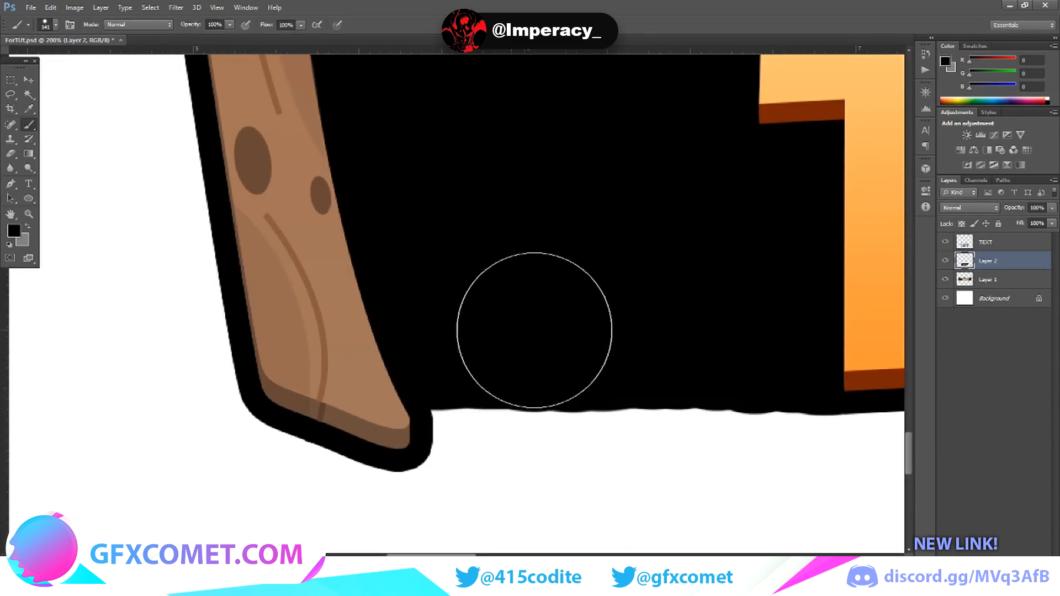
click(439, 335)
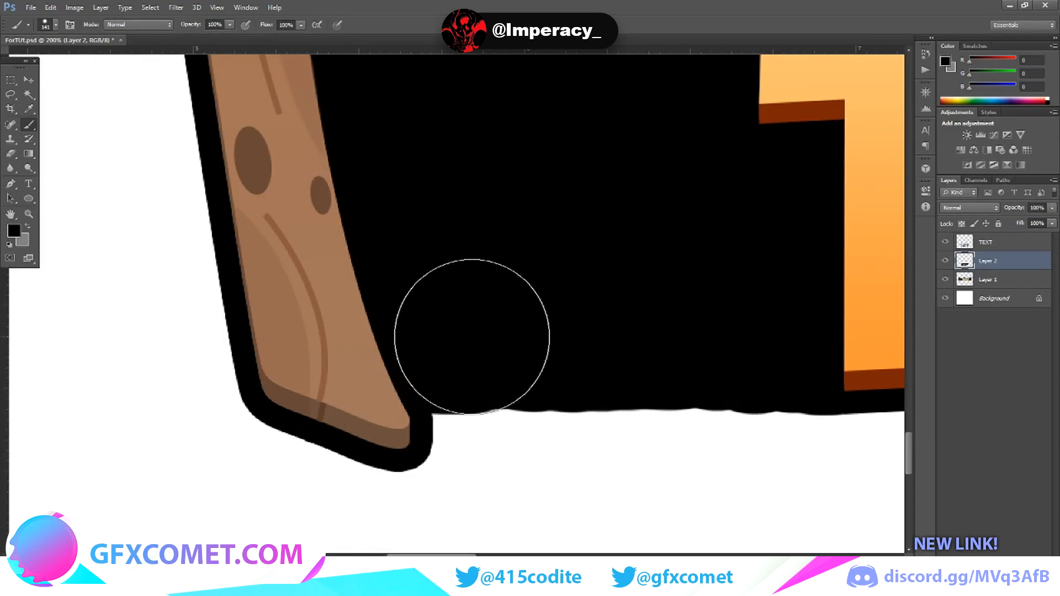
click(517, 338)
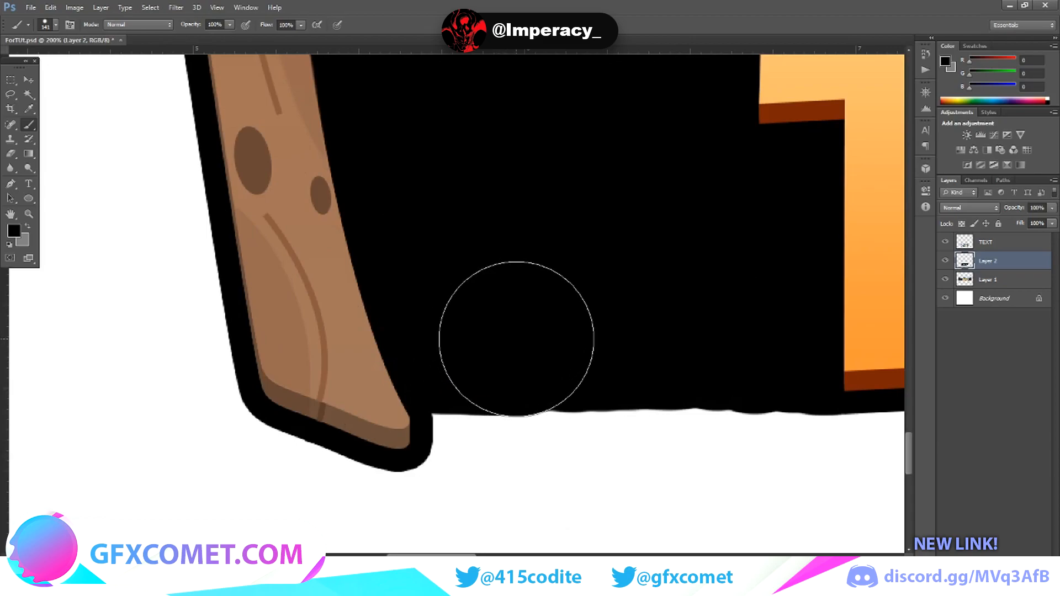
click(541, 337)
click(557, 338)
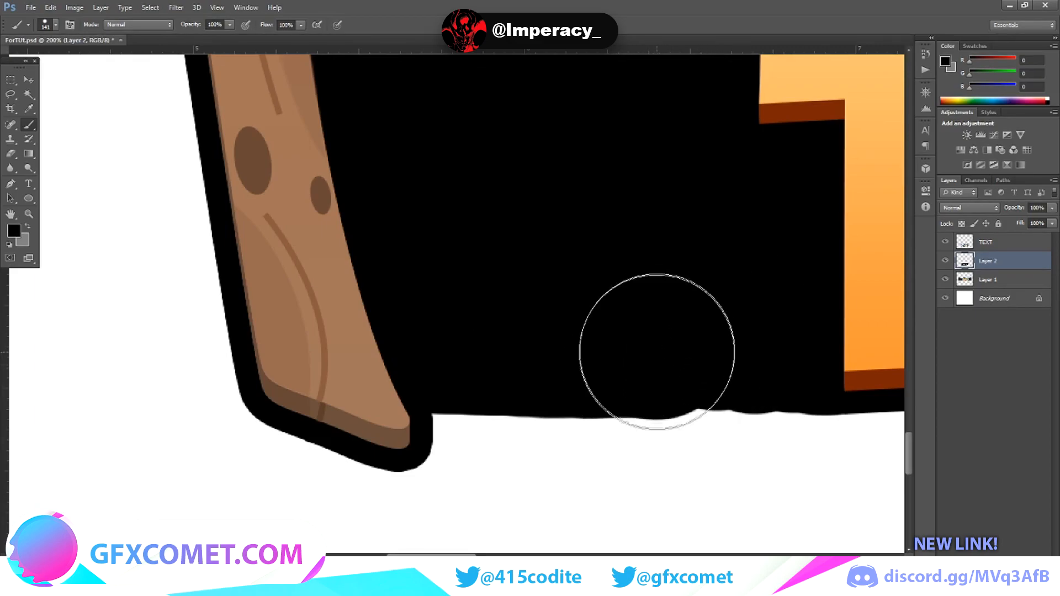
drag(662, 342, 809, 337)
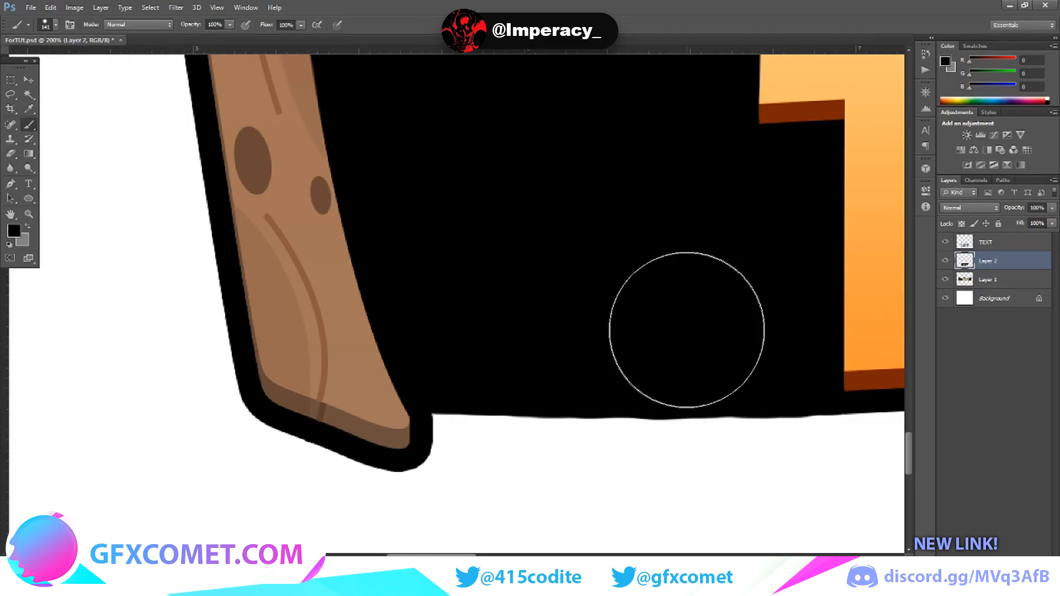
Step: Fill the white area between the last T of TEXT and the right axe handle with black
scroll(710, 284, down, 3)
scroll(712, 285, down, 3)
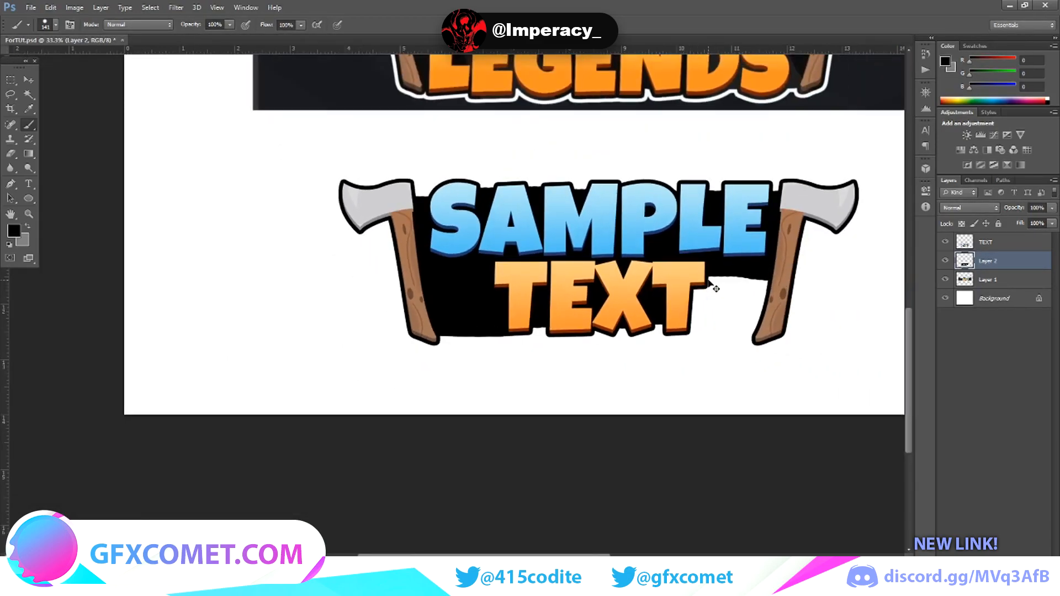
scroll(712, 280, up, 3)
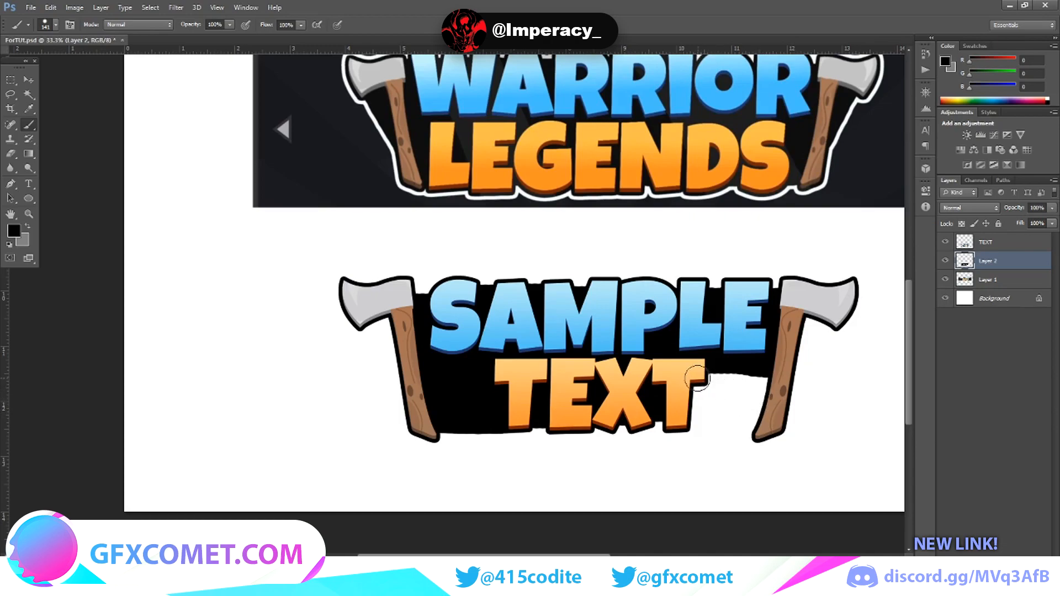
drag(690, 381, 775, 376)
drag(692, 391, 765, 393)
drag(689, 406, 767, 408)
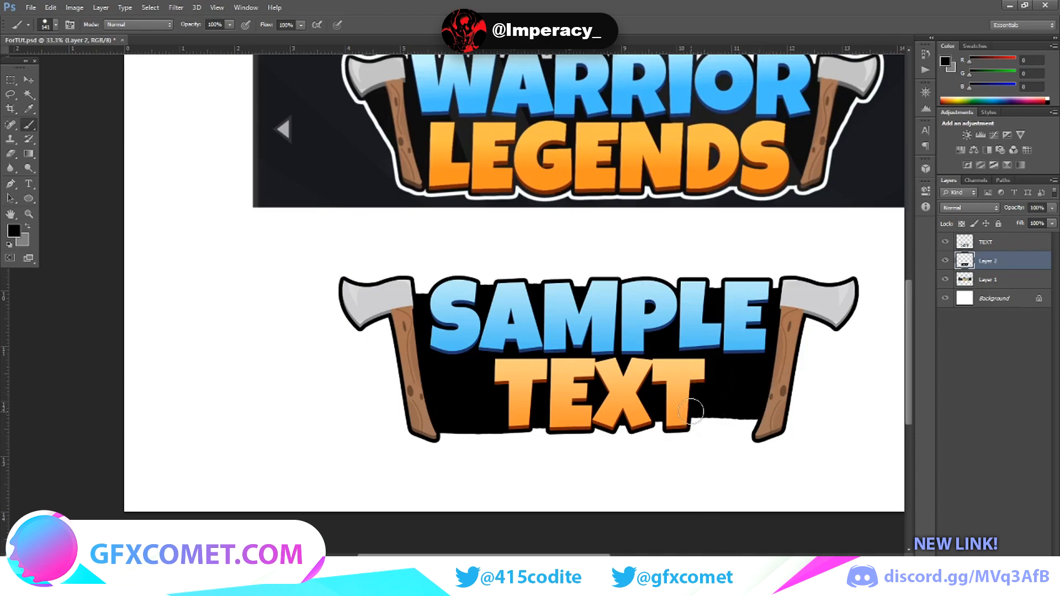
mouse_move(690, 409)
mouse_down()
mouse_move(760, 410)
mouse_move(748, 433)
mouse_up()
Step: Touch up the black fill between the last T and the lower part of the right axe handle
scroll(617, 516, down, 2)
drag(588, 555, 646, 554)
scroll(619, 407, up, 2)
key(ctrl+plus)
key(ctrl+plus)
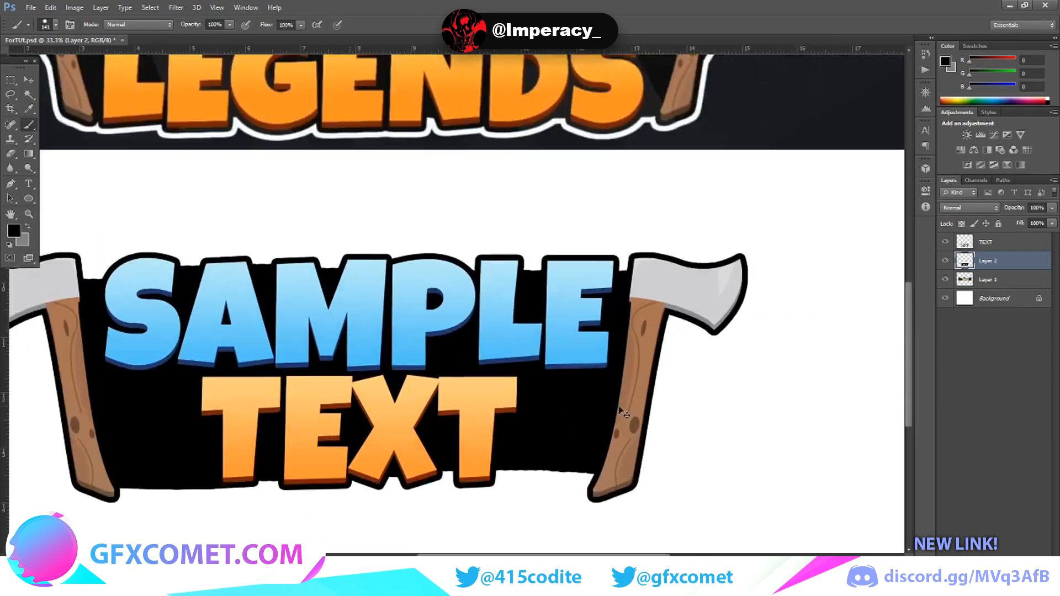
scroll(618, 409, down, 4)
drag(516, 379, 637, 389)
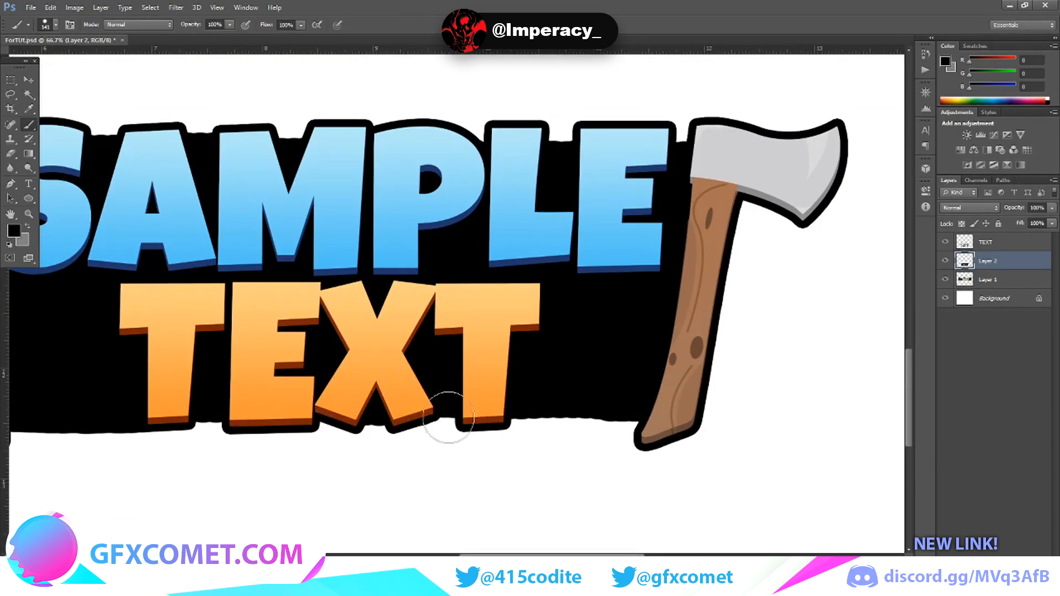
Step: Trim the uneven lower edge of the black backing to a straight line between the two axe bases
scroll(434, 408, down, 2)
click(10, 81)
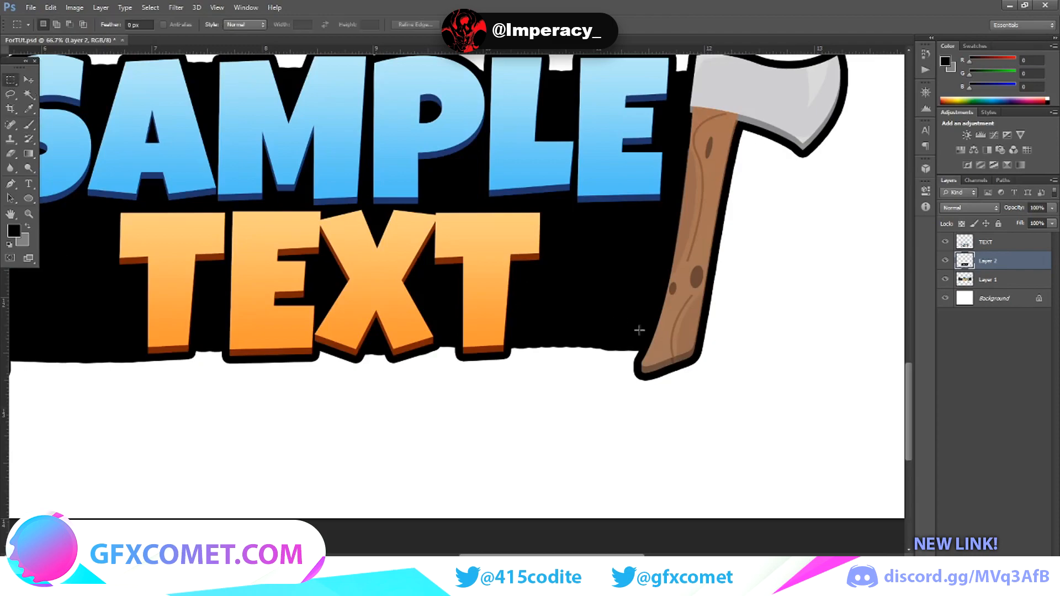
drag(683, 406, 76, 346)
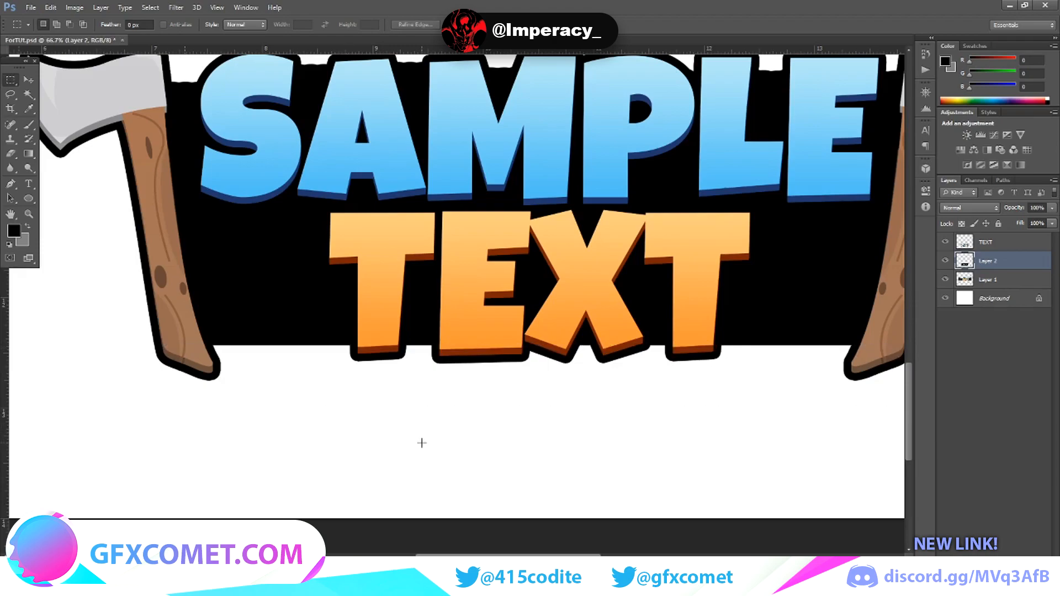
Step: Paint the black backing higher between the left axe head and the S of SAMPLE
scroll(421, 442, up, 2)
scroll(379, 436, up, 2)
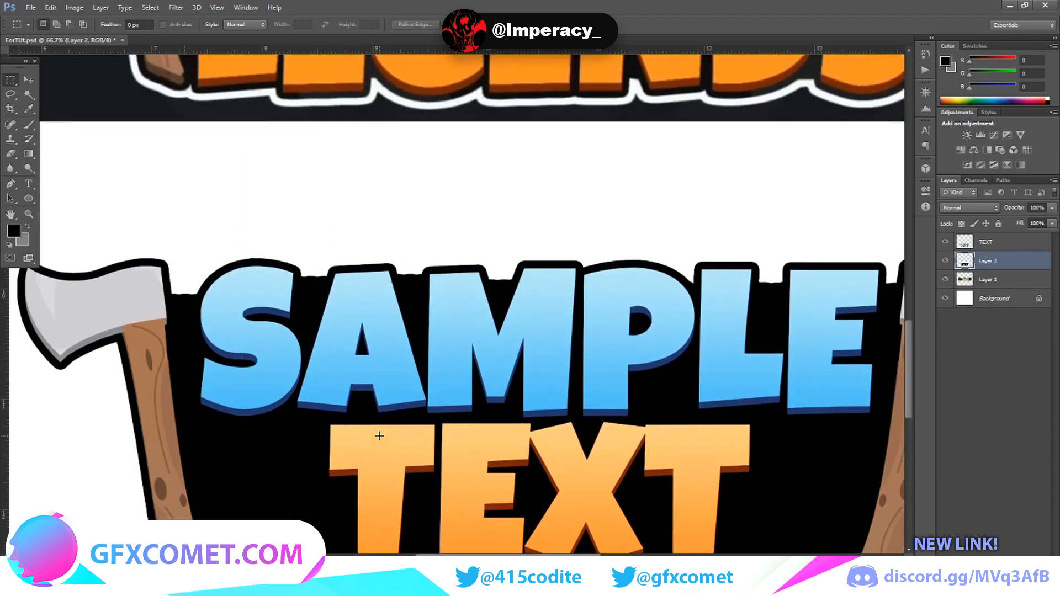
scroll(379, 436, down, 3)
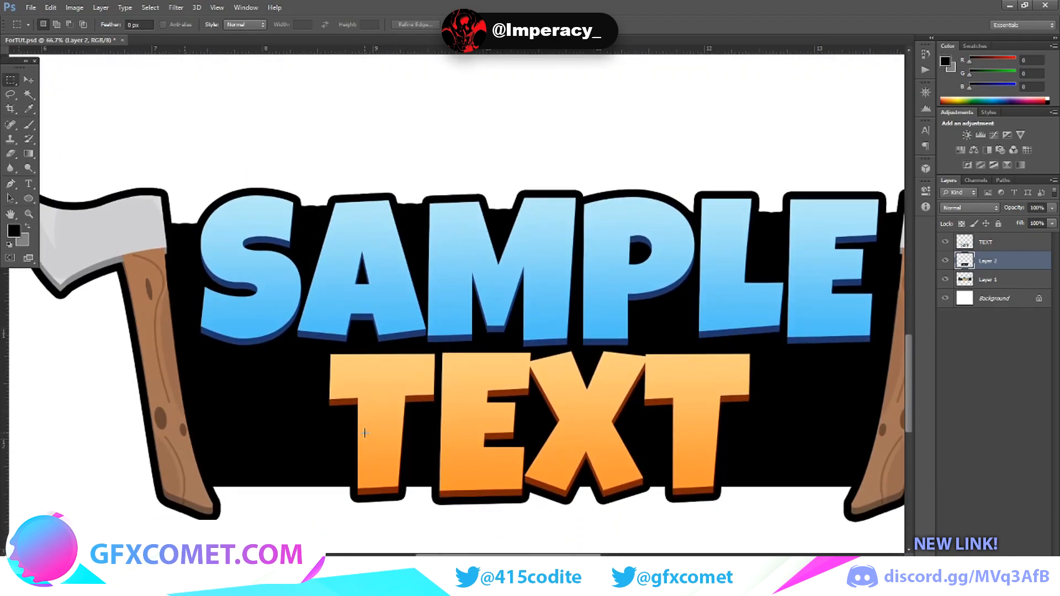
drag(382, 435, 700, 416)
click(344, 167)
scroll(200, 228, up, 2)
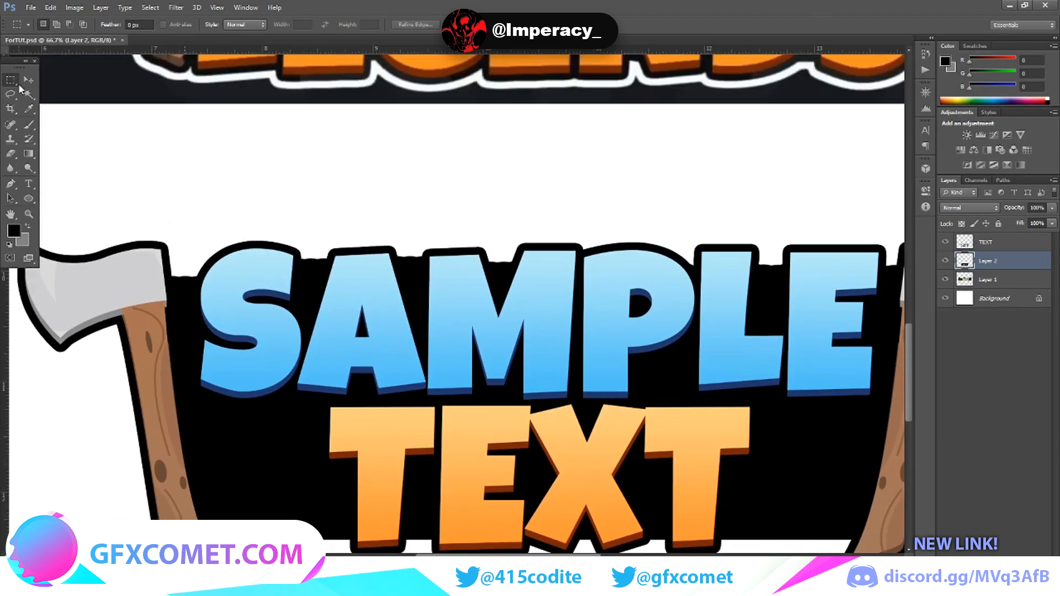
click(28, 126)
drag(164, 286, 218, 289)
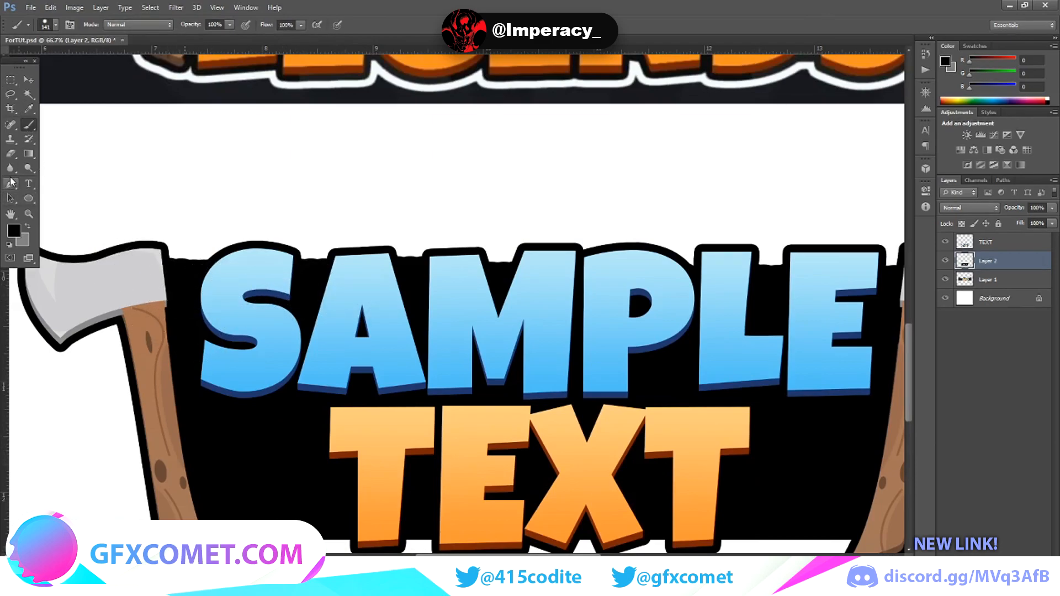
Step: Trim the uneven upper edge of the black backing to a straight line between the two axe heads
click(11, 80)
drag(145, 197, 903, 267)
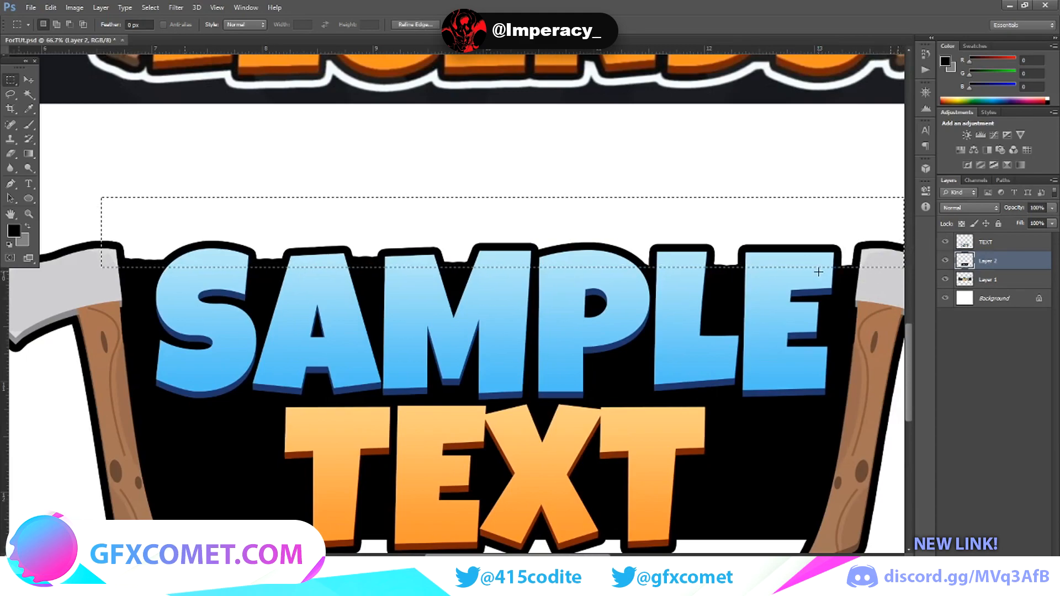
key(ctrl+d)
Step: Merge Layer 2 with the TEXT layer
scroll(630, 221, up, 2)
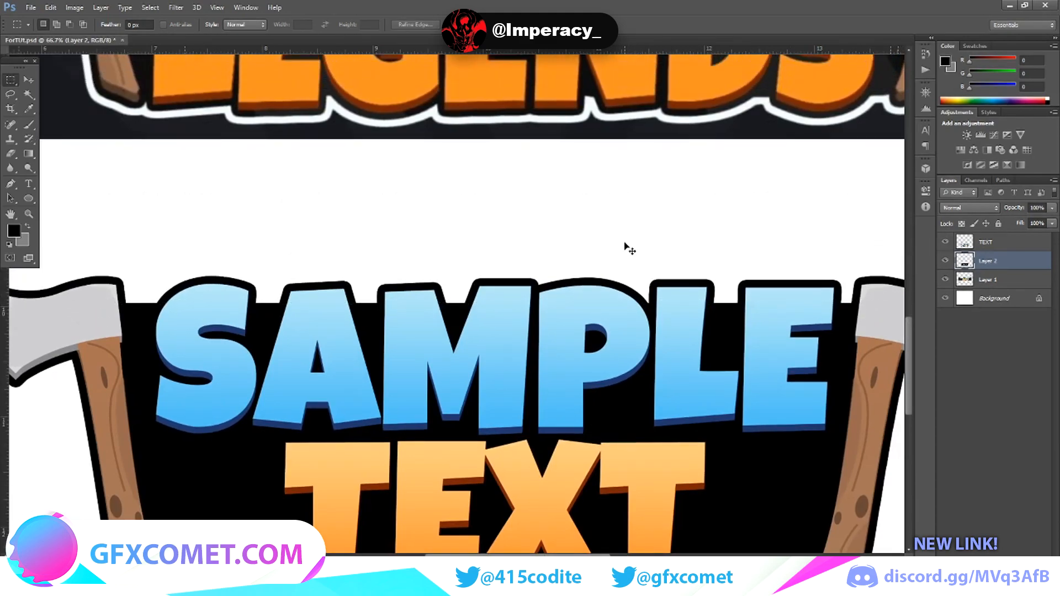
scroll(629, 249, down, 4)
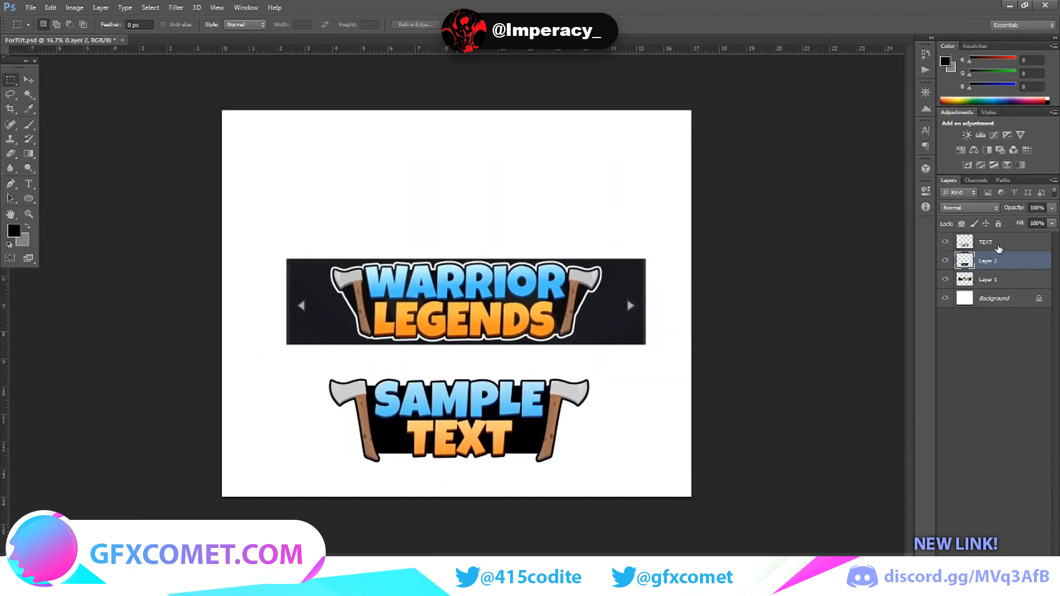
ctrl+click(998, 243)
right_click(998, 244)
click(933, 400)
Step: Add a white (ffffff) 12 px outside Stroke to the merged TEXT layer
right_click(997, 245)
click(895, 163)
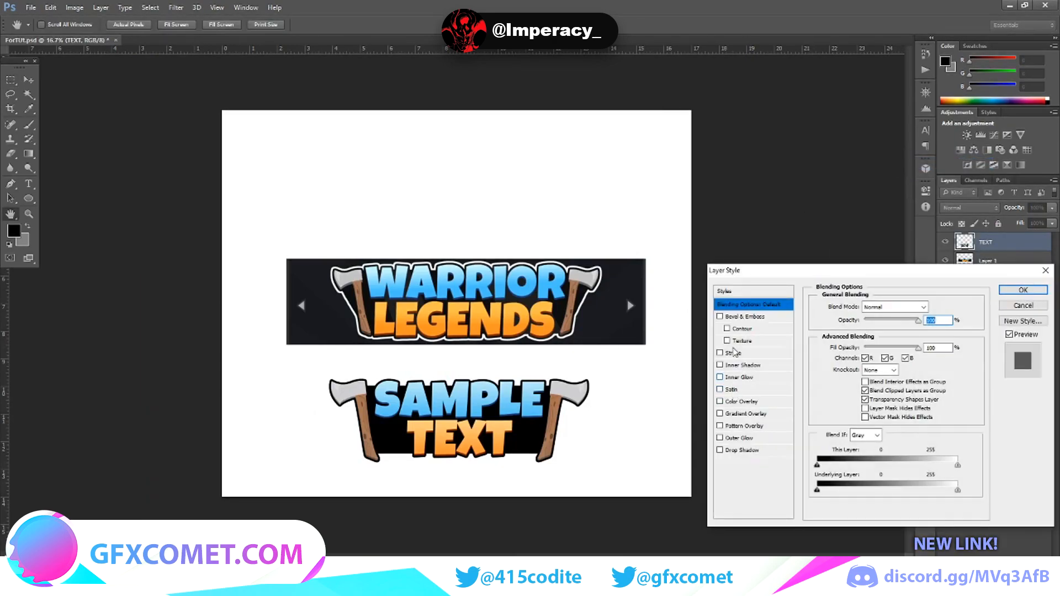
click(733, 353)
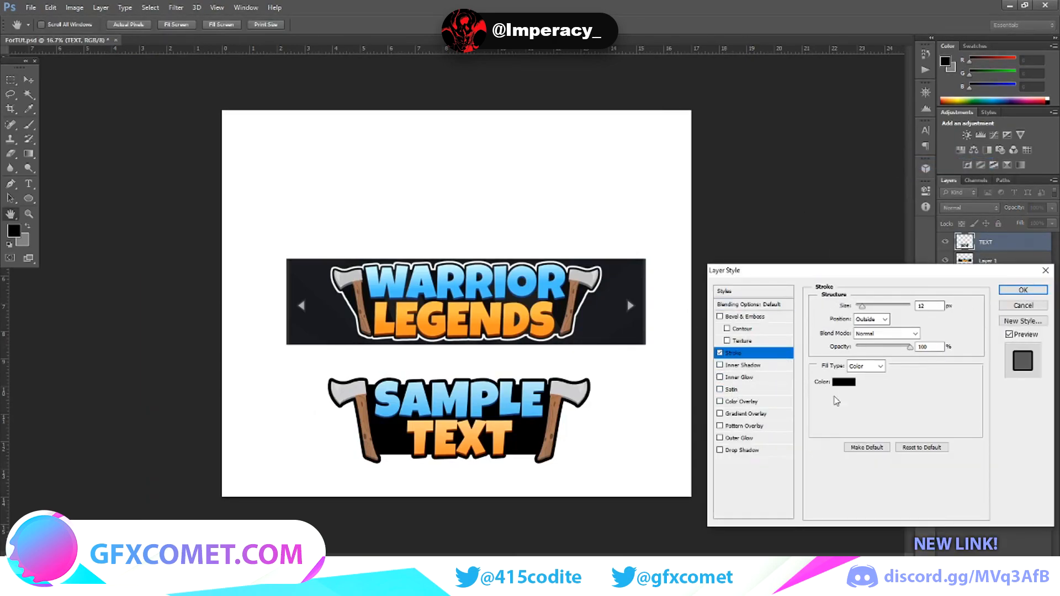
click(842, 382)
drag(718, 386, 720, 350)
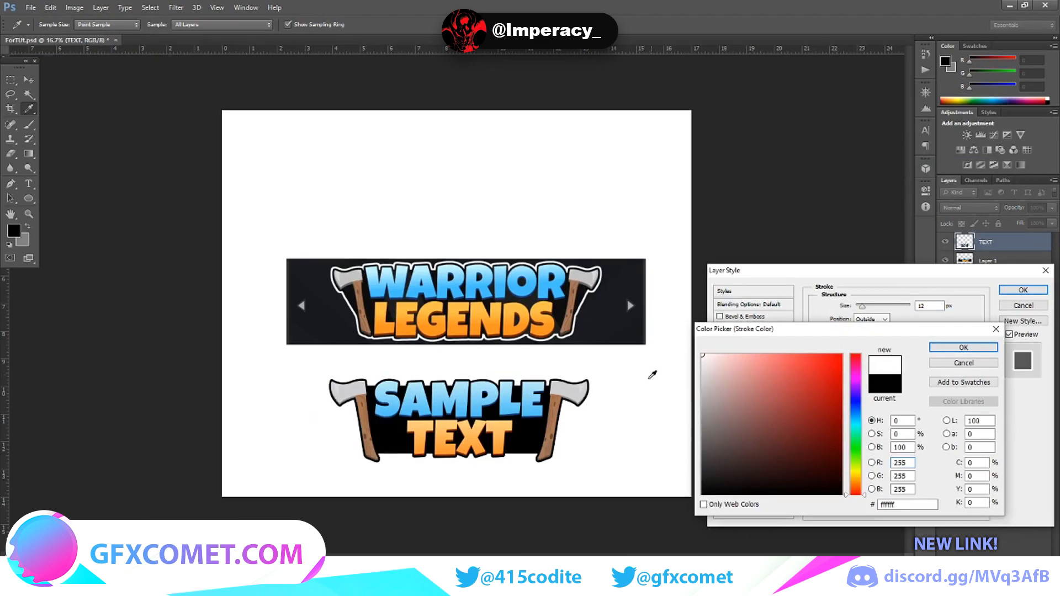
click(964, 347)
click(1022, 290)
right_click(996, 301)
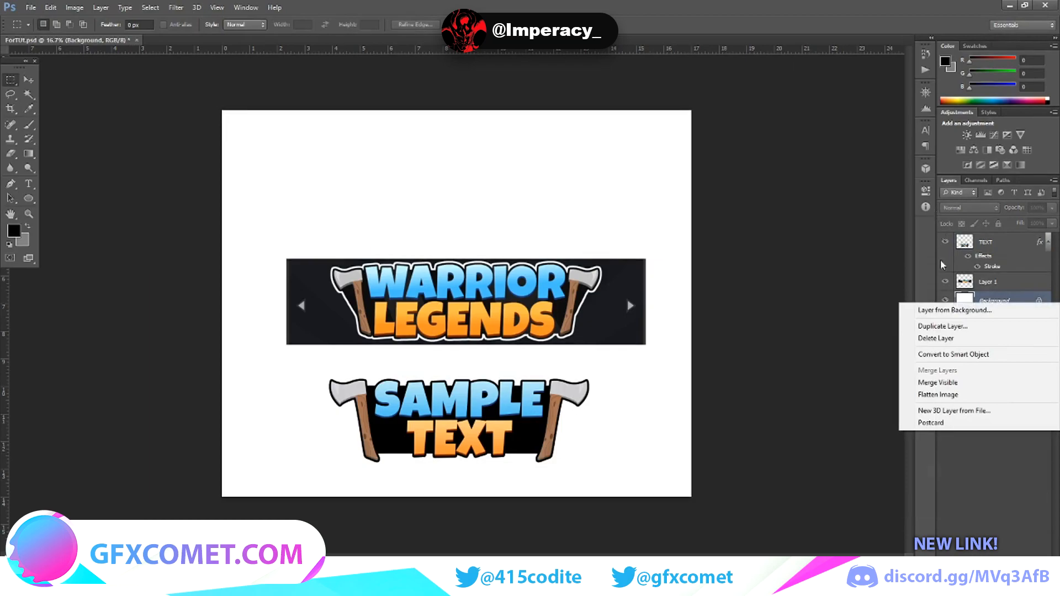
click(962, 327)
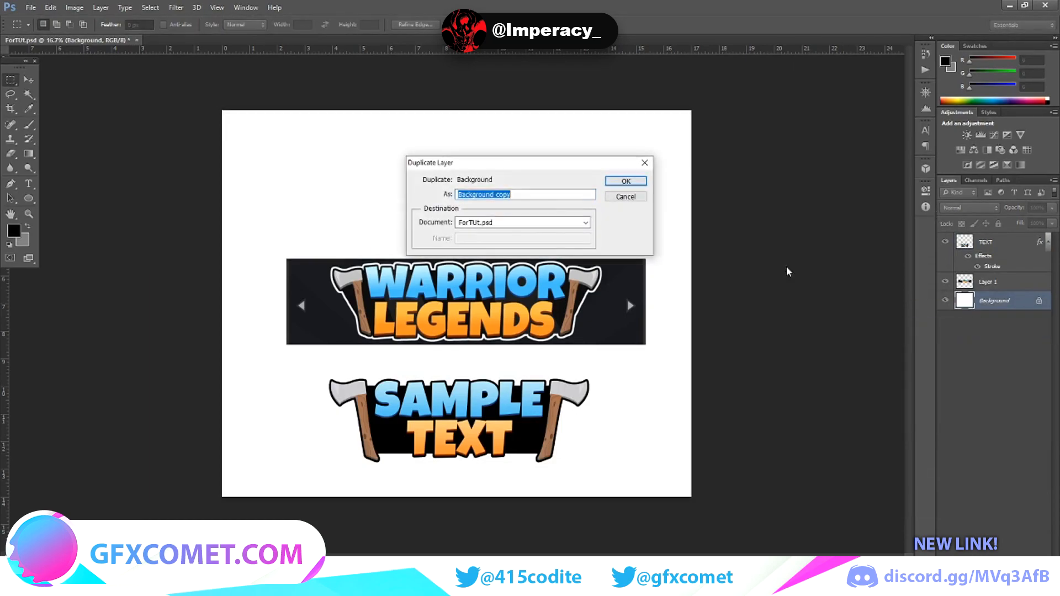
click(627, 196)
Step: Fill the Background layer with black using the Paint Bucket
right_click(29, 155)
click(58, 166)
click(296, 181)
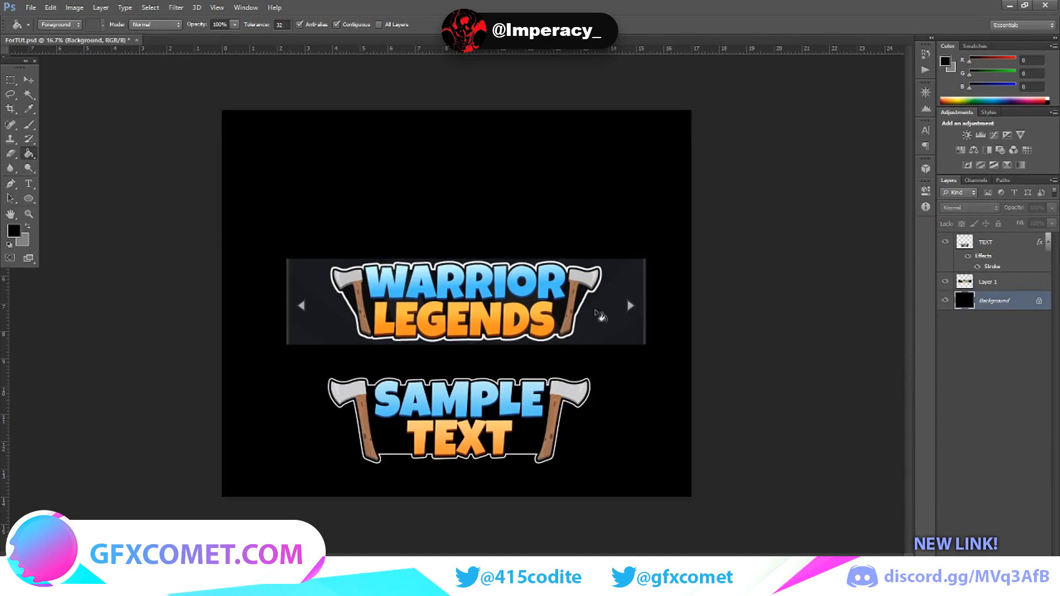
click(10, 81)
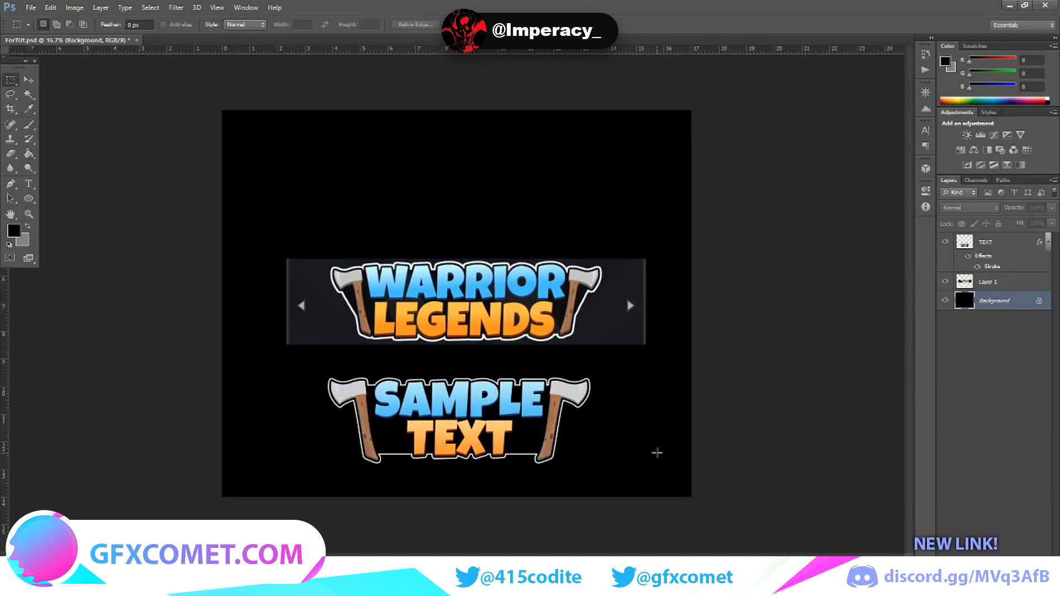
Step: Move the SAMPLE TEXT logo up so it sits close beneath the Warrior Legends reference image
key(ctrl+plus)
key(ctrl+plus)
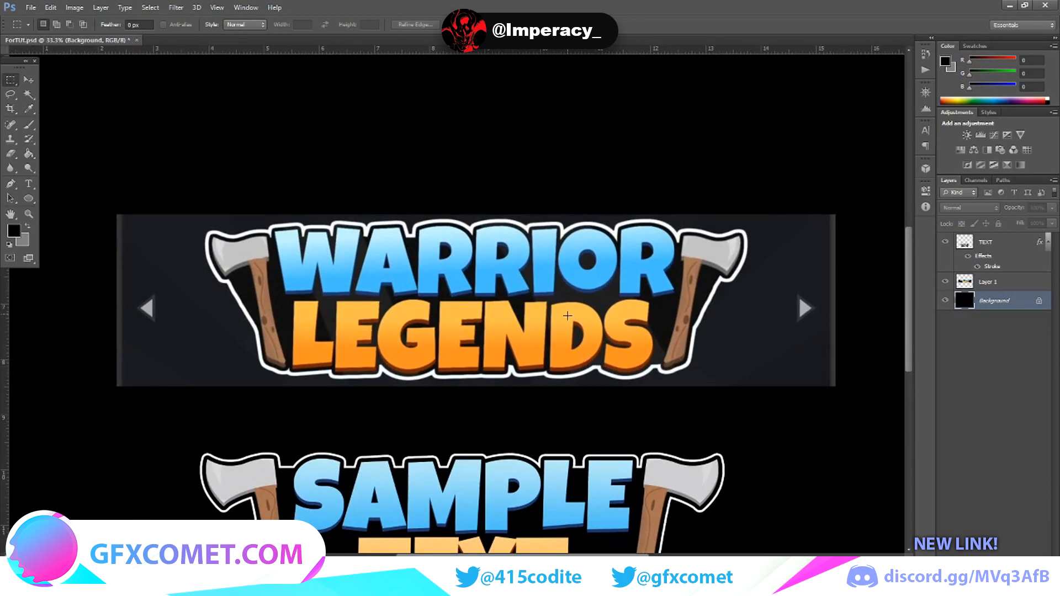
scroll(567, 316, down, 5)
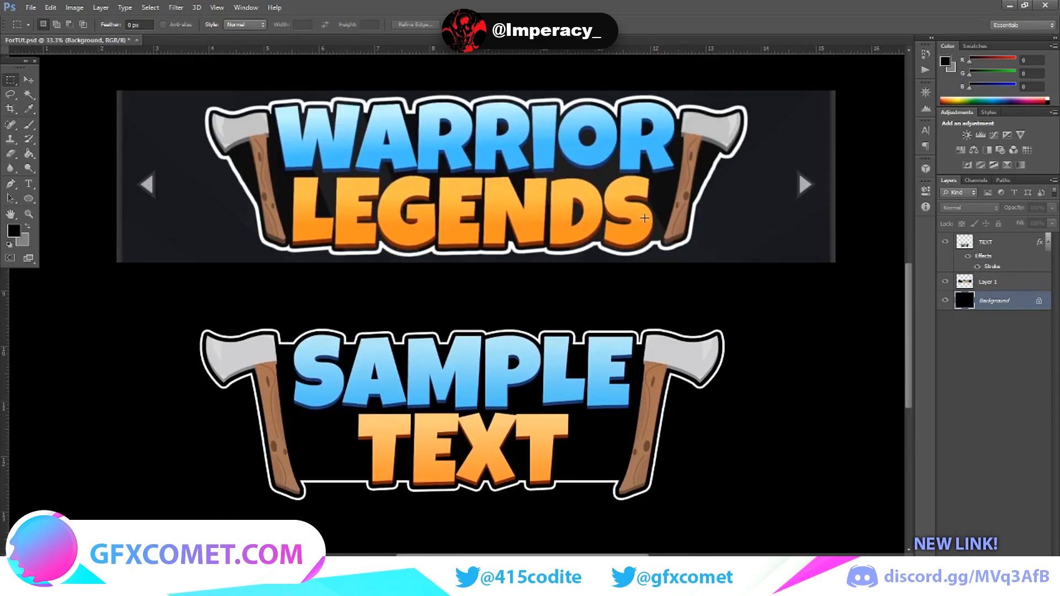
click(1005, 243)
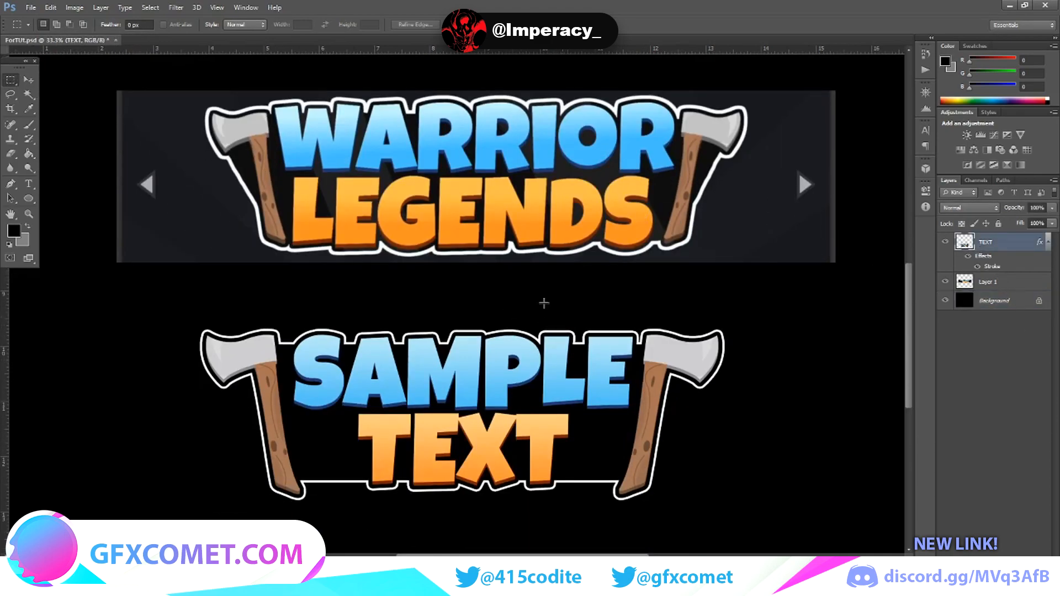
click(27, 81)
drag(575, 384, 583, 351)
click(10, 81)
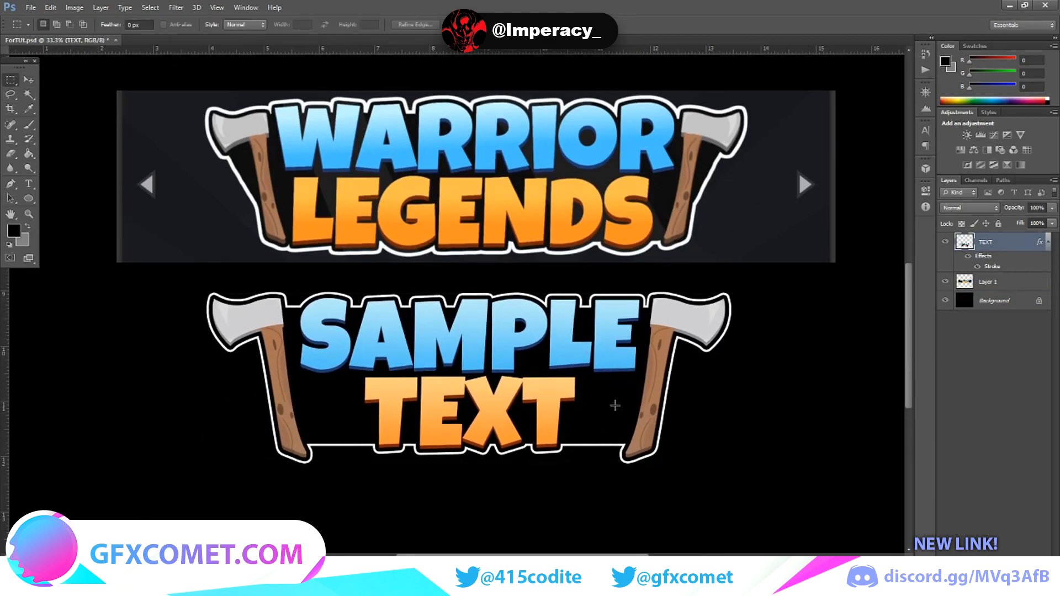
scroll(615, 407, up, 3)
drag(653, 349, 822, 530)
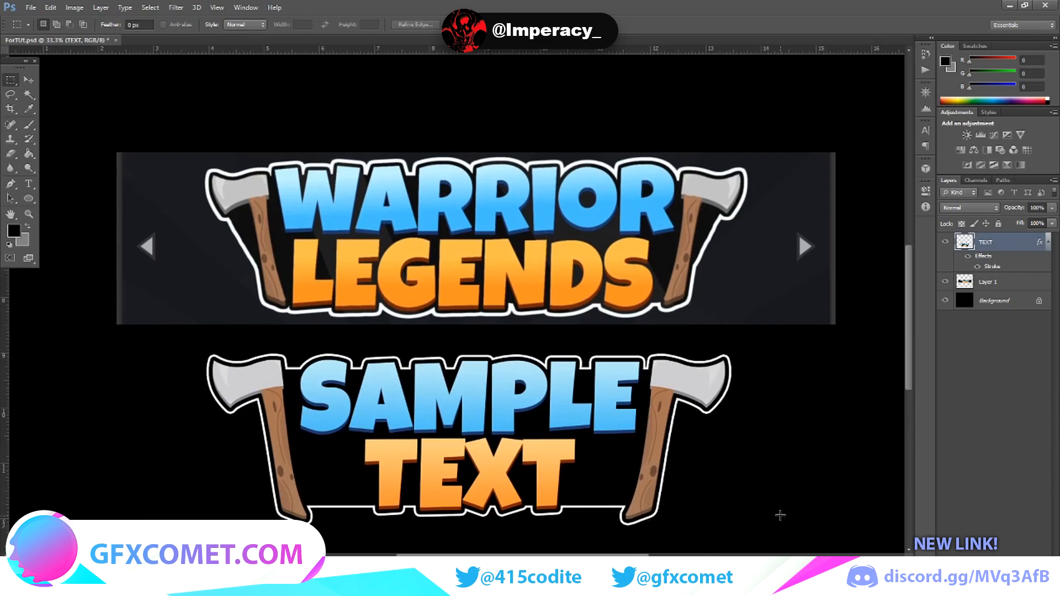